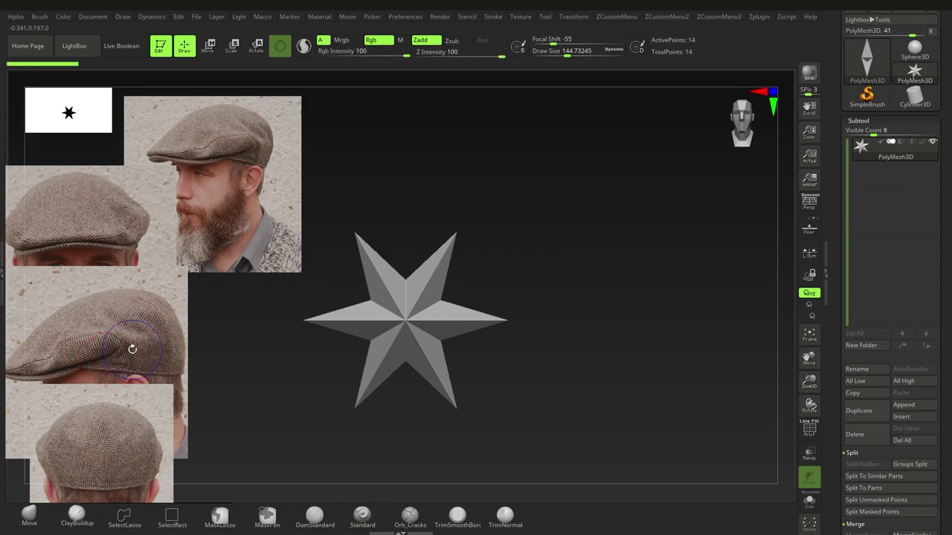
- Hide the Spotlight cap reference photos so only the star mesh remains in the viewport
{"action": "key", "text": "shift+z"}
{"action": "right_click_drag", "start_coordinate": [441, 325], "coordinate": [429, 354], "text": "alt"}
{"action": "mouse_move", "coordinate": [429, 354]}
{"action": "right_mouse_down"}
{"action": "mouse_move", "coordinate": [411, 341]}
{"action": "mouse_move", "coordinate": [422, 348]}
{"action": "right_mouse_up"}
{"action": "right_click", "coordinate": [425, 351]}
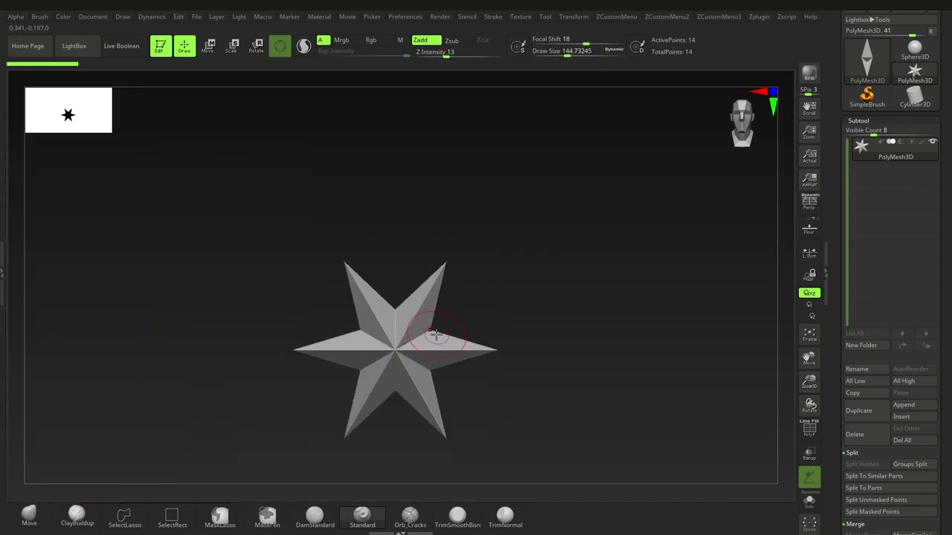
- Load the Nickz_humanMaleAverage.ZTL figure from the LightBox tool library, then hide the library
{"action": "key", "text": "comma"}
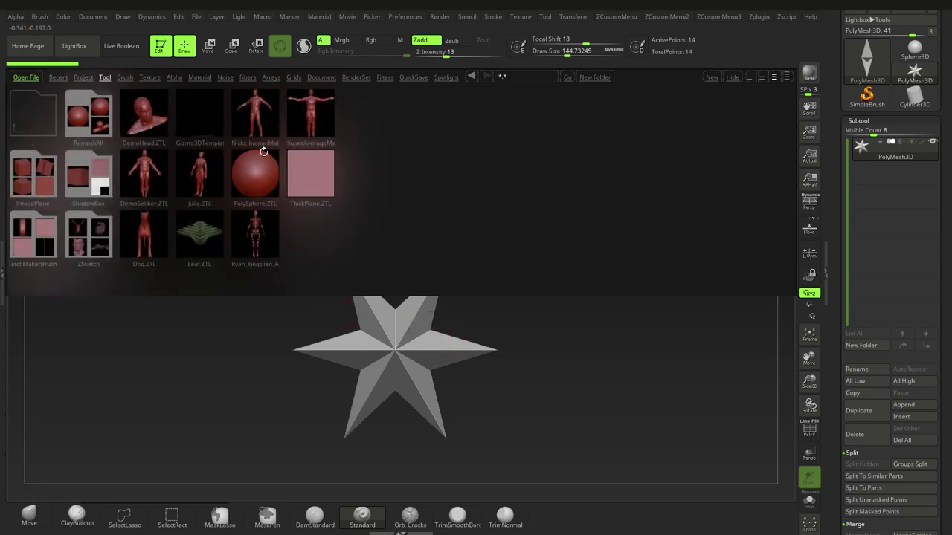
{"action": "double_click", "coordinate": [253, 117]}
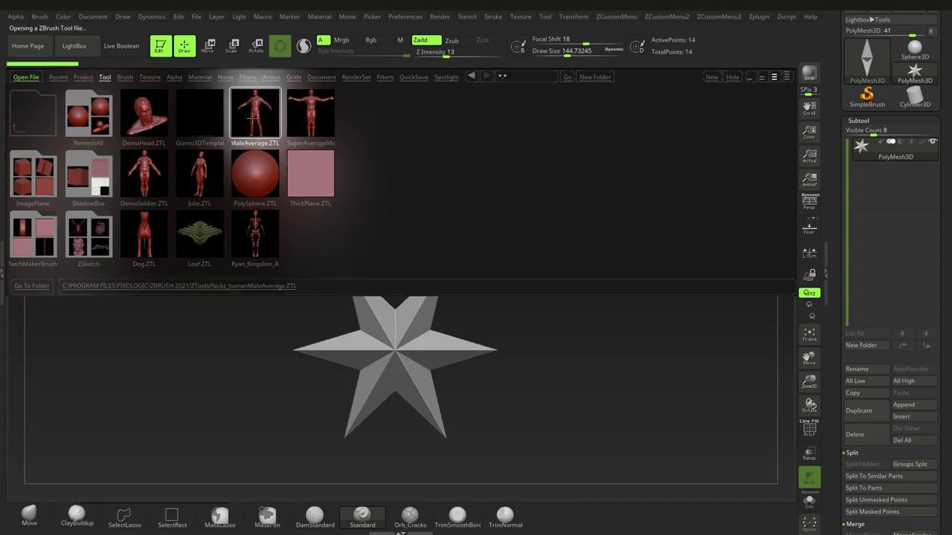
{"action": "left_click", "coordinate": [737, 76]}
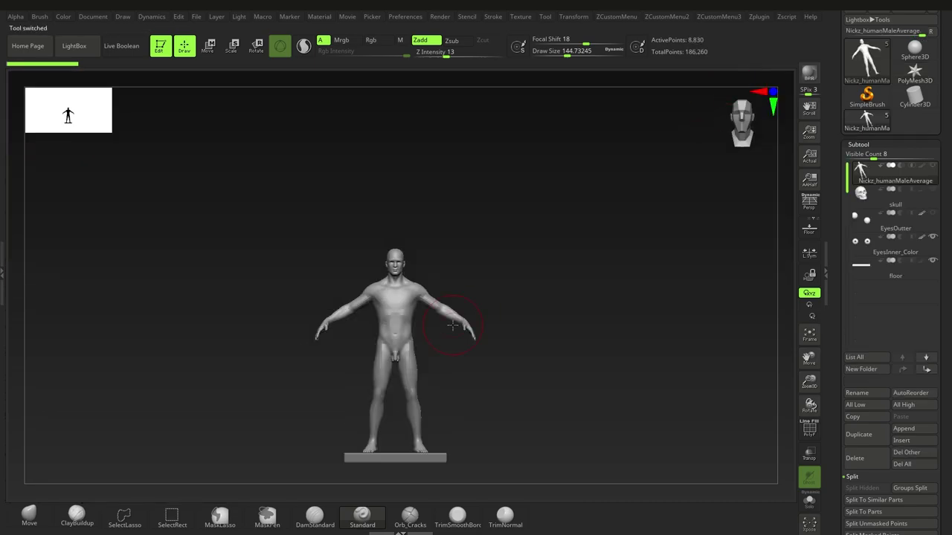
- Delete every other subtool, keeping only the Nickz_humanMaleAverage body
{"action": "right_click_drag", "start_coordinate": [397, 316], "coordinate": [415, 294], "text": "alt"}
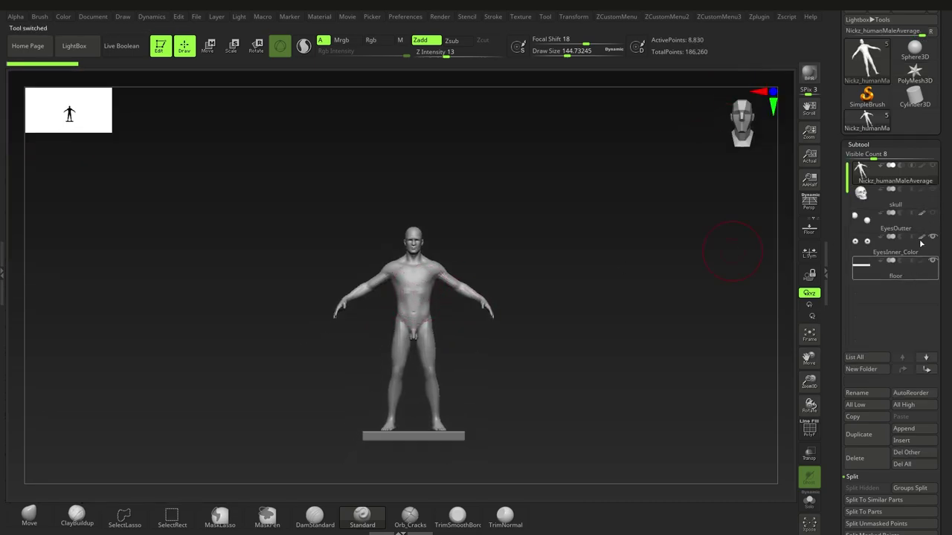
{"action": "left_click", "coordinate": [927, 206]}
{"action": "mouse_move", "coordinate": [950, 316]}
{"action": "left_mouse_down"}
{"action": "mouse_move", "coordinate": [950, 290]}
{"action": "mouse_move", "coordinate": [950, 318]}
{"action": "mouse_move", "coordinate": [950, 305]}
{"action": "left_mouse_up"}
{"action": "left_click", "coordinate": [931, 186]}
{"action": "left_click", "coordinate": [917, 439]}
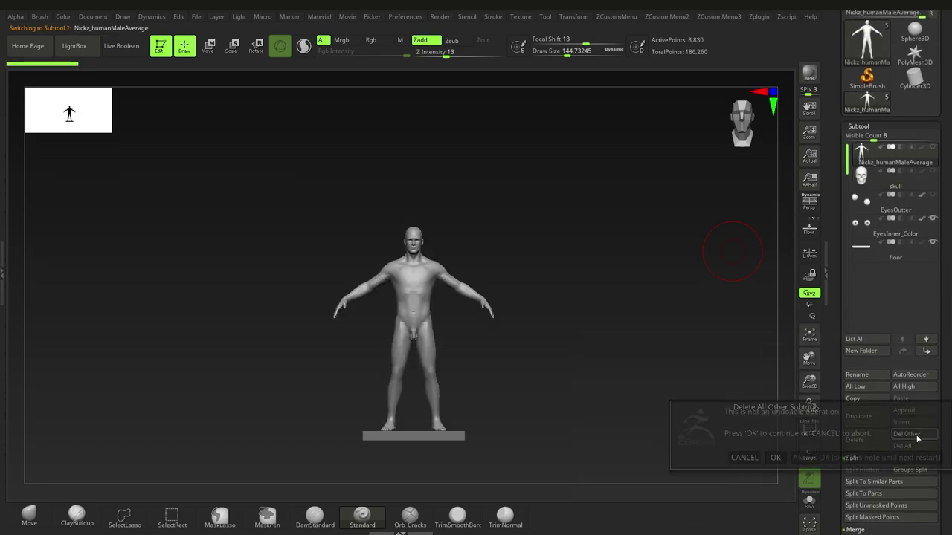
{"action": "left_click", "coordinate": [775, 457]}
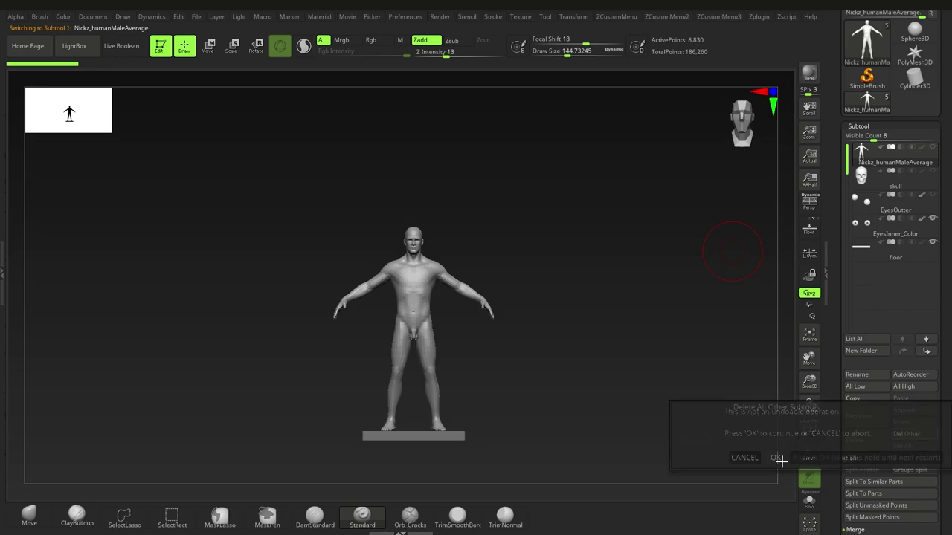
- Bake all of the male figure's layers into the mesh
{"action": "right_click_drag", "start_coordinate": [407, 250], "coordinate": [443, 306], "text": "ctrl"}
{"action": "right_click_drag", "start_coordinate": [513, 308], "coordinate": [338, 298]}
{"action": "left_click_drag", "start_coordinate": [948, 419], "coordinate": [910, 316]}
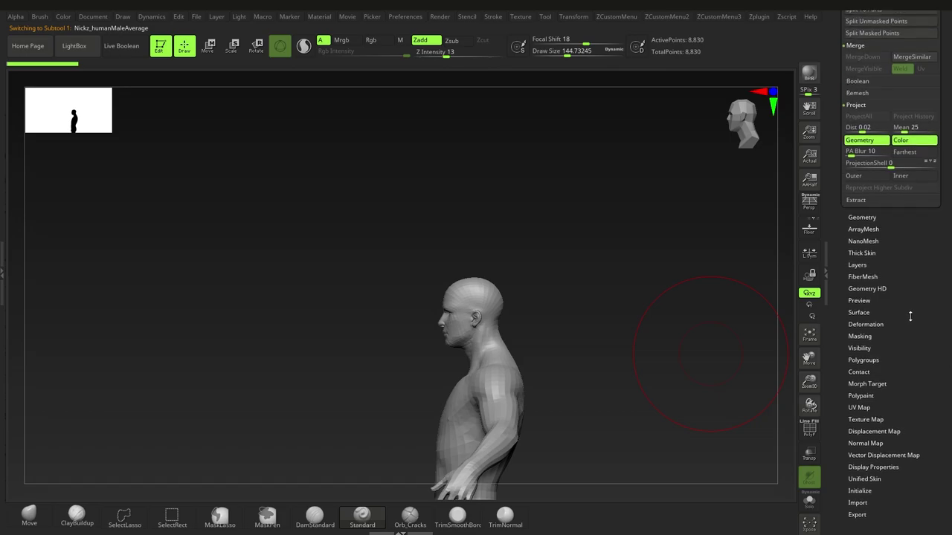
{"action": "left_click", "coordinate": [870, 263]}
{"action": "left_click_drag", "start_coordinate": [948, 355], "coordinate": [949, 326]}
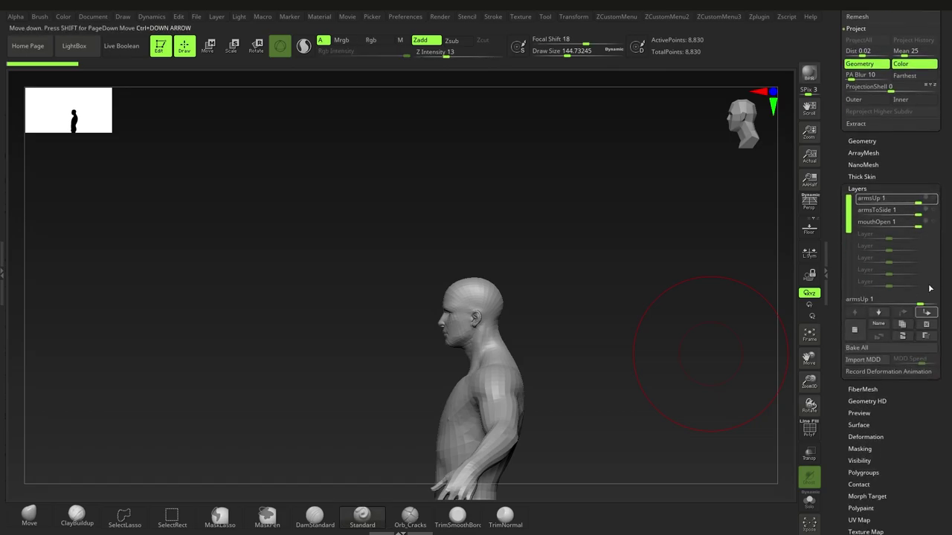
{"action": "left_click", "coordinate": [856, 347]}
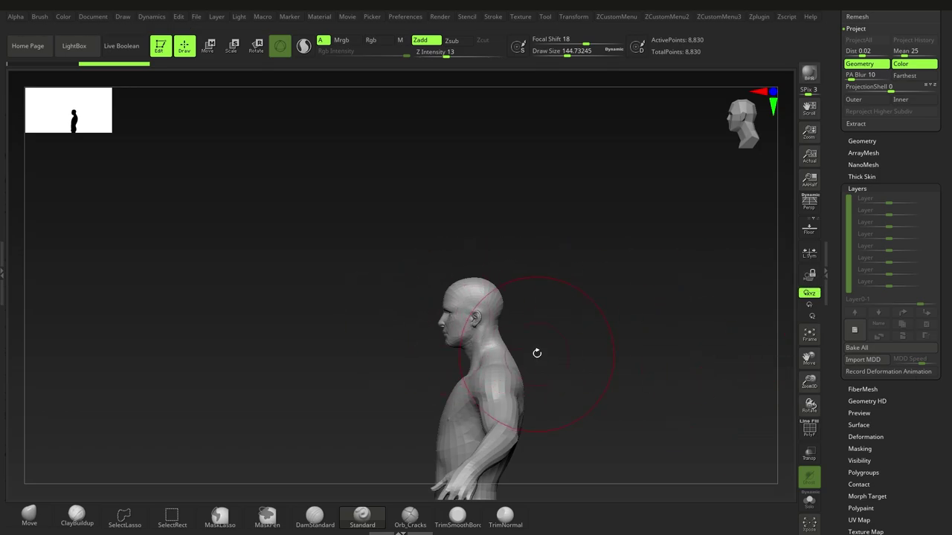
- Activate Dynamic Subdiv on the body, always accepting auto-activation, and apply the smoothing to the mesh
{"action": "key", "text": "d"}
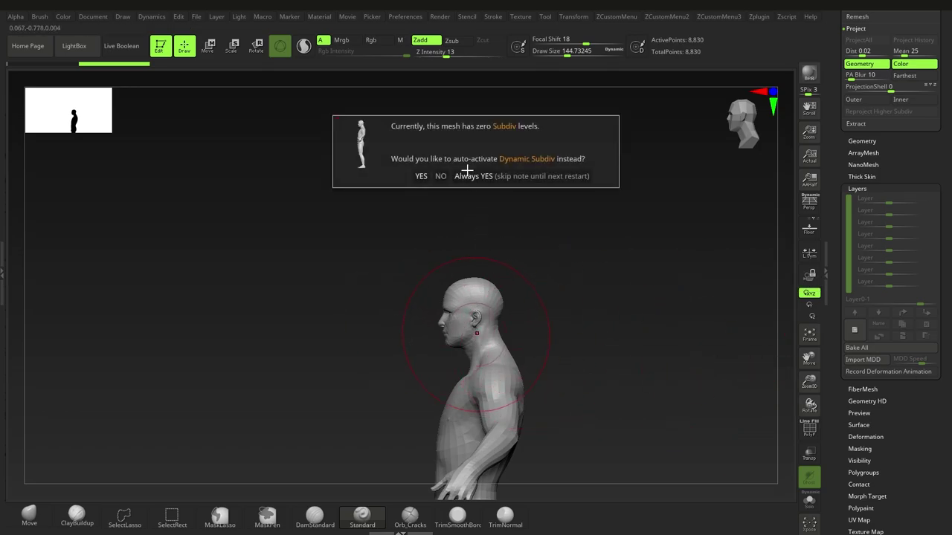
{"action": "left_click", "coordinate": [473, 176]}
{"action": "left_click_drag", "start_coordinate": [949, 208], "coordinate": [949, 253]}
{"action": "left_click", "coordinate": [864, 184], "text": "shift"}
{"action": "mouse_move", "coordinate": [948, 302]}
{"action": "left_mouse_down"}
{"action": "mouse_move", "coordinate": [944, 247]}
{"action": "mouse_move", "coordinate": [948, 260]}
{"action": "left_mouse_up"}
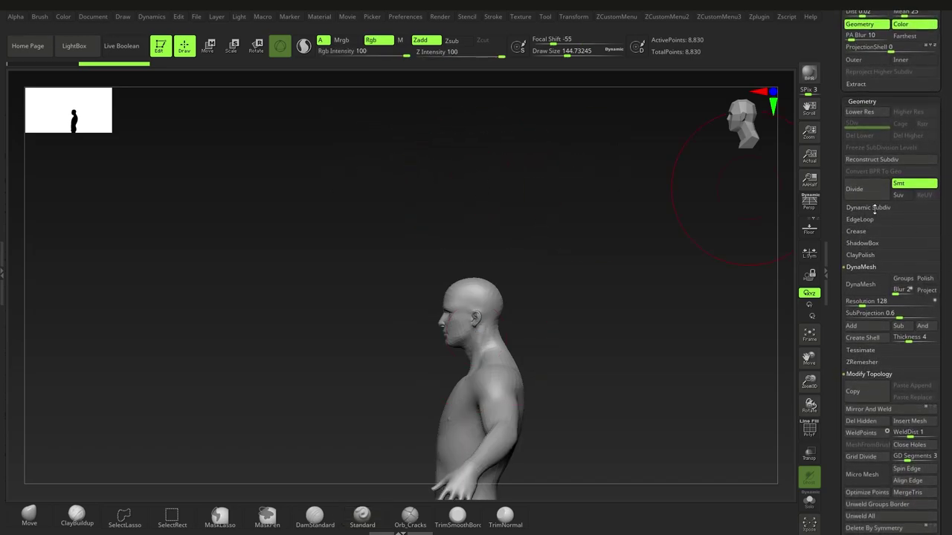
{"action": "left_click", "coordinate": [866, 208]}
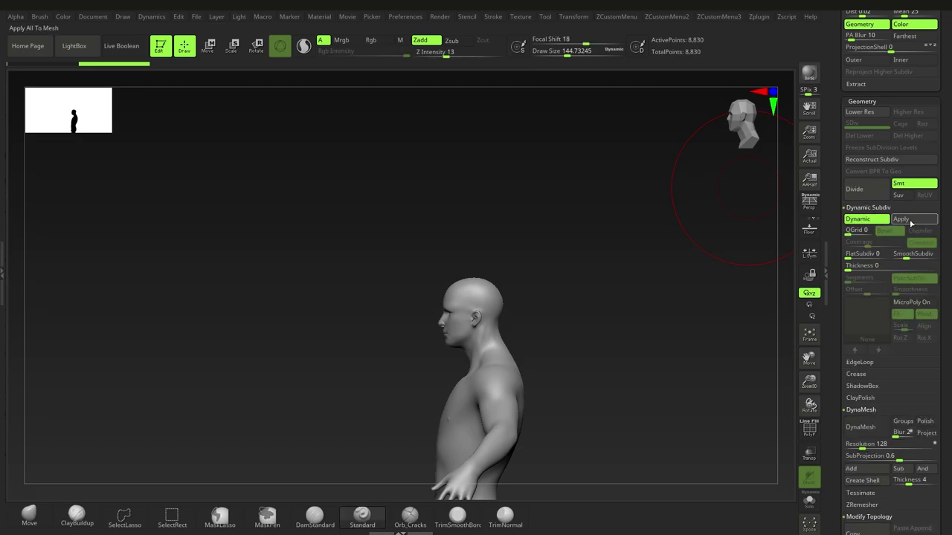
{"action": "left_click", "coordinate": [910, 222]}
- Delete the body's lower subdivision levels
{"action": "left_click_drag", "start_coordinate": [950, 533], "coordinate": [950, 354]}
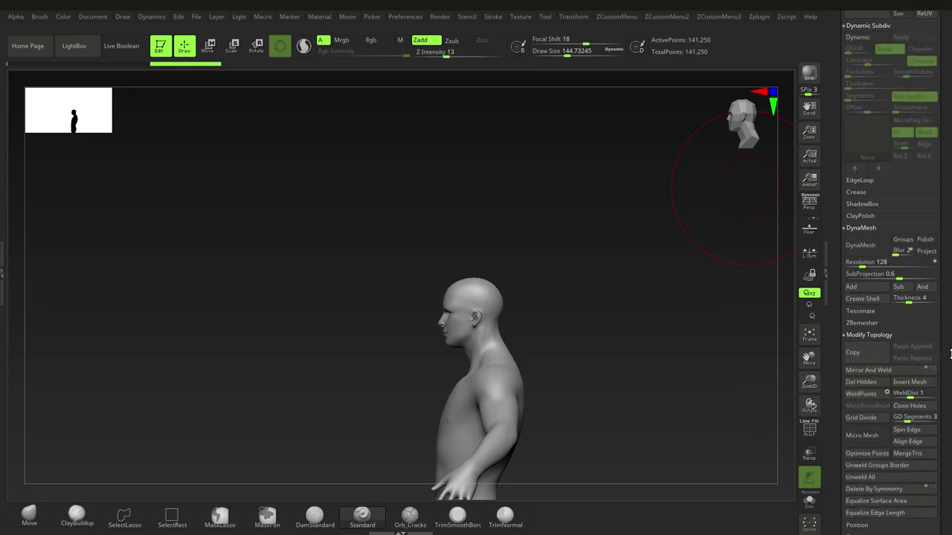
{"action": "scroll", "coordinate": [949, 353], "scroll_direction": "up", "scroll_amount": 5}
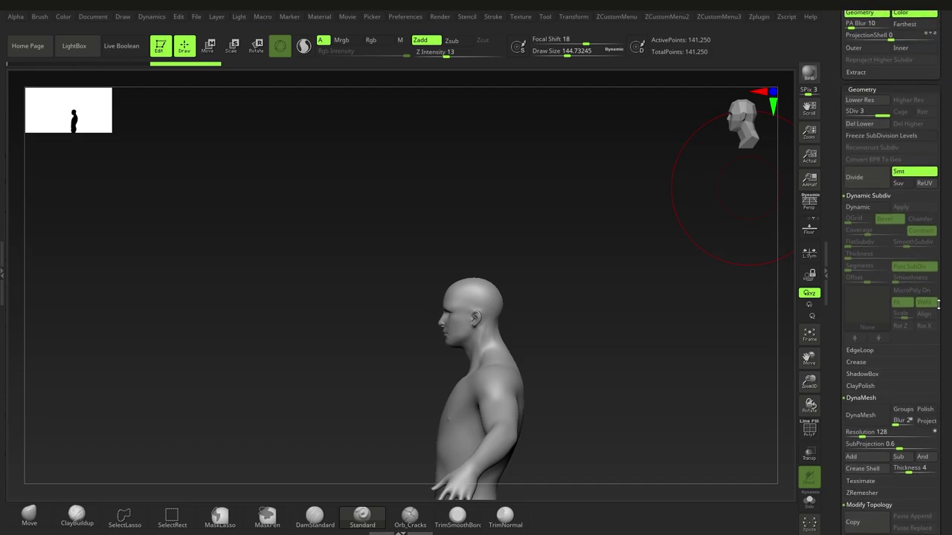
{"action": "left_click", "coordinate": [862, 125]}
- Reduce the brush draw size to about 27
{"action": "mouse_move", "coordinate": [466, 311]}
{"action": "right_mouse_down", "text": "ctrl"}
{"action": "mouse_move", "coordinate": [444, 316]}
{"action": "mouse_move", "coordinate": [509, 320]}
{"action": "mouse_move", "coordinate": [457, 316]}
{"action": "right_mouse_up", "text": "ctrl"}
{"action": "key", "text": "s"}
{"action": "left_click_drag", "start_coordinate": [469, 313], "coordinate": [451, 314]}
{"action": "mouse_move", "coordinate": [469, 308]}
{"action": "right_mouse_down"}
{"action": "mouse_move", "coordinate": [506, 291]}
{"action": "mouse_move", "coordinate": [476, 300]}
{"action": "mouse_move", "coordinate": [478, 315]}
{"action": "mouse_move", "coordinate": [429, 311]}
{"action": "mouse_move", "coordinate": [452, 325]}
{"action": "mouse_move", "coordinate": [434, 317]}
{"action": "right_mouse_up"}
- Isolate the head and neck with a selection and delete the hidden rest of the body
{"action": "left_click_drag", "start_coordinate": [951, 256], "coordinate": [940, 387]}
{"action": "right_click_drag", "start_coordinate": [476, 292], "coordinate": [480, 252], "text": "ctrl"}
{"action": "mouse_move", "coordinate": [513, 243]}
{"action": "left_mouse_down", "text": "ctrl+shift"}
{"action": "mouse_move", "coordinate": [300, 293]}
{"action": "mouse_move", "coordinate": [395, 338]}
{"action": "mouse_move", "coordinate": [527, 297]}
{"action": "left_mouse_up", "text": "ctrl+shift"}
{"action": "key", "text": "1"}
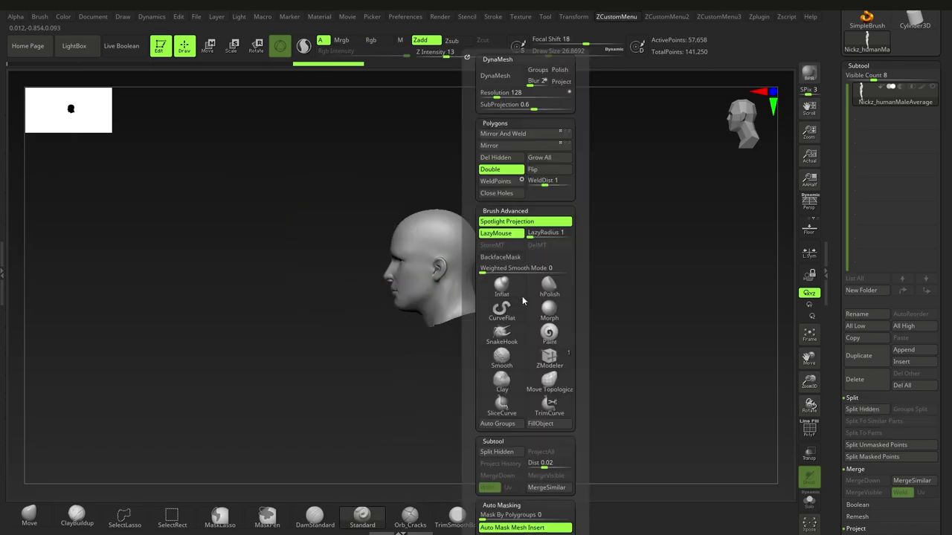
{"action": "left_click", "coordinate": [496, 157]}
- Collapse the expanded DynaMesh and Modify Topology sections in the Geometry settings
{"action": "scroll", "coordinate": [925, 328], "scroll_direction": "down", "scroll_amount": 10}
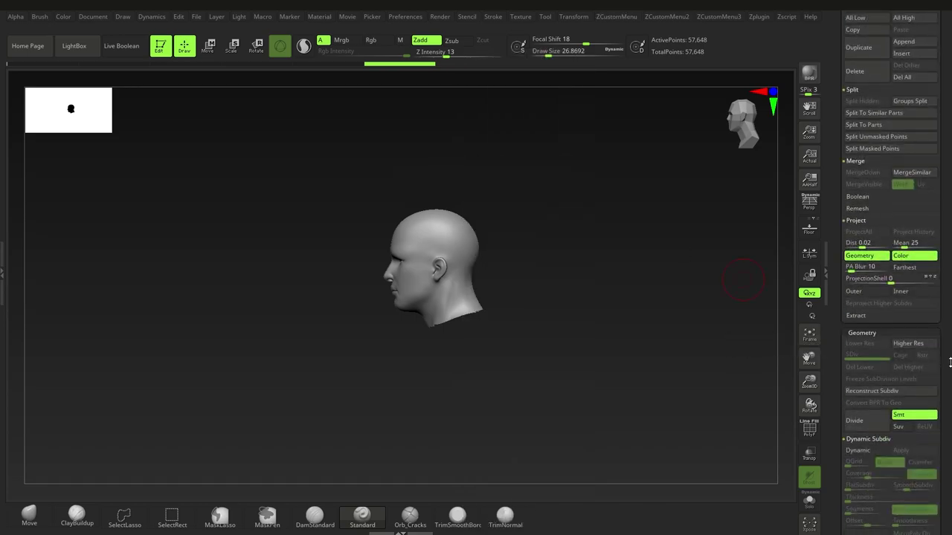
{"action": "scroll", "coordinate": [938, 356], "scroll_direction": "down", "scroll_amount": 5}
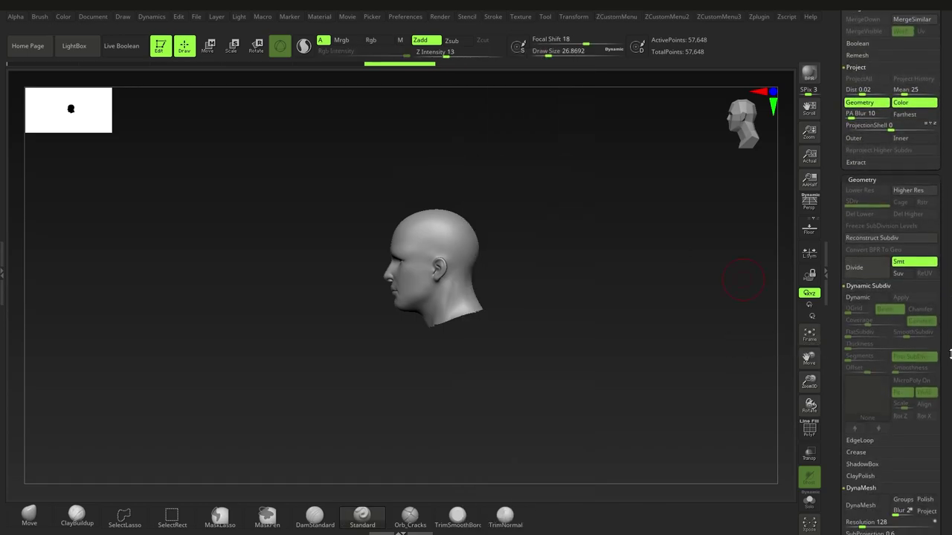
{"action": "left_click", "coordinate": [864, 441], "text": "shift"}
{"action": "left_click_drag", "start_coordinate": [902, 484], "coordinate": [901, 405]}
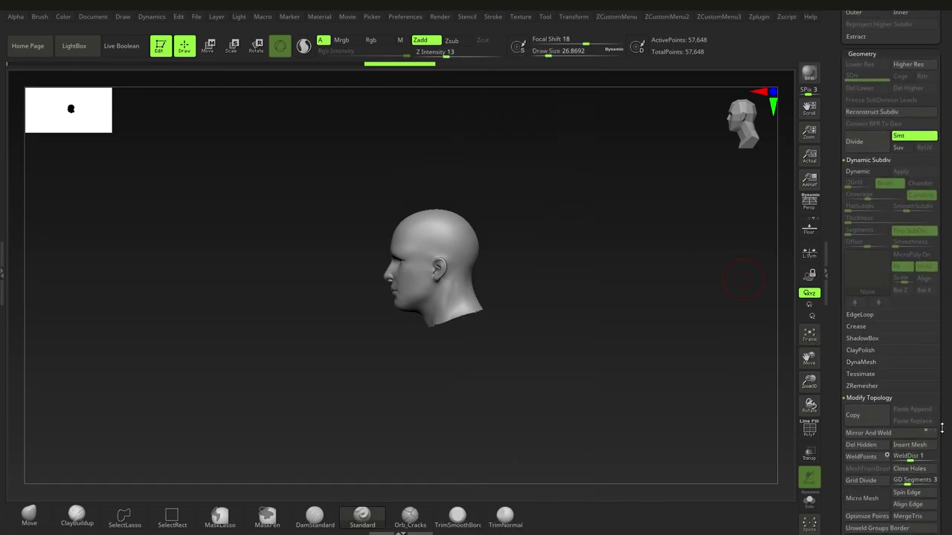
{"action": "left_click", "coordinate": [876, 407], "text": "shift"}
{"action": "left_click", "coordinate": [875, 399], "text": "shift"}
{"action": "left_click", "coordinate": [872, 398], "text": "shift"}
{"action": "left_click_drag", "start_coordinate": [948, 469], "coordinate": [950, 437]}
- Rename the remaining subtool as Head
{"action": "left_click_drag", "start_coordinate": [950, 316], "coordinate": [950, 466]}
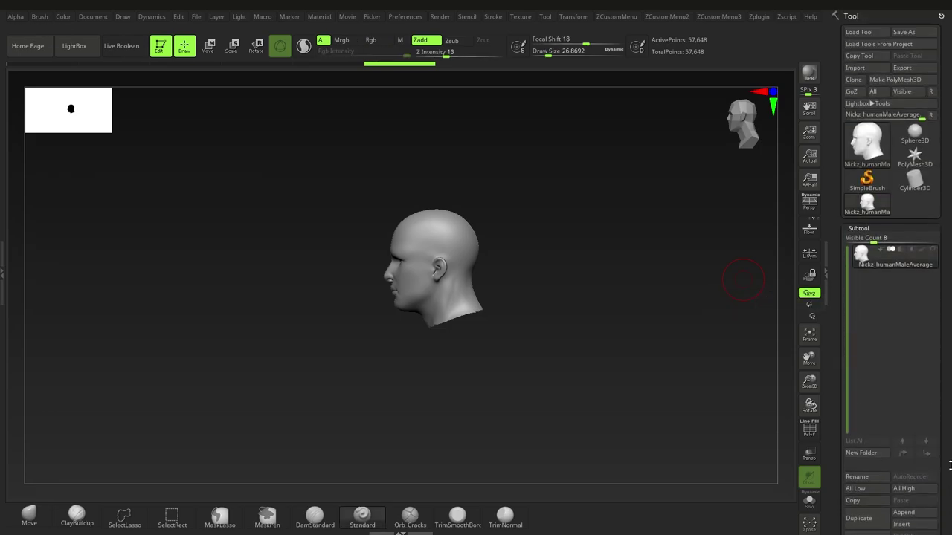
{"action": "left_click", "coordinate": [866, 477]}
{"action": "type", "text": "H"}
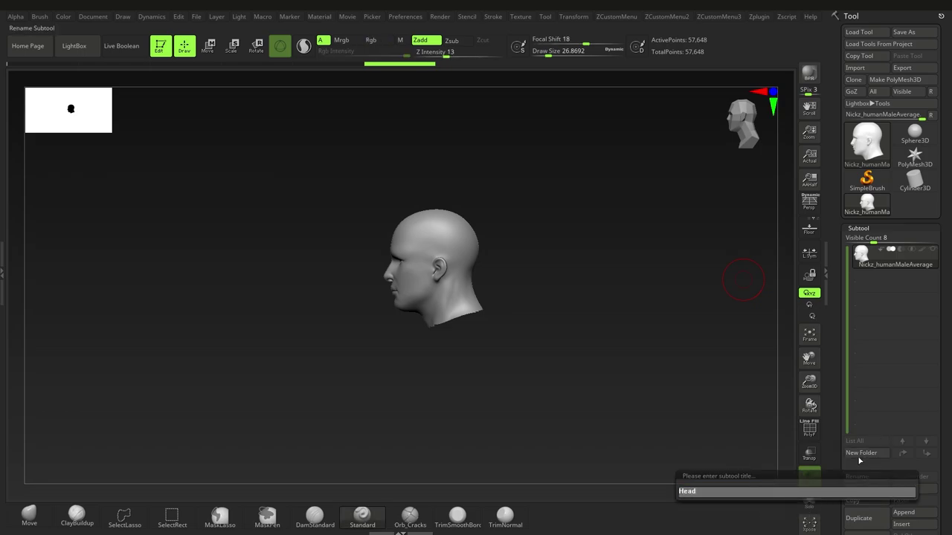
{"action": "type", "text": "ead"}
{"action": "key", "text": "Return"}
- Duplicate the Head subtool and rename the copy as Cap
{"action": "key", "text": "ctrl+shift"}
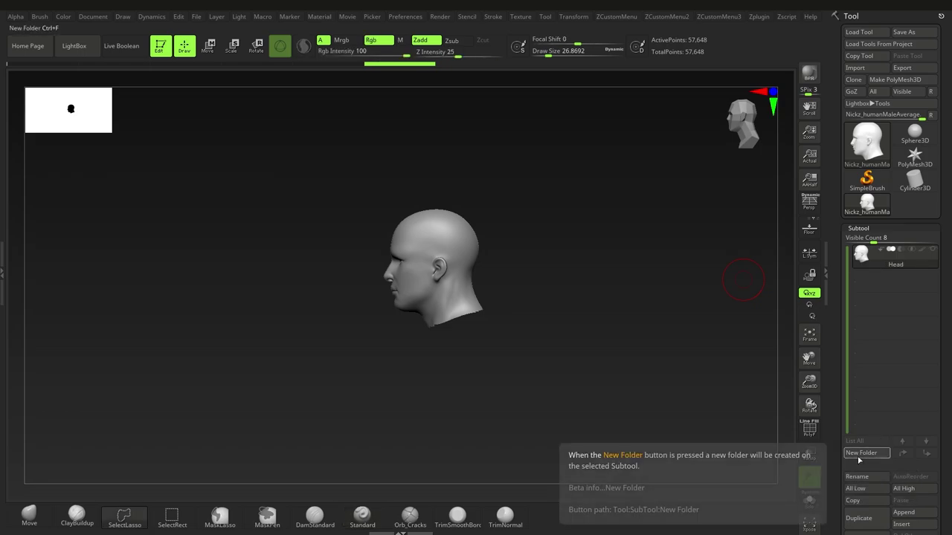
{"action": "key", "text": "ctrl+shift+d"}
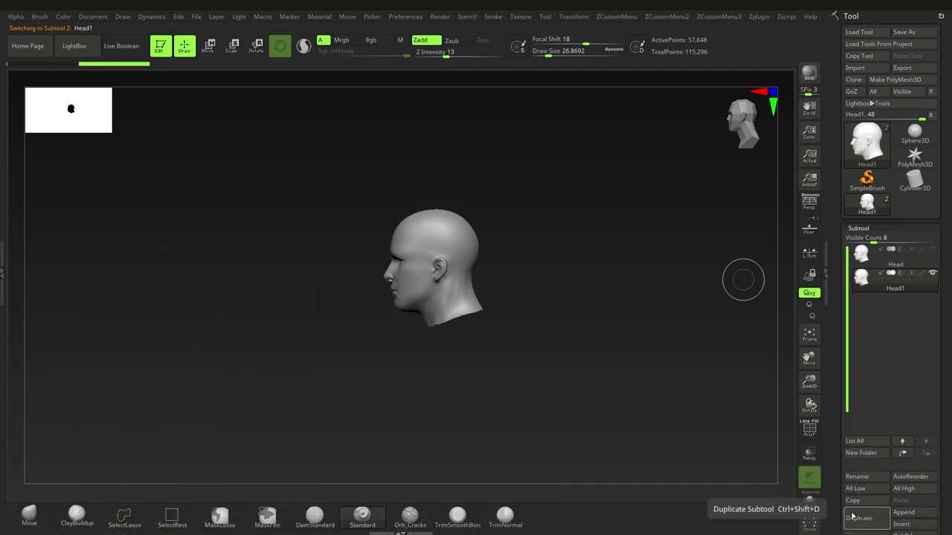
{"action": "left_click", "coordinate": [861, 478]}
{"action": "key", "text": "shift"}
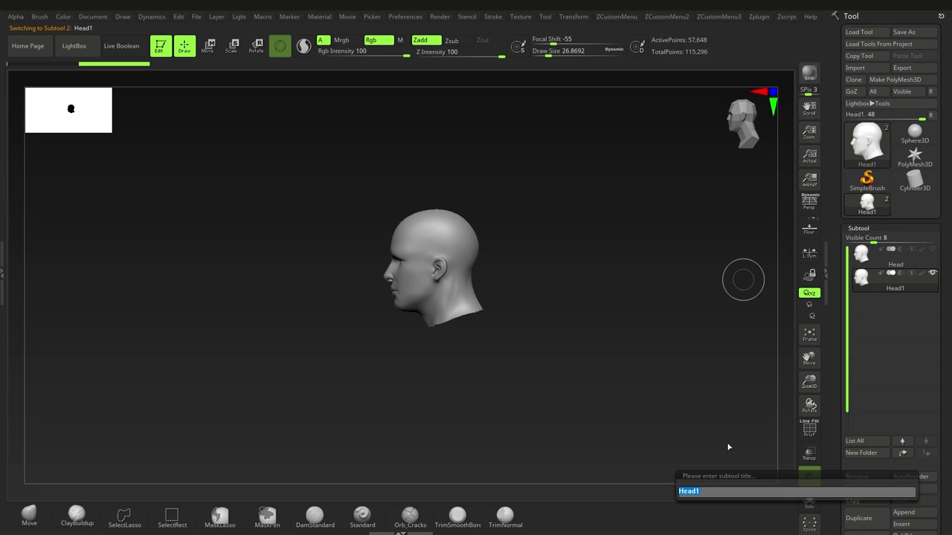
{"action": "type", "text": "Cap"}
{"action": "key", "text": "Return"}
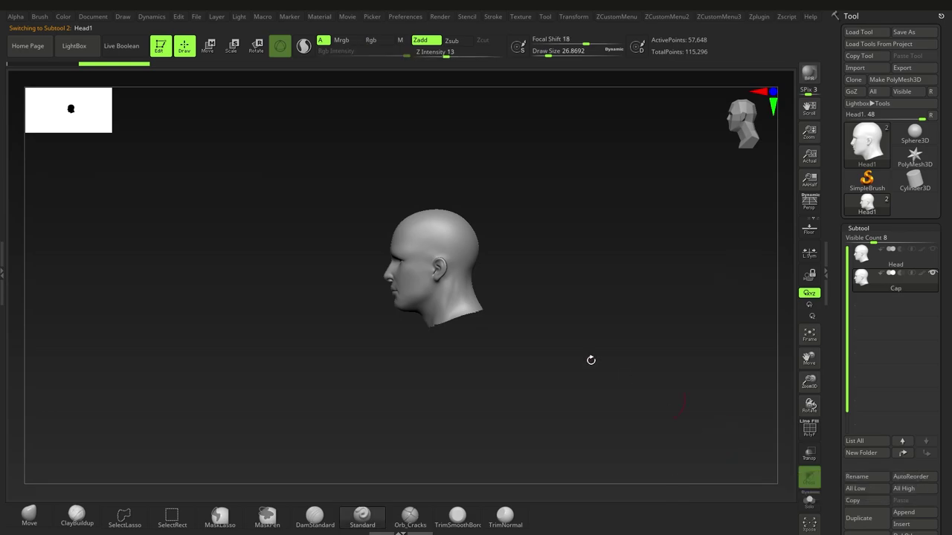
- Enlarge the side view of the head and show the Spotlight cap reference photos beside it
{"action": "right_click_drag", "start_coordinate": [439, 257], "coordinate": [455, 301], "text": "alt"}
{"action": "right_click_drag", "start_coordinate": [456, 301], "coordinate": [467, 349], "text": "ctrl"}
{"action": "mouse_move", "coordinate": [933, 251]}
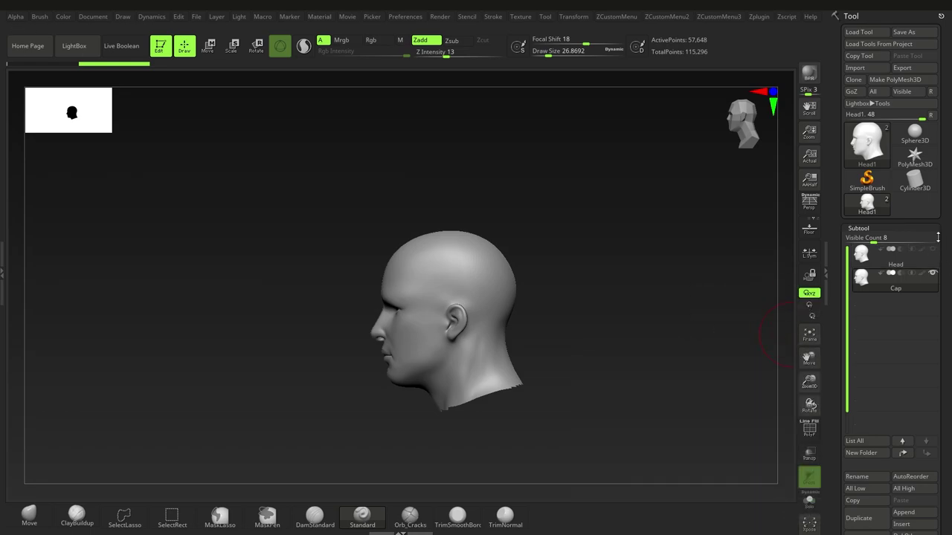
{"action": "right_click_drag", "start_coordinate": [439, 300], "coordinate": [453, 330], "text": "alt"}
{"action": "right_click_drag", "start_coordinate": [453, 330], "coordinate": [511, 342], "text": "ctrl"}
{"action": "right_click_drag", "start_coordinate": [510, 342], "coordinate": [478, 306], "text": "alt"}
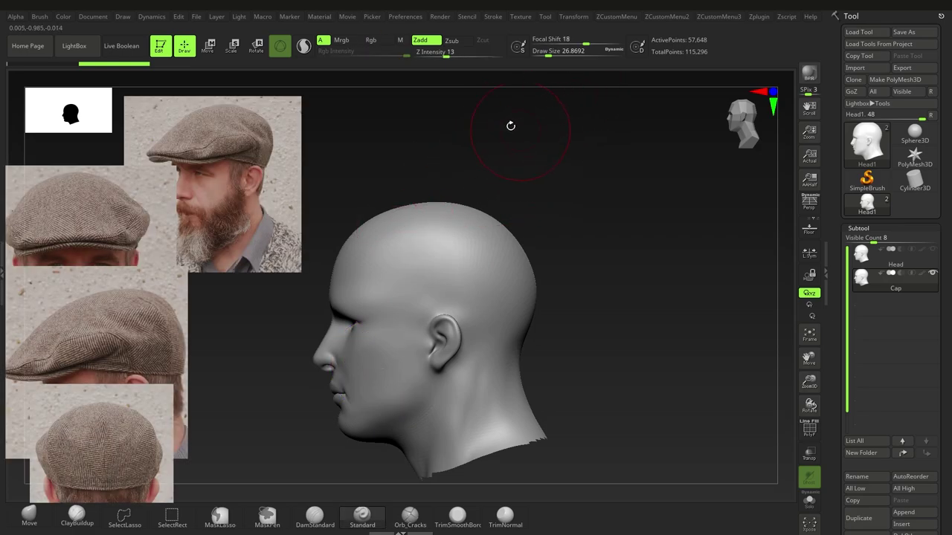
- Choose among the loaded cap photo textures and make texture 07 the current one
{"action": "left_click", "coordinate": [522, 16]}
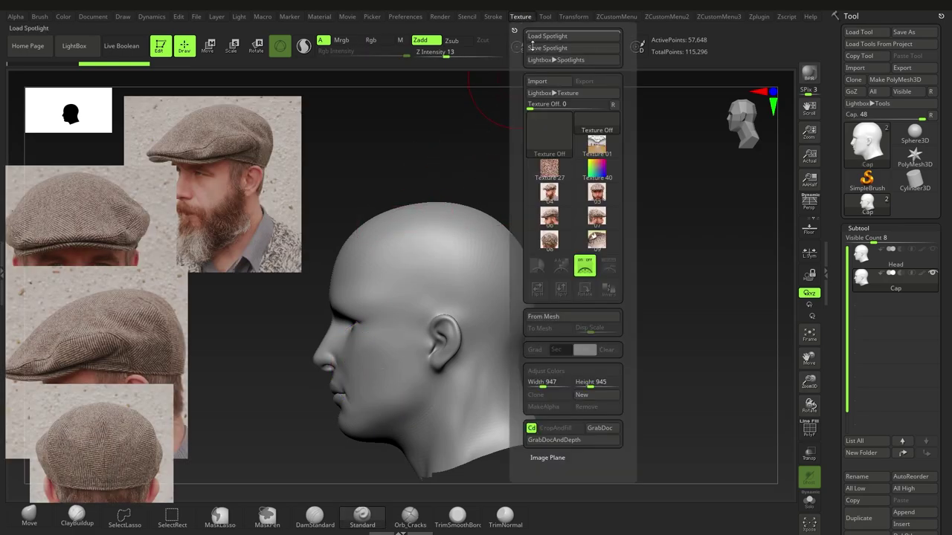
{"action": "left_click", "coordinate": [552, 195]}
{"action": "left_click", "coordinate": [605, 195]}
{"action": "left_click", "coordinate": [605, 215]}
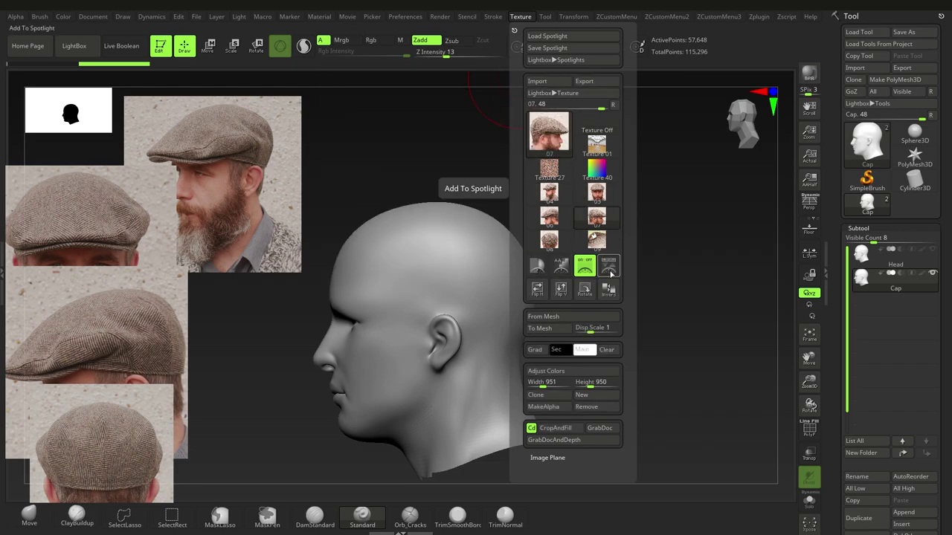
- Turn off Spotlight Projection for the brush and check the option in the brush's Samples settings
{"action": "key", "text": "1"}
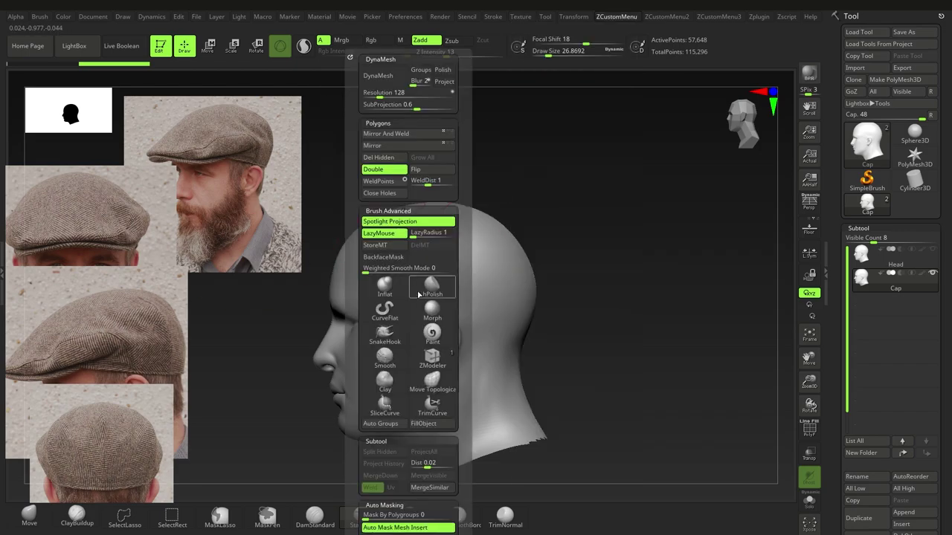
{"action": "left_click", "coordinate": [396, 224]}
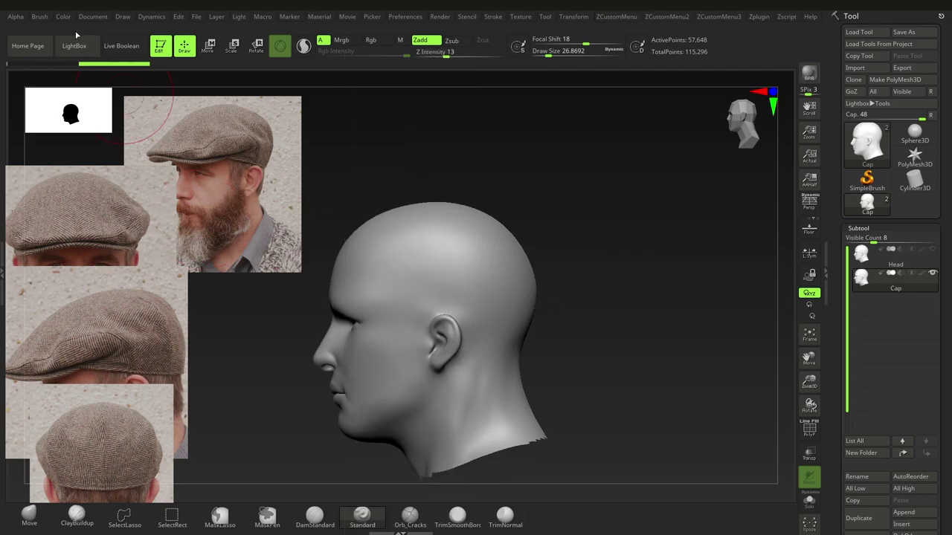
{"action": "mouse_move", "coordinate": [46, 19]}
{"action": "left_click_drag", "start_coordinate": [150, 263], "coordinate": [153, 189]}
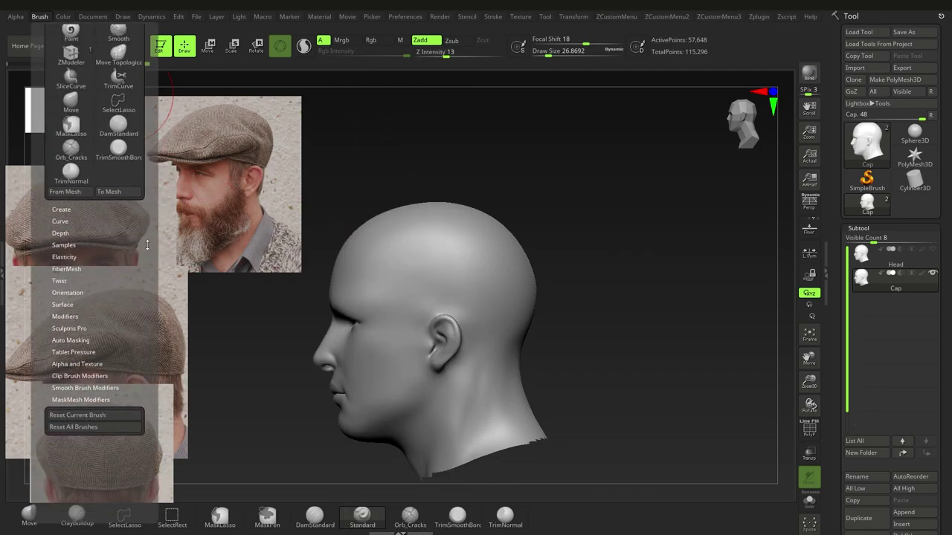
{"action": "key", "text": "shift"}
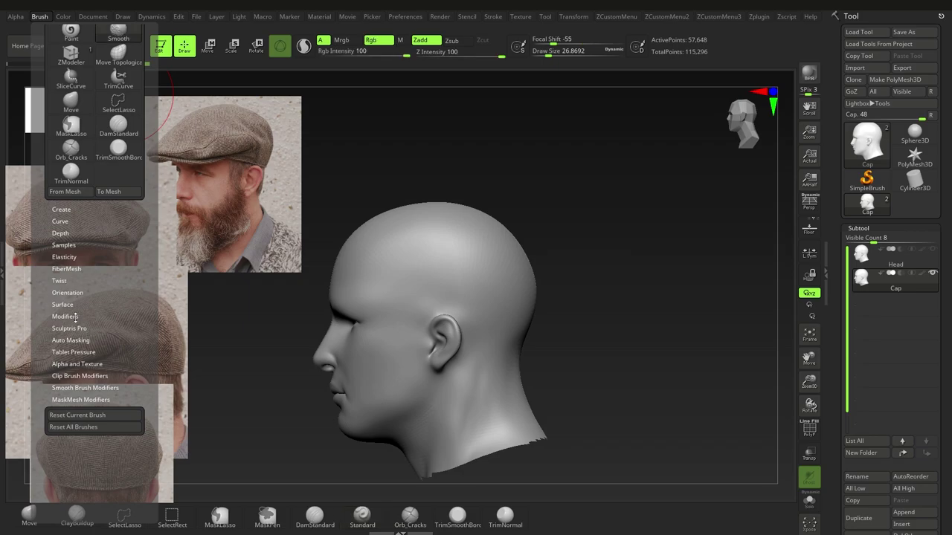
{"action": "left_click", "coordinate": [63, 245]}
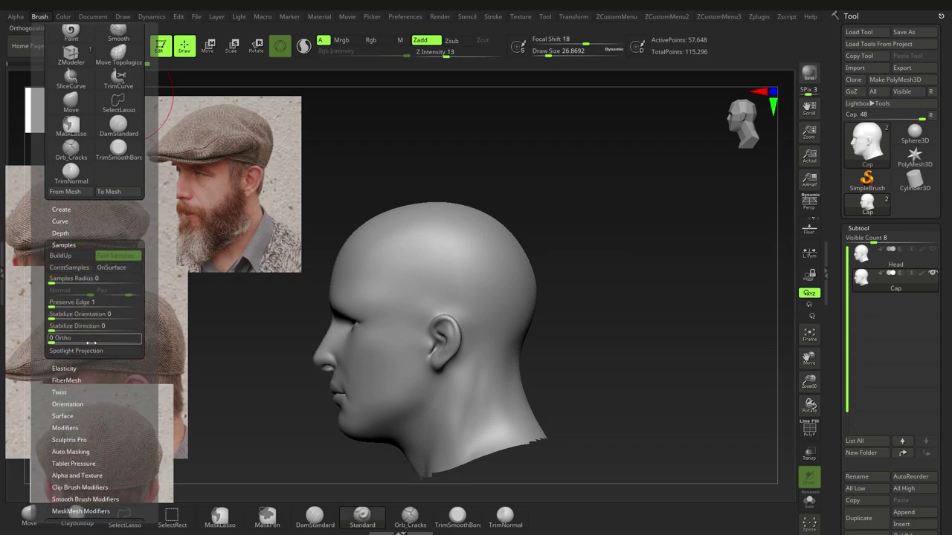
{"action": "right_click_drag", "start_coordinate": [394, 293], "coordinate": [428, 293], "text": "alt"}
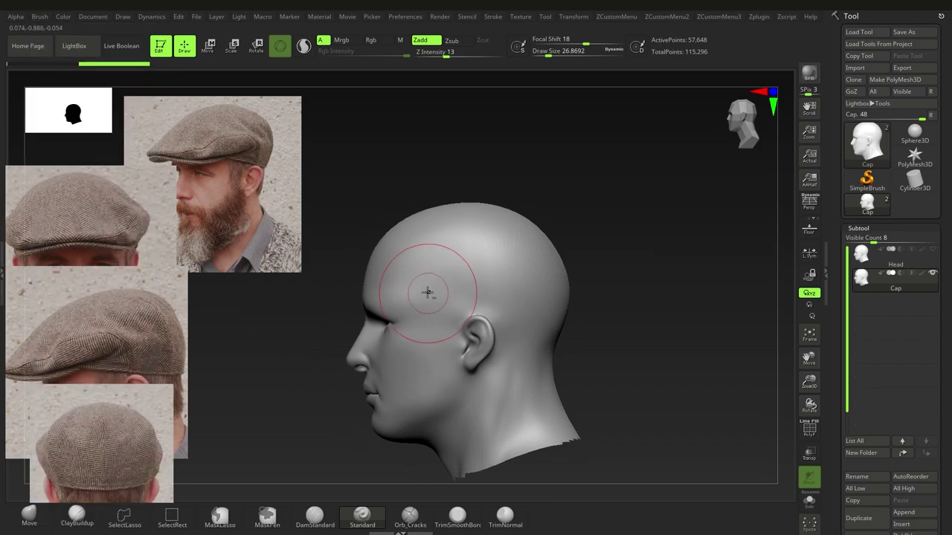
- Rotate the side-view cap photo slightly clockwise in Spotlight and place it between the front-view and back-view photos
{"action": "right_click_drag", "start_coordinate": [486, 289], "coordinate": [499, 279], "text": "alt"}
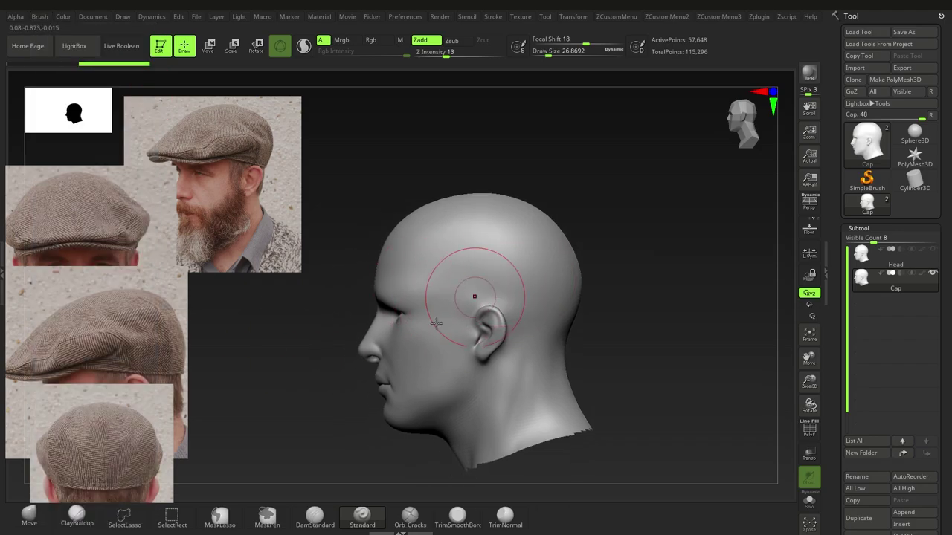
{"action": "key", "text": "z"}
{"action": "left_click_drag", "start_coordinate": [54, 344], "coordinate": [122, 282]}
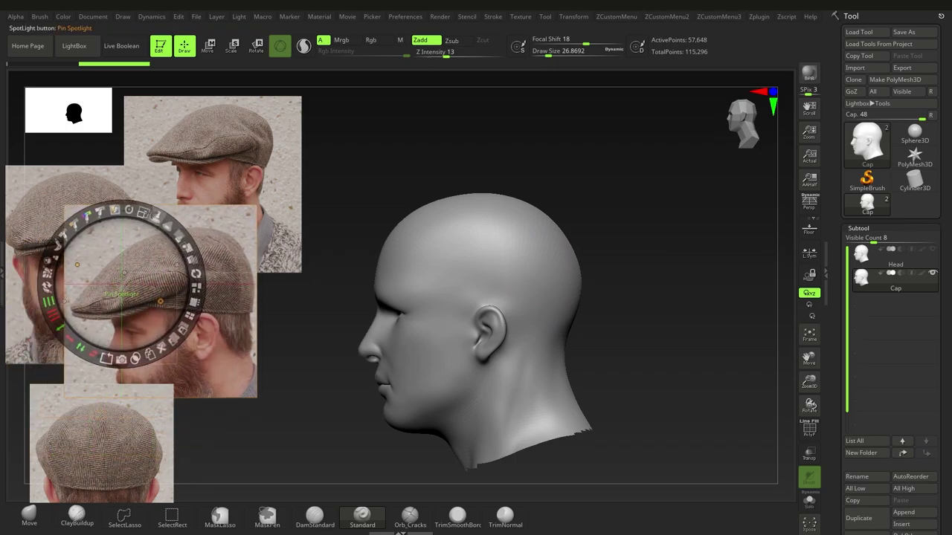
{"action": "mouse_move", "coordinate": [129, 211]}
{"action": "left_mouse_down"}
{"action": "mouse_move", "coordinate": [146, 213]}
{"action": "mouse_move", "coordinate": [135, 218]}
{"action": "mouse_move", "coordinate": [140, 224]}
{"action": "left_mouse_up"}
{"action": "mouse_move", "coordinate": [232, 313]}
{"action": "left_mouse_down"}
{"action": "mouse_move", "coordinate": [239, 292]}
{"action": "mouse_move", "coordinate": [273, 278]}
{"action": "mouse_move", "coordinate": [234, 301]}
{"action": "left_mouse_up"}
{"action": "left_click_drag", "start_coordinate": [254, 230], "coordinate": [234, 223]}
{"action": "left_click_drag", "start_coordinate": [142, 319], "coordinate": [87, 353]}
{"action": "left_click_drag", "start_coordinate": [177, 266], "coordinate": [178, 244]}
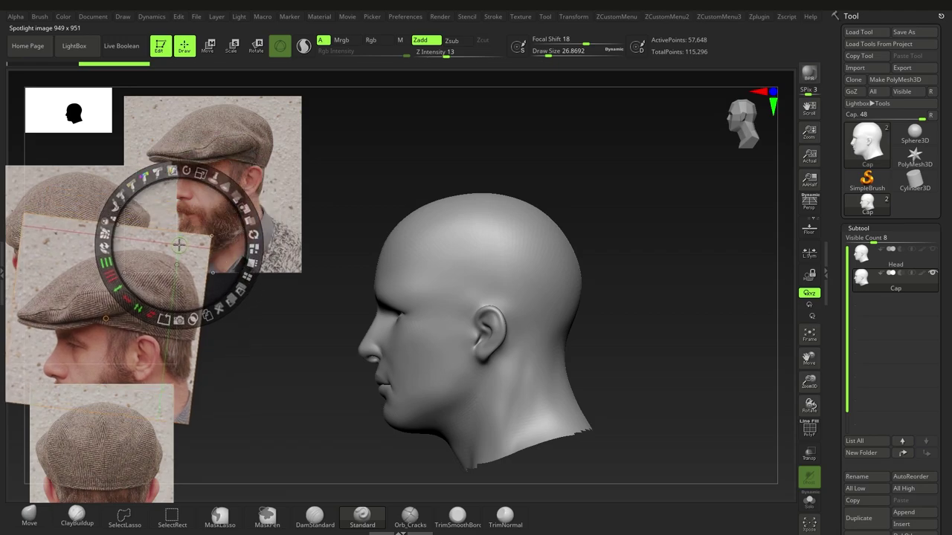
{"action": "left_click_drag", "start_coordinate": [188, 172], "coordinate": [183, 172]}
{"action": "left_click_drag", "start_coordinate": [109, 358], "coordinate": [101, 384]}
{"action": "key", "text": "z"}
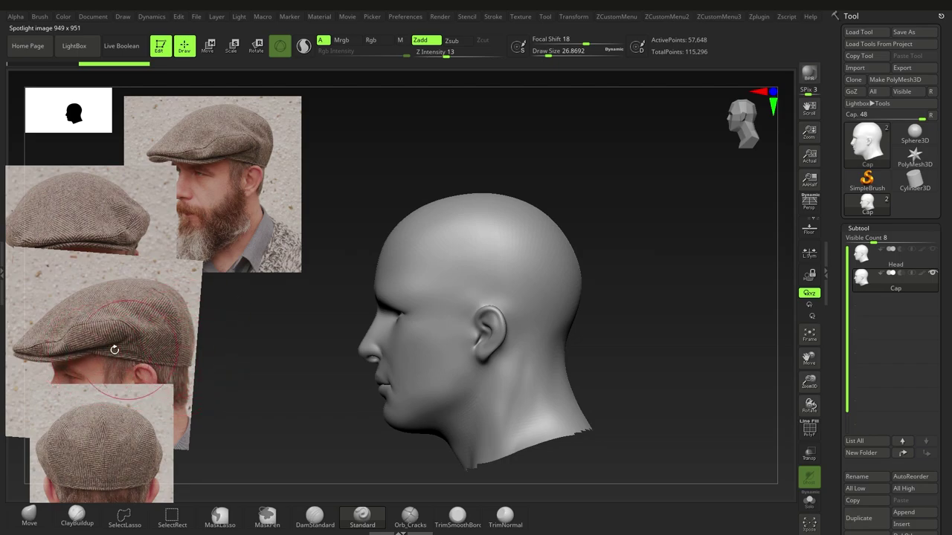
- Choose MaskLasso as the masking brush
{"action": "mouse_move", "coordinate": [560, 281]}
{"action": "right_mouse_down", "text": "alt"}
{"action": "mouse_move", "coordinate": [538, 303]}
{"action": "mouse_move", "coordinate": [508, 307]}
{"action": "right_mouse_up", "text": "alt"}
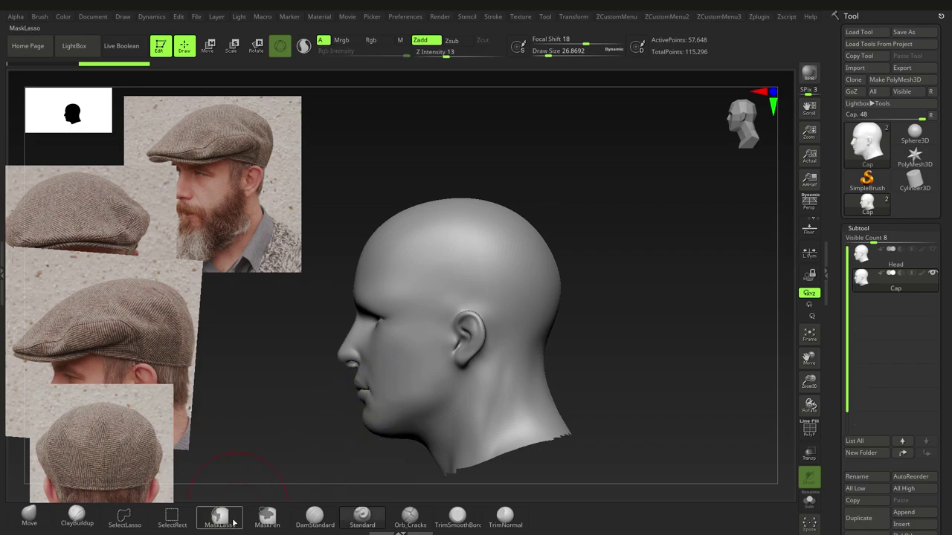
{"action": "key", "text": "F1"}
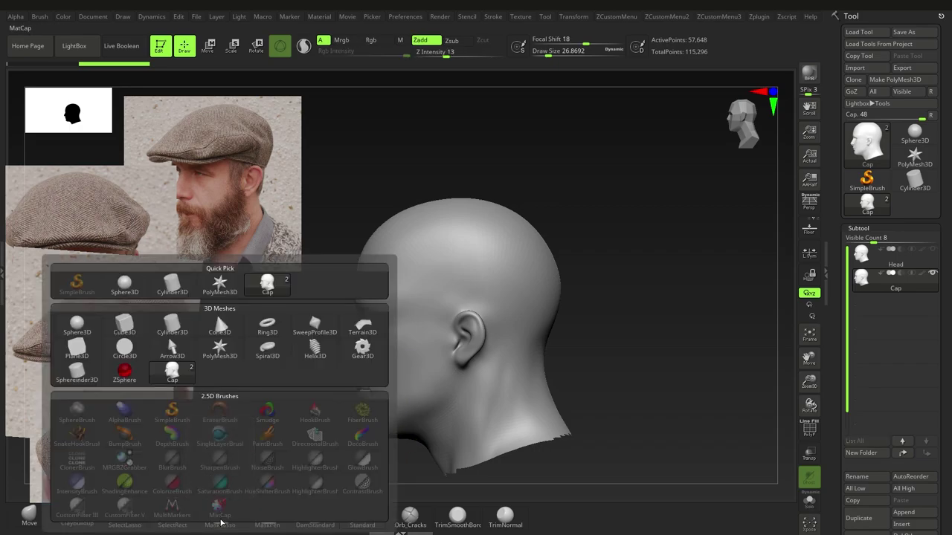
{"action": "key", "text": "Escape"}
{"action": "key", "text": "b"}
{"action": "key", "text": "m"}
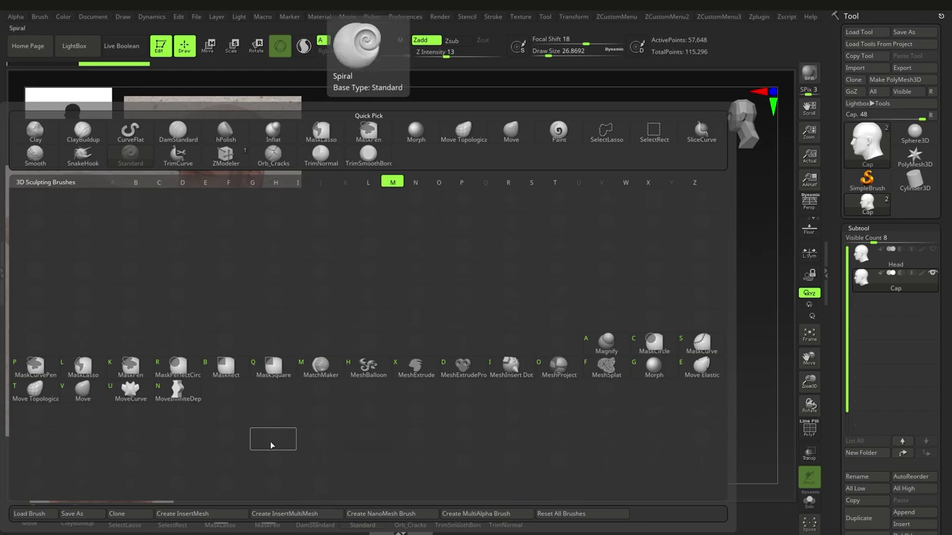
{"action": "left_click", "coordinate": [75, 367]}
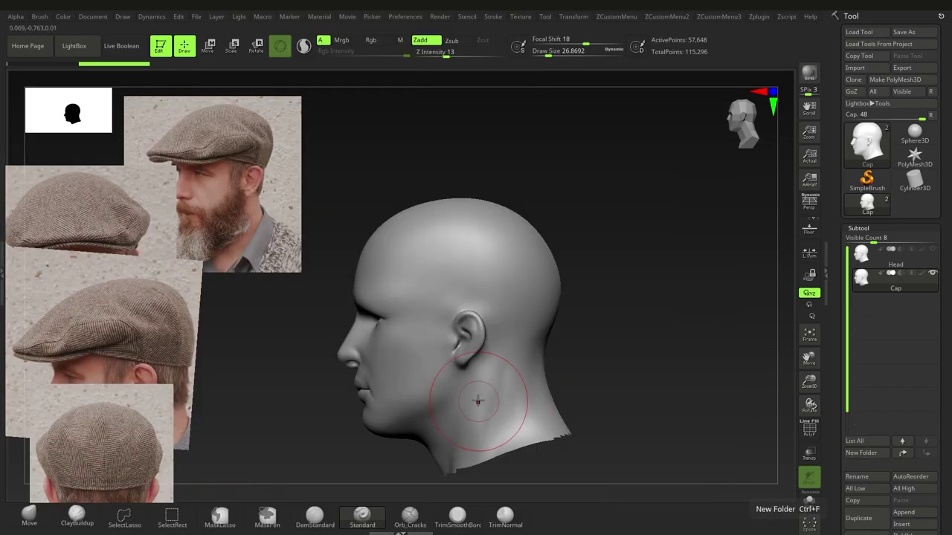
- Mask the Cap mesh above a line from the brow to the back of the head and split it off with Edgeloop Masked Border
{"action": "mouse_move", "coordinate": [573, 311]}
{"action": "left_mouse_down"}
{"action": "mouse_move", "coordinate": [597, 260]}
{"action": "mouse_move", "coordinate": [410, 153]}
{"action": "mouse_move", "coordinate": [327, 214]}
{"action": "mouse_move", "coordinate": [319, 275]}
{"action": "left_mouse_up"}
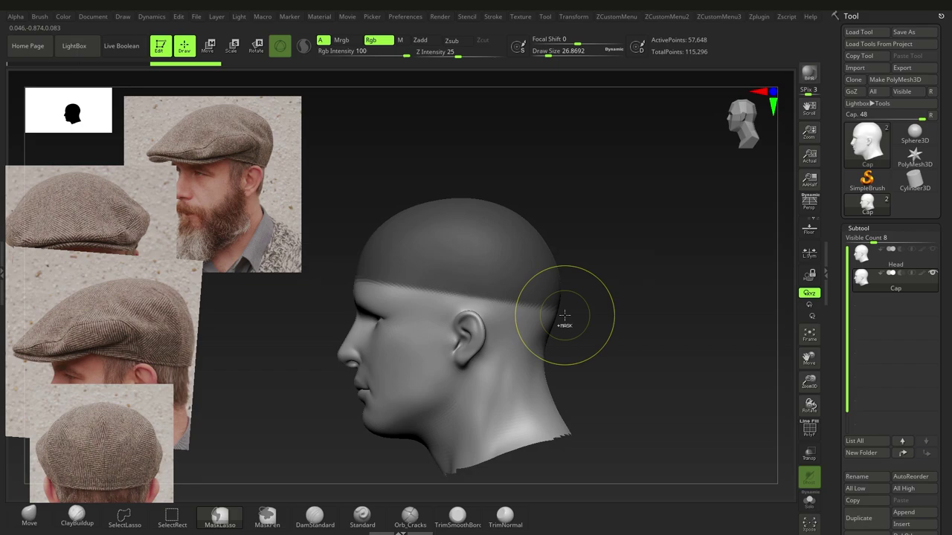
{"action": "mouse_move", "coordinate": [565, 318]}
{"action": "left_mouse_down"}
{"action": "mouse_move", "coordinate": [451, 149]}
{"action": "mouse_move", "coordinate": [327, 250]}
{"action": "mouse_move", "coordinate": [329, 276]}
{"action": "mouse_move", "coordinate": [316, 280]}
{"action": "left_mouse_up"}
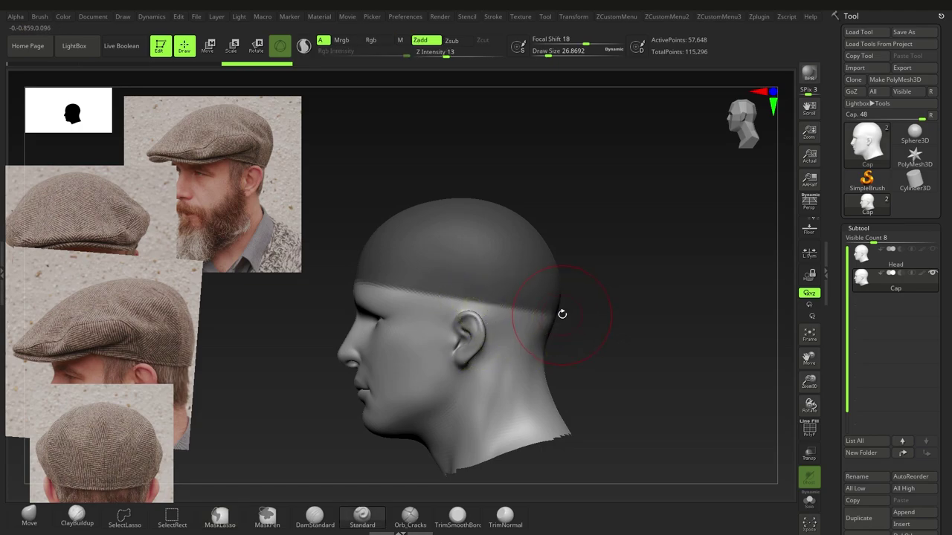
{"action": "key", "text": "shift+f"}
{"action": "right_click_drag", "start_coordinate": [469, 294], "coordinate": [442, 296], "text": "ctrl"}
{"action": "mouse_move", "coordinate": [443, 296]}
{"action": "right_mouse_down"}
{"action": "mouse_move", "coordinate": [523, 296]}
{"action": "mouse_move", "coordinate": [430, 288]}
{"action": "right_mouse_up"}
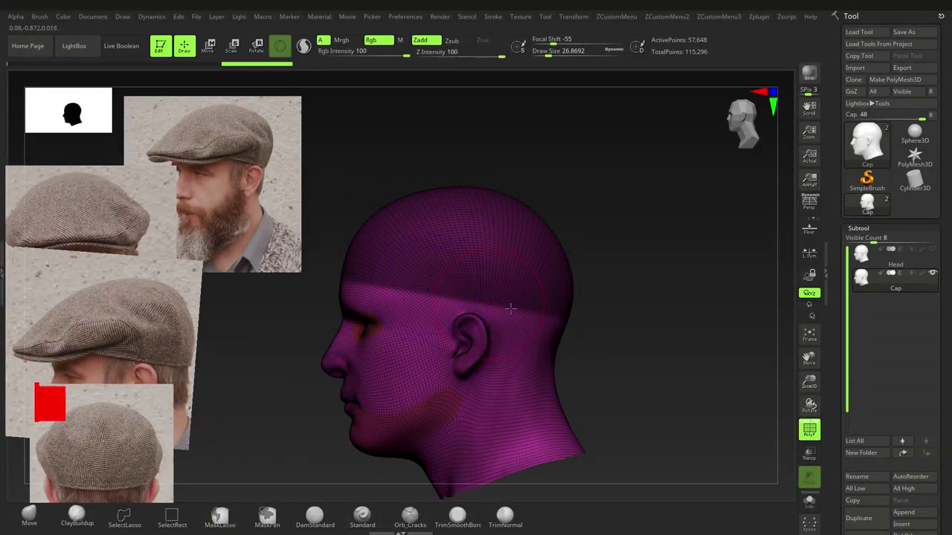
{"action": "key", "text": "ctrl+shift+e"}
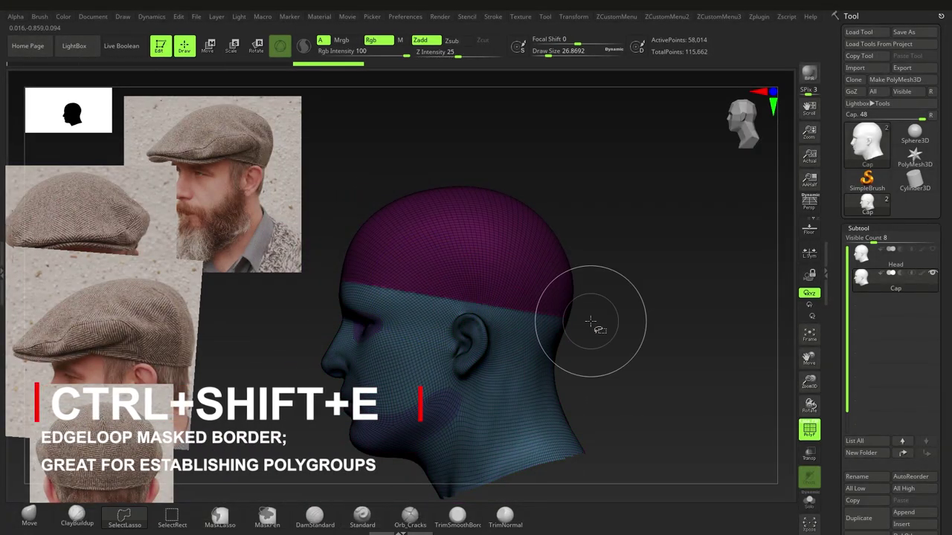
- Expand the EdgeLoop settings in the Geometry options and check the Edgeloop Masked Border command
{"action": "right_click_drag", "start_coordinate": [571, 318], "coordinate": [566, 318], "text": "alt"}
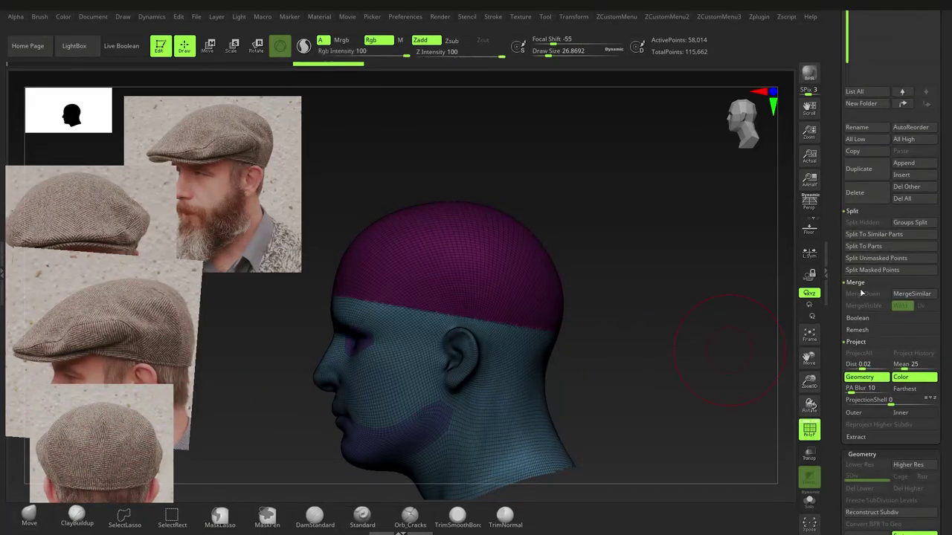
{"action": "left_click", "coordinate": [863, 345]}
{"action": "left_click_drag", "start_coordinate": [949, 438], "coordinate": [950, 370]}
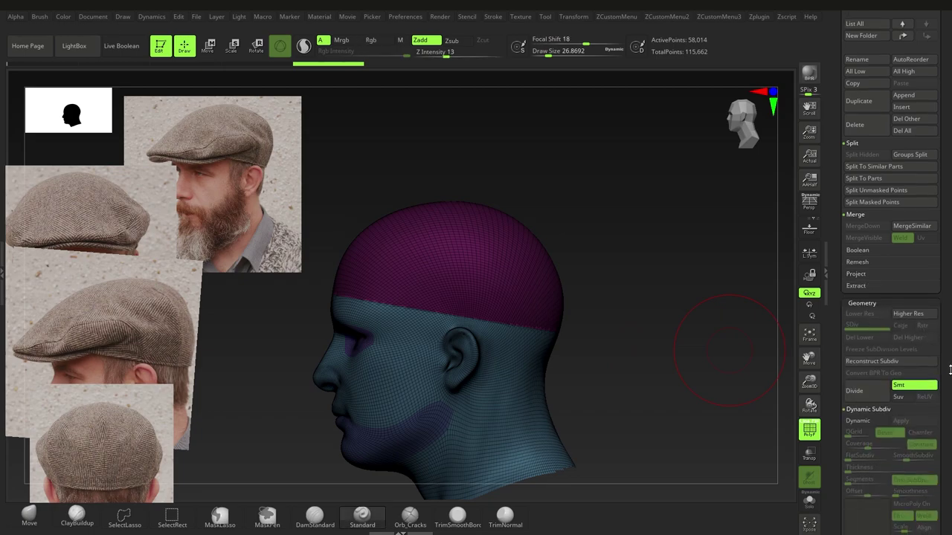
{"action": "left_click", "coordinate": [865, 306]}
{"action": "left_click", "coordinate": [865, 300]}
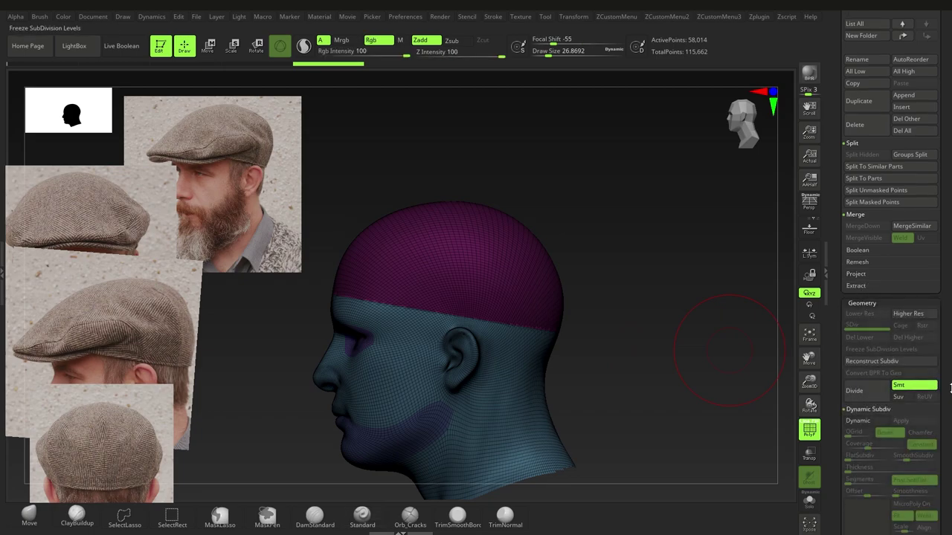
{"action": "scroll", "coordinate": [872, 328], "scroll_direction": "down", "scroll_amount": 8}
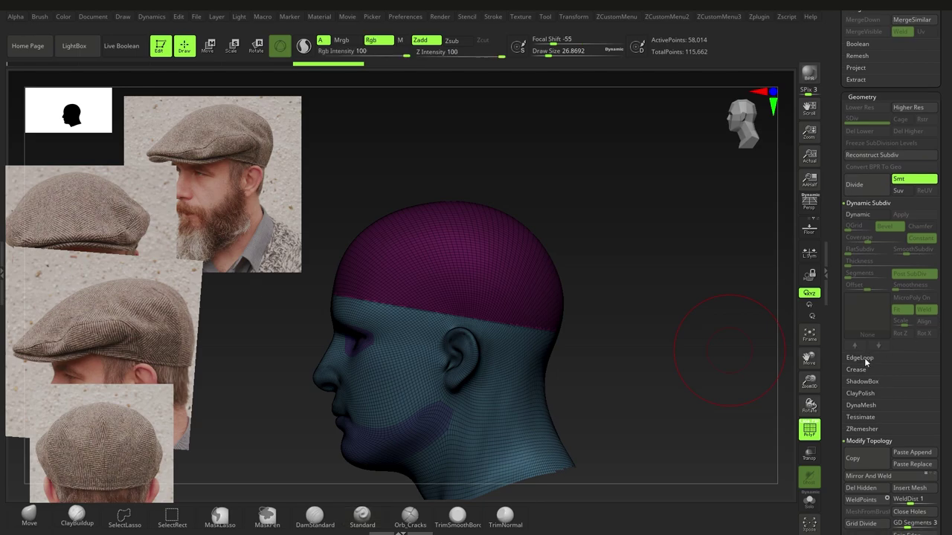
{"action": "left_click", "coordinate": [865, 360]}
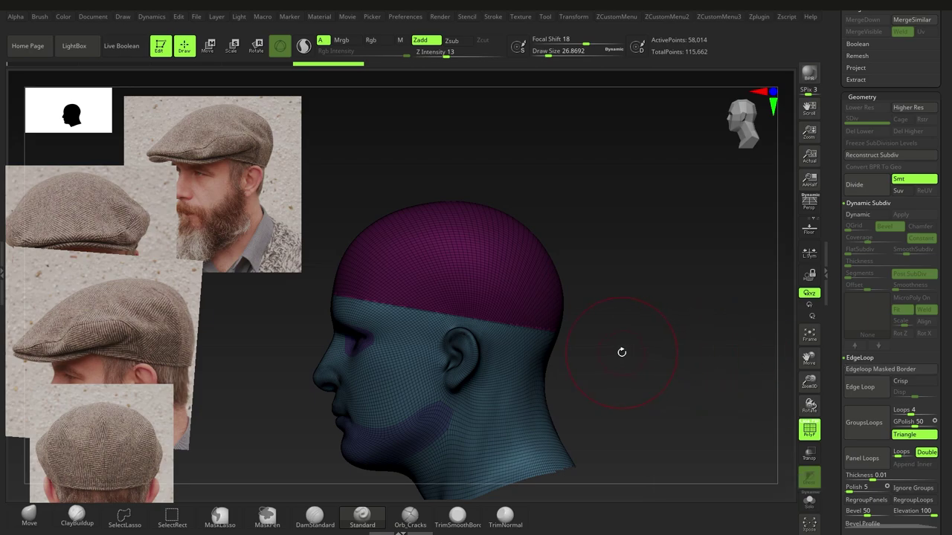
- Isolate the upper-head polygroup of the unmasked Cap mesh and delete the hidden geometry
{"action": "left_click_drag", "start_coordinate": [633, 361], "coordinate": [619, 352], "text": "ctrl"}
{"action": "right_click_drag", "start_coordinate": [415, 316], "coordinate": [328, 313], "text": "ctrl"}
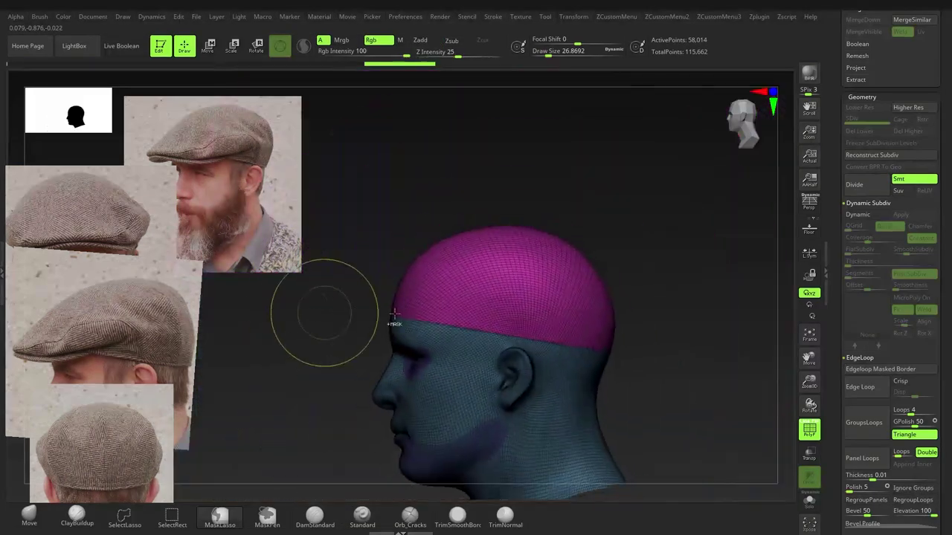
{"action": "left_click", "coordinate": [491, 313], "text": "ctrl+shift"}
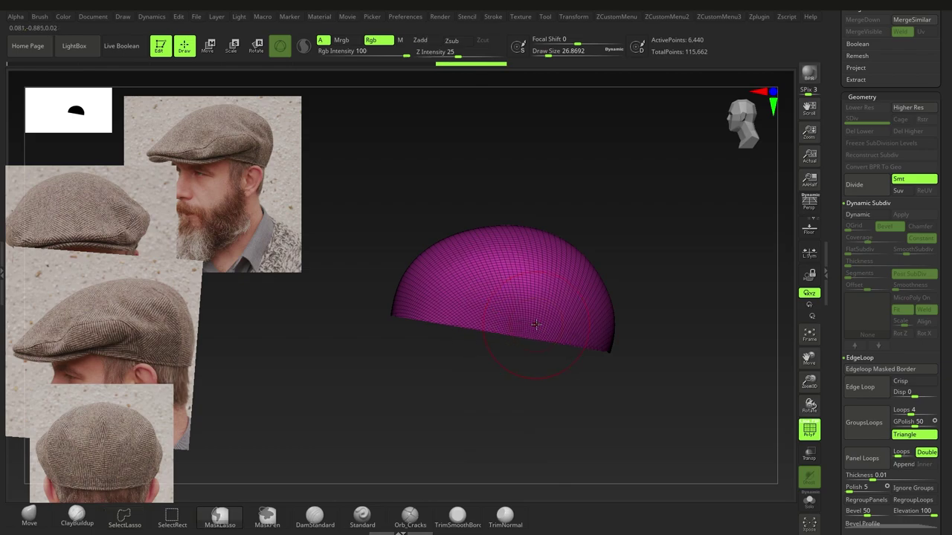
{"action": "right_click_drag", "start_coordinate": [630, 298], "coordinate": [576, 290], "text": "alt"}
{"action": "key", "text": "space"}
{"action": "left_click", "coordinate": [551, 158]}
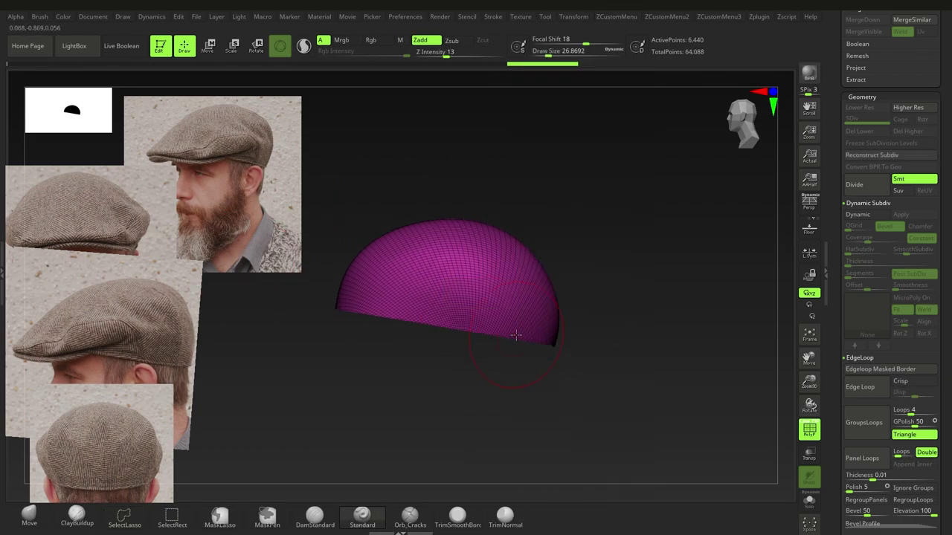
- Smooth the border of the cap piece with the Polish By Groups deformation
{"action": "left_click_drag", "start_coordinate": [951, 366], "coordinate": [941, 221]}
{"action": "left_click", "coordinate": [897, 243]}
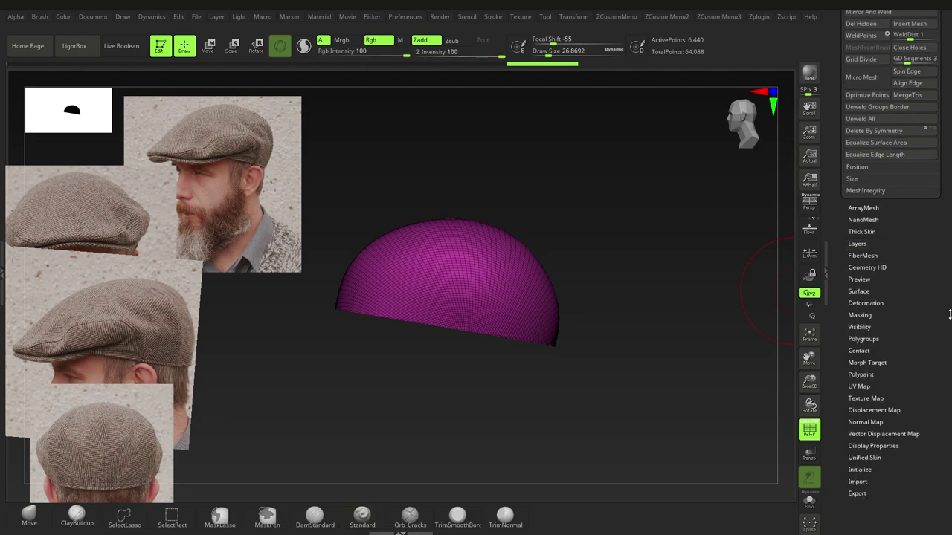
{"action": "left_click", "coordinate": [863, 208]}
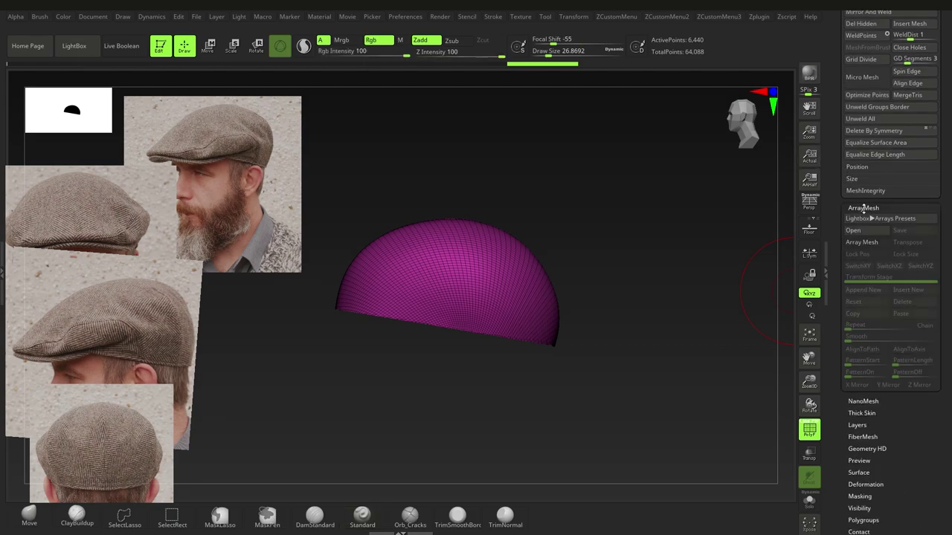
{"action": "left_click", "coordinate": [863, 209]}
{"action": "left_click_drag", "start_coordinate": [937, 376], "coordinate": [938, 306]}
{"action": "key", "text": "shift"}
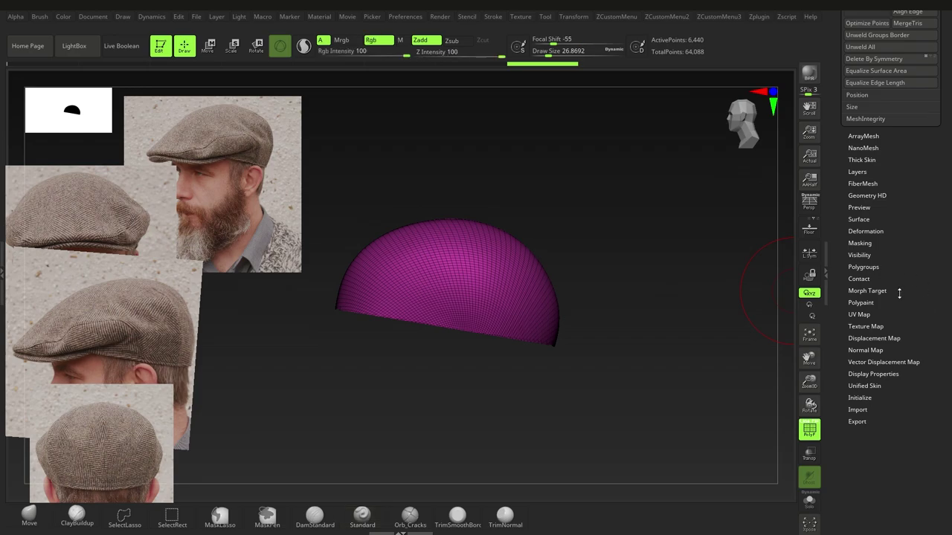
{"action": "left_click", "coordinate": [866, 231]}
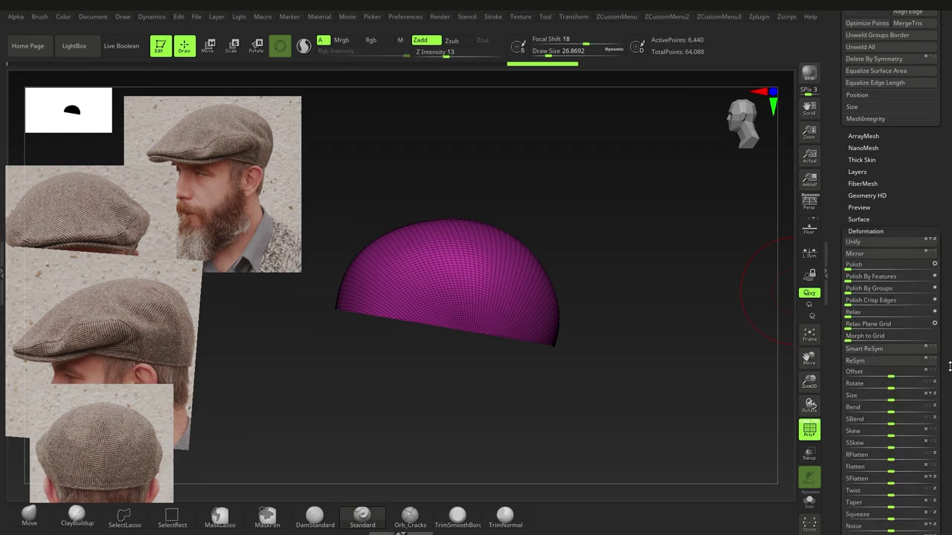
{"action": "scroll", "coordinate": [947, 310], "scroll_direction": "down", "scroll_amount": 5}
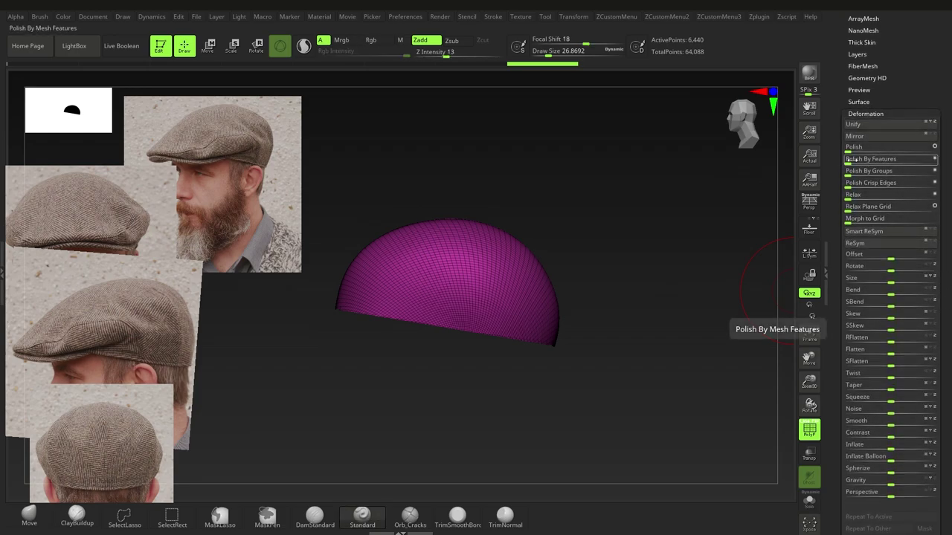
{"action": "left_click_drag", "start_coordinate": [852, 160], "coordinate": [947, 172]}
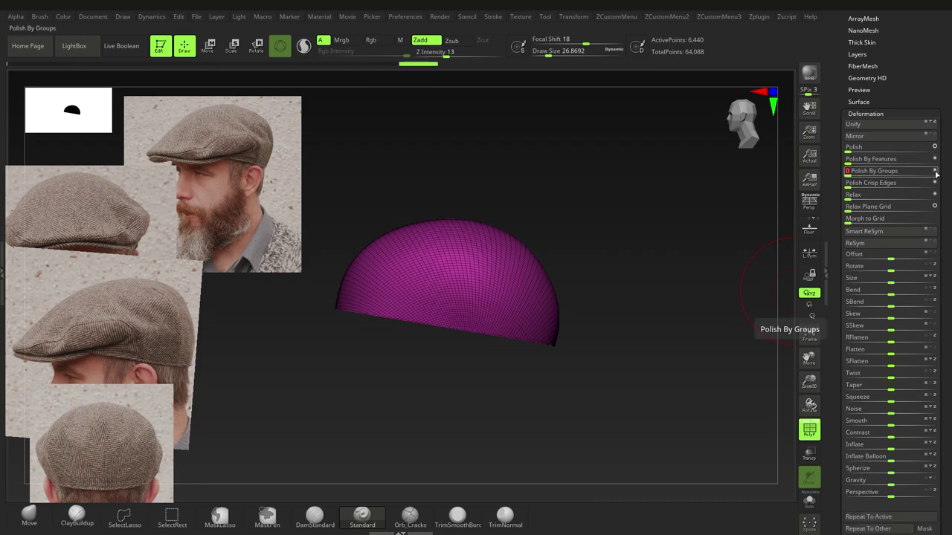
{"action": "left_click", "coordinate": [935, 172]}
{"action": "left_click_drag", "start_coordinate": [848, 175], "coordinate": [874, 174]}
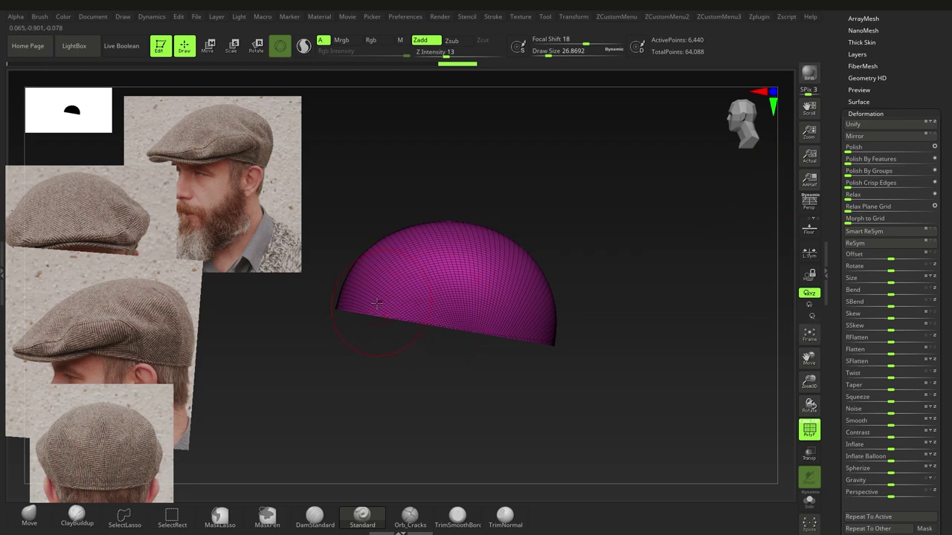
- Make the Head subtool active without polyframe display and bring up its Deformation settings
{"action": "left_click_drag", "start_coordinate": [947, 69], "coordinate": [946, 461]}
{"action": "left_click_drag", "start_coordinate": [947, 16], "coordinate": [949, 461]}
{"action": "left_click_drag", "start_coordinate": [948, 97], "coordinate": [948, 354]}
{"action": "scroll", "coordinate": [948, 371], "scroll_direction": "up", "scroll_amount": 10}
{"action": "left_click", "coordinate": [917, 266]}
{"action": "left_click_drag", "start_coordinate": [947, 469], "coordinate": [948, 286]}
{"action": "key", "text": "shift+f"}
{"action": "scroll", "coordinate": [944, 223], "scroll_direction": "down", "scroll_amount": 15}
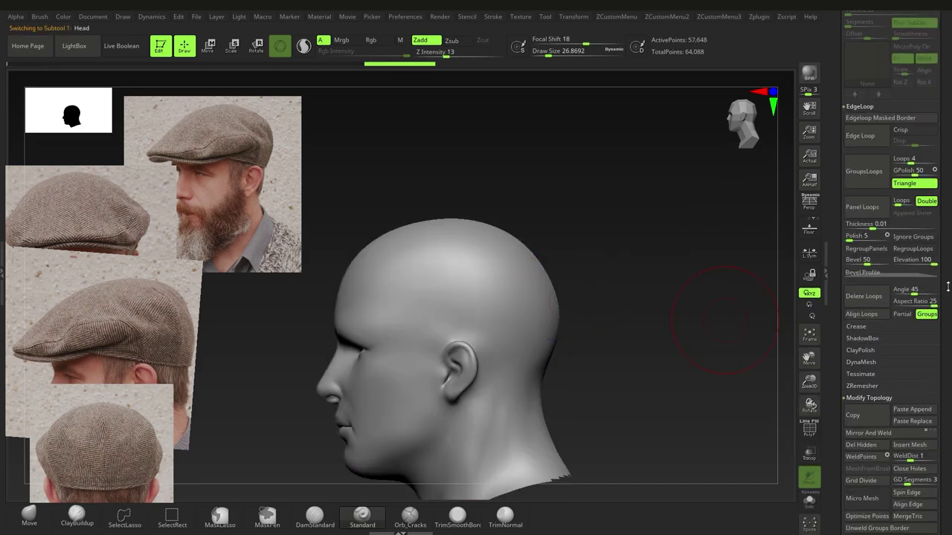
{"action": "scroll", "coordinate": [945, 224], "scroll_direction": "up", "scroll_amount": 1}
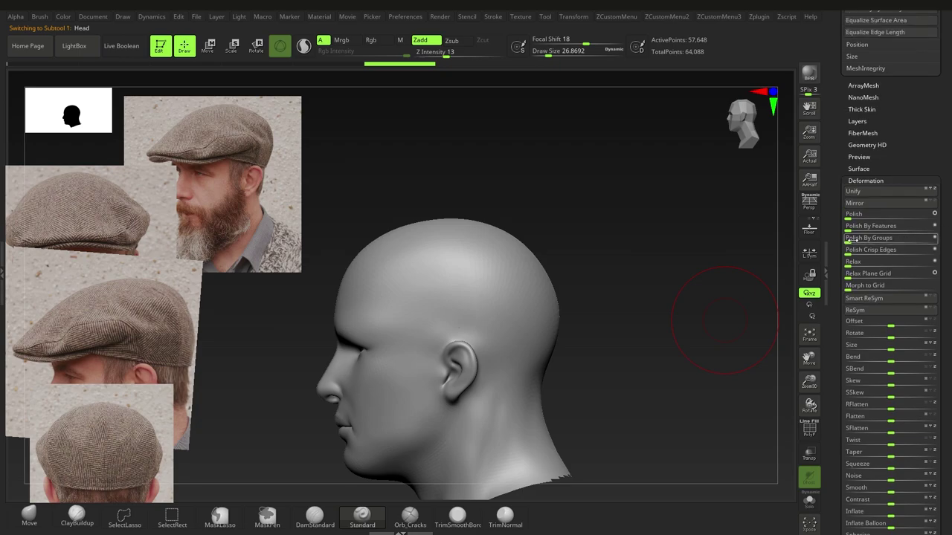
- Apply Polish By Groups to the head in filled-circle mode and inspect the face with polyframe toggled
{"action": "left_click", "coordinate": [856, 240]}
{"action": "right_click_drag", "start_coordinate": [446, 333], "coordinate": [492, 334]}
{"action": "left_click", "coordinate": [855, 241]}
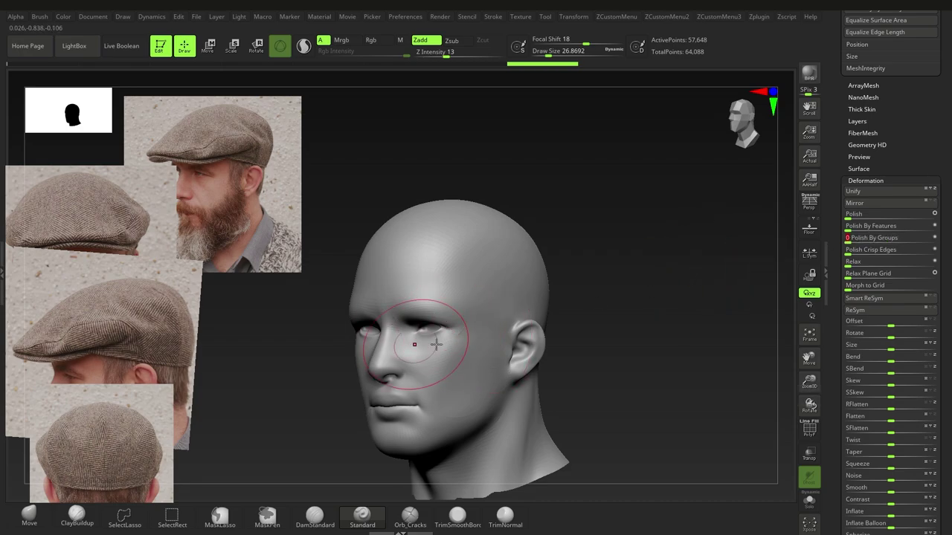
{"action": "key", "text": "shift+f"}
{"action": "key", "text": "shift+f"}
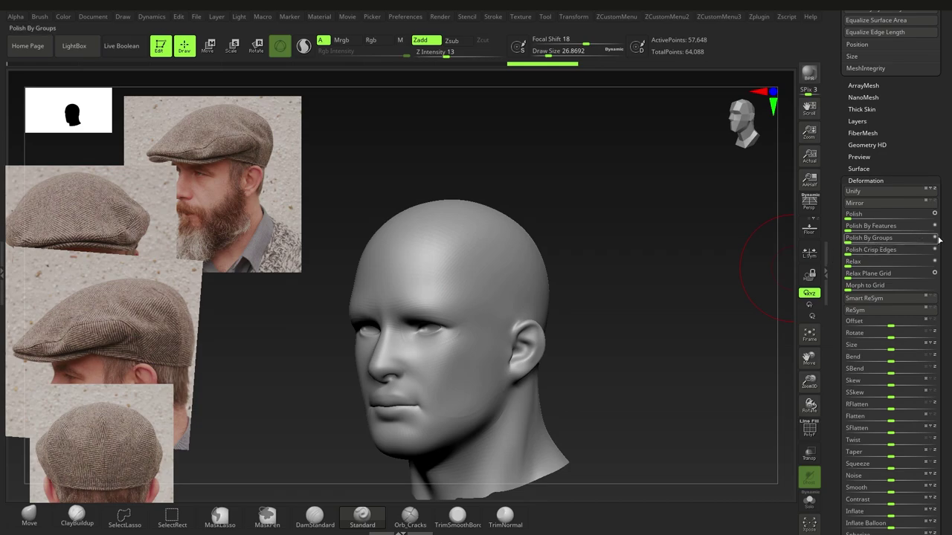
- Try Polish By Groups on the head in open-circle mode, undo it and switch the circle mode back
{"action": "left_click_drag", "start_coordinate": [850, 240], "coordinate": [865, 239]}
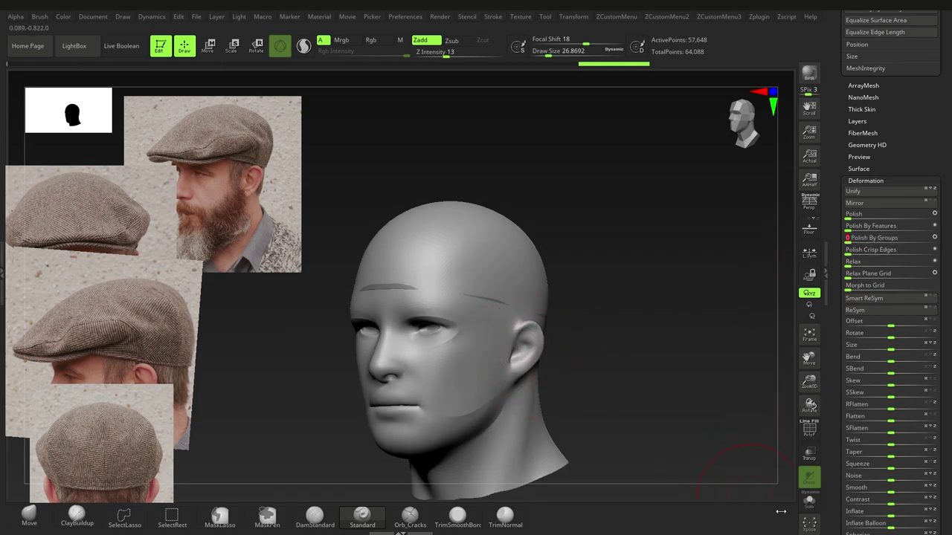
{"action": "left_click", "coordinate": [809, 502]}
{"action": "key", "text": "ctrl+z"}
{"action": "key", "text": "ctrl+z"}
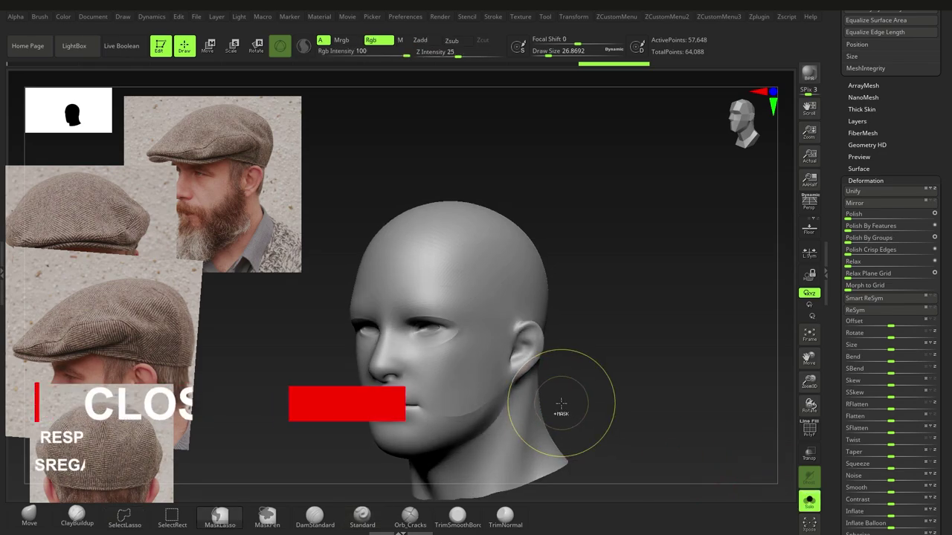
{"action": "key", "text": "ctrl+z"}
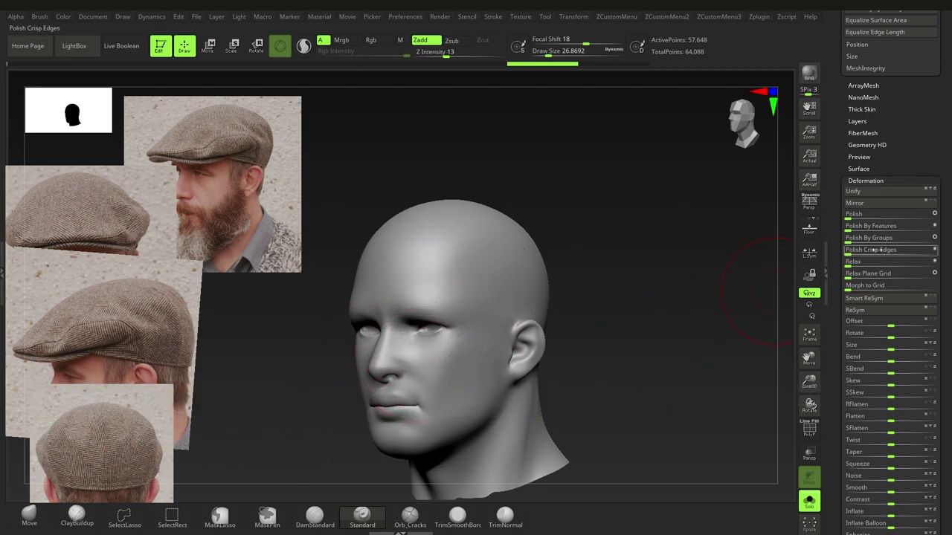
{"action": "left_click", "coordinate": [935, 238]}
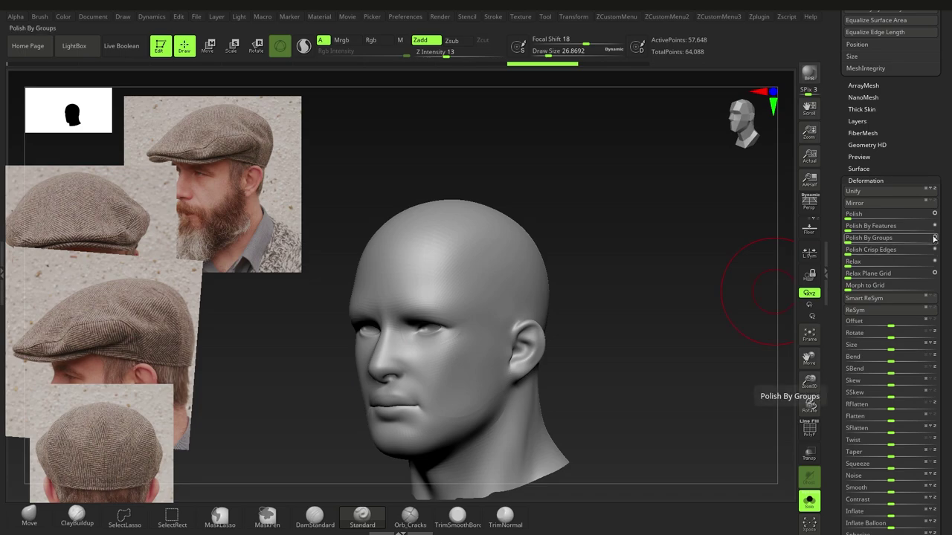
- Make the Cap subtool the active one in place of the Head
{"action": "left_click_drag", "start_coordinate": [947, 237], "coordinate": [942, 60]}
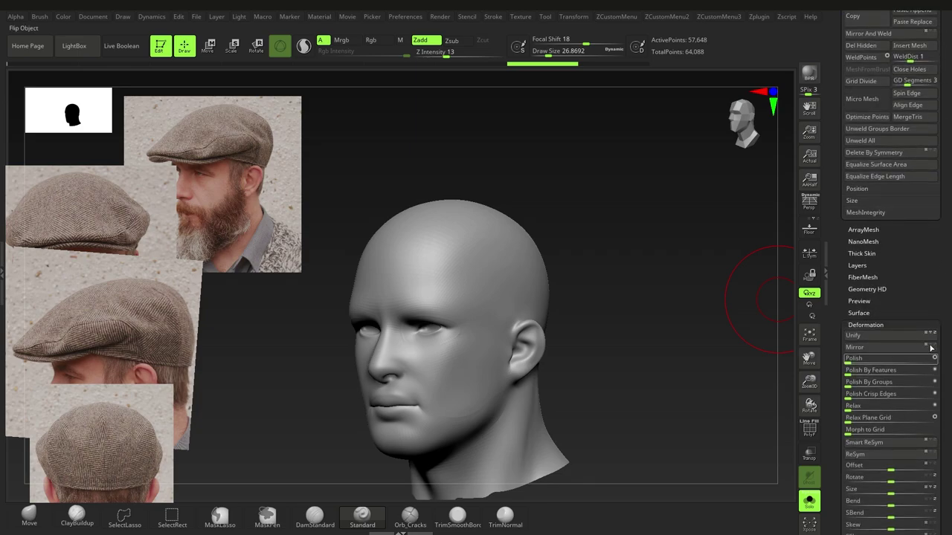
{"action": "left_click_drag", "start_coordinate": [951, 443], "coordinate": [949, 403]}
{"action": "left_click_drag", "start_coordinate": [943, 82], "coordinate": [940, 316]}
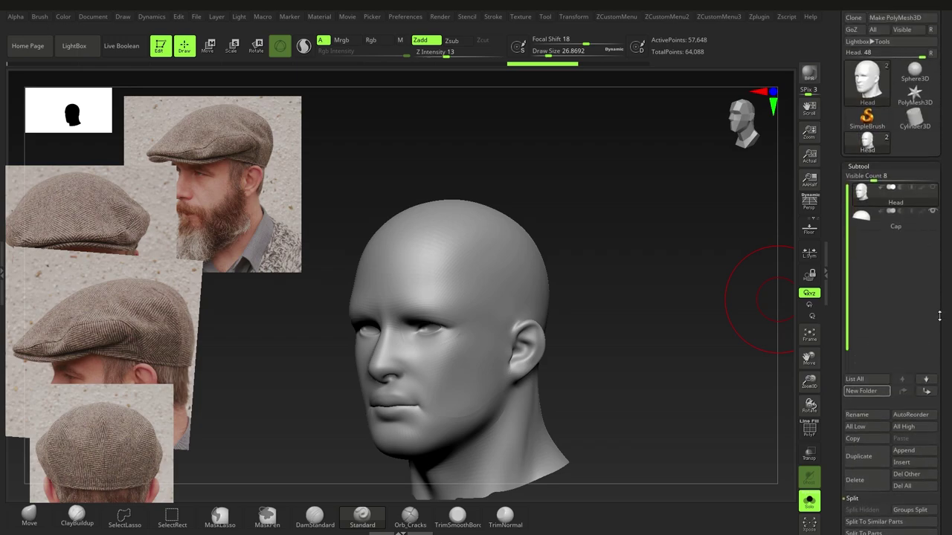
{"action": "left_click", "coordinate": [917, 227]}
{"action": "right_click_drag", "start_coordinate": [530, 348], "coordinate": [474, 308]}
{"action": "right_click_drag", "start_coordinate": [555, 278], "coordinate": [482, 290], "text": "alt"}
{"action": "left_click_drag", "start_coordinate": [951, 412], "coordinate": [950, 229]}
{"action": "scroll", "coordinate": [951, 312], "scroll_direction": "down", "scroll_amount": 5}
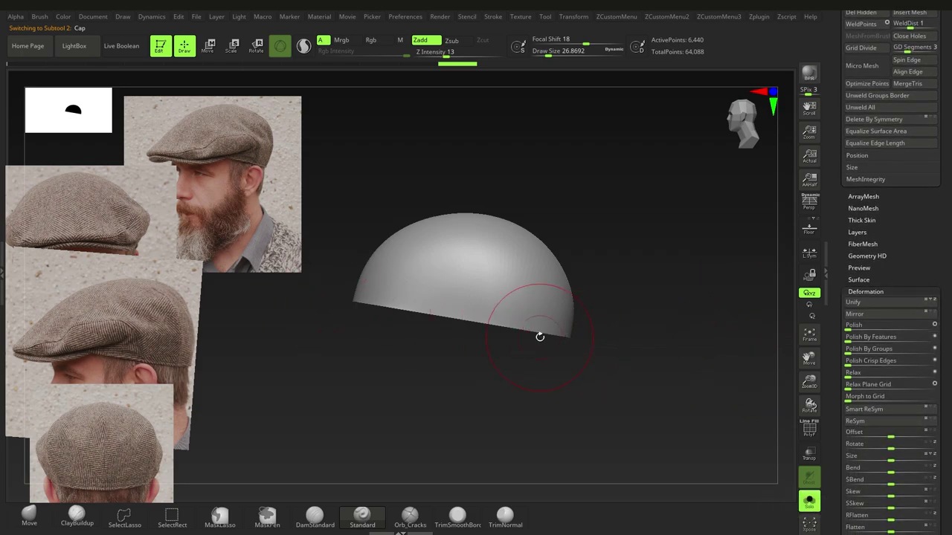
- Collapse the Dynamic Subdiv, EdgeLoop and Modify Topology settings and bring up the cap's ZRemesher options
{"action": "left_click_drag", "start_coordinate": [950, 206], "coordinate": [950, 368]}
{"action": "scroll", "coordinate": [862, 268], "scroll_direction": "down", "scroll_amount": 6}
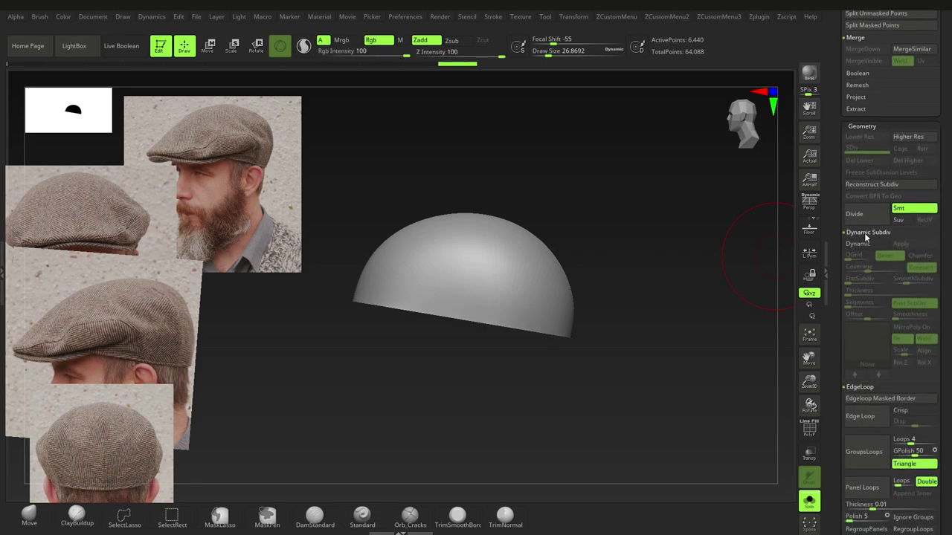
{"action": "left_click", "coordinate": [864, 232]}
{"action": "left_click", "coordinate": [861, 246]}
{"action": "left_click", "coordinate": [864, 328]}
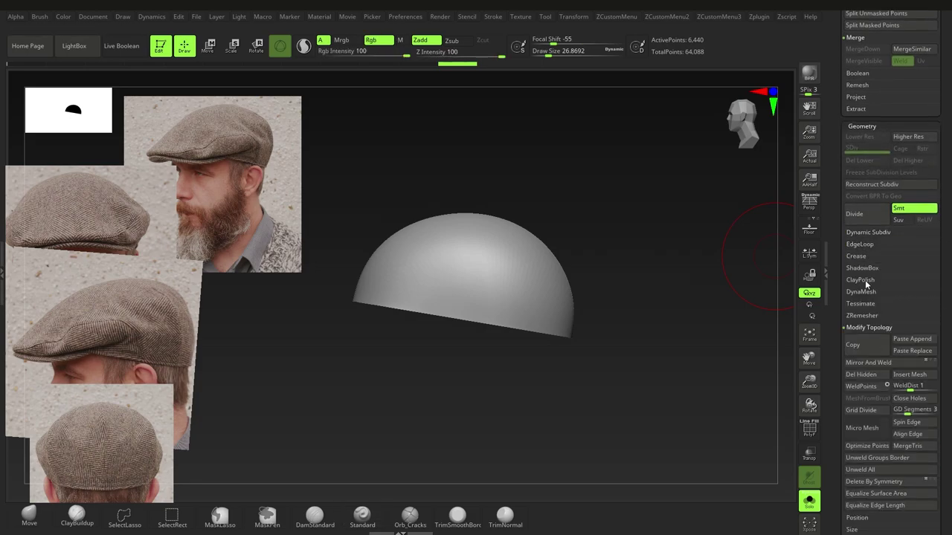
{"action": "left_click", "coordinate": [863, 328]}
{"action": "key", "text": "ctrl"}
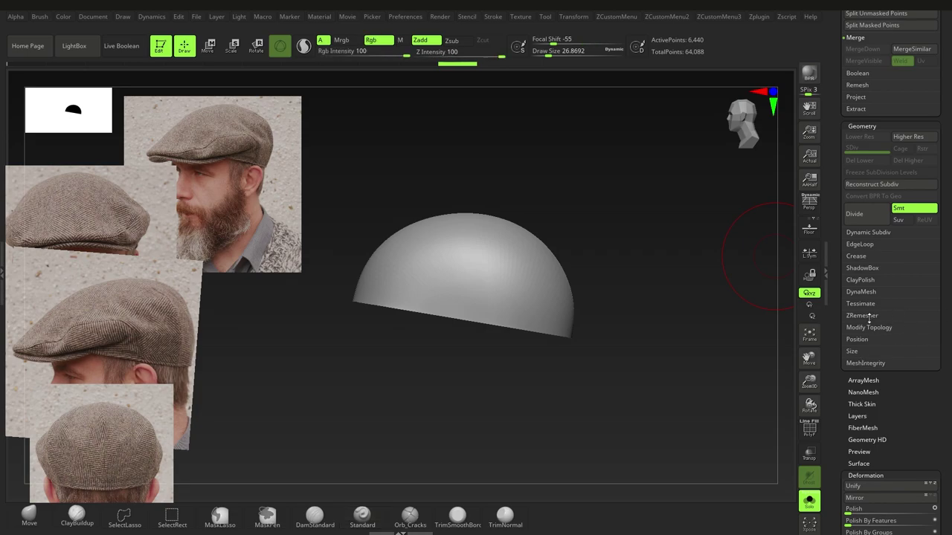
{"action": "left_click", "coordinate": [864, 315]}
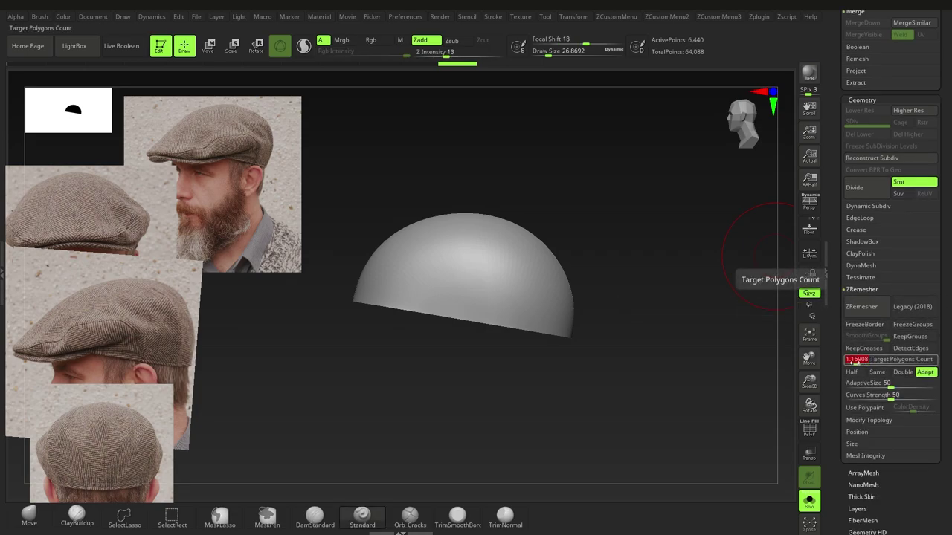
- ZRemesh the cap with the Half option and Adaptive Size set to 0
{"action": "left_click_drag", "start_coordinate": [856, 362], "coordinate": [880, 361]}
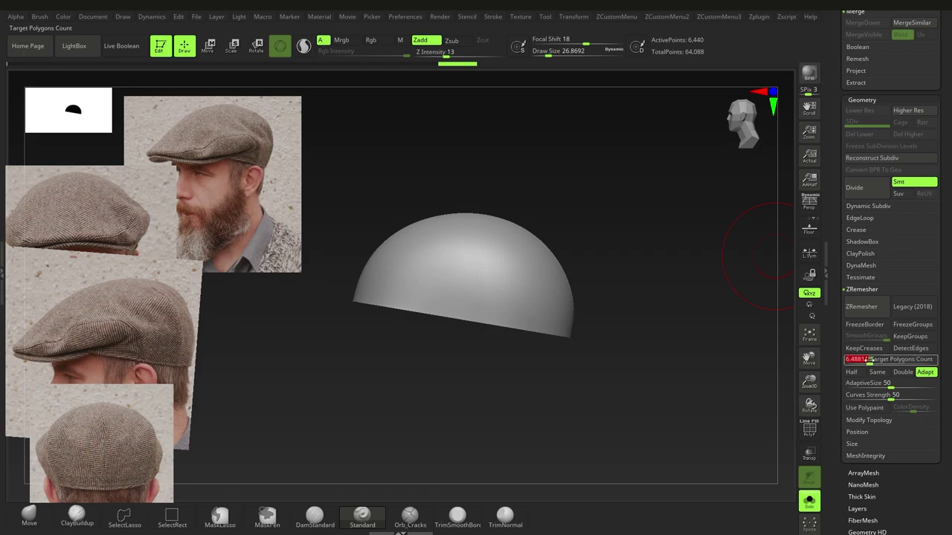
{"action": "left_click", "coordinate": [851, 372]}
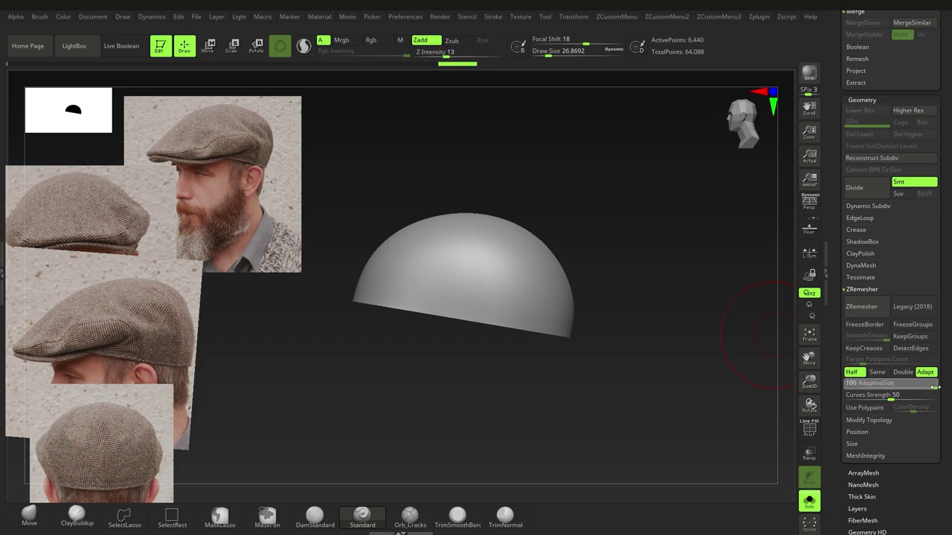
{"action": "left_click_drag", "start_coordinate": [927, 388], "coordinate": [852, 387]}
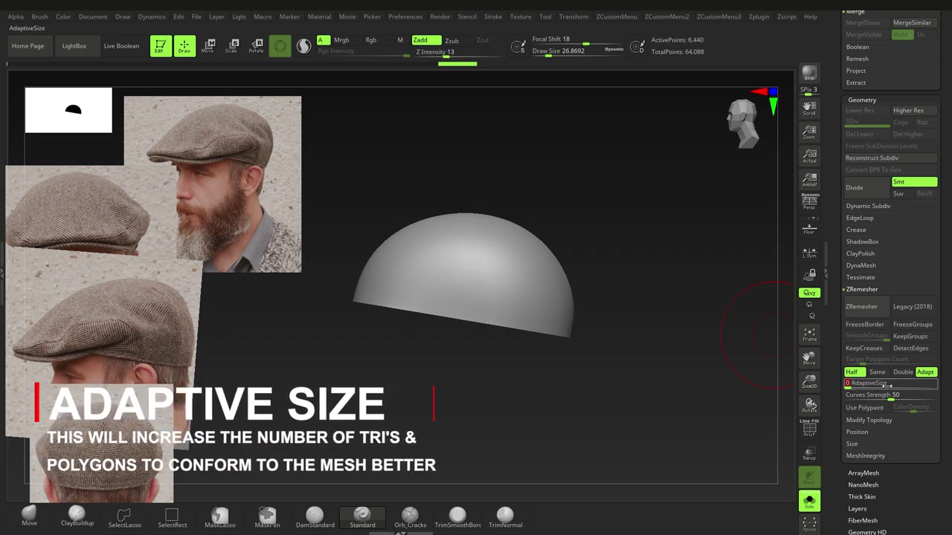
{"action": "left_click", "coordinate": [870, 312]}
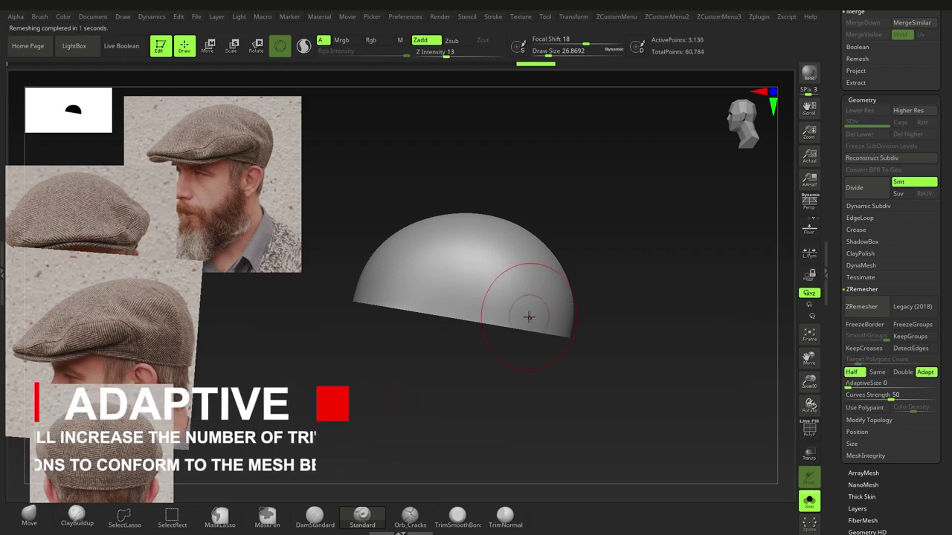
- Show the cap's polyframe and repeat the Half ZRemesh several times until the mesh has about 348 points
{"action": "key", "text": "shift+f"}
{"action": "right_click_drag", "start_coordinate": [495, 288], "coordinate": [525, 313], "text": "ctrl"}
{"action": "left_click", "coordinate": [859, 308]}
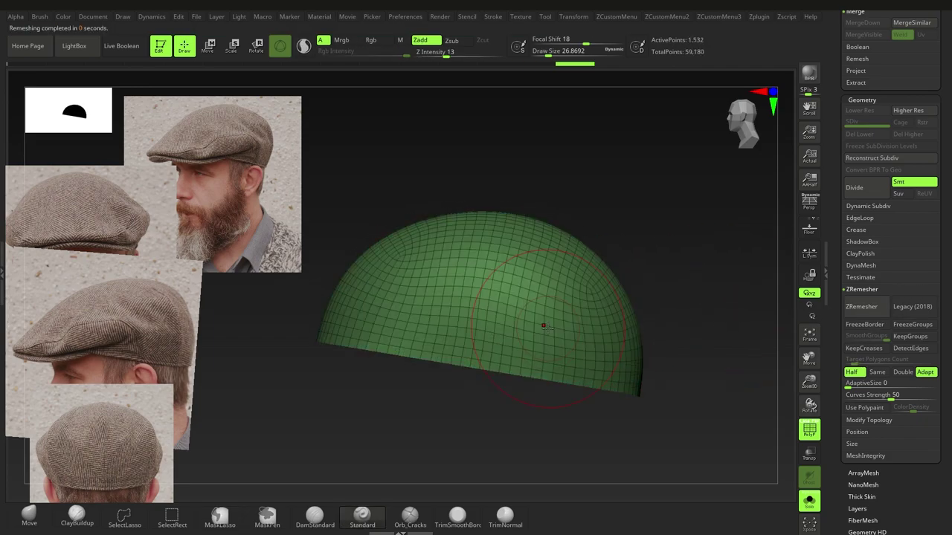
{"action": "left_click", "coordinate": [864, 314]}
{"action": "left_click", "coordinate": [861, 310]}
{"action": "left_click", "coordinate": [861, 308]}
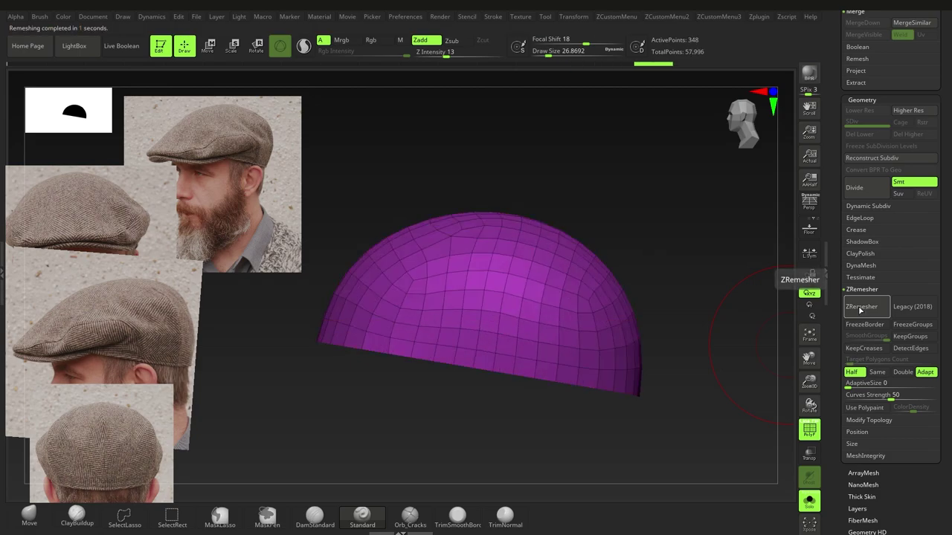
- Check the coarse cap mesh from several views and turn on dynamic subdivision for it
{"action": "right_click_drag", "start_coordinate": [458, 283], "coordinate": [471, 253]}
{"action": "right_click_drag", "start_coordinate": [547, 313], "coordinate": [493, 302], "text": "ctrl"}
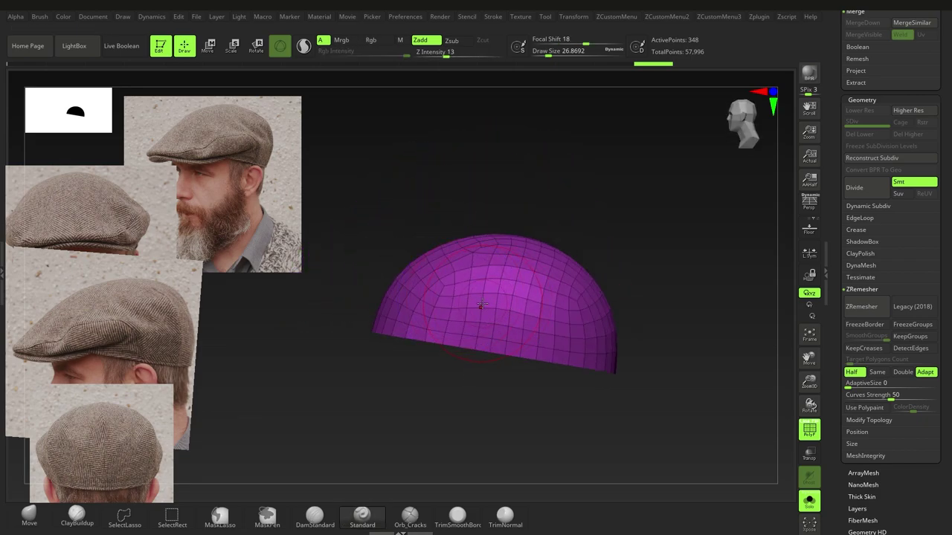
{"action": "right_click_drag", "start_coordinate": [533, 301], "coordinate": [513, 326], "text": "alt"}
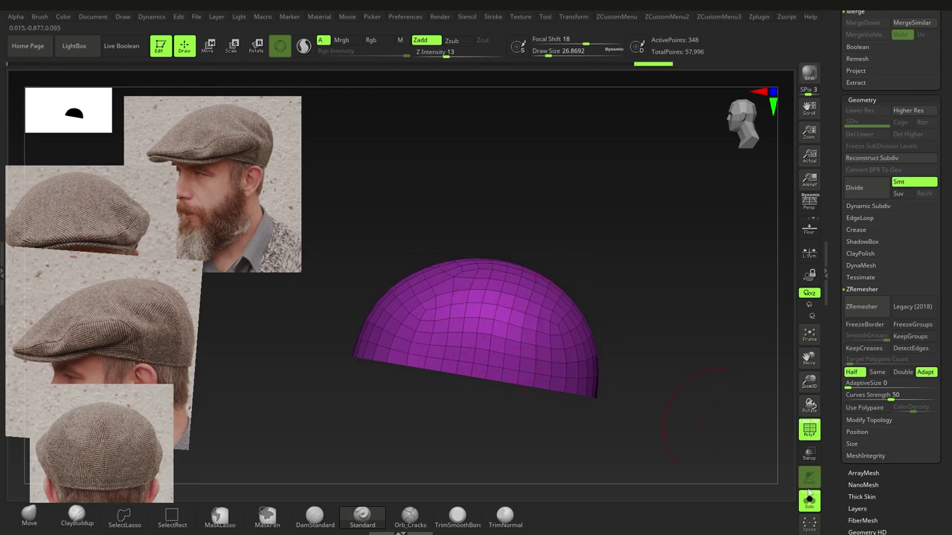
{"action": "right_click_drag", "start_coordinate": [594, 361], "coordinate": [601, 339], "text": "ctrl"}
{"action": "scroll", "coordinate": [945, 305], "scroll_direction": "up", "scroll_amount": 10}
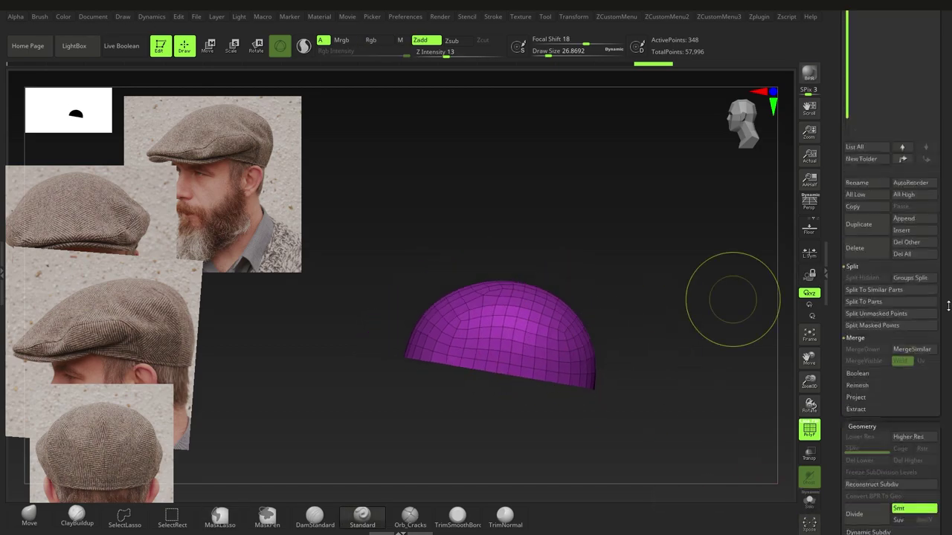
{"action": "left_click", "coordinate": [932, 233]}
{"action": "right_click_drag", "start_coordinate": [516, 376], "coordinate": [509, 321], "text": "alt"}
{"action": "left_click", "coordinate": [591, 374]}
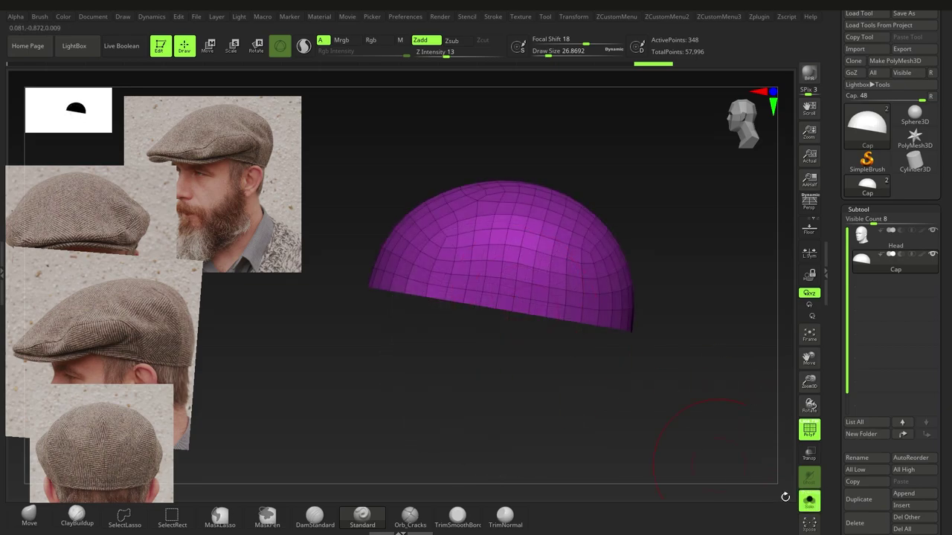
{"action": "key", "text": "d"}
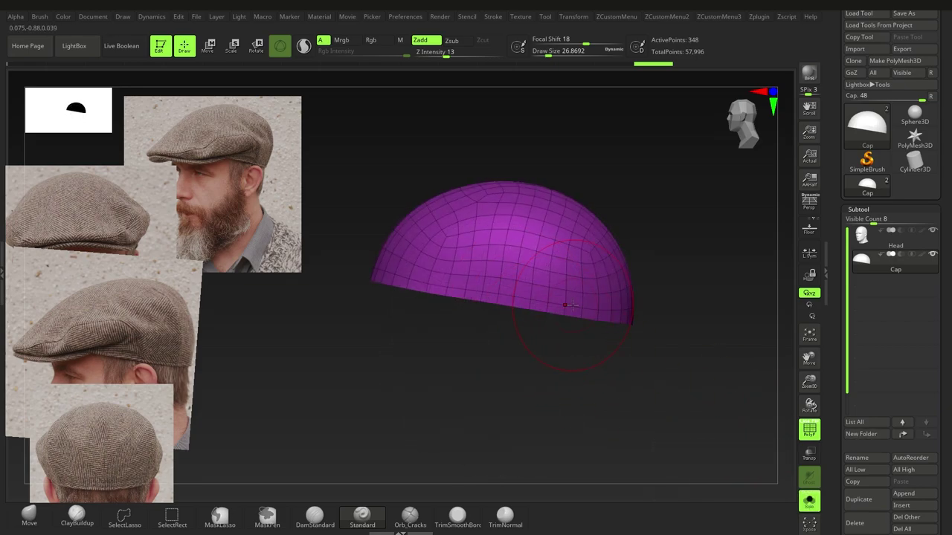
- Give the cap a Dynamic Subdiv thickness of about 0.00373 and inspect its rim from below
{"action": "left_click_drag", "start_coordinate": [948, 362], "coordinate": [948, 316]}
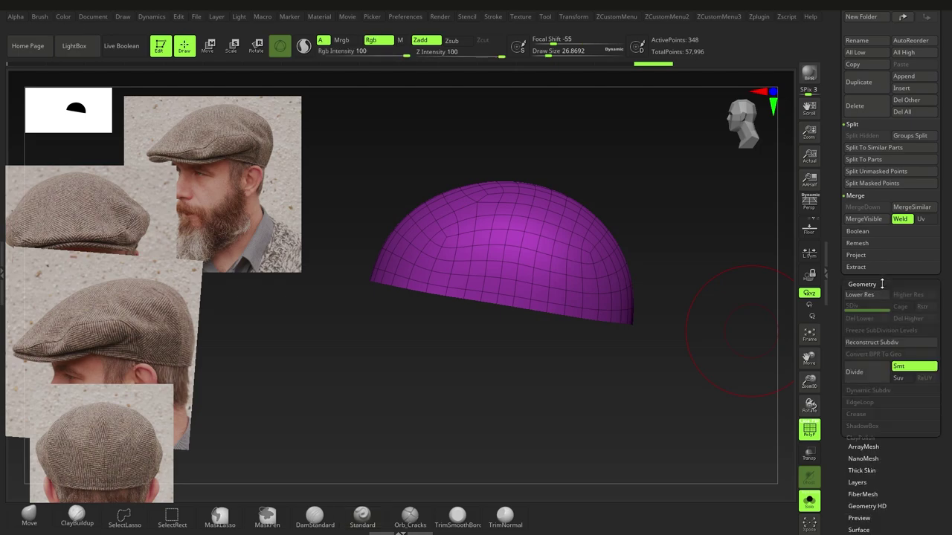
{"action": "left_click_drag", "start_coordinate": [950, 463], "coordinate": [949, 405]}
{"action": "left_click", "coordinate": [871, 335]}
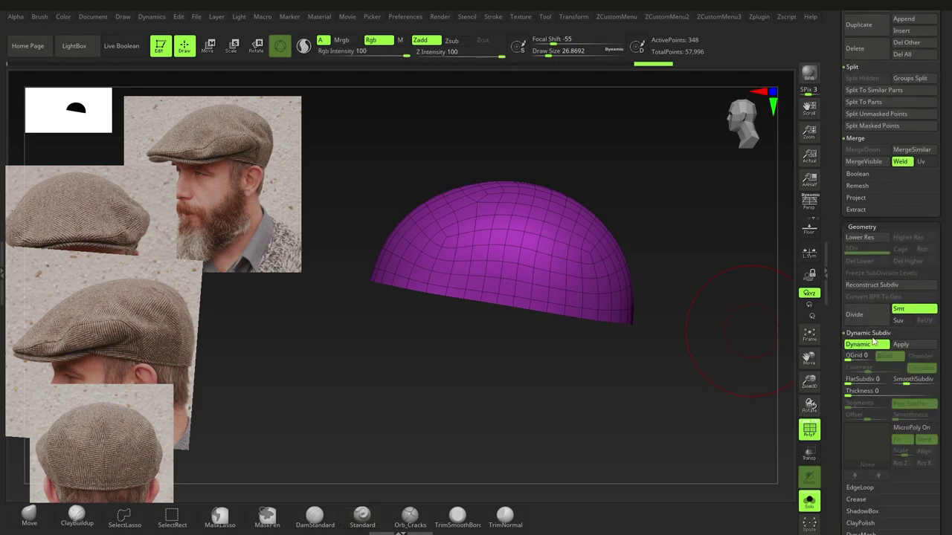
{"action": "scroll", "coordinate": [946, 381], "scroll_direction": "down", "scroll_amount": 2}
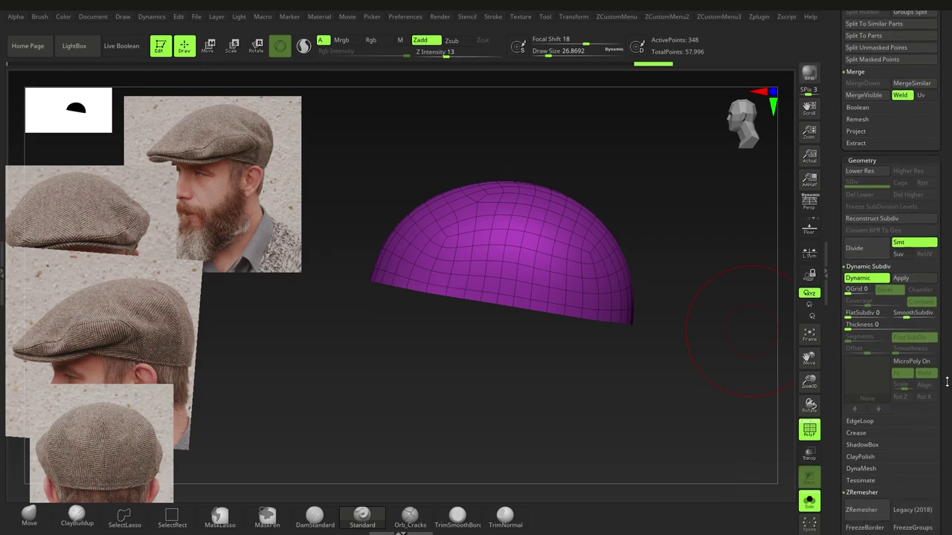
{"action": "left_click_drag", "start_coordinate": [851, 324], "coordinate": [874, 328]}
{"action": "right_click_drag", "start_coordinate": [605, 316], "coordinate": [528, 316]}
{"action": "left_click_drag", "start_coordinate": [873, 327], "coordinate": [868, 327]}
{"action": "left_click_drag", "start_coordinate": [868, 327], "coordinate": [869, 327]}
{"action": "right_click_drag", "start_coordinate": [576, 301], "coordinate": [534, 232]}
{"action": "mouse_move", "coordinate": [534, 232]}
{"action": "right_mouse_down", "text": "ctrl"}
{"action": "mouse_move", "coordinate": [519, 276]}
{"action": "mouse_move", "coordinate": [554, 292]}
{"action": "right_mouse_up", "text": "ctrl"}
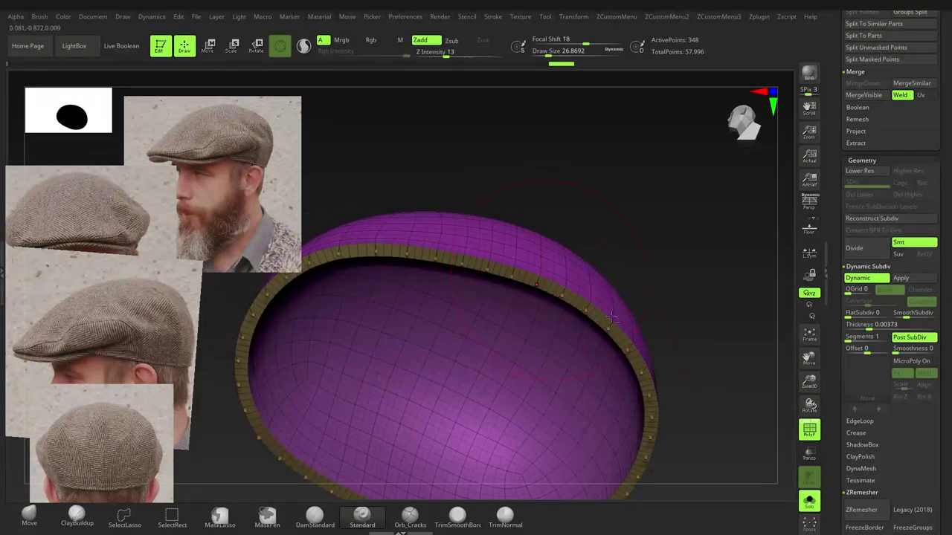
- Set the cap's dynamic thickness to 0.00579 with 2 segments, checking the rim with and without the head shown
{"action": "left_click", "coordinate": [809, 506]}
{"action": "right_click_drag", "start_coordinate": [470, 223], "coordinate": [521, 320]}
{"action": "right_click_drag", "start_coordinate": [681, 372], "coordinate": [678, 299]}
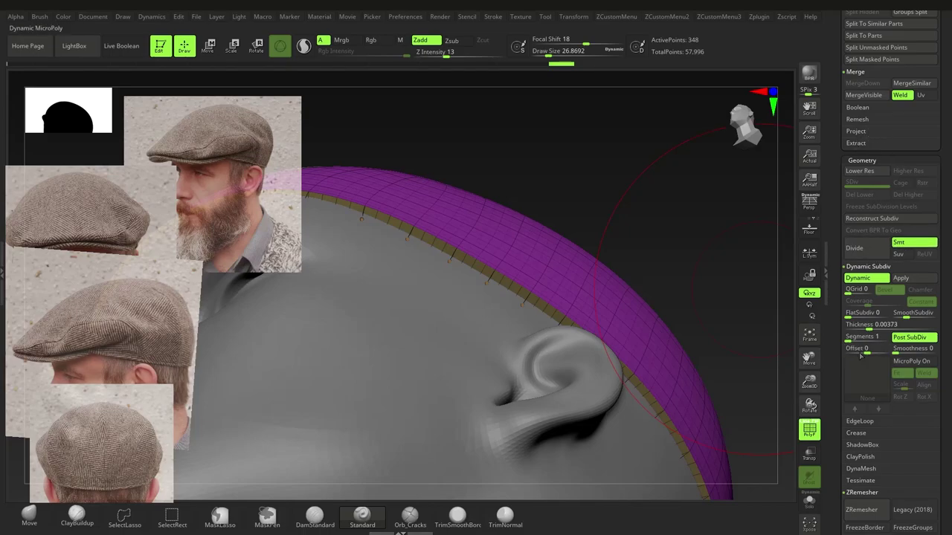
{"action": "left_click_drag", "start_coordinate": [869, 327], "coordinate": [872, 327]}
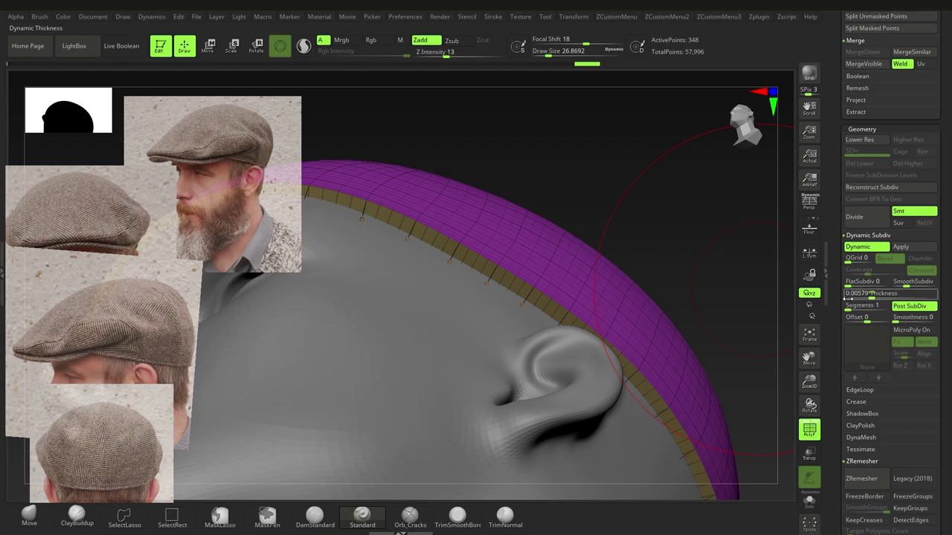
{"action": "left_click", "coordinate": [851, 310]}
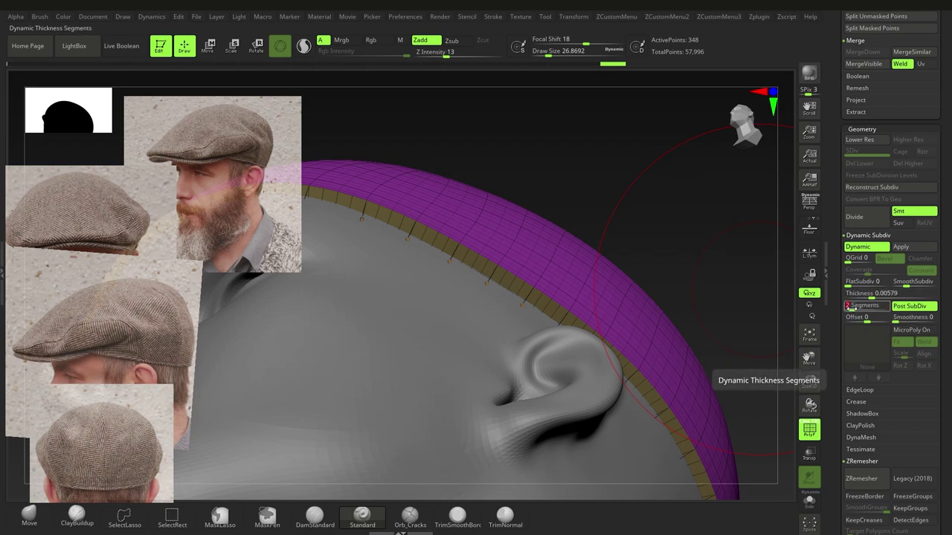
{"action": "left_click", "coordinate": [809, 502]}
{"action": "left_click", "coordinate": [809, 502]}
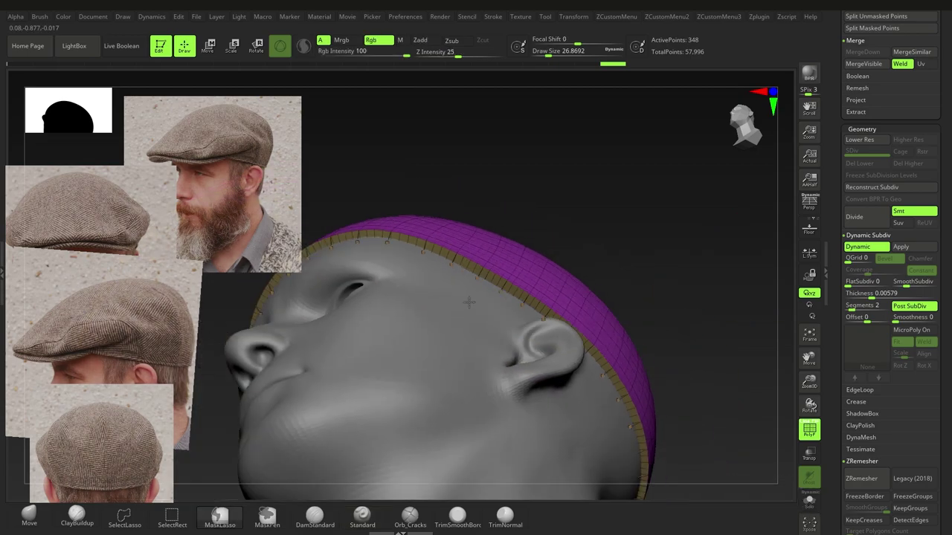
{"action": "mouse_move", "coordinate": [469, 303]}
{"action": "right_mouse_down", "text": "ctrl"}
{"action": "mouse_move", "coordinate": [522, 274]}
{"action": "mouse_move", "coordinate": [534, 312]}
{"action": "mouse_move", "coordinate": [542, 298]}
{"action": "mouse_move", "coordinate": [556, 306]}
{"action": "mouse_move", "coordinate": [631, 291]}
{"action": "mouse_move", "coordinate": [612, 246]}
{"action": "mouse_move", "coordinate": [655, 384]}
{"action": "right_mouse_up", "text": "ctrl"}
{"action": "left_click", "coordinate": [809, 502]}
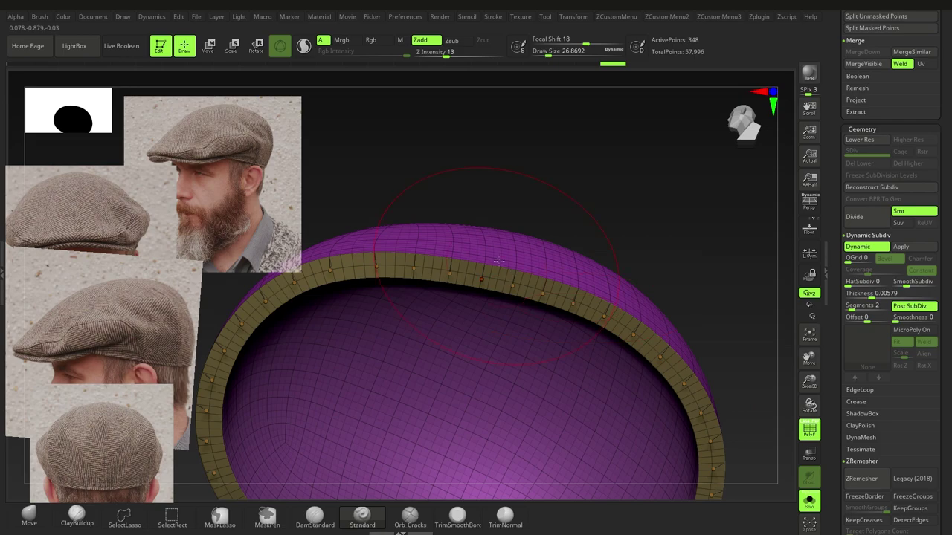
{"action": "left_click", "coordinate": [812, 503]}
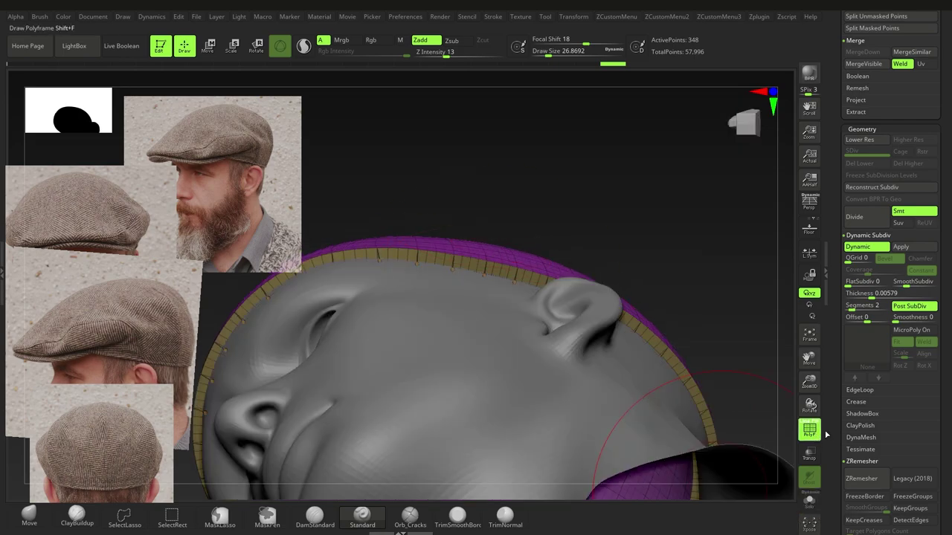
- Inflate the cap slightly with the Inflate deformation and set its dynamic thickness to 0.00252
{"action": "left_click_drag", "start_coordinate": [950, 405], "coordinate": [946, 256]}
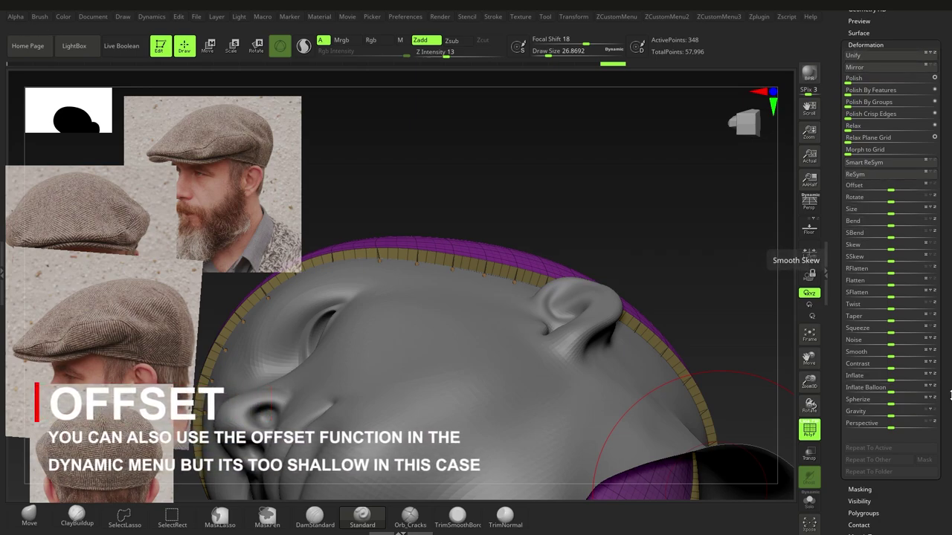
{"action": "left_click_drag", "start_coordinate": [948, 402], "coordinate": [948, 389]}
{"action": "left_click_drag", "start_coordinate": [892, 367], "coordinate": [893, 368]}
{"action": "left_click_drag", "start_coordinate": [951, 283], "coordinate": [951, 467]}
{"action": "left_click_drag", "start_coordinate": [872, 204], "coordinate": [867, 203]}
{"action": "mouse_move", "coordinate": [506, 234]}
{"action": "left_mouse_down"}
{"action": "mouse_move", "coordinate": [507, 210]}
{"action": "mouse_move", "coordinate": [506, 234]}
{"action": "left_mouse_up"}
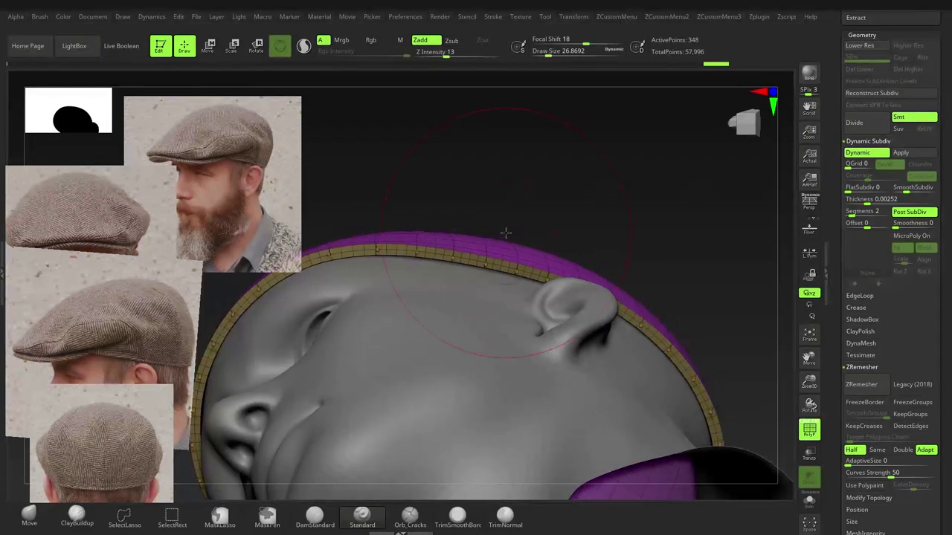
- Crease the cap's border and polygroup edges with the crease level set to 1
{"action": "left_click", "coordinate": [857, 307]}
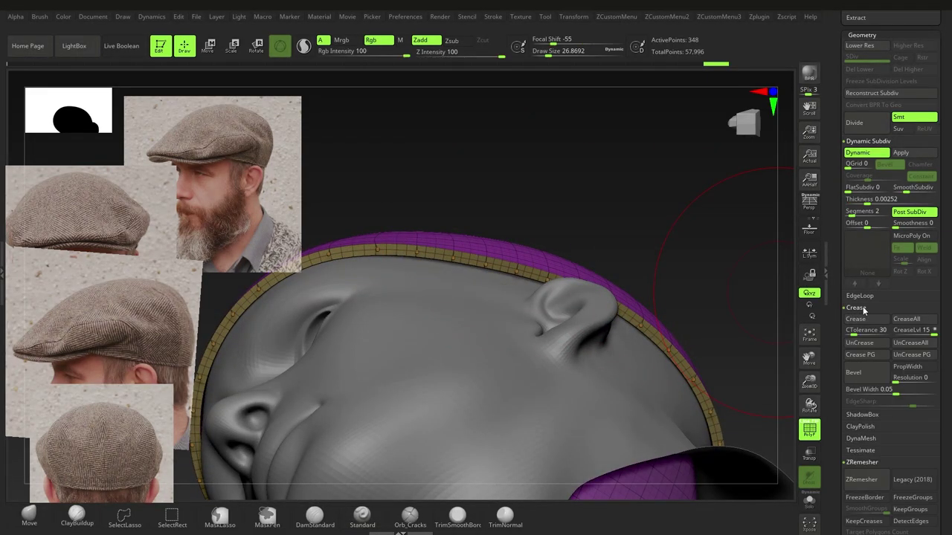
{"action": "left_click_drag", "start_coordinate": [929, 333], "coordinate": [895, 334]}
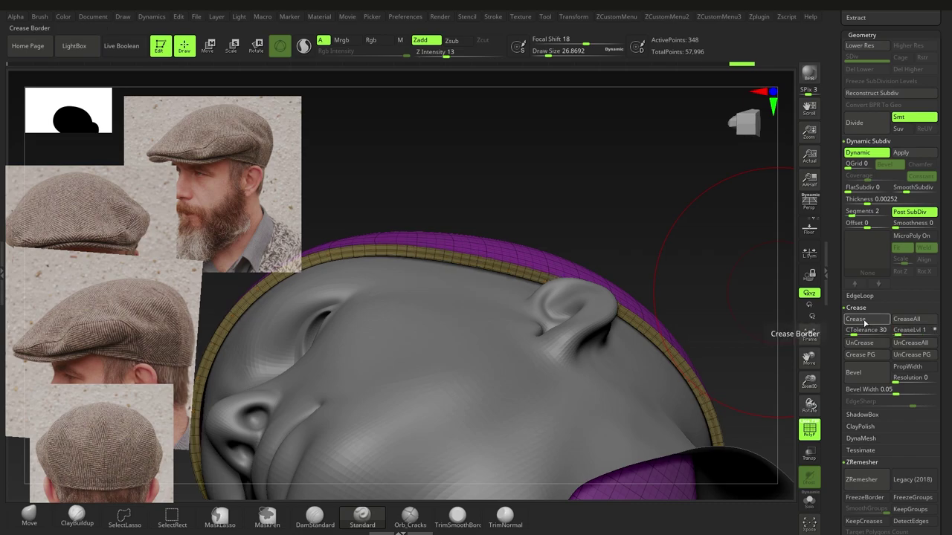
{"action": "key", "text": "ctrl"}
{"action": "left_click", "coordinate": [870, 357]}
- Set the cap's SmoothSubdiv to 3 and view its rim without the polyframe
{"action": "left_click_drag", "start_coordinate": [950, 253], "coordinate": [950, 271]}
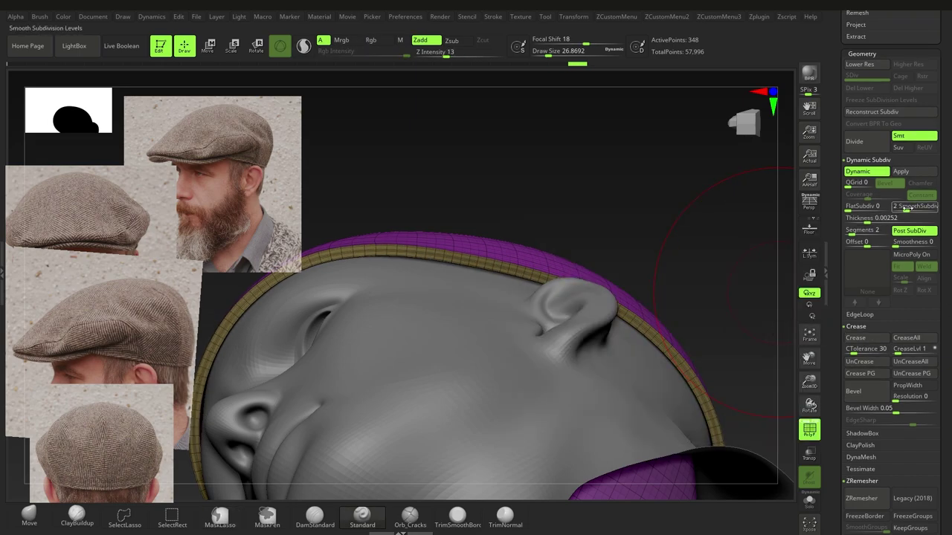
{"action": "left_click_drag", "start_coordinate": [906, 209], "coordinate": [911, 210]}
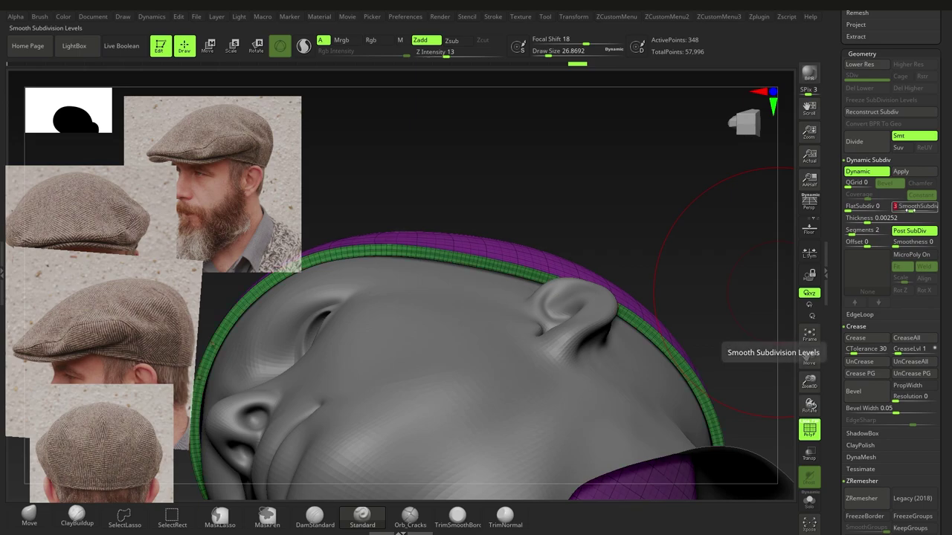
{"action": "key", "text": "shift+f"}
{"action": "right_click_drag", "start_coordinate": [512, 268], "coordinate": [513, 288]}
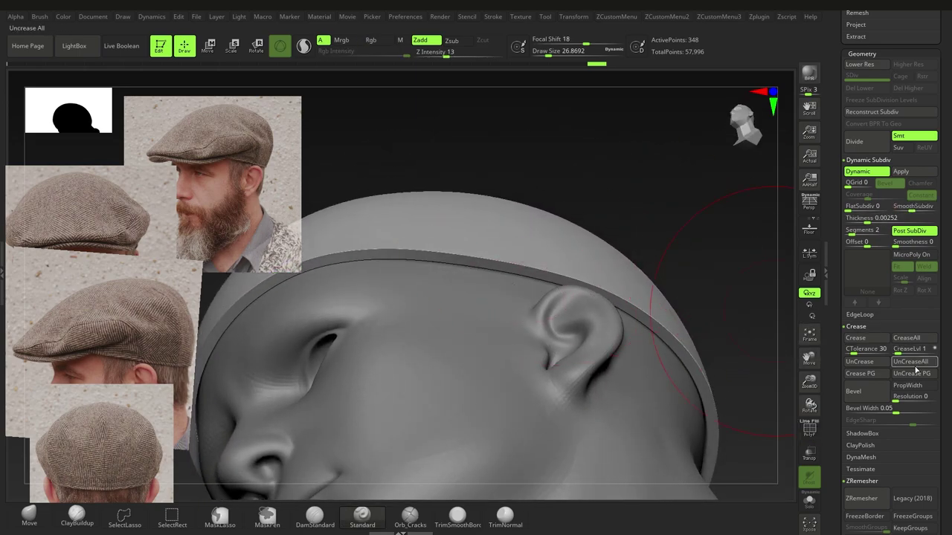
- Turn off Post SubDiv for the cap and set its crease level to 0
{"action": "left_click", "coordinate": [911, 232]}
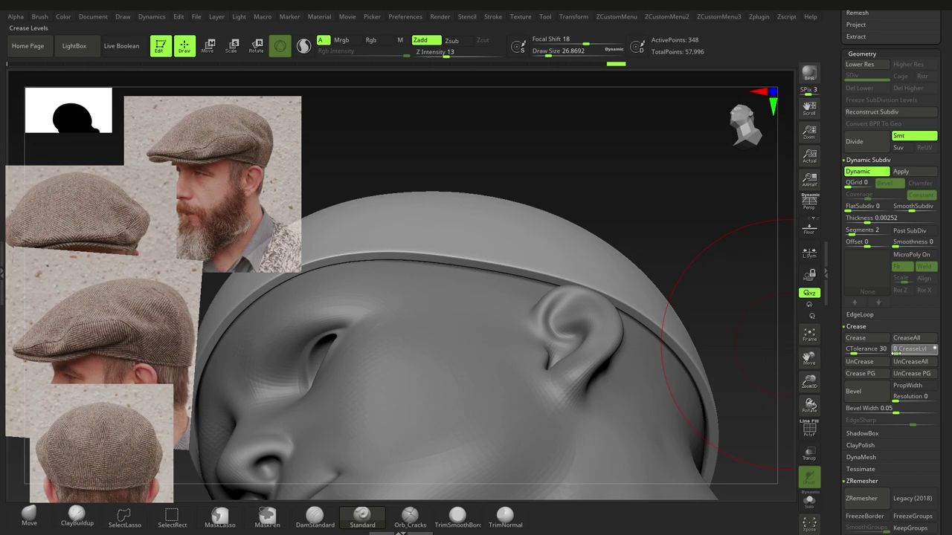
{"action": "left_click", "coordinate": [898, 353]}
{"action": "right_click_drag", "start_coordinate": [571, 297], "coordinate": [537, 281]}
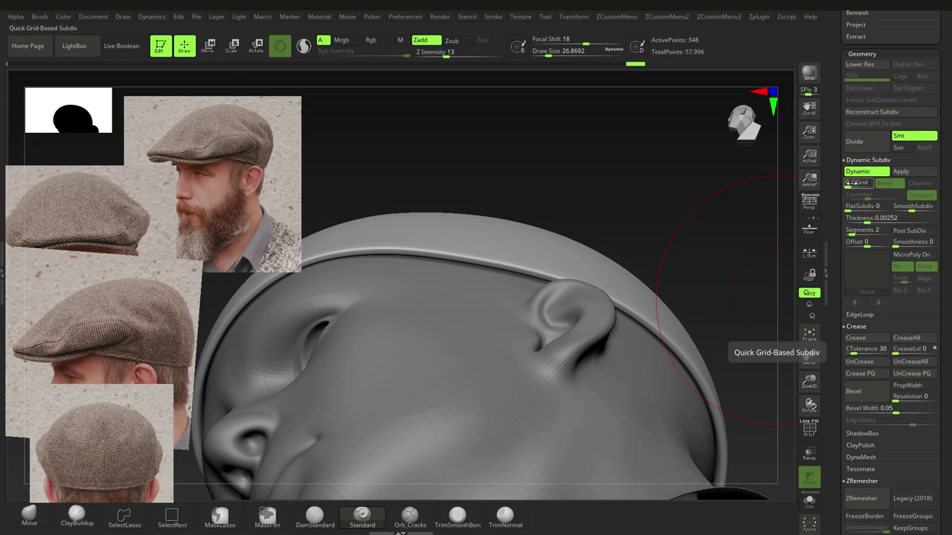
- Set the cap's dynamic thickness segments to 3
{"action": "left_click", "coordinate": [853, 235]}
{"action": "left_click_drag", "start_coordinate": [855, 235], "coordinate": [856, 235]}
{"action": "mouse_move", "coordinate": [503, 259]}
{"action": "right_mouse_down"}
{"action": "mouse_move", "coordinate": [484, 232]}
{"action": "mouse_move", "coordinate": [493, 261]}
{"action": "right_mouse_up"}
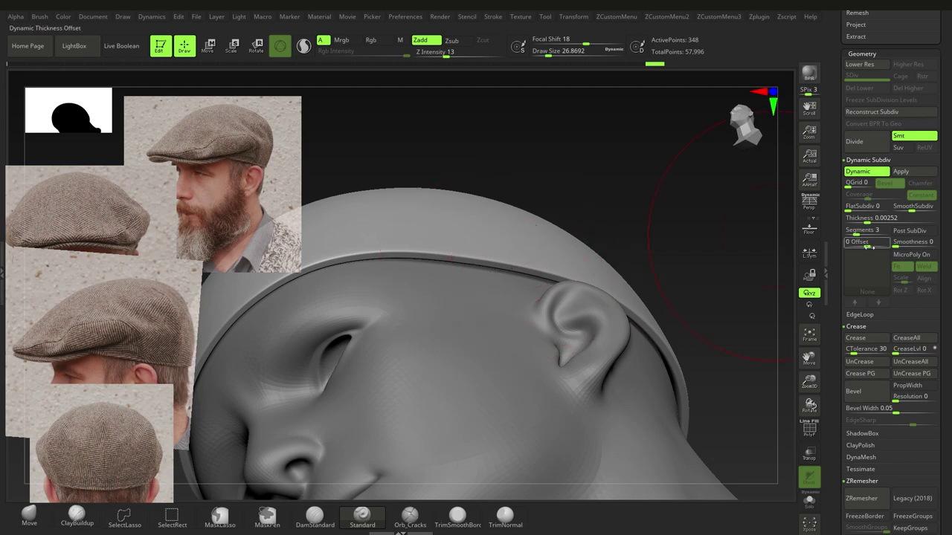
- Compare the cap rim's topology in polyframe view with Dynamic Subdiv and Post SubDiv switched on and off
{"action": "key", "text": "shift+f"}
{"action": "right_click_drag", "start_coordinate": [464, 256], "coordinate": [503, 262], "text": "ctrl"}
{"action": "right_click_drag", "start_coordinate": [503, 262], "coordinate": [506, 233]}
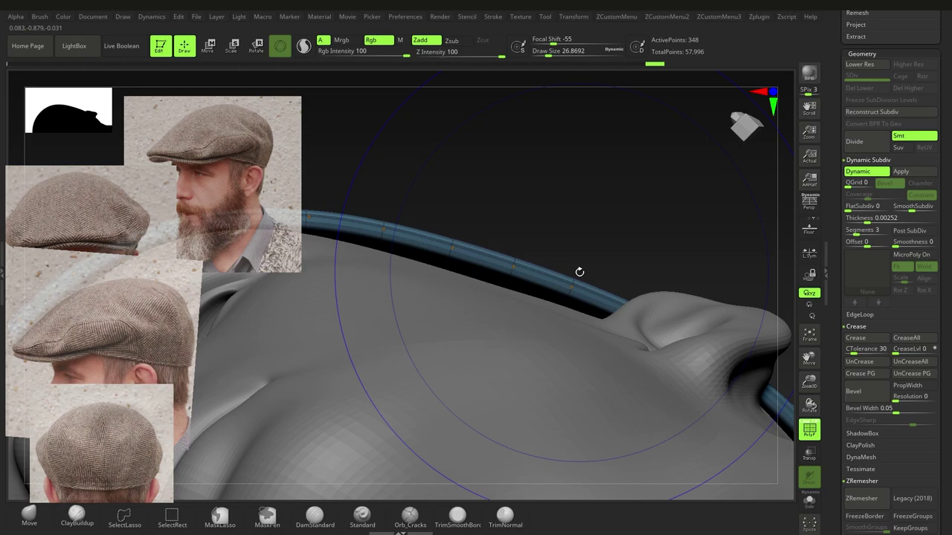
{"action": "key", "text": "shift+d"}
{"action": "key", "text": "d"}
{"action": "left_click_drag", "start_coordinate": [947, 229], "coordinate": [950, 271]}
{"action": "right_click_drag", "start_coordinate": [617, 280], "coordinate": [624, 301]}
{"action": "left_click", "coordinate": [921, 266]}
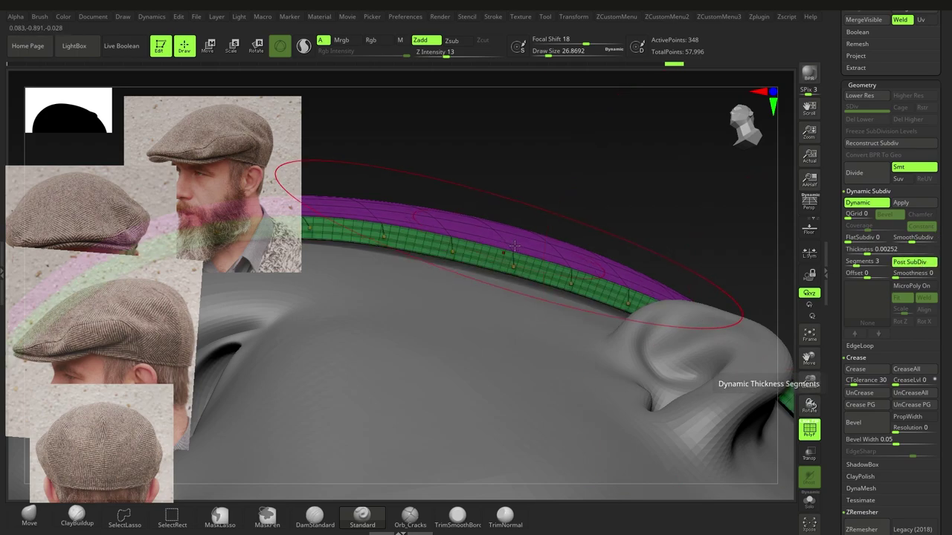
{"action": "right_click_drag", "start_coordinate": [512, 284], "coordinate": [510, 256]}
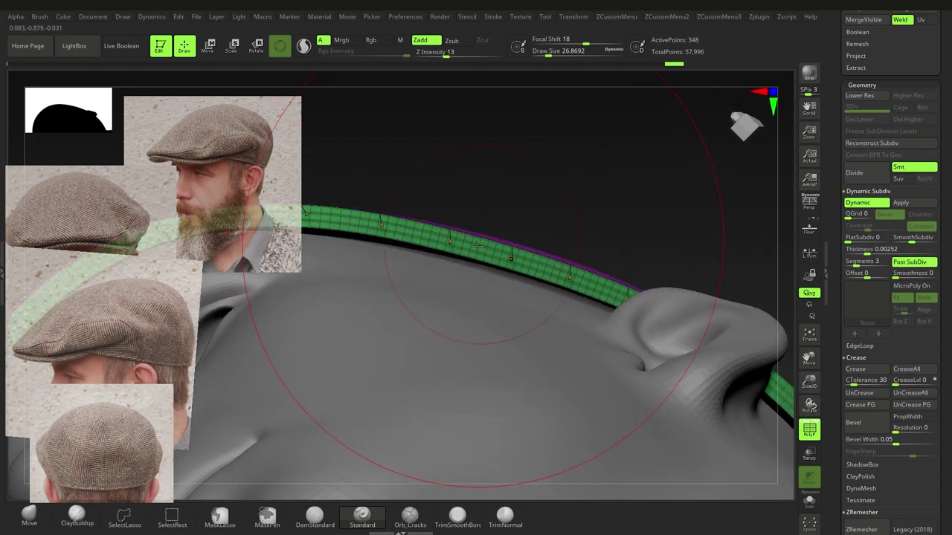
{"action": "left_click", "coordinate": [912, 263]}
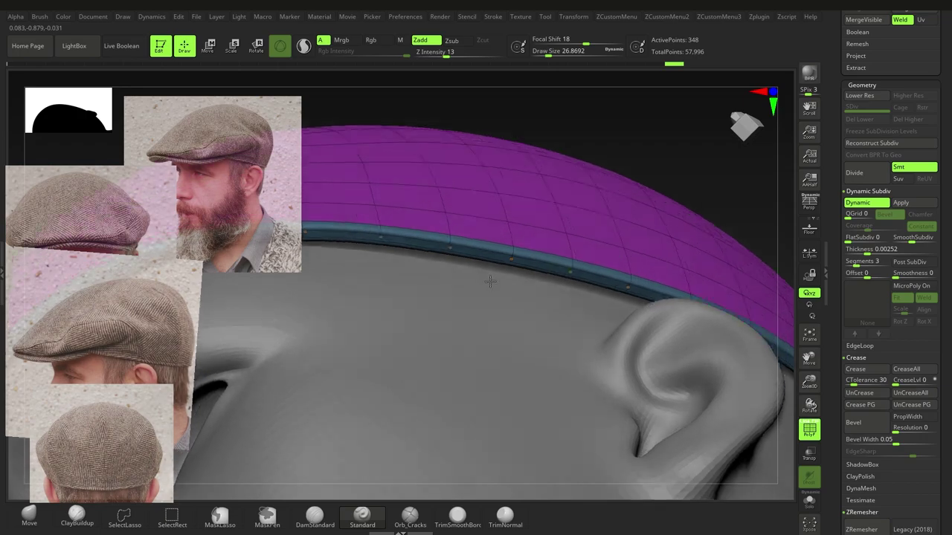
{"action": "key", "text": "shift+f"}
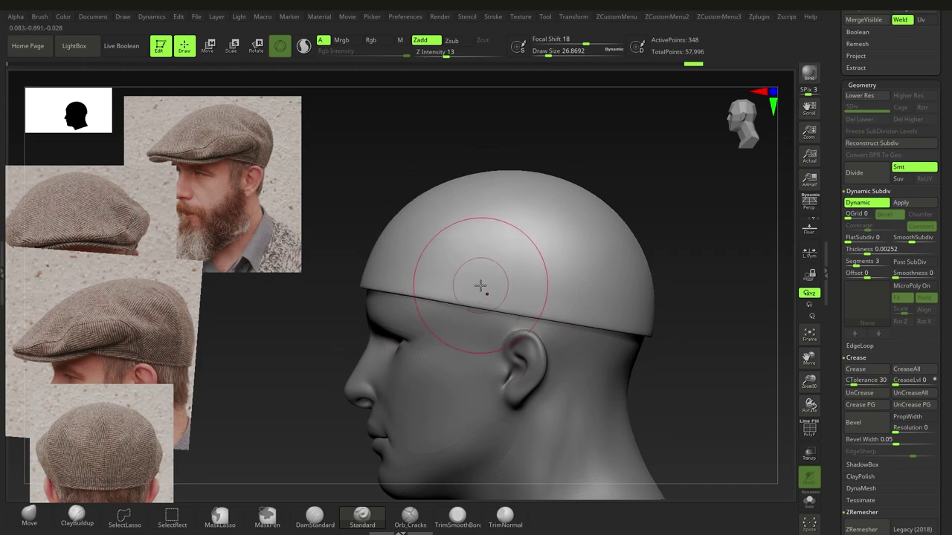
- Pull the cap's front forward over the forehead with the Move brush at draw size about 68
{"action": "left_click", "coordinate": [28, 515]}
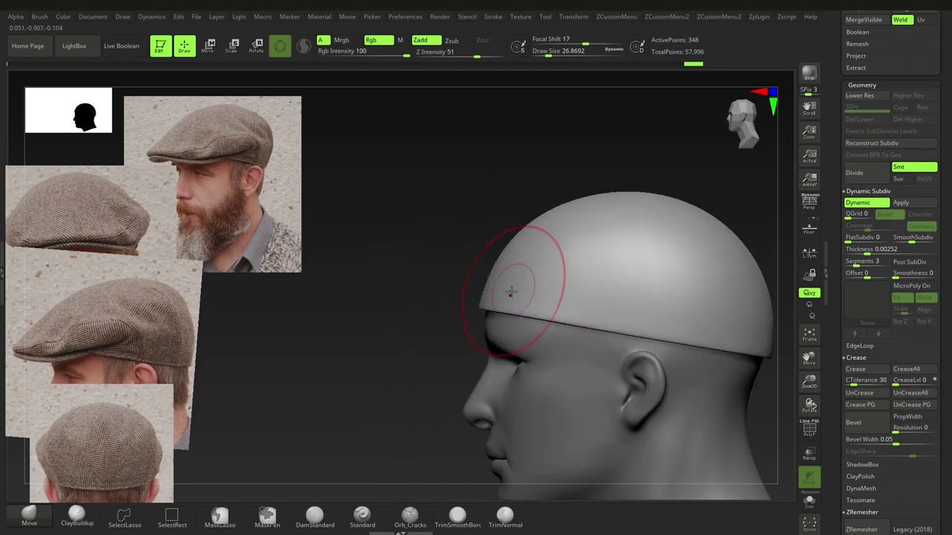
{"action": "key", "text": "s"}
{"action": "mouse_move", "coordinate": [446, 285]}
{"action": "left_mouse_down"}
{"action": "mouse_move", "coordinate": [464, 285]}
{"action": "mouse_move", "coordinate": [425, 283]}
{"action": "left_mouse_up"}
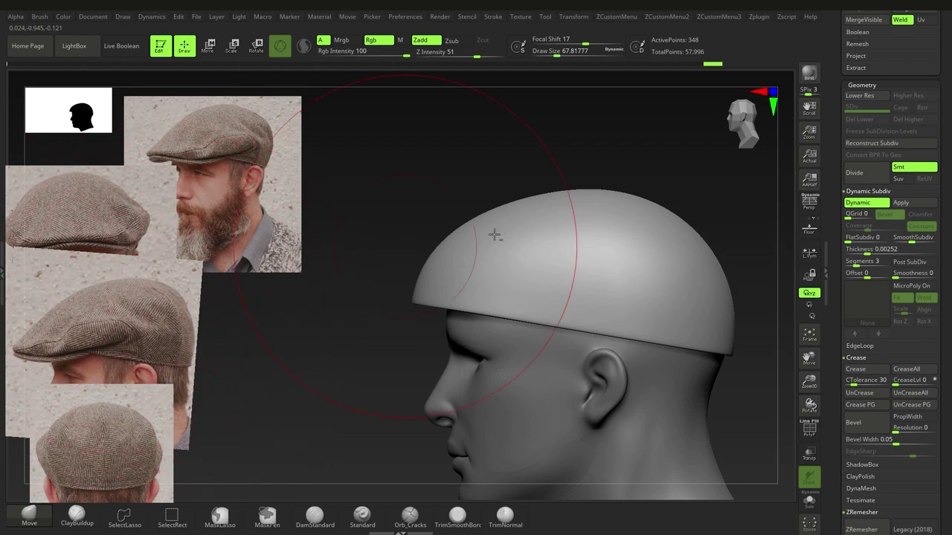
{"action": "right_click_drag", "start_coordinate": [487, 236], "coordinate": [446, 244], "text": "alt"}
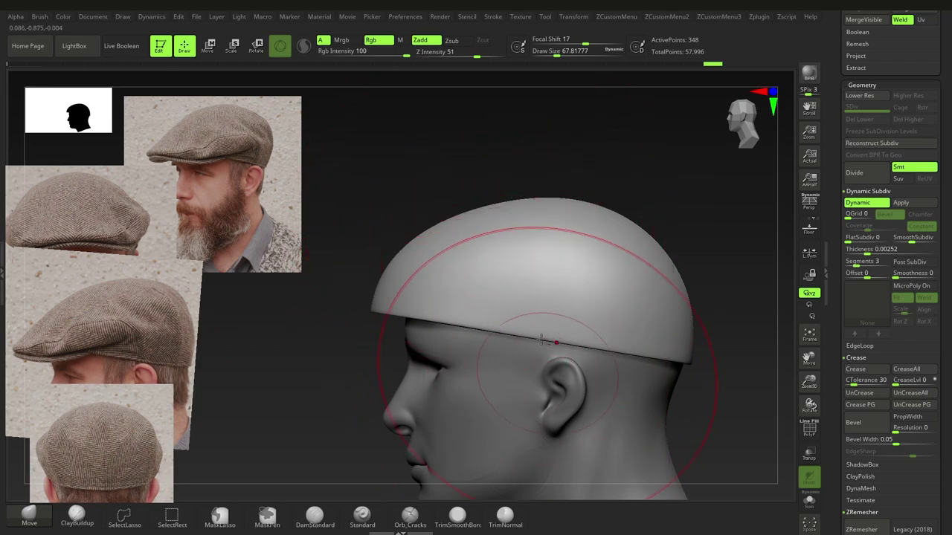
- Fill out the cap's back and raise its crown with the Move brush at draw sizes about 56 and 71, using transparency
{"action": "right_click_drag", "start_coordinate": [604, 218], "coordinate": [563, 216], "text": "alt"}
{"action": "key", "text": "s"}
{"action": "left_click_drag", "start_coordinate": [573, 221], "coordinate": [602, 219]}
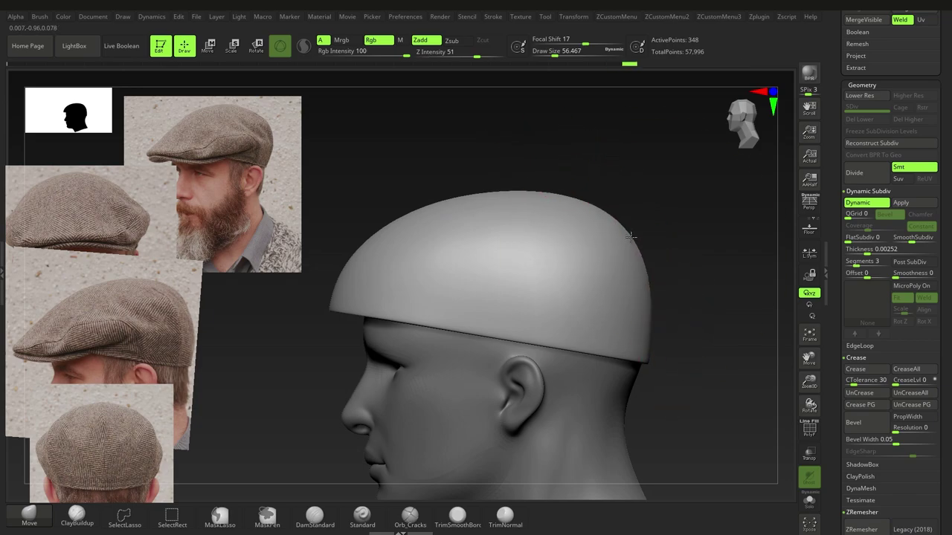
{"action": "left_click_drag", "start_coordinate": [627, 244], "coordinate": [623, 236]}
{"action": "key", "text": "s"}
{"action": "left_click_drag", "start_coordinate": [573, 217], "coordinate": [576, 217]}
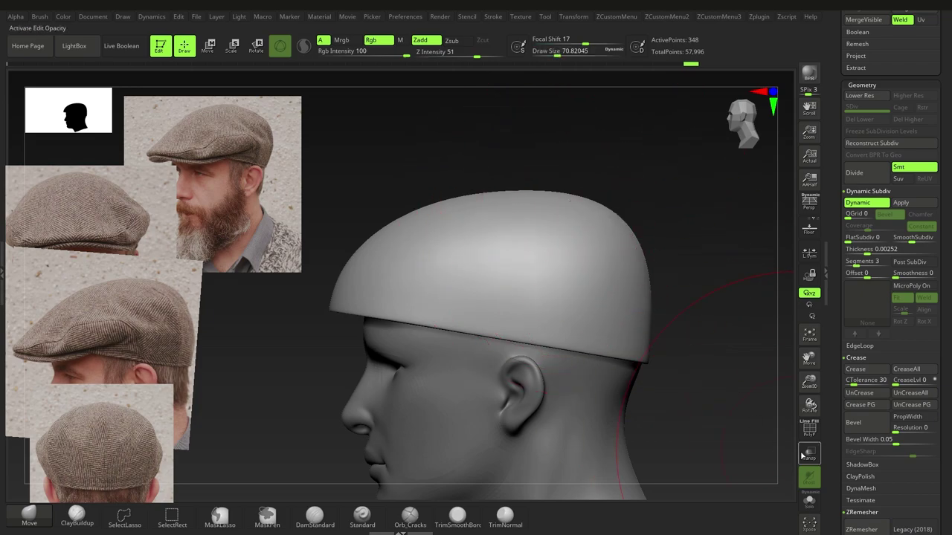
{"action": "left_click", "coordinate": [805, 454]}
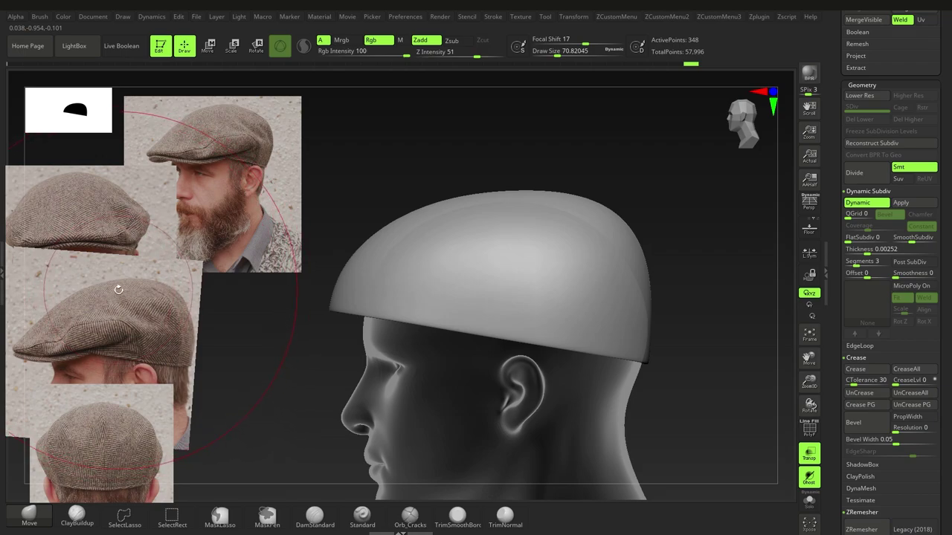
{"action": "mouse_move", "coordinate": [480, 205]}
{"action": "left_mouse_down"}
{"action": "mouse_move", "coordinate": [476, 198]}
{"action": "mouse_move", "coordinate": [530, 197]}
{"action": "left_mouse_up"}
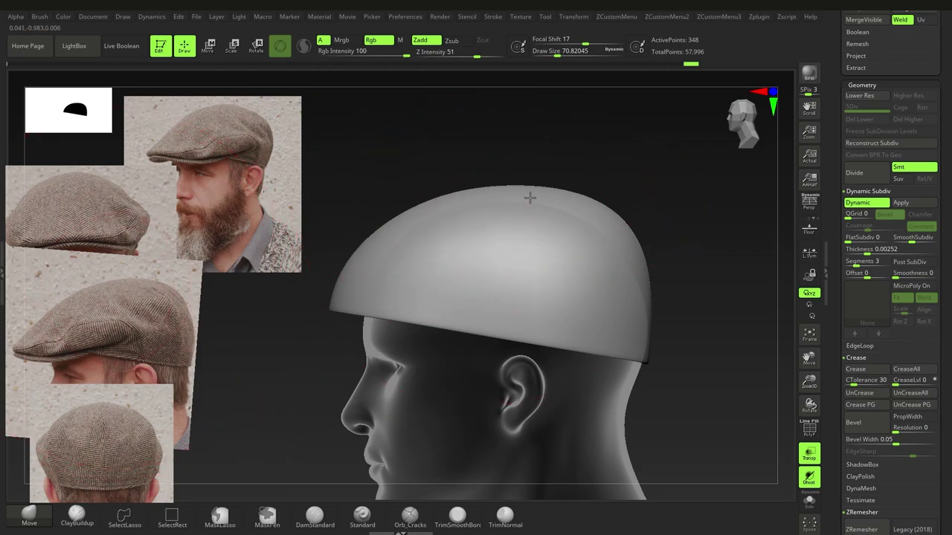
- Compare the cap against the head with transparency and ghost display switched on and off
{"action": "left_click", "coordinate": [808, 453]}
{"action": "left_click", "coordinate": [808, 454]}
{"action": "left_click", "coordinate": [809, 479]}
{"action": "left_click", "coordinate": [810, 480]}
{"action": "left_click", "coordinate": [809, 479]}
{"action": "left_click", "coordinate": [810, 479]}
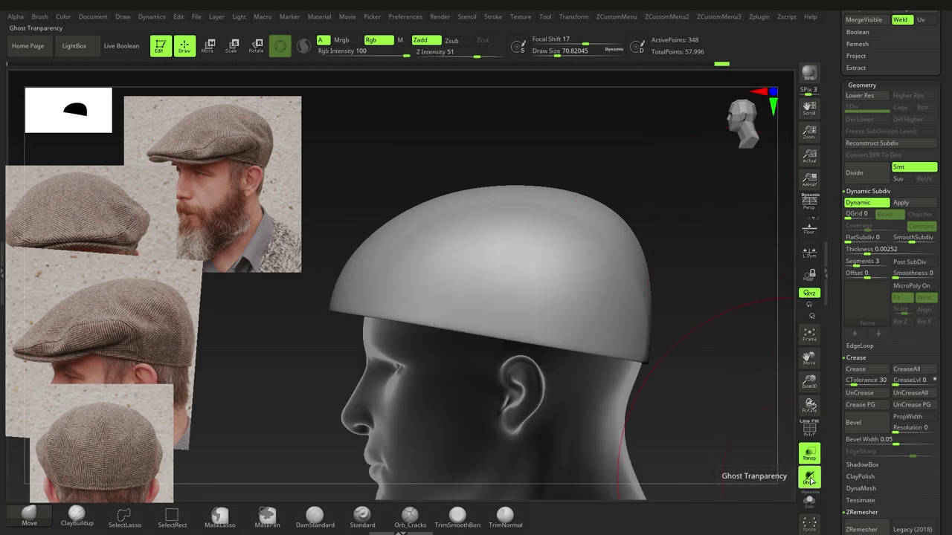
{"action": "key", "text": "shift+f"}
{"action": "key", "text": "shift+f"}
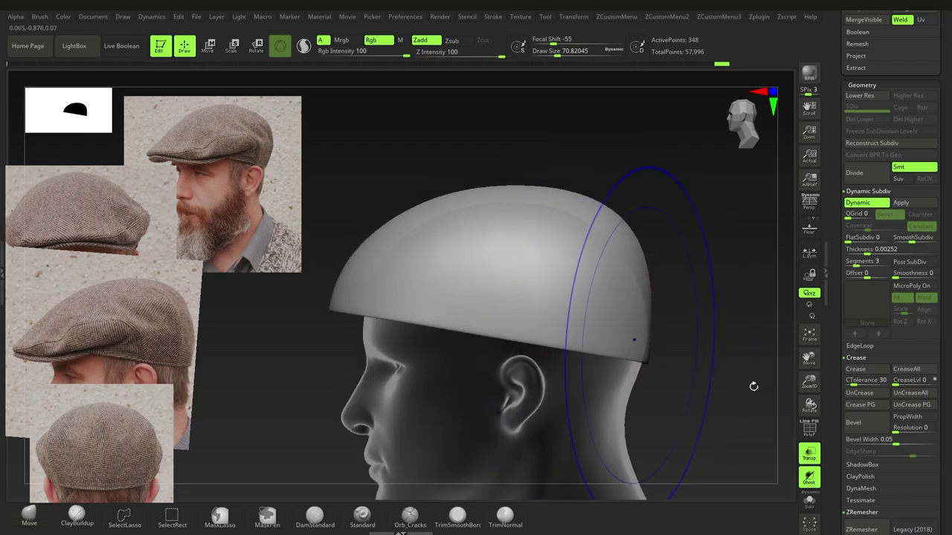
- Turn off ghost display, adjust the cap's upper front contour with the Move brush, and return the head to opaque display
{"action": "left_click", "coordinate": [807, 478]}
{"action": "left_click_drag", "start_coordinate": [388, 223], "coordinate": [405, 218]}
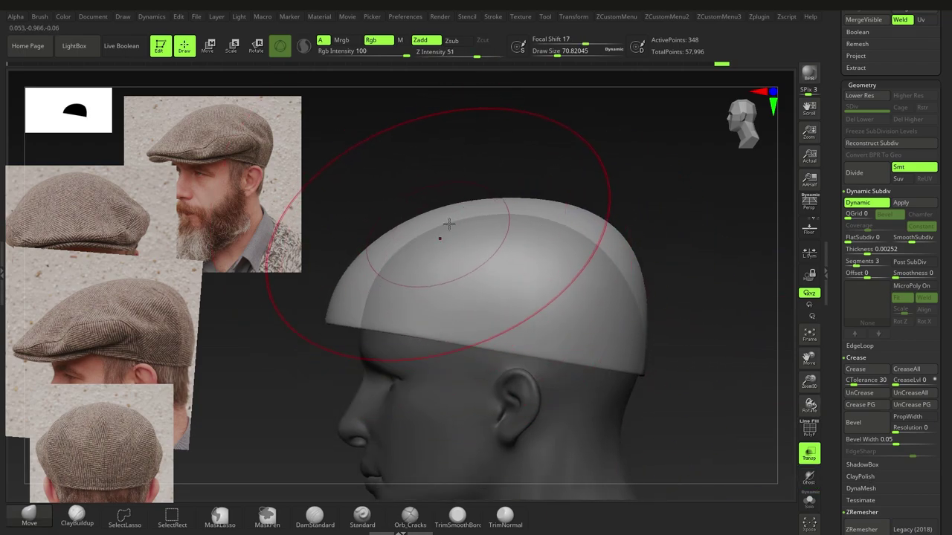
{"action": "left_click", "coordinate": [809, 458]}
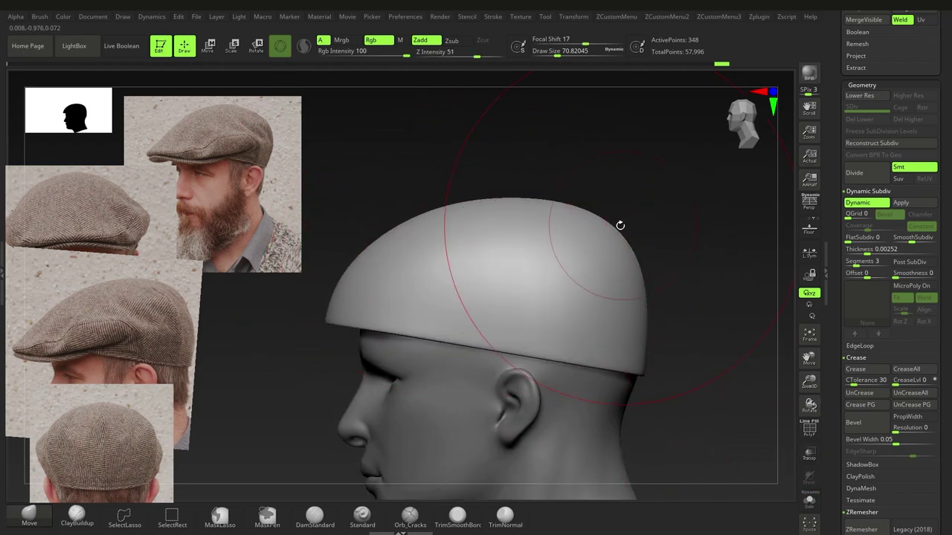
- Curve the cap's lower edge along the side of the head with the Move brush at draw size about 59
{"action": "key", "text": "s"}
{"action": "mouse_move", "coordinate": [508, 313]}
{"action": "left_mouse_down"}
{"action": "mouse_move", "coordinate": [508, 302]}
{"action": "mouse_move", "coordinate": [506, 311]}
{"action": "mouse_move", "coordinate": [544, 337]}
{"action": "left_mouse_up"}
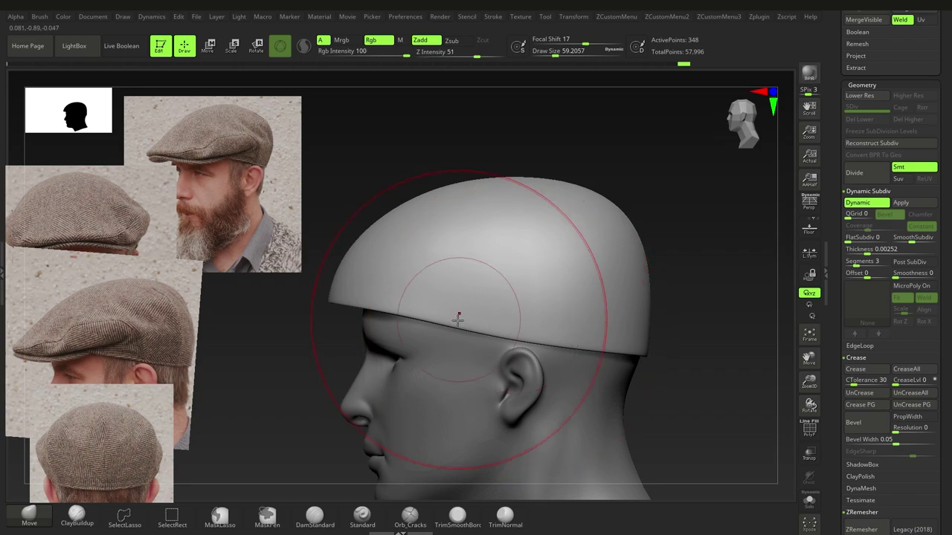
{"action": "left_click_drag", "start_coordinate": [419, 312], "coordinate": [420, 316]}
{"action": "left_click_drag", "start_coordinate": [545, 335], "coordinate": [603, 343]}
- Set the cap's dynamic thickness to 0.0028 while viewing the rim from below
{"action": "mouse_move", "coordinate": [603, 338]}
{"action": "right_mouse_down", "text": "alt"}
{"action": "mouse_move", "coordinate": [578, 328]}
{"action": "mouse_move", "coordinate": [574, 255]}
{"action": "mouse_move", "coordinate": [557, 192]}
{"action": "right_mouse_up", "text": "alt"}
{"action": "right_click_drag", "start_coordinate": [444, 280], "coordinate": [493, 308], "text": "ctrl"}
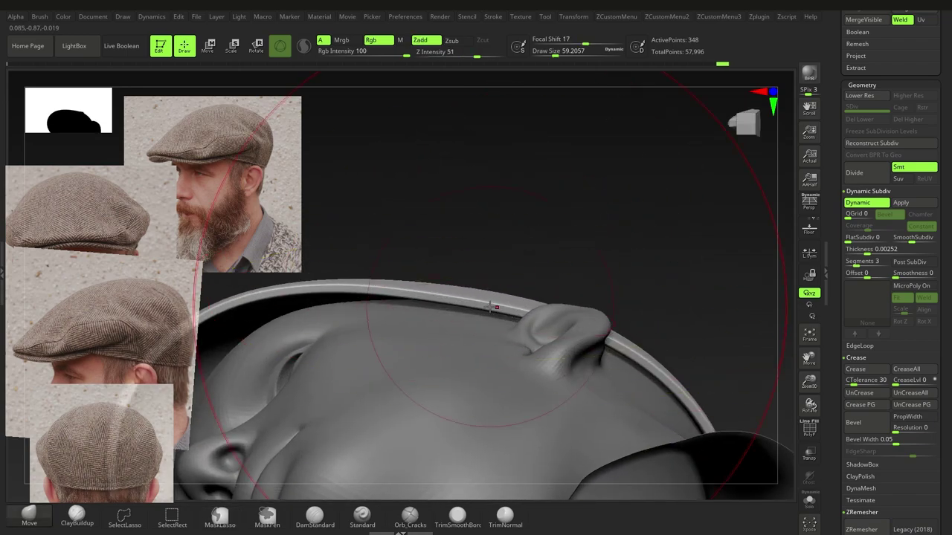
{"action": "scroll", "coordinate": [950, 220], "scroll_direction": "up", "scroll_amount": 10}
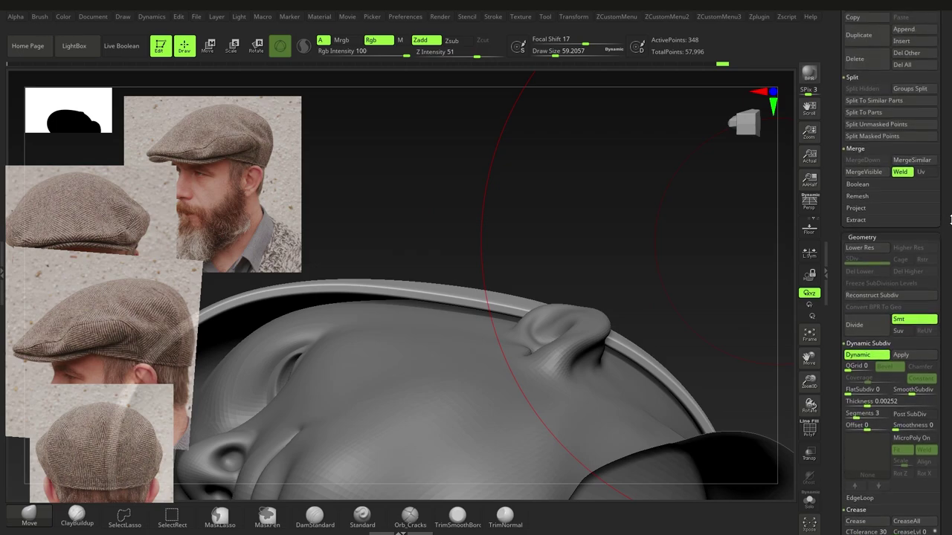
{"action": "scroll", "coordinate": [949, 235], "scroll_direction": "down", "scroll_amount": 8}
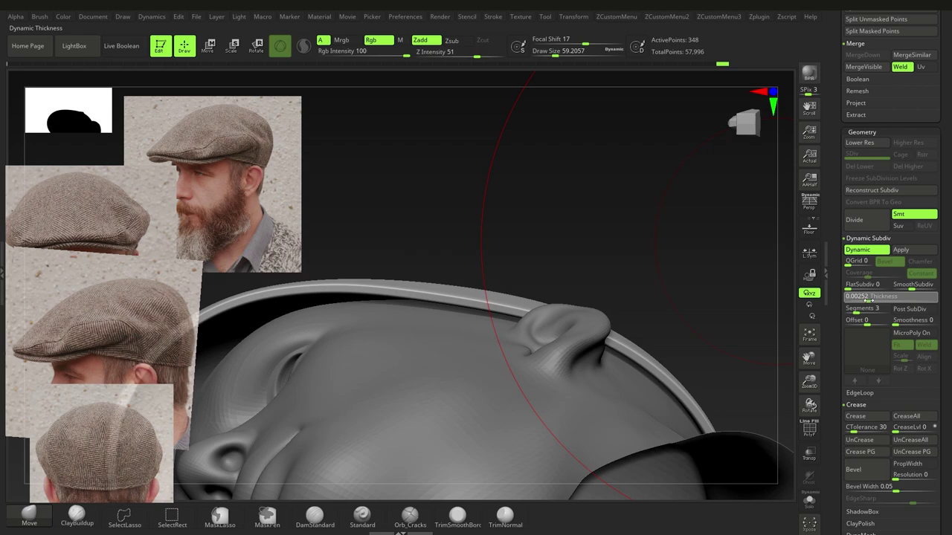
{"action": "left_click_drag", "start_coordinate": [868, 300], "coordinate": [868, 299]}
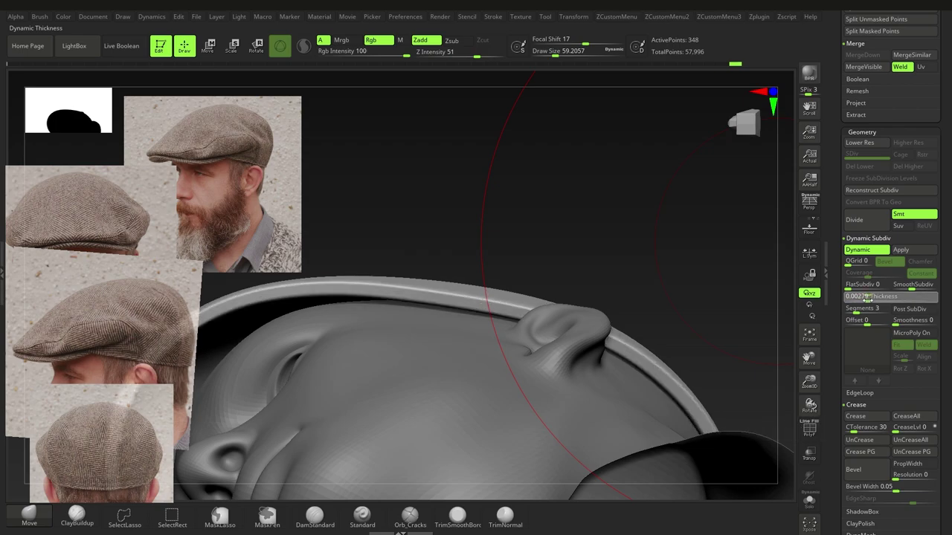
{"action": "left_click", "coordinate": [867, 299]}
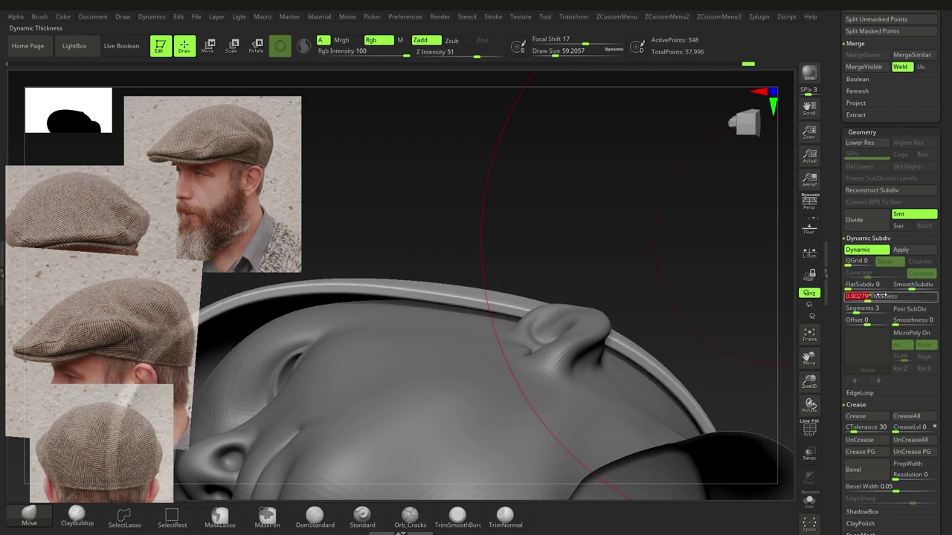
{"action": "left_click", "coordinate": [866, 297]}
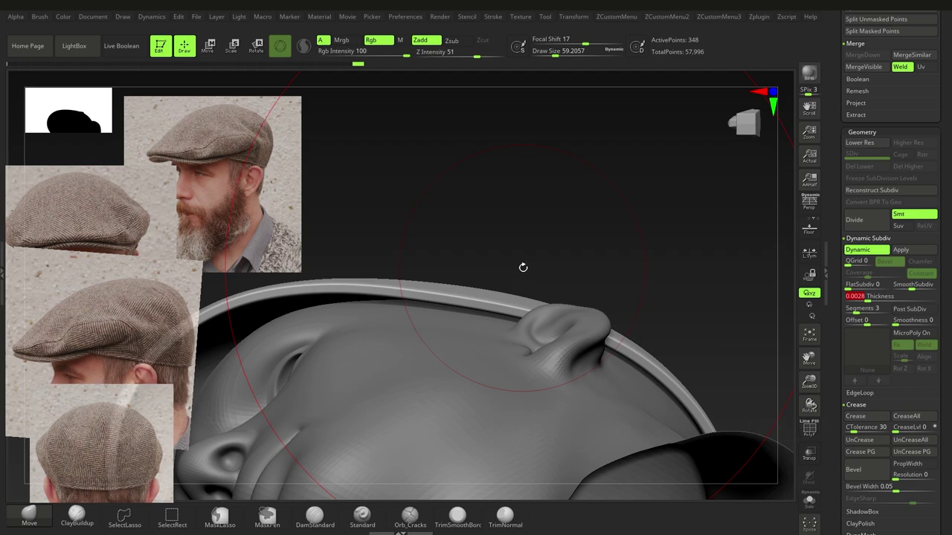
- Enlarge the Move brush to draw size about 71 and reposition the side-view reference photo in Spotlight so the man's face is uncovered
{"action": "right_click_drag", "start_coordinate": [493, 297], "coordinate": [492, 329]}
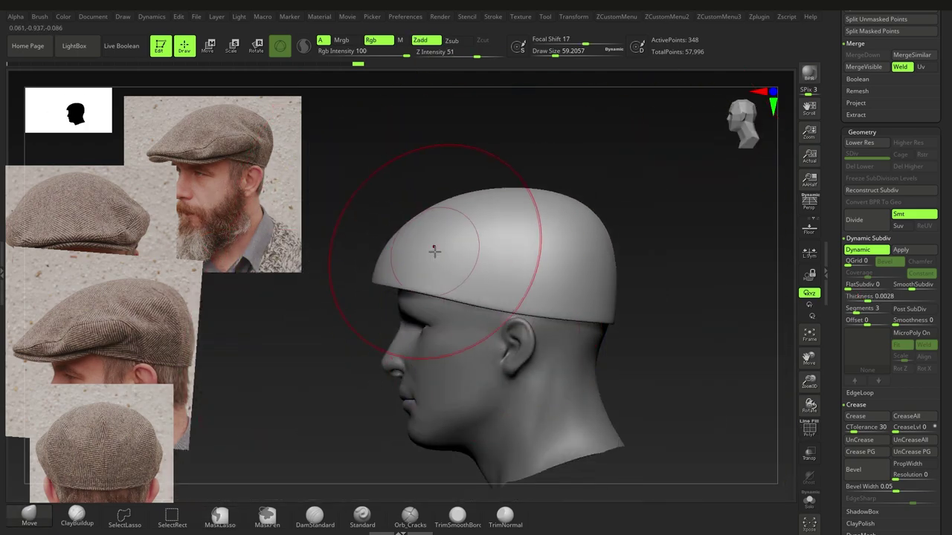
{"action": "right_click_drag", "start_coordinate": [439, 244], "coordinate": [425, 243], "text": "alt"}
{"action": "key", "text": "s"}
{"action": "left_click_drag", "start_coordinate": [411, 243], "coordinate": [414, 242]}
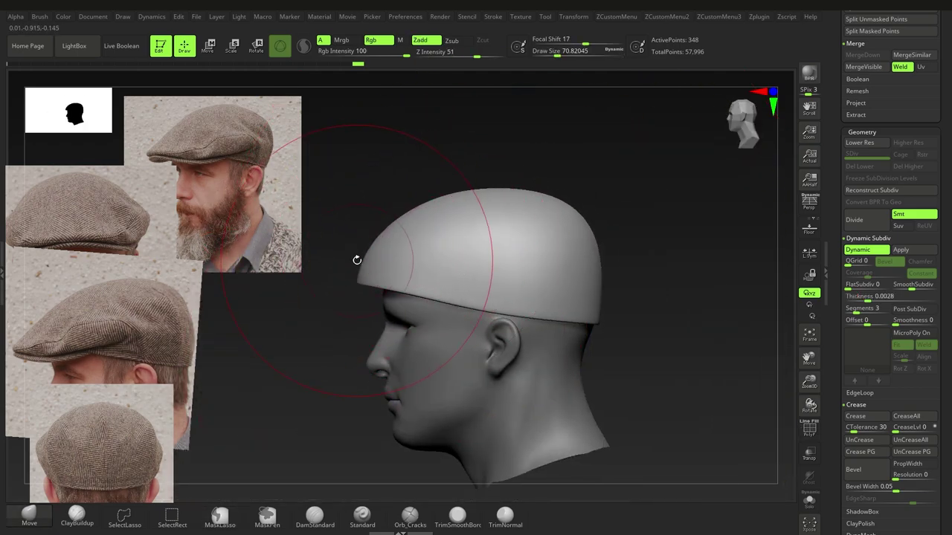
{"action": "key", "text": "z"}
{"action": "left_click_drag", "start_coordinate": [114, 344], "coordinate": [142, 299]}
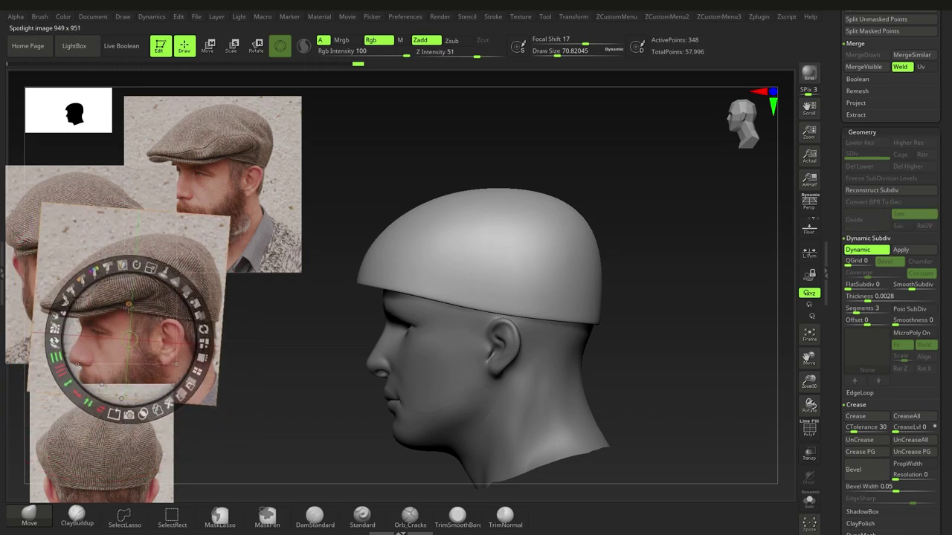
{"action": "key", "text": "z"}
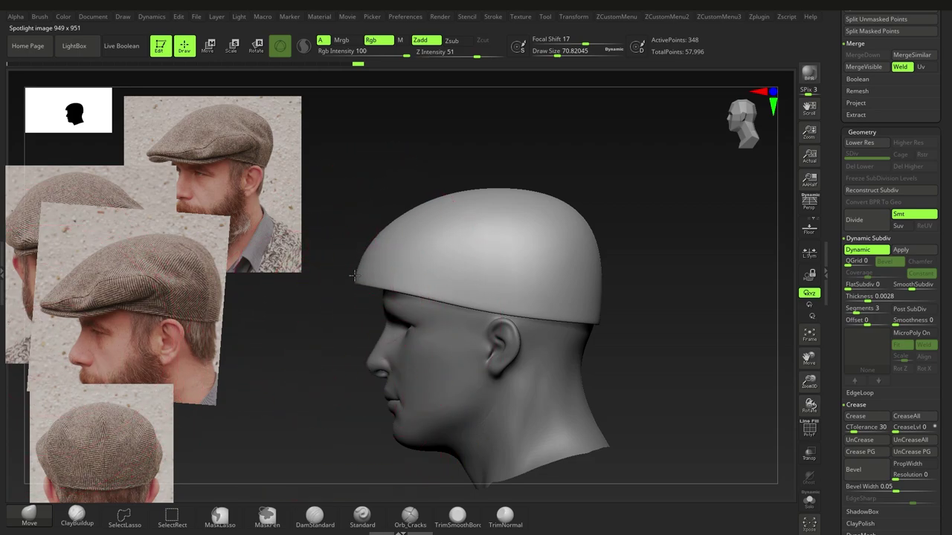
- Pull the cap's front out into a peak and flatten its slope with the Move brush, reducing the draw size to about 39
{"action": "left_click_drag", "start_coordinate": [354, 275], "coordinate": [333, 276]}
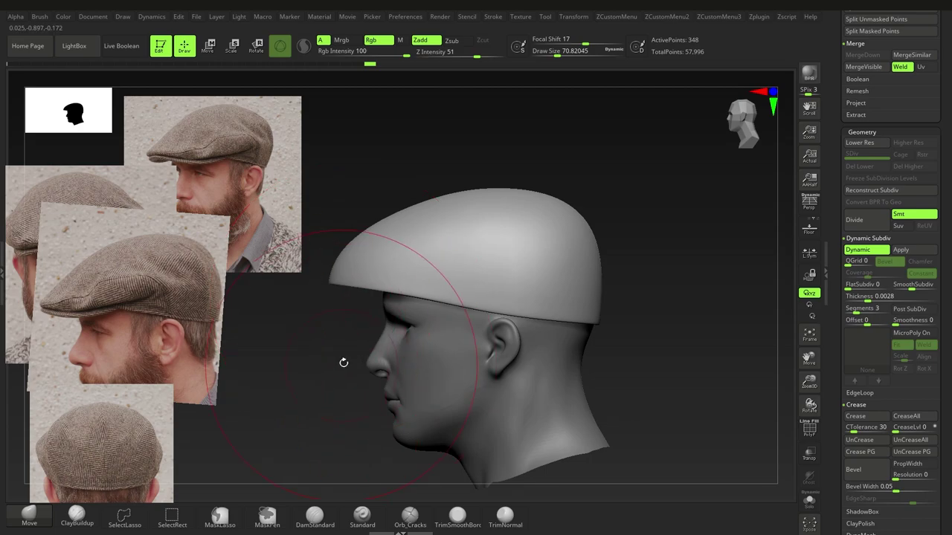
{"action": "key", "text": "s"}
{"action": "mouse_move", "coordinate": [388, 230]}
{"action": "left_mouse_down"}
{"action": "mouse_move", "coordinate": [379, 230]}
{"action": "mouse_move", "coordinate": [387, 223]}
{"action": "left_mouse_up"}
{"action": "key", "text": "s"}
{"action": "left_click_drag", "start_coordinate": [441, 202], "coordinate": [468, 196]}
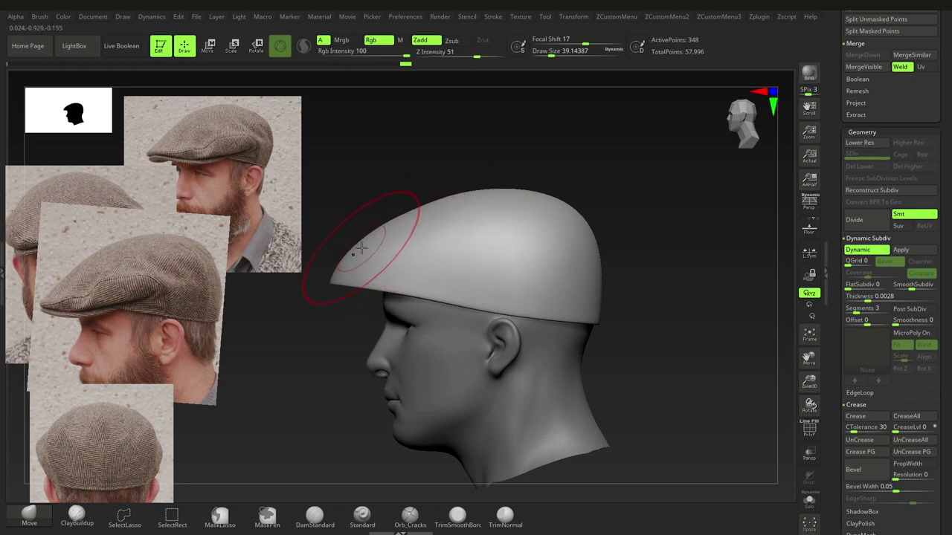
{"action": "left_click_drag", "start_coordinate": [494, 195], "coordinate": [488, 198]}
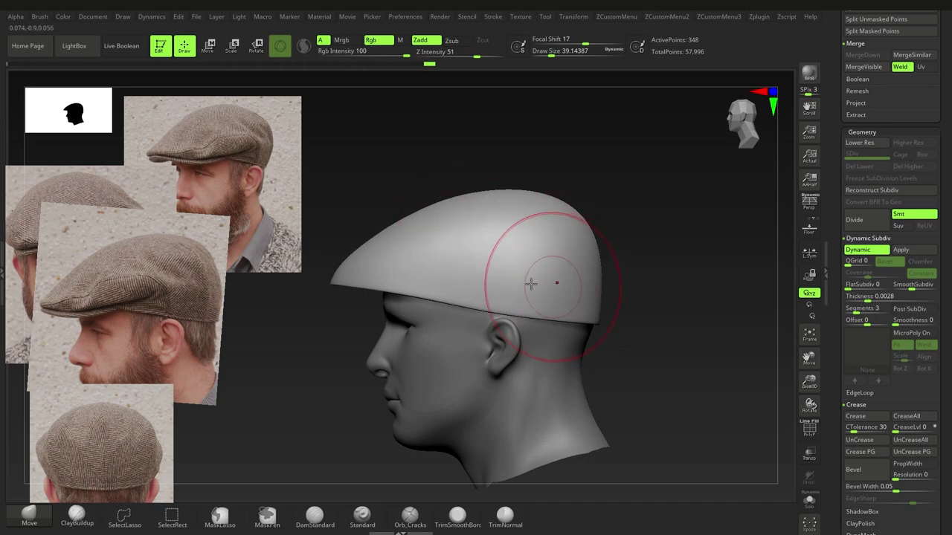
- Widen the sides of the cap from the back view with the Move brush at draw size about 59
{"action": "left_click_drag", "start_coordinate": [654, 262], "coordinate": [275, 270]}
{"action": "key", "text": "s"}
{"action": "left_click_drag", "start_coordinate": [464, 253], "coordinate": [467, 254]}
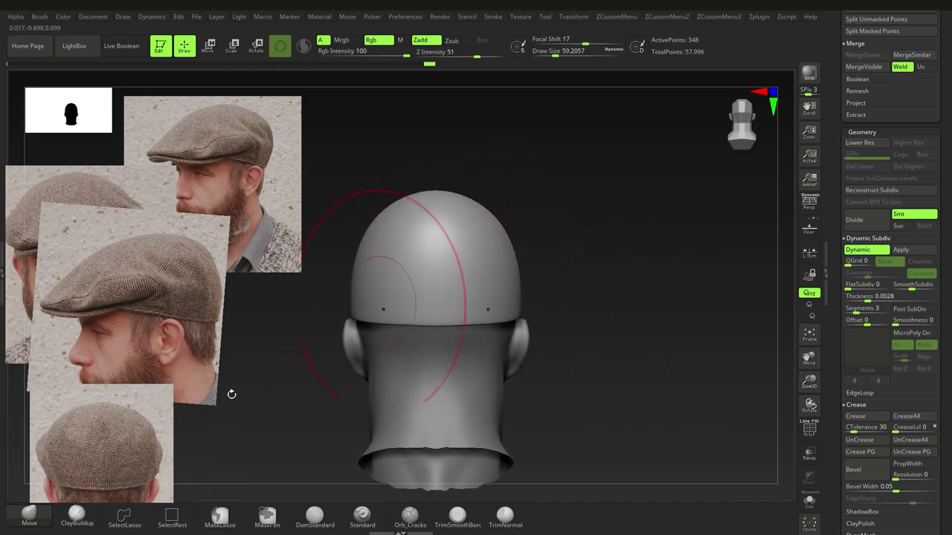
{"action": "left_click_drag", "start_coordinate": [349, 259], "coordinate": [336, 256]}
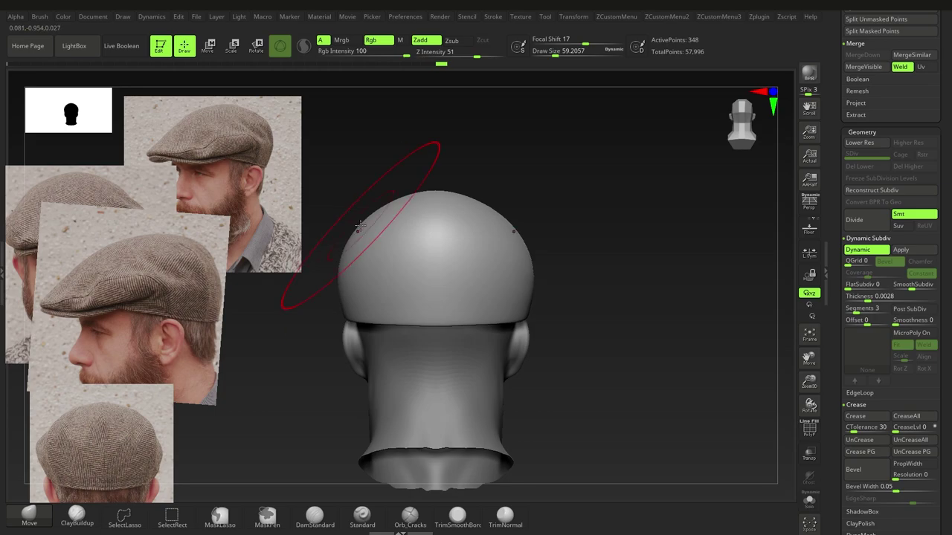
- Lower the cap's back rim and fill out its sides from behind, reducing the Move brush draw size to about 39
{"action": "mouse_move", "coordinate": [373, 315]}
{"action": "left_mouse_down"}
{"action": "mouse_move", "coordinate": [434, 332]}
{"action": "mouse_move", "coordinate": [455, 319]}
{"action": "left_mouse_up"}
{"action": "key", "text": "s"}
{"action": "key", "text": "s"}
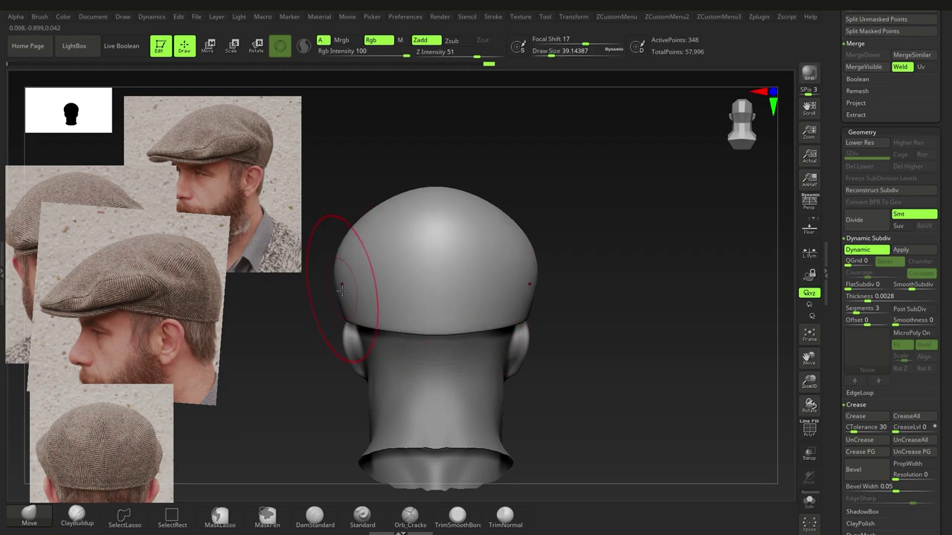
- Turn the head to the front and bring the front-view reference photo above the others in Spotlight
{"action": "right_click_drag", "start_coordinate": [336, 262], "coordinate": [427, 290]}
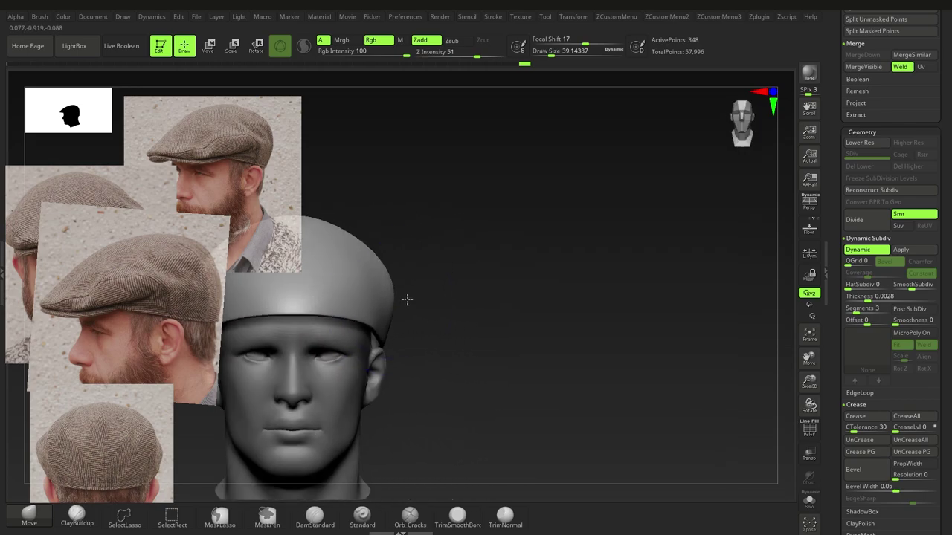
{"action": "key", "text": "z"}
{"action": "left_click", "coordinate": [128, 380]}
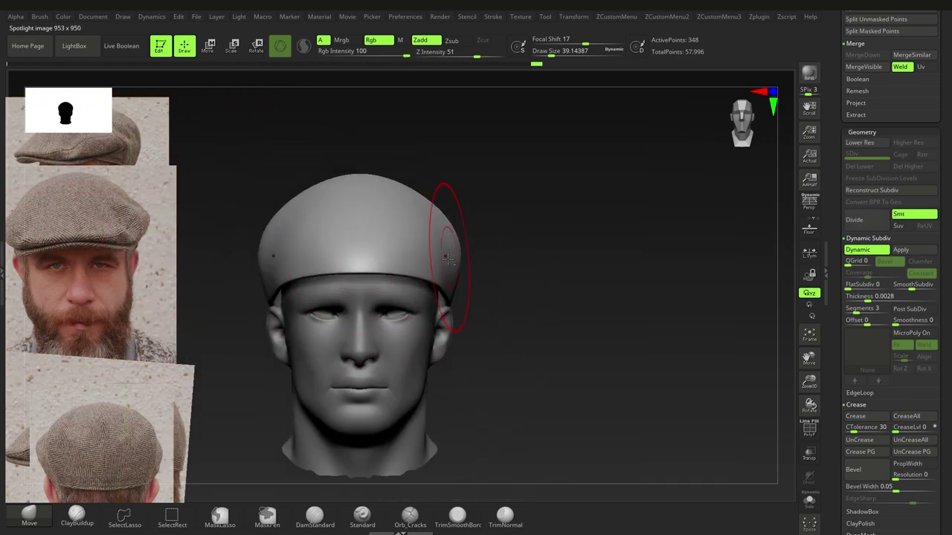
- Adjust the cap's side rim from below with the Move brush at draw size about 51, undoing the last stroke
{"action": "mouse_move", "coordinate": [449, 255]}
{"action": "right_mouse_down"}
{"action": "mouse_move", "coordinate": [435, 267]}
{"action": "mouse_move", "coordinate": [456, 276]}
{"action": "right_mouse_up"}
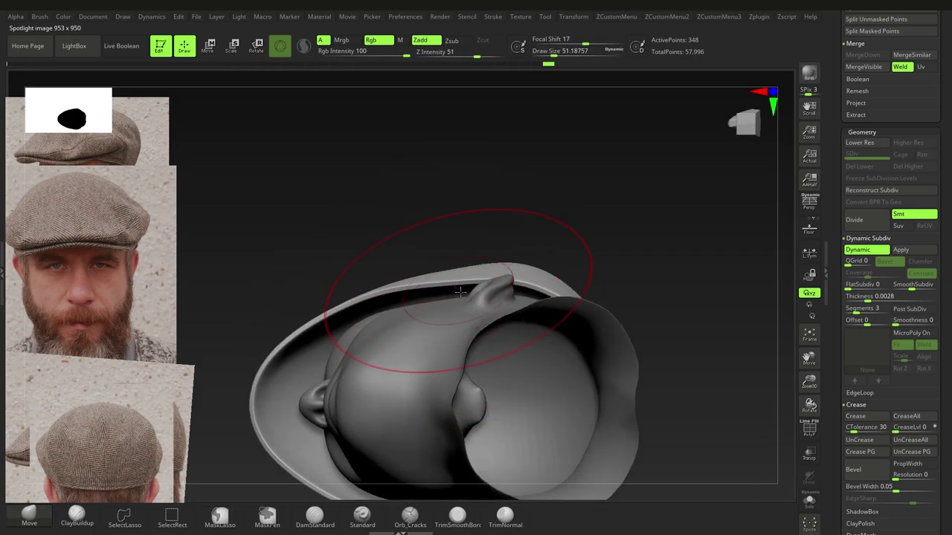
{"action": "right_click_drag", "start_coordinate": [457, 297], "coordinate": [449, 290]}
{"action": "key", "text": "s"}
{"action": "left_click_drag", "start_coordinate": [449, 287], "coordinate": [452, 287]}
{"action": "right_click_drag", "start_coordinate": [431, 292], "coordinate": [433, 268], "text": "alt"}
{"action": "mouse_move", "coordinate": [389, 262]}
{"action": "left_mouse_down"}
{"action": "mouse_move", "coordinate": [392, 272]}
{"action": "mouse_move", "coordinate": [460, 271]}
{"action": "mouse_move", "coordinate": [383, 276]}
{"action": "mouse_move", "coordinate": [389, 285]}
{"action": "left_mouse_up"}
{"action": "mouse_move", "coordinate": [389, 286]}
{"action": "right_mouse_down"}
{"action": "mouse_move", "coordinate": [390, 308]}
{"action": "mouse_move", "coordinate": [393, 277]}
{"action": "right_mouse_up"}
{"action": "left_click_drag", "start_coordinate": [456, 259], "coordinate": [459, 267]}
{"action": "key", "text": "s"}
{"action": "key", "text": "ctrl+z"}
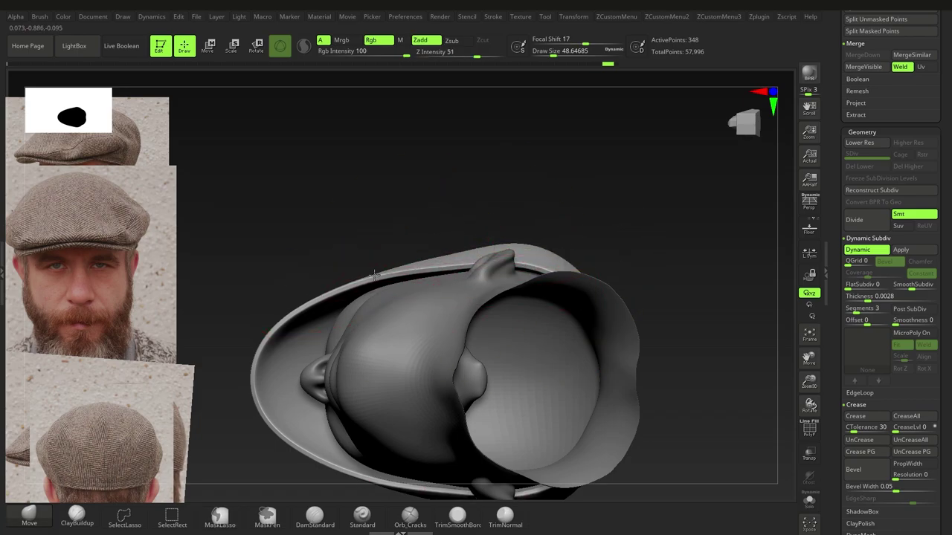
- Refine the rim between the temple and the peak from below with the Move brush at draw size about 44
{"action": "right_click_drag", "start_coordinate": [402, 279], "coordinate": [431, 264], "text": "alt"}
{"action": "key", "text": "s"}
{"action": "mouse_move", "coordinate": [369, 277]}
{"action": "left_mouse_down"}
{"action": "mouse_move", "coordinate": [350, 283]}
{"action": "mouse_move", "coordinate": [370, 278]}
{"action": "left_mouse_up"}
{"action": "key", "text": "s"}
{"action": "mouse_move", "coordinate": [379, 272]}
{"action": "right_mouse_down"}
{"action": "mouse_move", "coordinate": [421, 314]}
{"action": "mouse_move", "coordinate": [411, 313]}
{"action": "right_mouse_up"}
{"action": "right_click_drag", "start_coordinate": [410, 314], "coordinate": [380, 315], "text": "ctrl"}
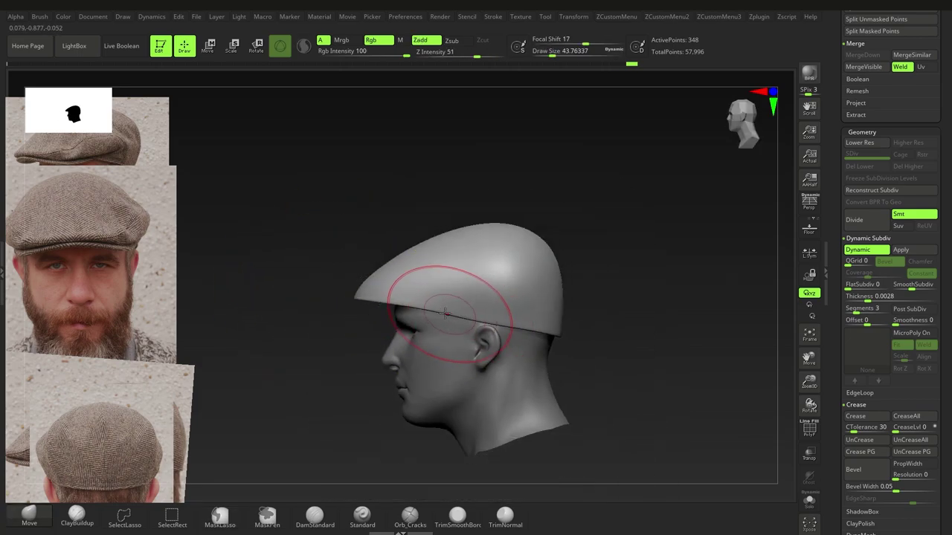
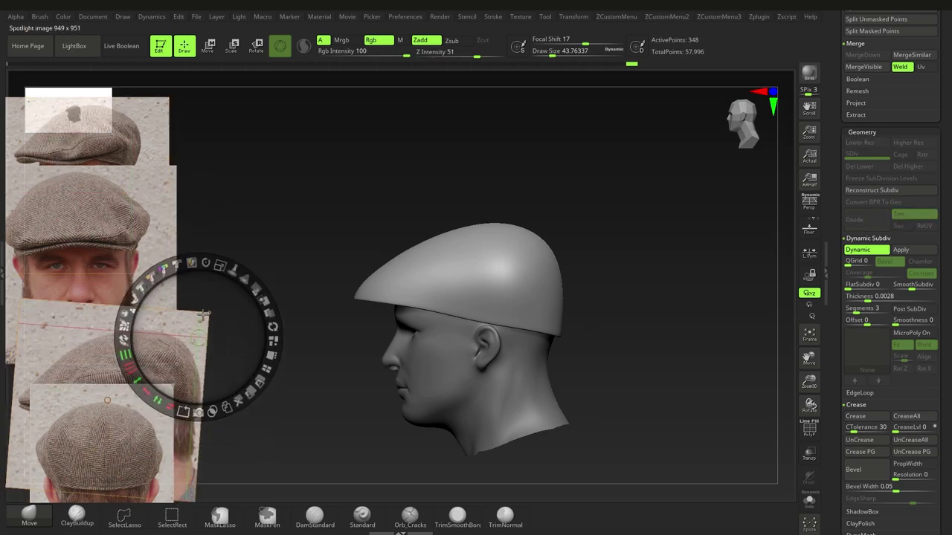
- Bring the side-view reference photo forward in Spotlight and place it between the front and back photos
{"action": "key", "text": "z"}
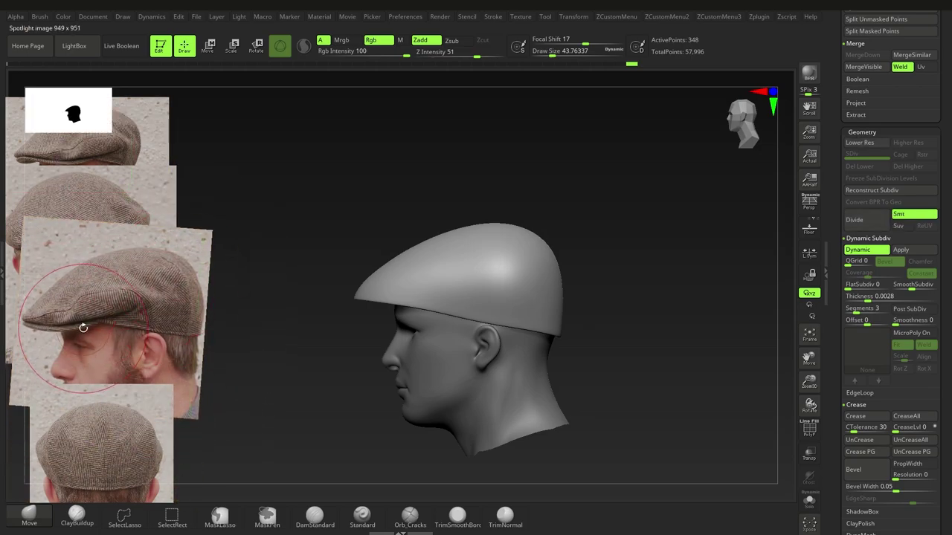
{"action": "key", "text": "z"}
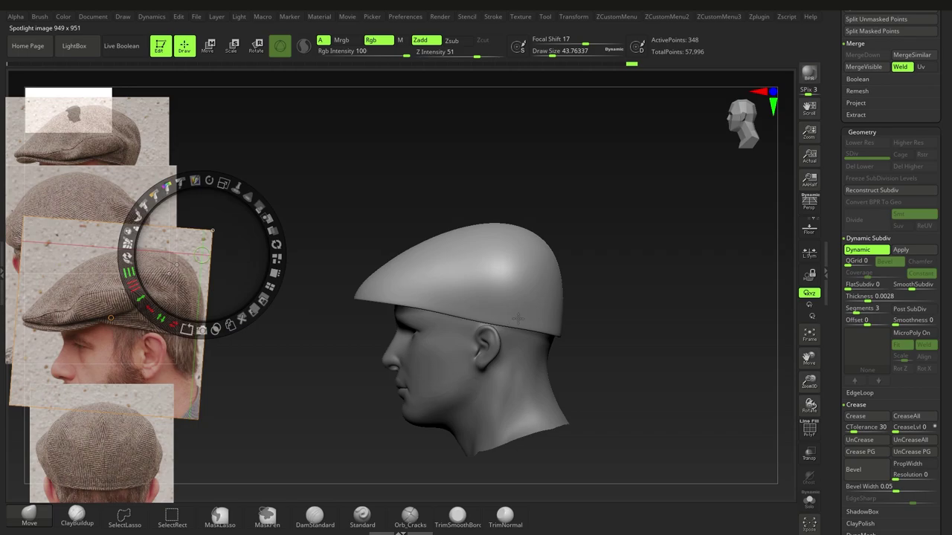
{"action": "key", "text": "z"}
- Insert a Cube3D as a new subtool below the cap
{"action": "left_click_drag", "start_coordinate": [945, 297], "coordinate": [945, 406]}
{"action": "left_click", "coordinate": [906, 371]}
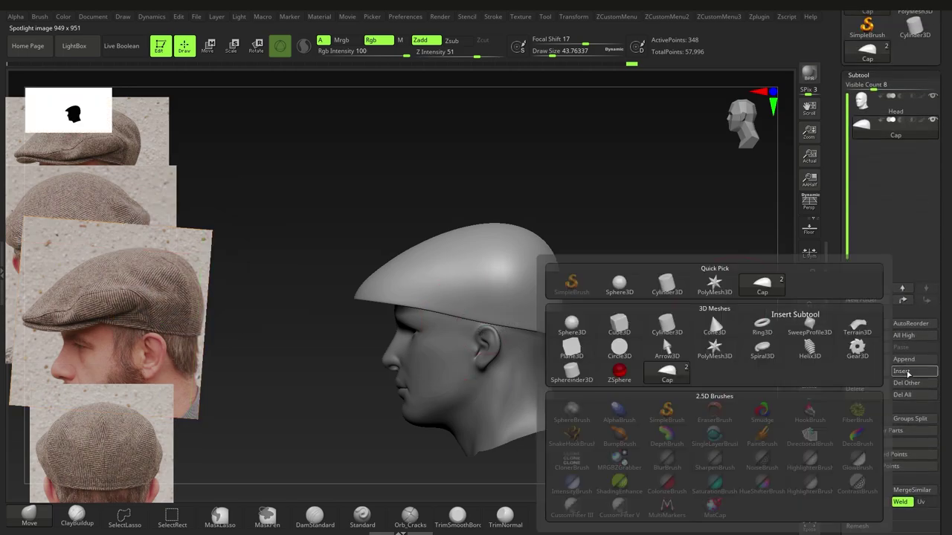
{"action": "left_click", "coordinate": [616, 328]}
- Initialize the new cube as a QCube with X, Y and Z resolution 2 and display its polyframe
{"action": "right_click_drag", "start_coordinate": [612, 323], "coordinate": [455, 124], "text": "ctrl"}
{"action": "left_click_drag", "start_coordinate": [937, 387], "coordinate": [937, 266]}
{"action": "scroll", "coordinate": [936, 265], "scroll_direction": "down", "scroll_amount": 10}
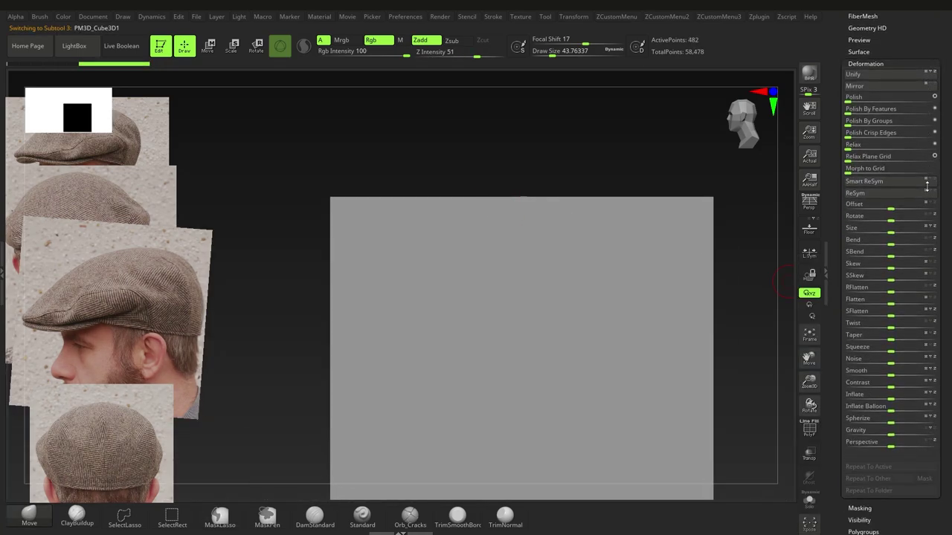
{"action": "left_click", "coordinate": [860, 387]}
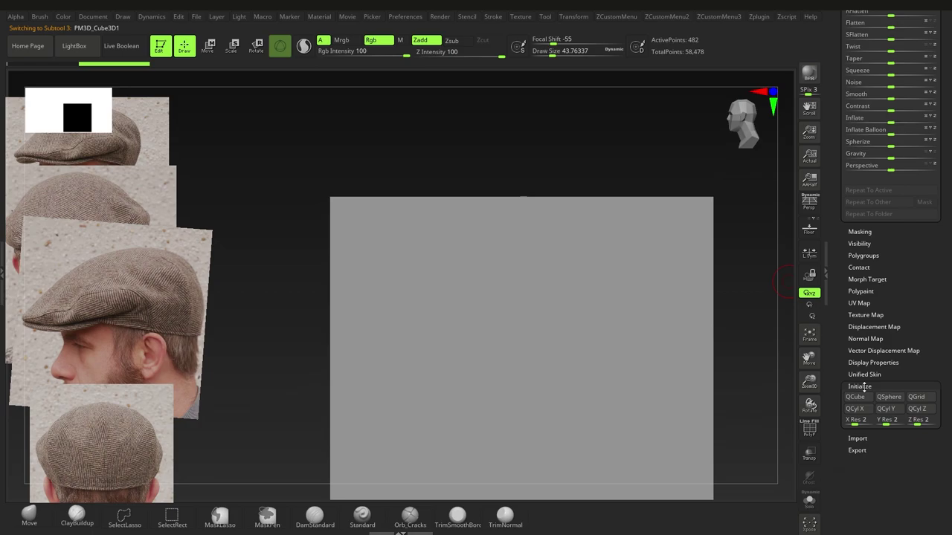
{"action": "left_click", "coordinate": [861, 399]}
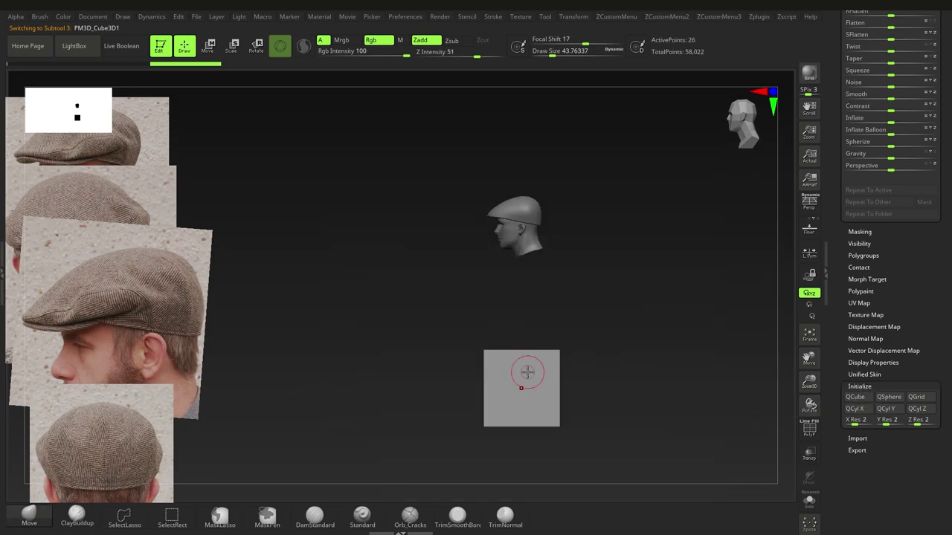
{"action": "key", "text": "shift+f"}
- Move the cube up from below the bust to the front of the face, undoing the last adjustment
{"action": "left_click_drag", "start_coordinate": [591, 400], "coordinate": [559, 400], "text": "alt"}
{"action": "key", "text": "w"}
{"action": "left_click_drag", "start_coordinate": [524, 357], "coordinate": [523, 384]}
{"action": "left_click_drag", "start_coordinate": [522, 339], "coordinate": [472, 131]}
{"action": "left_click_drag", "start_coordinate": [562, 197], "coordinate": [489, 113]}
{"action": "key", "text": "ctrl+z"}
- Scale the cube into a small thin slab in front of the face using the top and side views
{"action": "right_click_drag", "start_coordinate": [489, 113], "coordinate": [508, 199], "text": "alt"}
{"action": "right_click_drag", "start_coordinate": [498, 223], "coordinate": [474, 357]}
{"action": "right_click_drag", "start_coordinate": [494, 199], "coordinate": [487, 223], "text": "ctrl"}
{"action": "left_click_drag", "start_coordinate": [475, 208], "coordinate": [481, 236]}
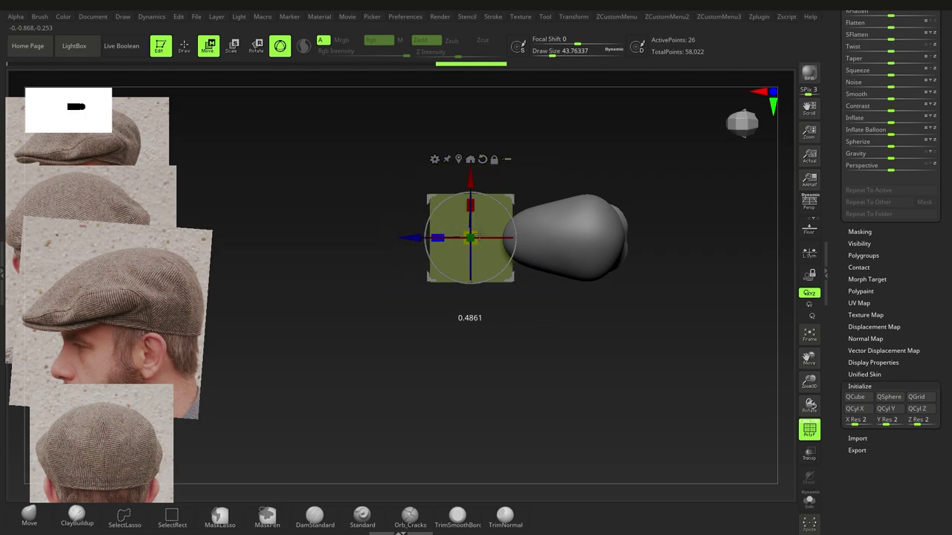
{"action": "left_click_drag", "start_coordinate": [508, 194], "coordinate": [529, 199]}
{"action": "right_click_drag", "start_coordinate": [528, 223], "coordinate": [506, 238], "text": "shift"}
{"action": "left_click_drag", "start_coordinate": [474, 222], "coordinate": [479, 260]}
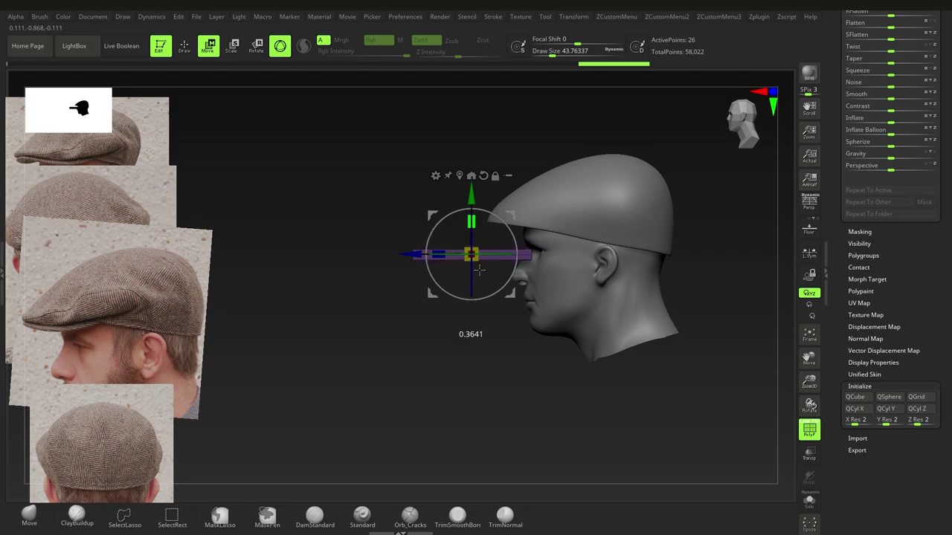
{"action": "key", "text": "ctrl+z"}
- Isolate the slab's top face and delete the hidden geometry to leave a flat plane
{"action": "mouse_move", "coordinate": [491, 266]}
{"action": "right_mouse_down", "text": "ctrl"}
{"action": "mouse_move", "coordinate": [514, 276]}
{"action": "mouse_move", "coordinate": [519, 333]}
{"action": "right_mouse_up", "text": "ctrl"}
{"action": "key", "text": "q"}
{"action": "mouse_move", "coordinate": [501, 356]}
{"action": "left_mouse_down", "text": "ctrl+shift"}
{"action": "mouse_move", "coordinate": [608, 294]}
{"action": "mouse_move", "coordinate": [580, 244]}
{"action": "mouse_move", "coordinate": [363, 256]}
{"action": "left_mouse_up", "text": "ctrl+shift"}
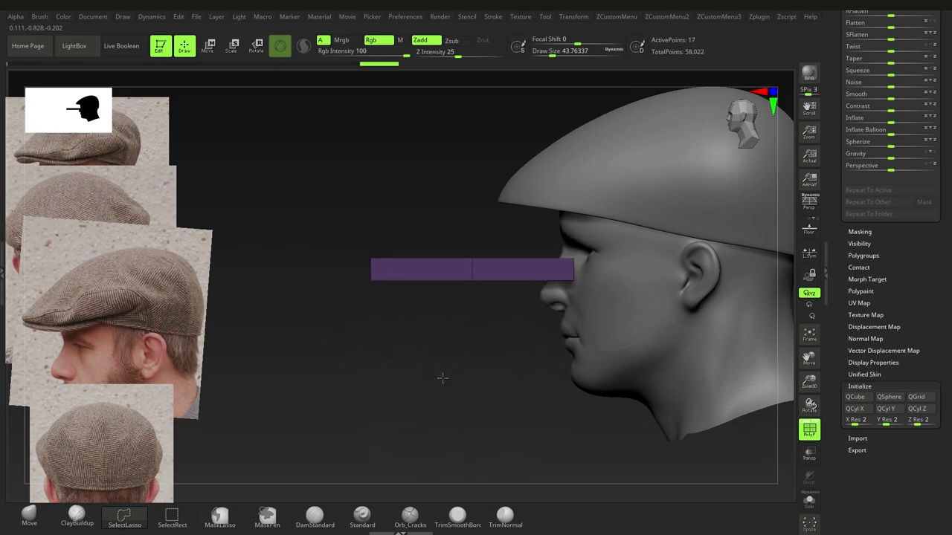
{"action": "left_click", "coordinate": [442, 378], "text": "ctrl+shift"}
{"action": "mouse_move", "coordinate": [428, 245]}
{"action": "left_mouse_down", "text": "ctrl+shift"}
{"action": "mouse_move", "coordinate": [574, 245]}
{"action": "mouse_move", "coordinate": [554, 216]}
{"action": "left_mouse_up", "text": "ctrl+shift"}
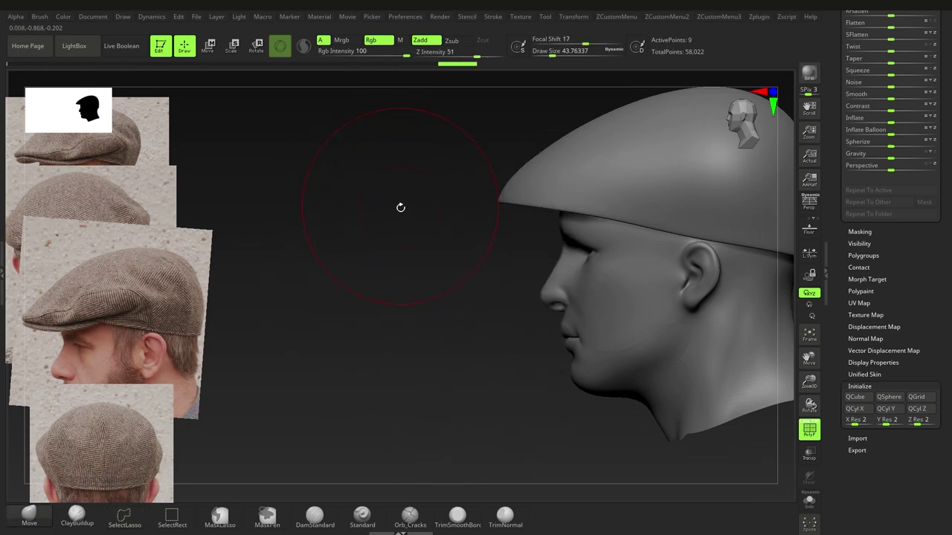
{"action": "right_click_drag", "start_coordinate": [400, 207], "coordinate": [410, 270]}
{"action": "key", "text": "space"}
{"action": "left_click", "coordinate": [394, 161]}
- Remove the plane's two middle edge loops with the ZModeler brush to leave a single polygon
{"action": "right_click_drag", "start_coordinate": [484, 238], "coordinate": [462, 308]}
{"action": "key", "text": "space"}
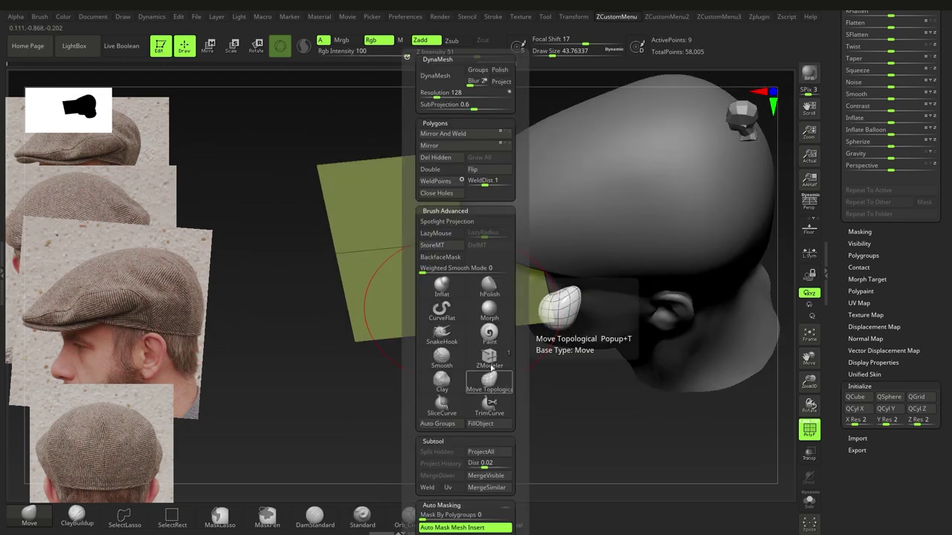
{"action": "left_click", "coordinate": [489, 358]}
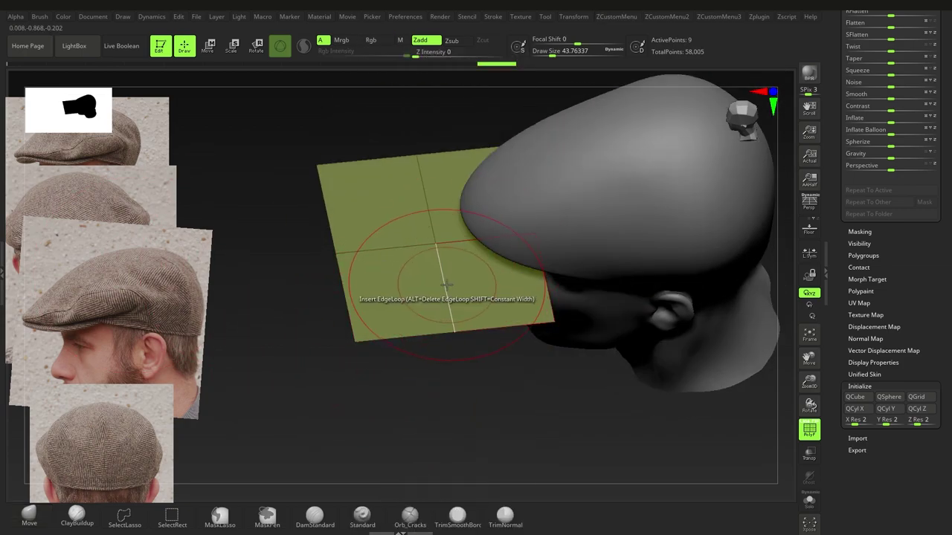
{"action": "left_click", "coordinate": [444, 285], "text": "alt"}
{"action": "left_click", "coordinate": [398, 246], "text": "alt"}
{"action": "right_click_drag", "start_coordinate": [432, 305], "coordinate": [459, 246]}
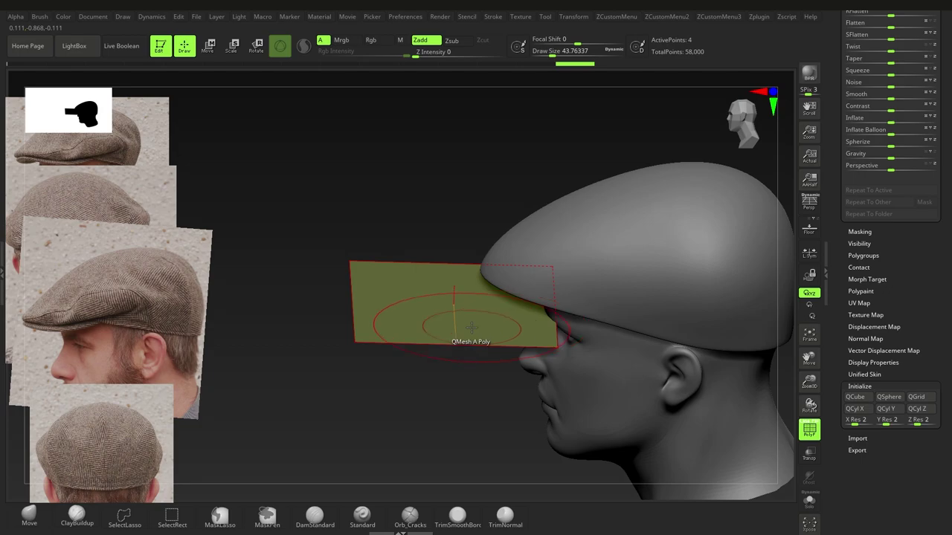
- Insert multiple evenly spaced edge loops in both directions of the plane with ZModeler, forming an 8 by 8 grid
{"action": "left_click_drag", "start_coordinate": [499, 330], "coordinate": [501, 331]}
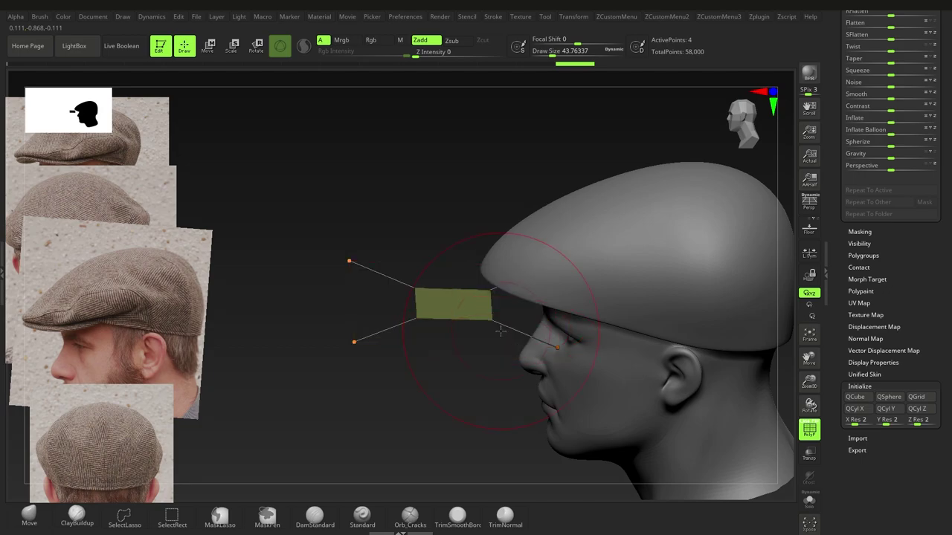
{"action": "key", "text": "shift+d"}
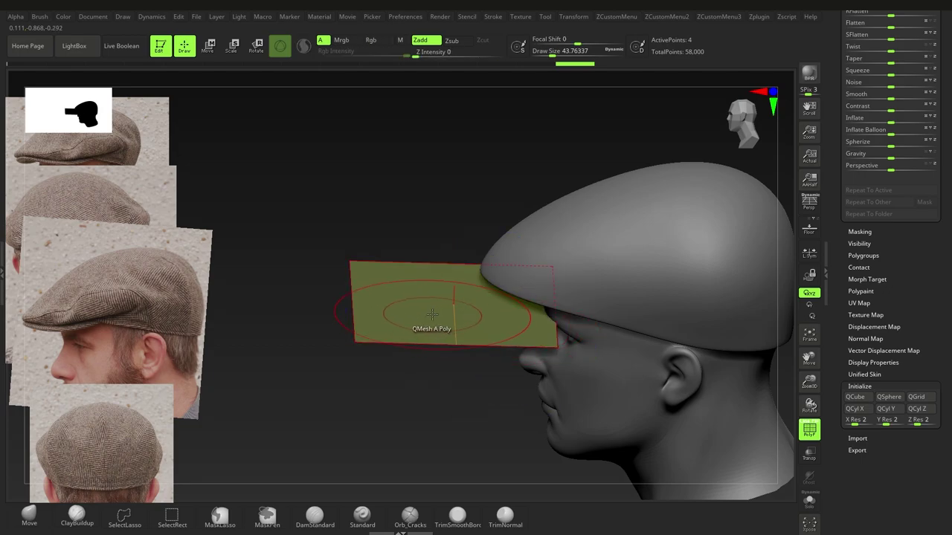
{"action": "key", "text": "space"}
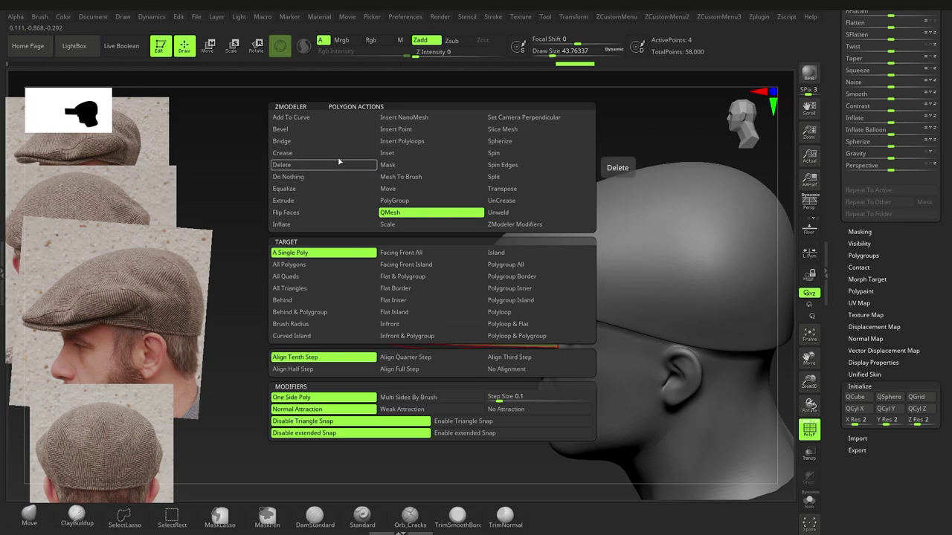
{"action": "key", "text": "space"}
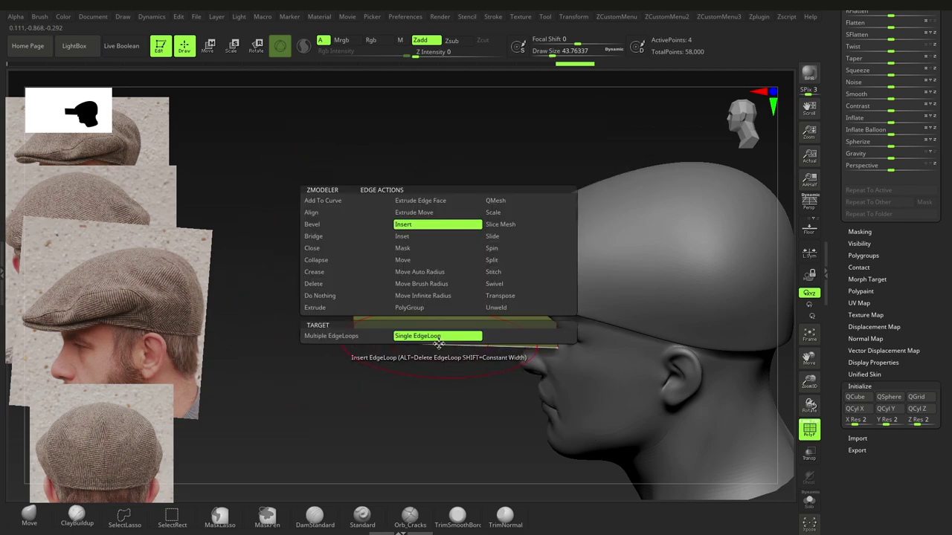
{"action": "key", "text": "space"}
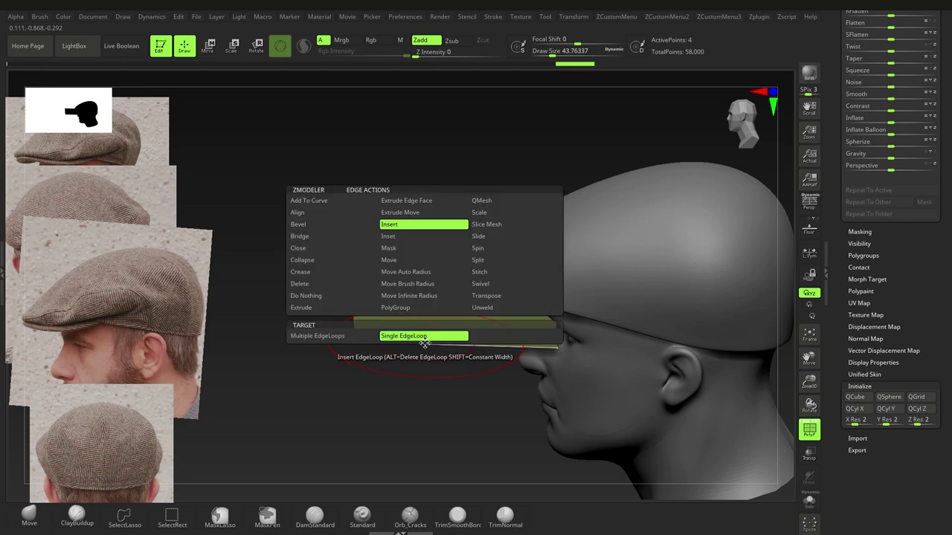
{"action": "left_click", "coordinate": [316, 337]}
{"action": "left_click", "coordinate": [432, 343]}
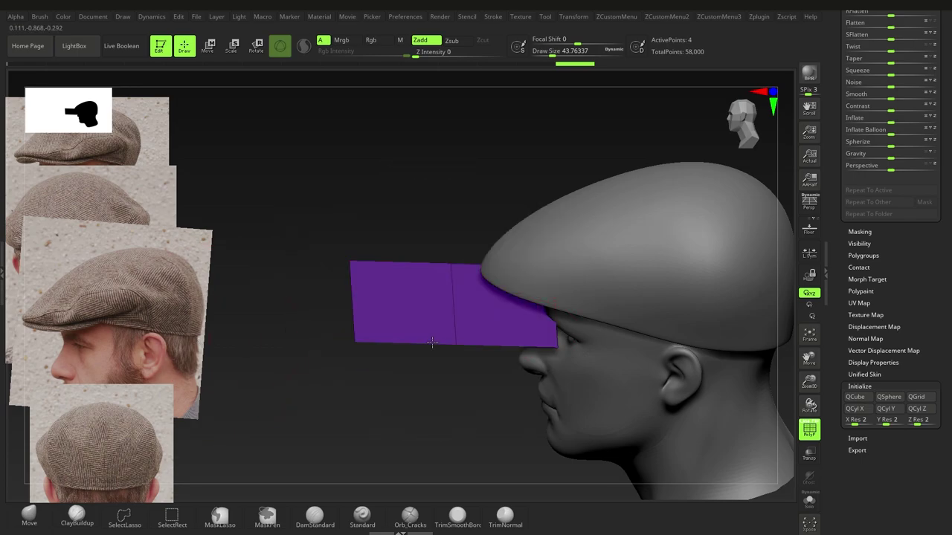
{"action": "left_click_drag", "start_coordinate": [433, 332], "coordinate": [434, 311]}
{"action": "right_click_drag", "start_coordinate": [401, 306], "coordinate": [413, 328]}
{"action": "left_click", "coordinate": [404, 314]}
- Move and tilt the plane so it slopes beneath the cap's front edge as a visor
{"action": "key", "text": "w"}
{"action": "left_click_drag", "start_coordinate": [409, 307], "coordinate": [394, 331]}
{"action": "right_click_drag", "start_coordinate": [395, 331], "coordinate": [457, 296]}
{"action": "left_click_drag", "start_coordinate": [442, 308], "coordinate": [476, 273]}
{"action": "right_click_drag", "start_coordinate": [476, 273], "coordinate": [497, 328]}
- Give the visor plane a dynamic thickness of 0.0026
{"action": "left_click_drag", "start_coordinate": [949, 251], "coordinate": [942, 387]}
{"action": "scroll", "coordinate": [943, 387], "scroll_direction": "up", "scroll_amount": 5}
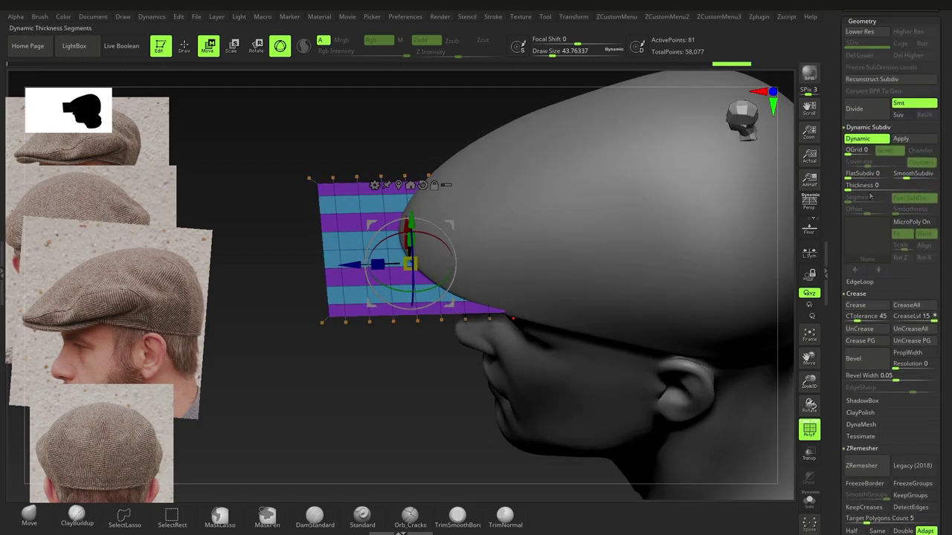
{"action": "left_click_drag", "start_coordinate": [849, 188], "coordinate": [861, 188]}
{"action": "right_click_drag", "start_coordinate": [513, 298], "coordinate": [471, 230]}
{"action": "left_click_drag", "start_coordinate": [470, 230], "coordinate": [833, 243]}
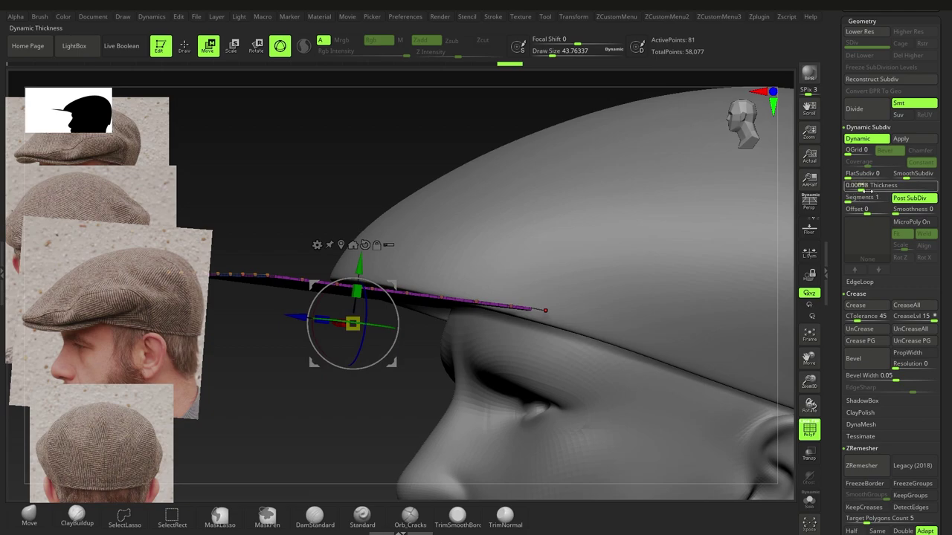
{"action": "left_click_drag", "start_coordinate": [861, 189], "coordinate": [867, 189]}
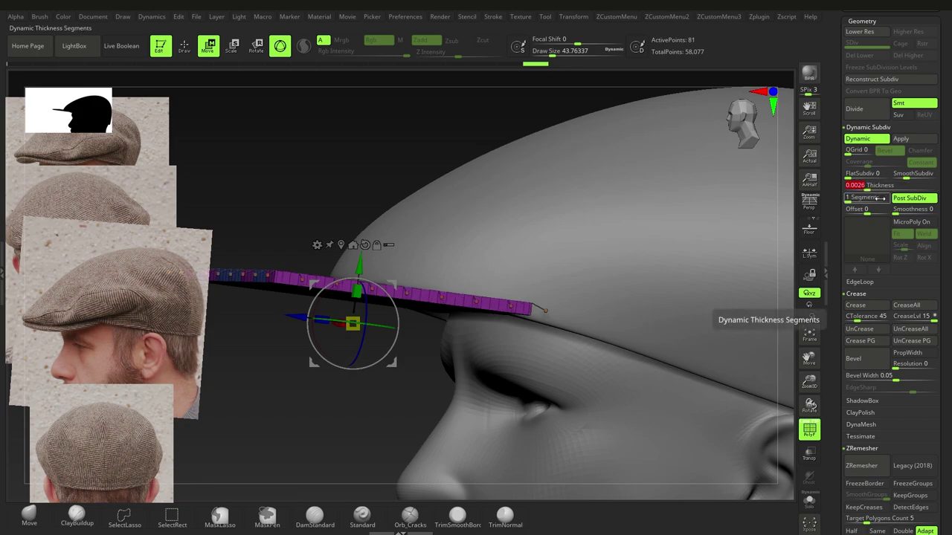
- Disable Post SubDiv for the visor and set its thickness segments to 3
{"action": "left_click", "coordinate": [913, 199]}
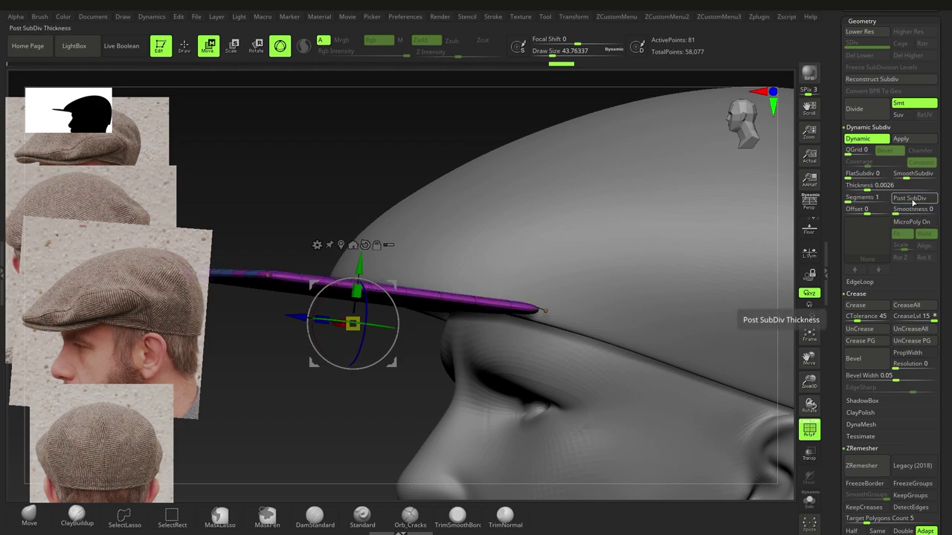
{"action": "left_click_drag", "start_coordinate": [854, 200], "coordinate": [857, 200]}
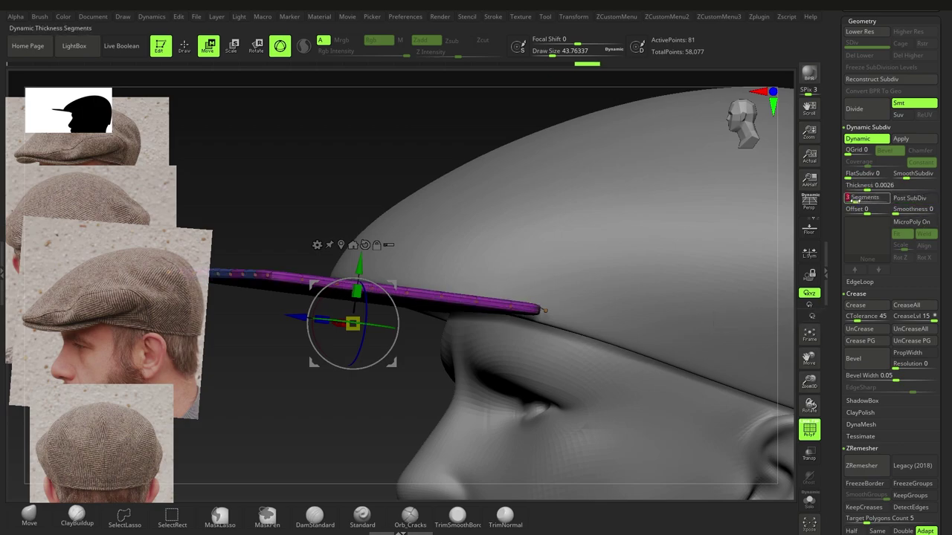
- Set the Move brush draw size to about 35 and try bowing the visor's front edge outward from above, undoing the stroke
{"action": "mouse_move", "coordinate": [481, 309]}
{"action": "right_mouse_down"}
{"action": "mouse_move", "coordinate": [468, 343]}
{"action": "mouse_move", "coordinate": [466, 331]}
{"action": "mouse_move", "coordinate": [468, 378]}
{"action": "mouse_move", "coordinate": [412, 314]}
{"action": "mouse_move", "coordinate": [430, 441]}
{"action": "right_mouse_up"}
{"action": "left_click", "coordinate": [35, 521]}
{"action": "key", "text": "s"}
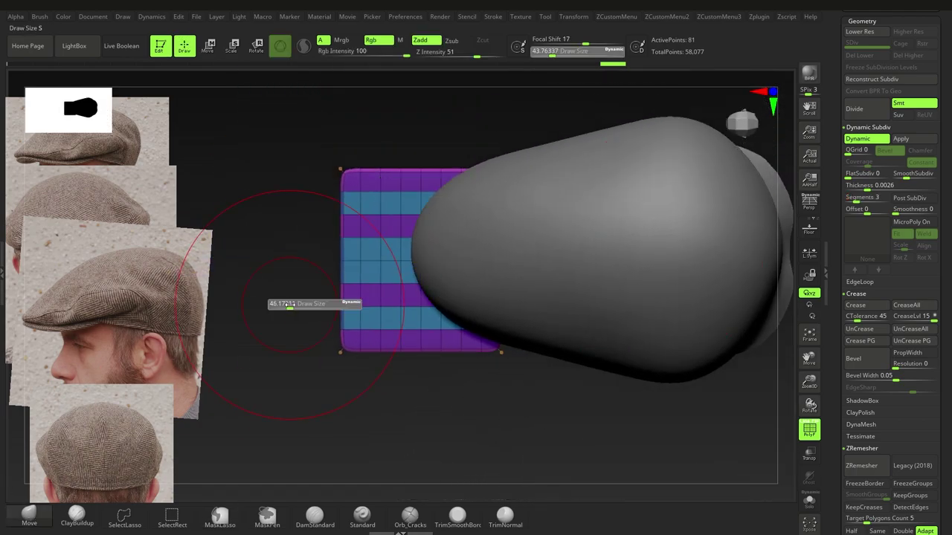
{"action": "key", "text": "s"}
{"action": "left_click_drag", "start_coordinate": [385, 287], "coordinate": [409, 287]}
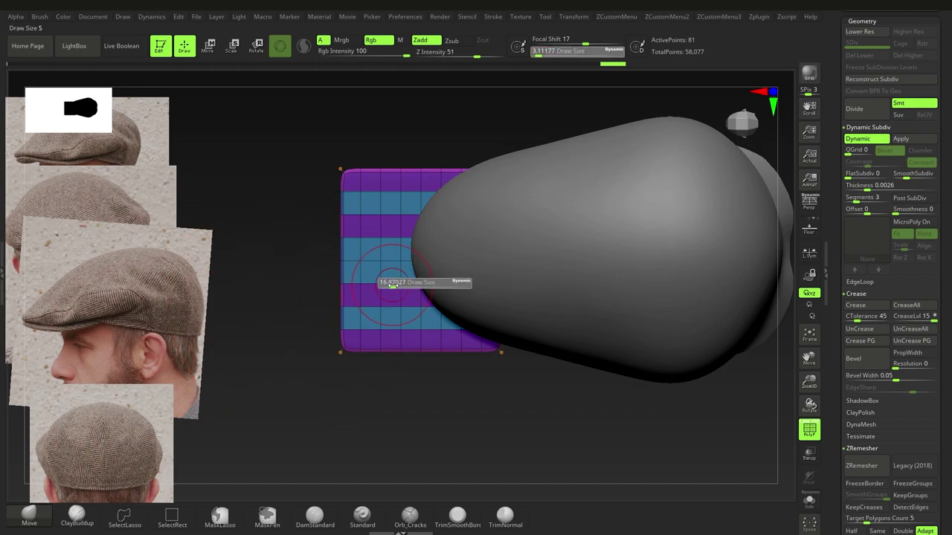
{"action": "key", "text": "s"}
{"action": "left_click_drag", "start_coordinate": [369, 255], "coordinate": [334, 265]}
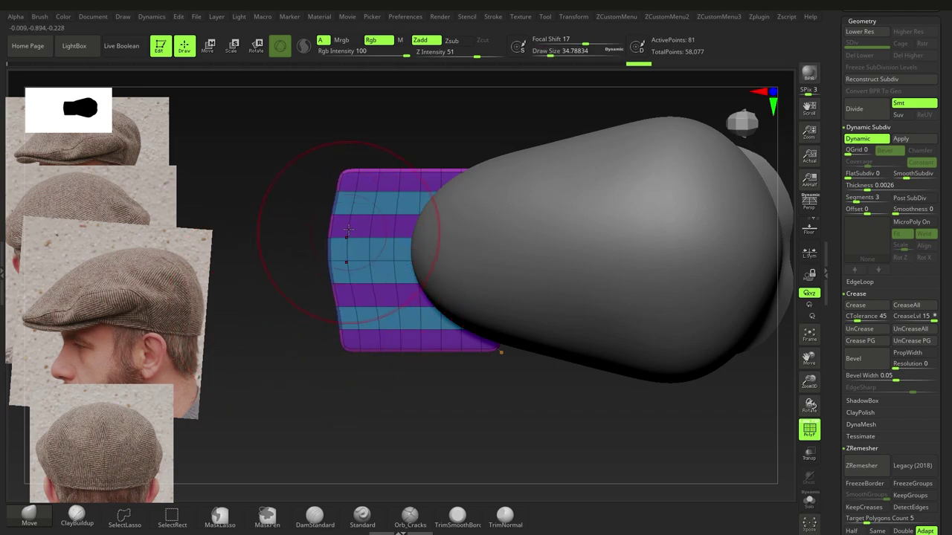
{"action": "key", "text": "ctrl+z"}
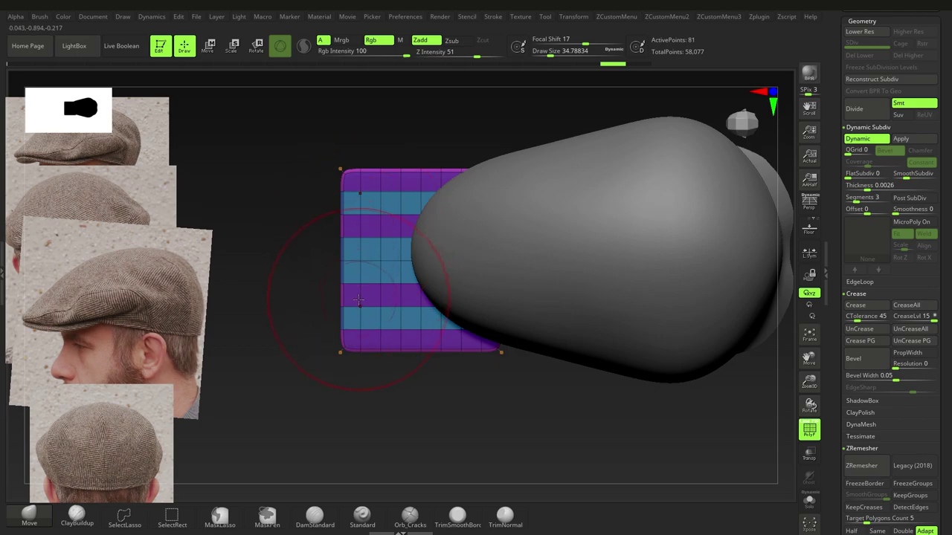
- Check the visor plane's centre and try pulling its front edge forward again, undoing the stroke
{"action": "key", "text": "w"}
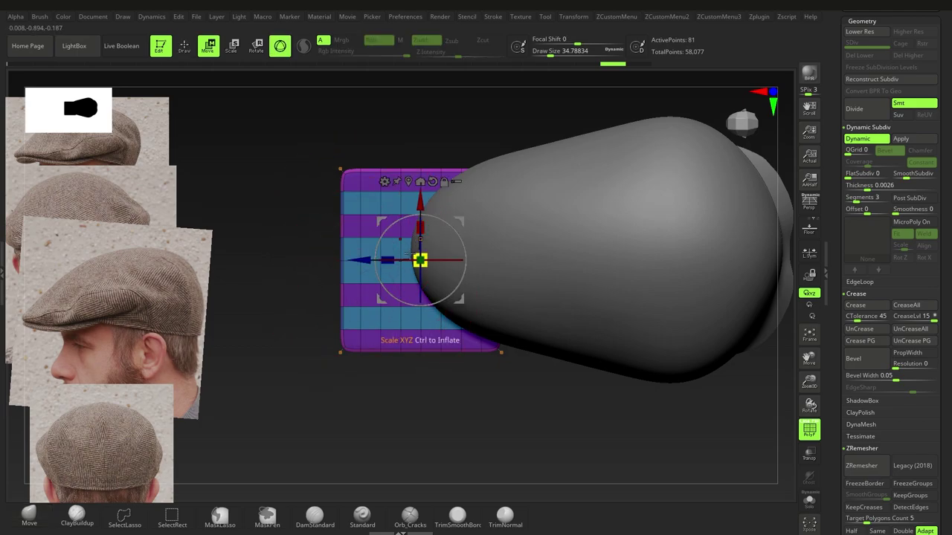
{"action": "right_click_drag", "start_coordinate": [386, 351], "coordinate": [389, 346]}
{"action": "key", "text": "q"}
{"action": "left_click_drag", "start_coordinate": [347, 272], "coordinate": [332, 277]}
{"action": "key", "text": "z"}
{"action": "key", "text": "ctrl+z"}
{"action": "key", "text": "z"}
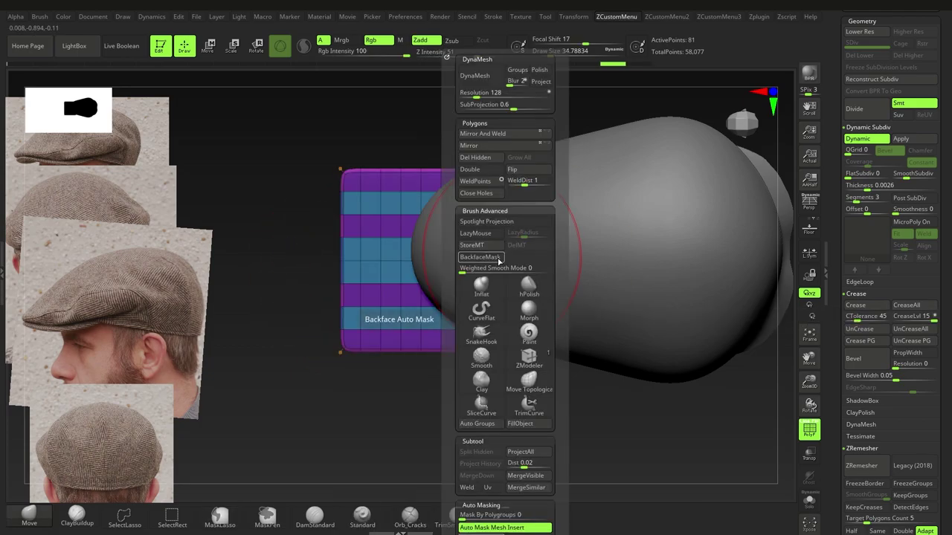
- Mirror and weld the visor plane to make it symmetrical, and locate the same command among the Modify Topology options
{"action": "left_click", "coordinate": [485, 136]}
{"action": "right_click_drag", "start_coordinate": [399, 238], "coordinate": [391, 391], "text": "alt"}
{"action": "left_click_drag", "start_coordinate": [946, 338], "coordinate": [943, 262]}
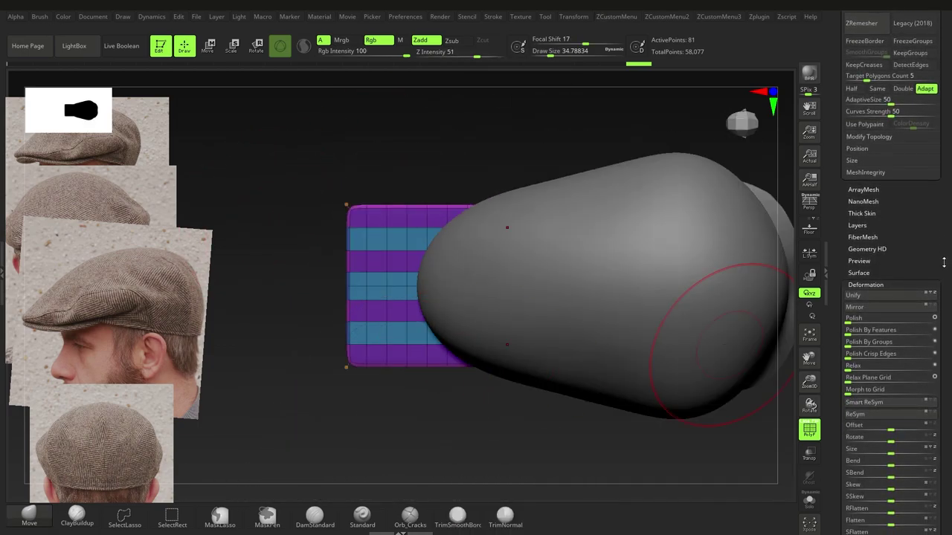
{"action": "scroll", "coordinate": [942, 261], "scroll_direction": "up", "scroll_amount": 8}
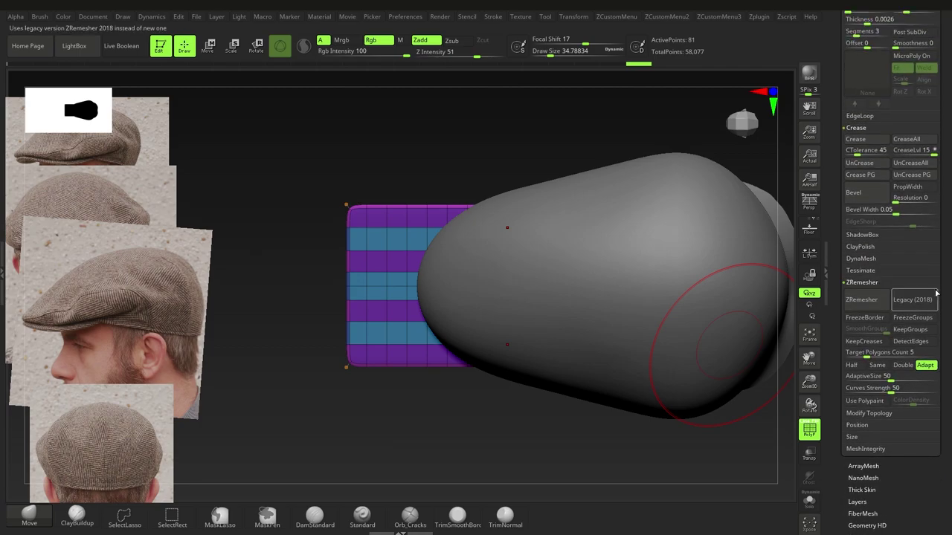
{"action": "scroll", "coordinate": [950, 247], "scroll_direction": "up", "scroll_amount": 5}
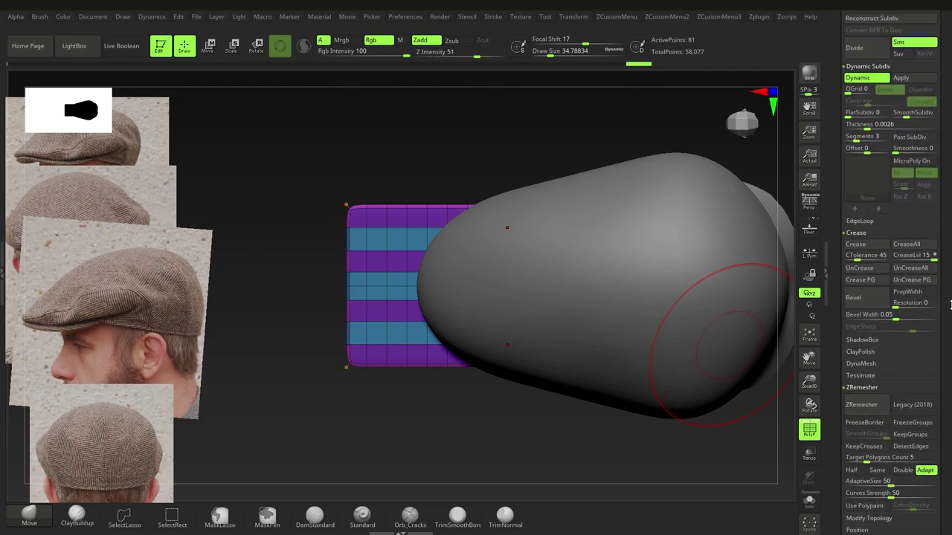
{"action": "left_click_drag", "start_coordinate": [950, 310], "coordinate": [949, 284]}
{"action": "left_click", "coordinate": [869, 335]}
{"action": "left_click", "coordinate": [870, 331]}
{"action": "left_click", "coordinate": [868, 331]}
{"action": "left_click", "coordinate": [868, 341]}
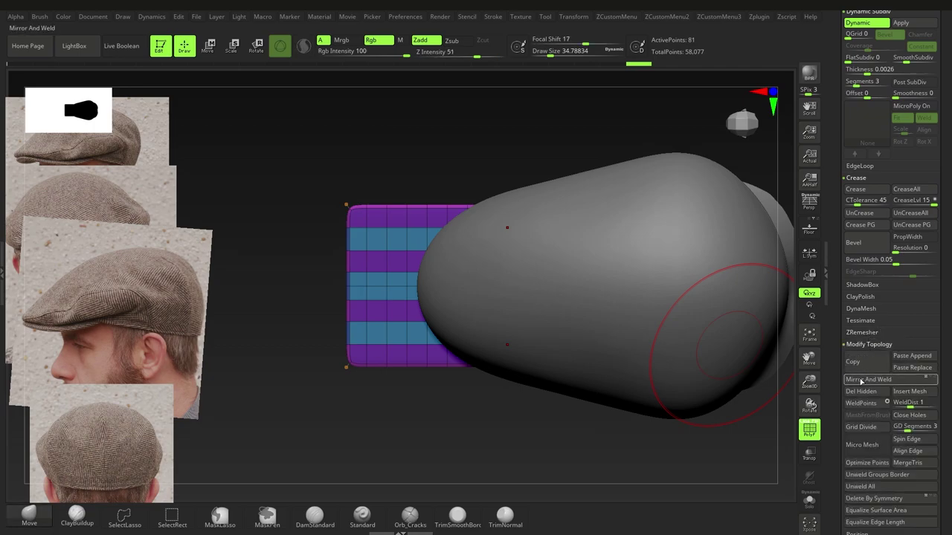
{"action": "left_click", "coordinate": [869, 344], "text": "shift"}
- Hide the polyframe and bow the visor's front edge outward from above with the Move brush, reducing the draw size to about 31
{"action": "left_click_drag", "start_coordinate": [355, 290], "coordinate": [344, 290]}
{"action": "mouse_move", "coordinate": [345, 251]}
{"action": "left_mouse_down"}
{"action": "mouse_move", "coordinate": [337, 240]}
{"action": "mouse_move", "coordinate": [361, 254]}
{"action": "left_mouse_up"}
{"action": "key", "text": "s"}
{"action": "key", "text": "shift+f"}
{"action": "key", "text": "s"}
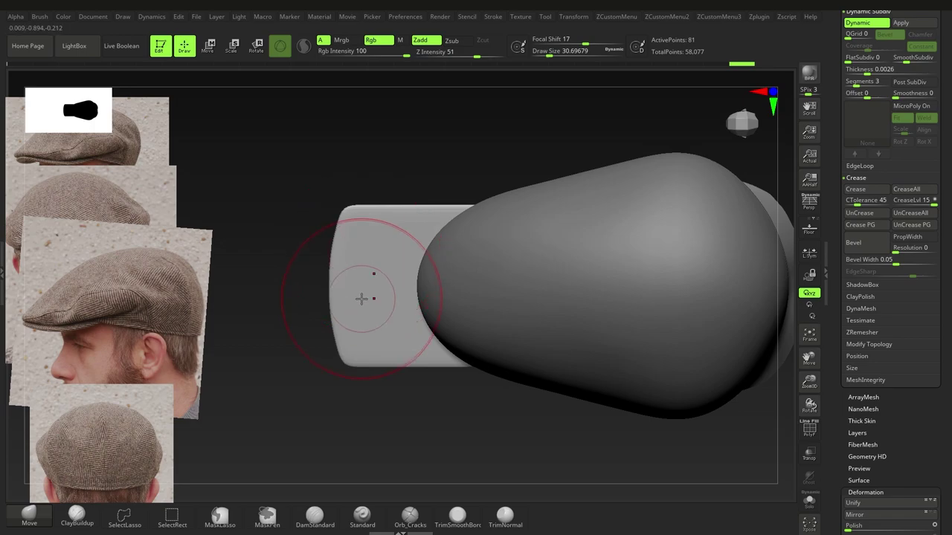
{"action": "left_click_drag", "start_coordinate": [354, 297], "coordinate": [339, 297]}
{"action": "left_click_drag", "start_coordinate": [348, 329], "coordinate": [343, 333]}
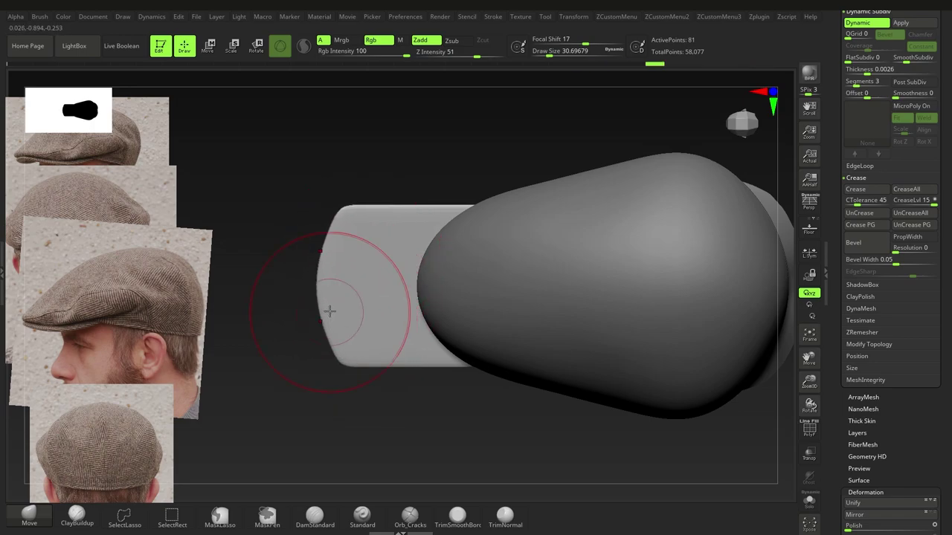
- Uncover the front-view reference photo, and bulge the visor's sides and round its front corners using a draw size of about 17
{"action": "right_click_drag", "start_coordinate": [381, 244], "coordinate": [383, 264], "text": "alt"}
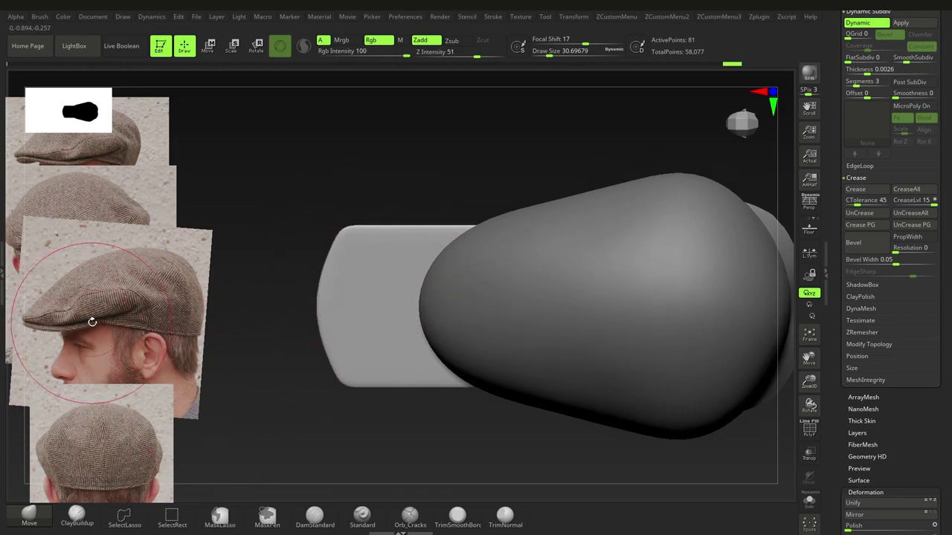
{"action": "key", "text": "z"}
{"action": "left_click_drag", "start_coordinate": [152, 248], "coordinate": [135, 351]}
{"action": "key", "text": "z"}
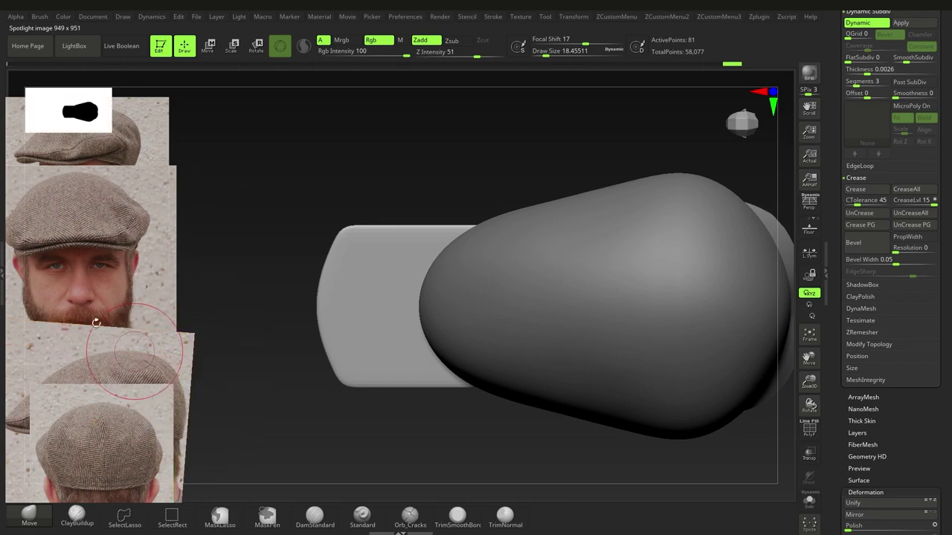
{"action": "key", "text": "s"}
{"action": "left_click_drag", "start_coordinate": [405, 237], "coordinate": [466, 219]}
{"action": "left_click_drag", "start_coordinate": [351, 229], "coordinate": [385, 226]}
{"action": "key", "text": "s"}
{"action": "left_click_drag", "start_coordinate": [365, 236], "coordinate": [367, 228]}
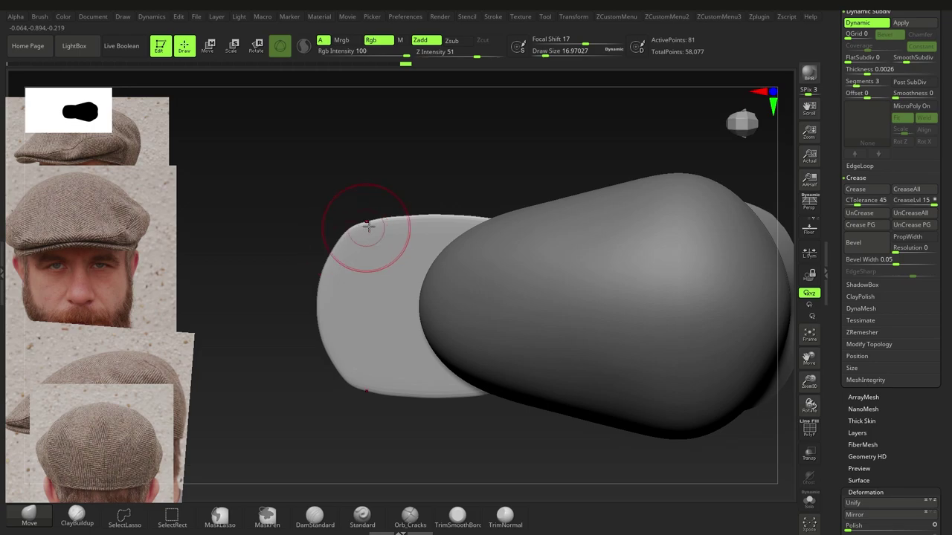
- Reposition the visor in side view so it extends well forward of the cap, bringing the side-view reference photo back up
{"action": "mouse_move", "coordinate": [408, 297]}
{"action": "right_mouse_down"}
{"action": "mouse_move", "coordinate": [412, 276]}
{"action": "mouse_move", "coordinate": [389, 286]}
{"action": "right_mouse_up"}
{"action": "key", "text": "w"}
{"action": "left_click_drag", "start_coordinate": [423, 263], "coordinate": [506, 273]}
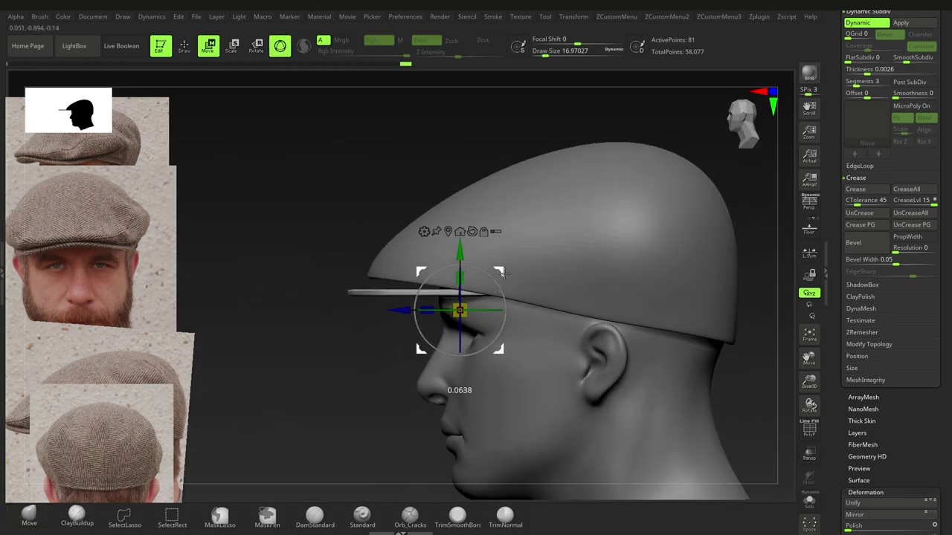
{"action": "key", "text": "z"}
{"action": "left_click_drag", "start_coordinate": [91, 355], "coordinate": [101, 280]}
{"action": "key", "text": "z"}
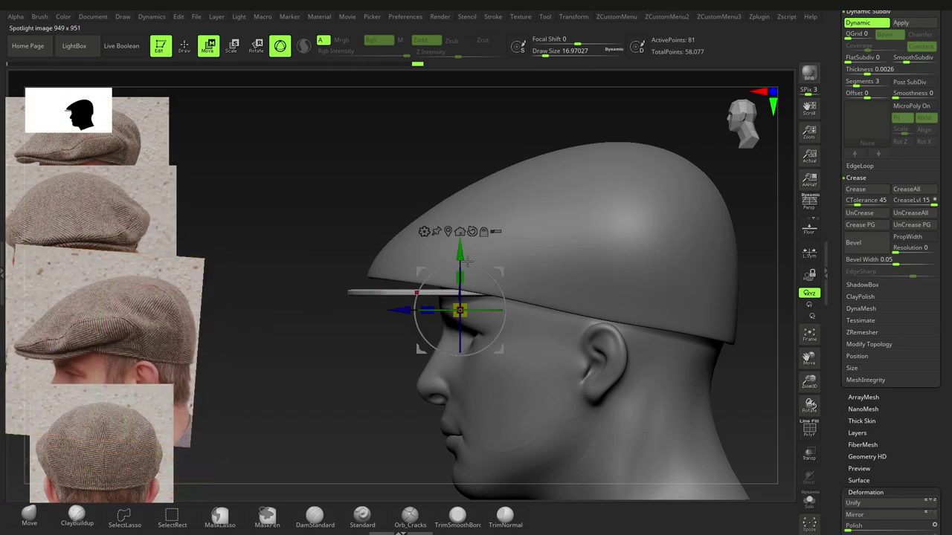
{"action": "mouse_move", "coordinate": [501, 272]}
{"action": "left_mouse_down"}
{"action": "mouse_move", "coordinate": [517, 262]}
{"action": "mouse_move", "coordinate": [414, 278]}
{"action": "left_mouse_up"}
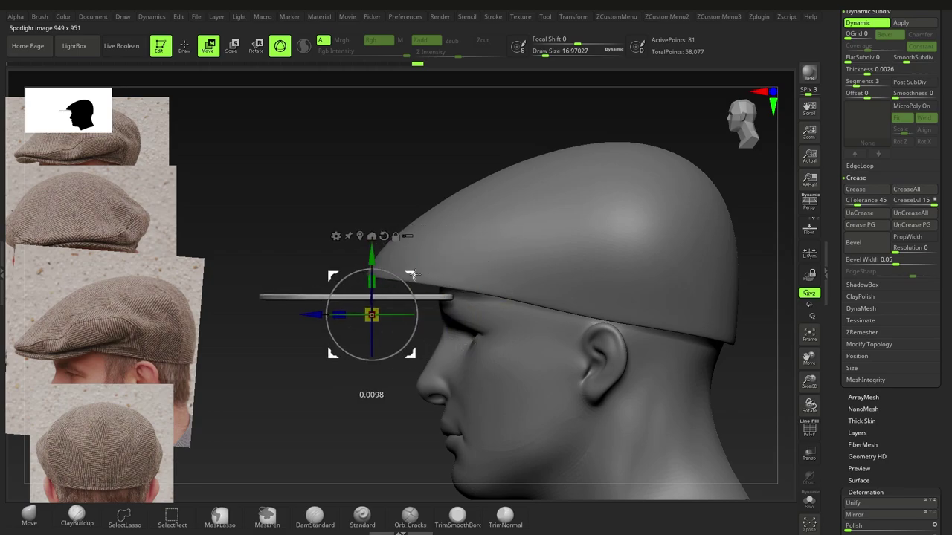
- Centre the transform gizmo on the visor mesh
{"action": "key", "text": "q"}
{"action": "right_click_drag", "start_coordinate": [393, 274], "coordinate": [430, 281], "text": "alt"}
{"action": "key", "text": "w"}
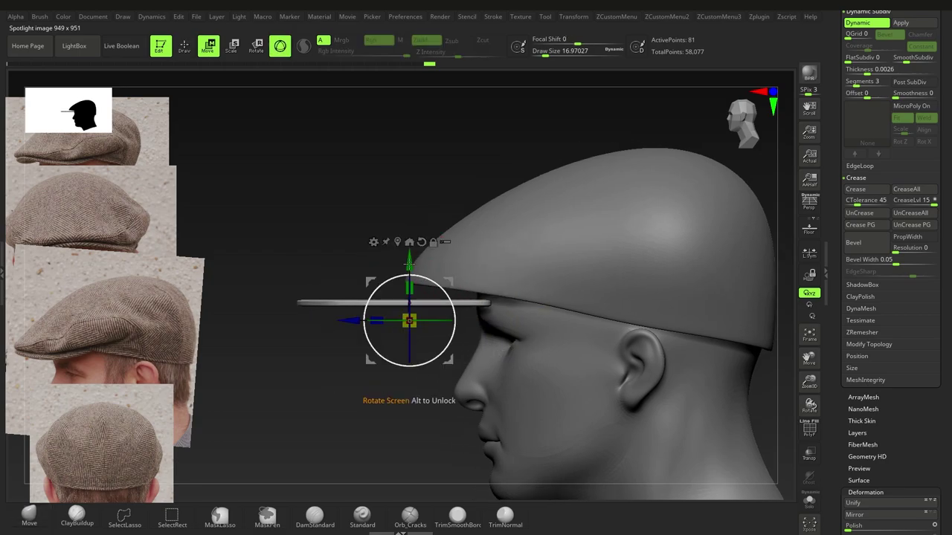
{"action": "left_click", "coordinate": [397, 242], "text": "alt"}
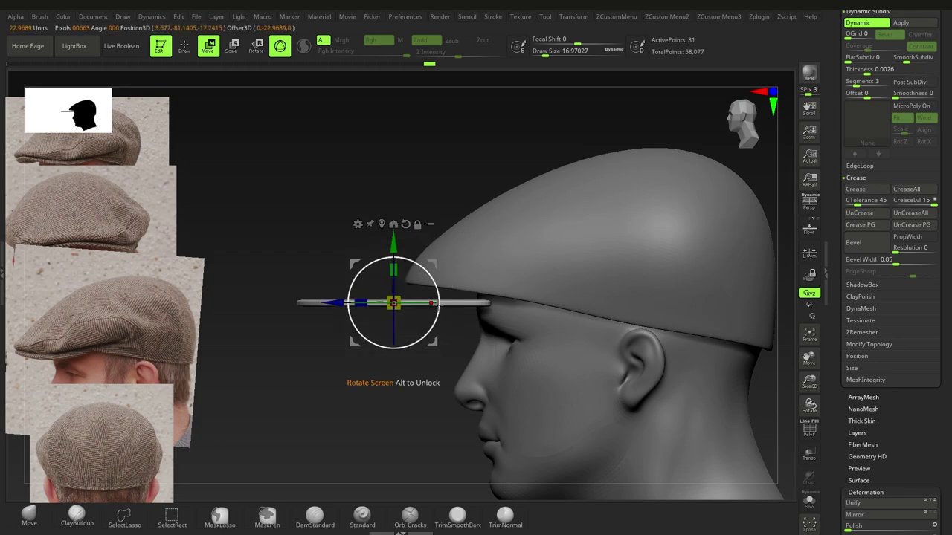
{"action": "right_click_drag", "start_coordinate": [437, 294], "coordinate": [433, 333]}
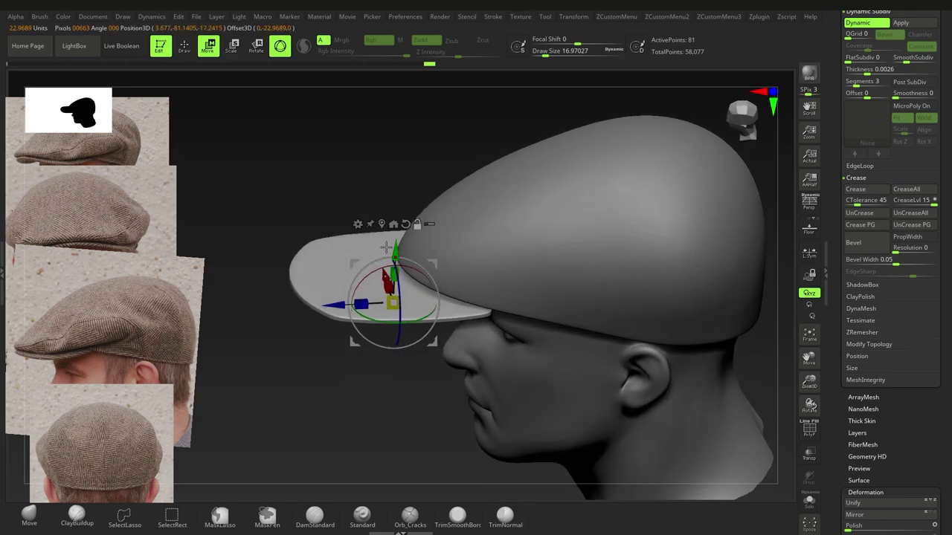
{"action": "left_click", "coordinate": [380, 223]}
{"action": "key", "text": "q"}
{"action": "mouse_move", "coordinate": [439, 296]}
{"action": "right_mouse_down"}
{"action": "mouse_move", "coordinate": [437, 277]}
{"action": "mouse_move", "coordinate": [434, 312]}
{"action": "mouse_move", "coordinate": [426, 265]}
{"action": "right_mouse_up"}
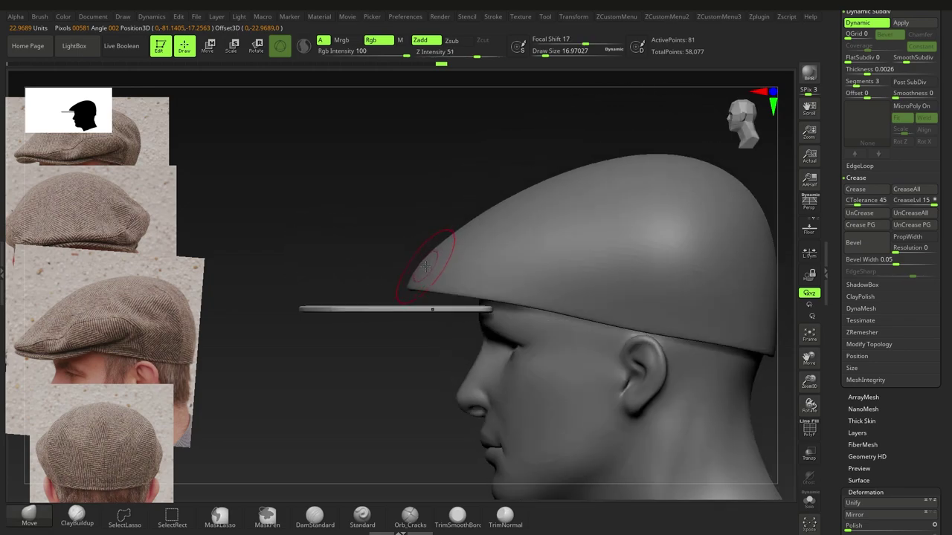
- Apply a Bend Arc deformer to the visor and curve it slightly from front to back, with both ends raised
{"action": "key", "text": "w"}
{"action": "left_click", "coordinate": [360, 231]}
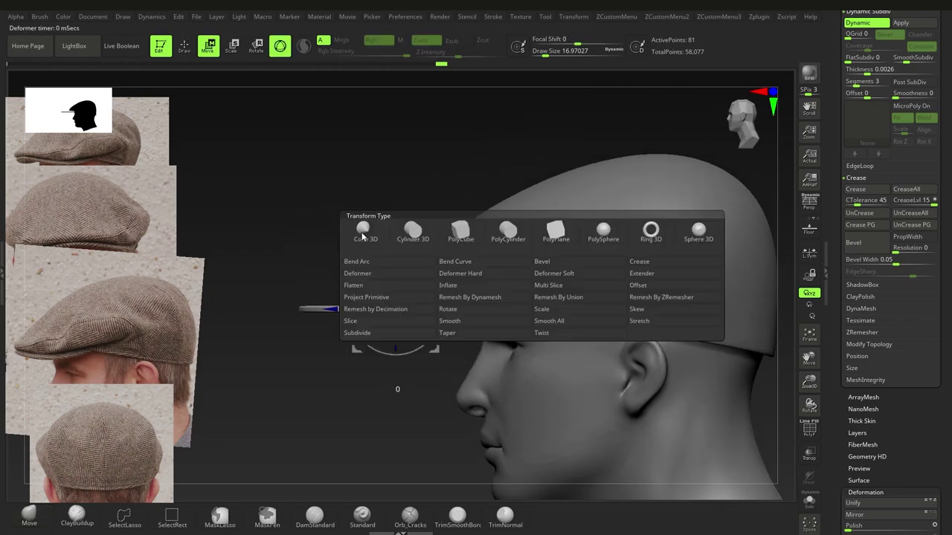
{"action": "left_click", "coordinate": [392, 263]}
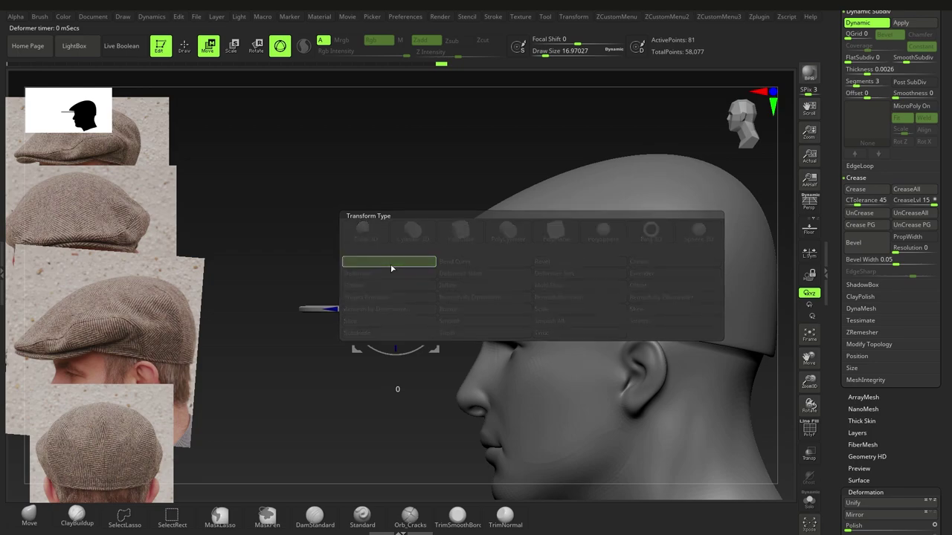
{"action": "mouse_move", "coordinate": [397, 304]}
{"action": "left_mouse_down"}
{"action": "mouse_move", "coordinate": [396, 323]}
{"action": "mouse_move", "coordinate": [394, 311]}
{"action": "left_mouse_up"}
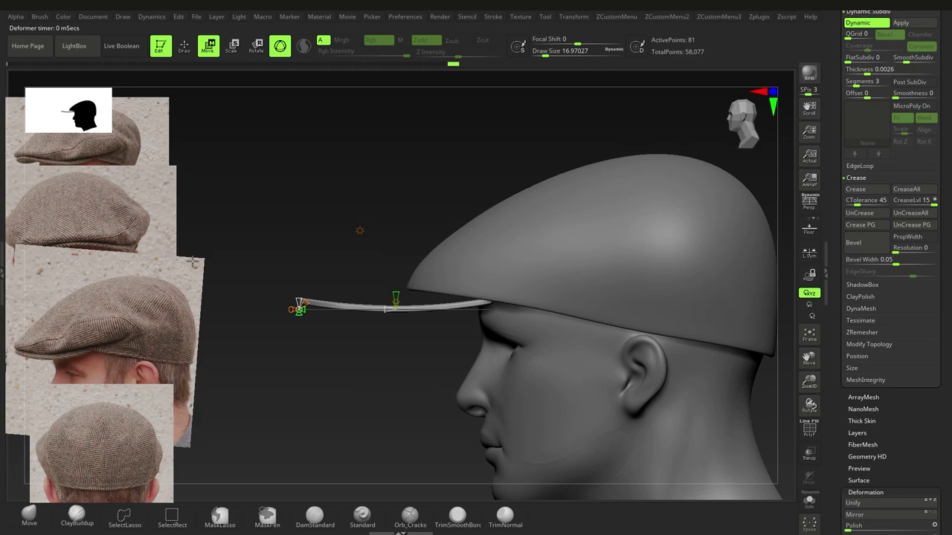
- Reveal the front-view reference photo and arc the visor across its width so both sides curve down over the brow
{"action": "key", "text": "z"}
{"action": "left_click_drag", "start_coordinate": [110, 265], "coordinate": [110, 313]}
{"action": "key", "text": "z"}
{"action": "mouse_move", "coordinate": [361, 315]}
{"action": "right_mouse_down"}
{"action": "mouse_move", "coordinate": [427, 318]}
{"action": "mouse_move", "coordinate": [377, 306]}
{"action": "right_mouse_up"}
{"action": "left_click_drag", "start_coordinate": [372, 299], "coordinate": [373, 318]}
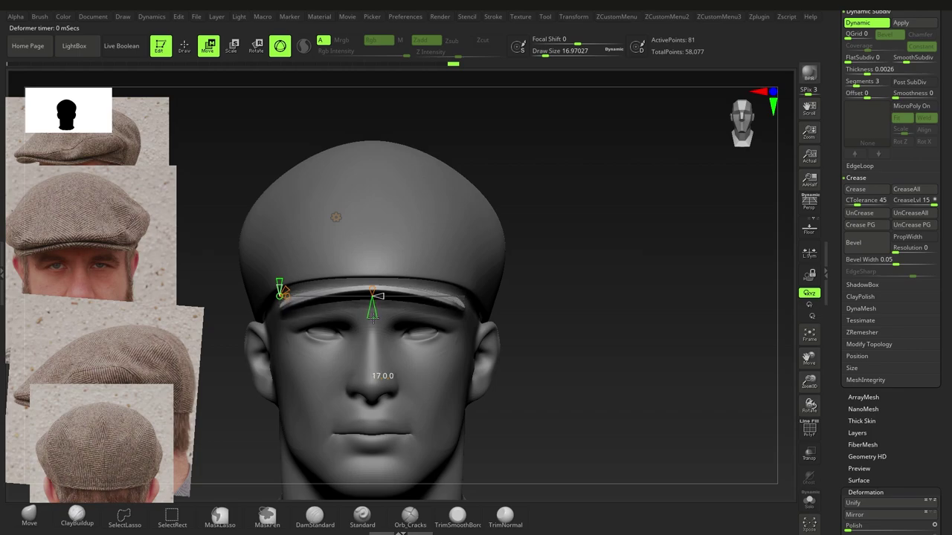
{"action": "left_click_drag", "start_coordinate": [521, 321], "coordinate": [396, 313]}
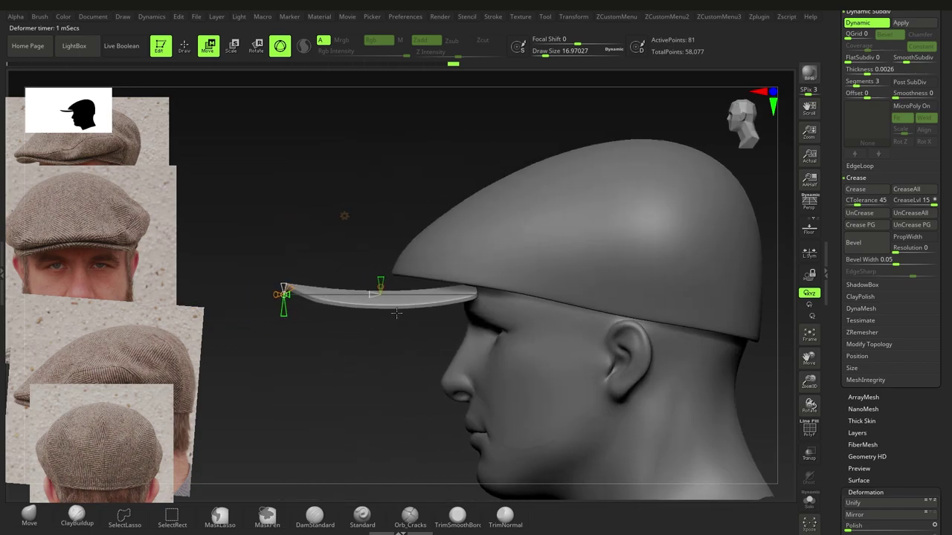
- Rearrange the side-view and back-view reference photos so the cap's side profile is less covered
{"action": "key", "text": "z"}
{"action": "left_click_drag", "start_coordinate": [169, 347], "coordinate": [166, 316]}
{"action": "key", "text": "z"}
{"action": "key", "text": "z"}
{"action": "mouse_move", "coordinate": [146, 411]}
{"action": "left_mouse_down"}
{"action": "mouse_move", "coordinate": [142, 426]}
{"action": "mouse_move", "coordinate": [132, 423]}
{"action": "left_mouse_up"}
{"action": "key", "text": "z"}
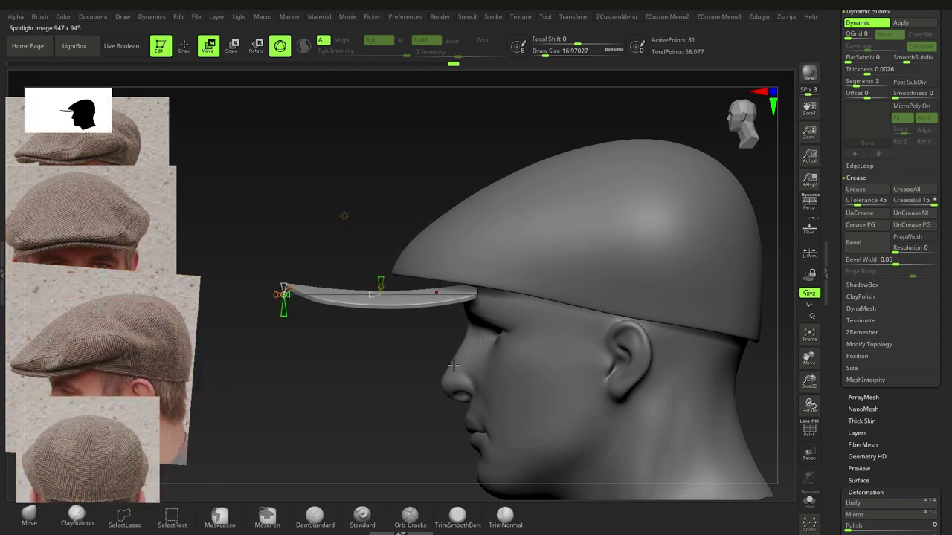
{"action": "mouse_move", "coordinate": [351, 314]}
{"action": "left_mouse_down"}
{"action": "mouse_move", "coordinate": [382, 321]}
{"action": "mouse_move", "coordinate": [400, 313]}
{"action": "mouse_move", "coordinate": [366, 306]}
{"action": "mouse_move", "coordinate": [363, 322]}
{"action": "left_mouse_up"}
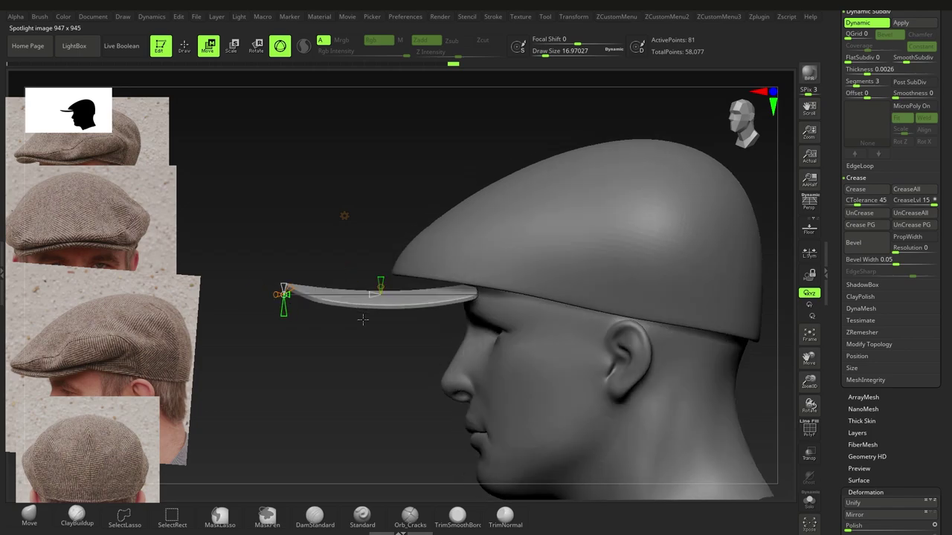
- Set the visor's thickness segments to 2 and its dynamic thickness to 0.00339, and accept the Bend Arc deformation
{"action": "left_click_drag", "start_coordinate": [842, 82], "coordinate": [842, 149]}
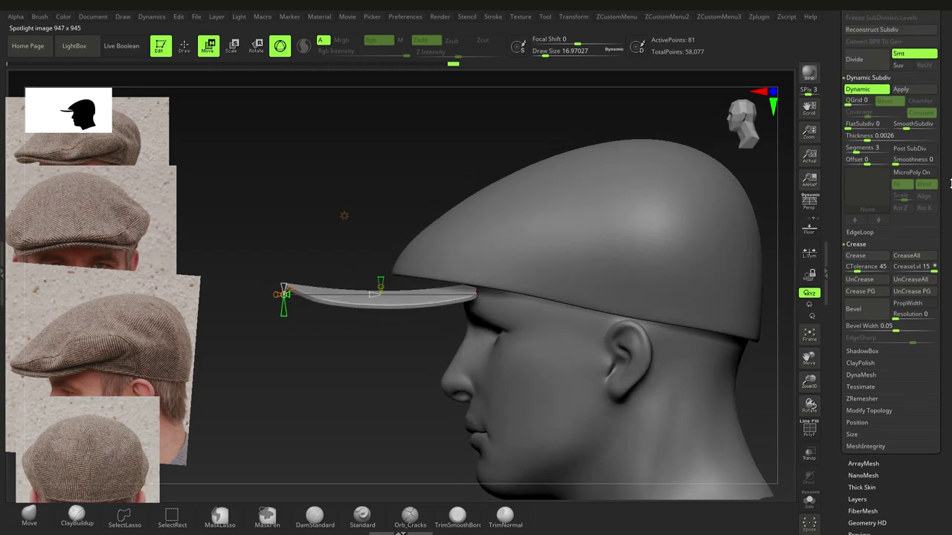
{"action": "left_click", "coordinate": [853, 152]}
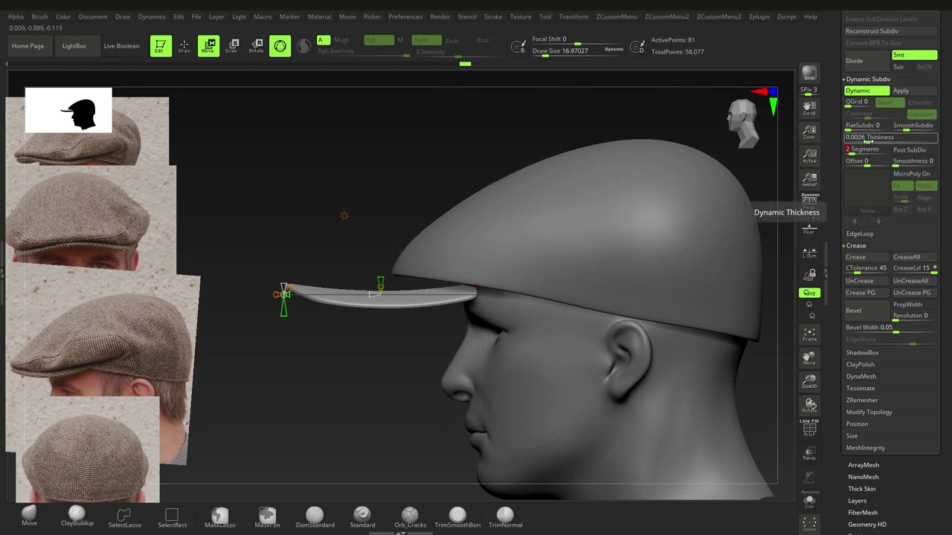
{"action": "left_click_drag", "start_coordinate": [867, 141], "coordinate": [868, 141]}
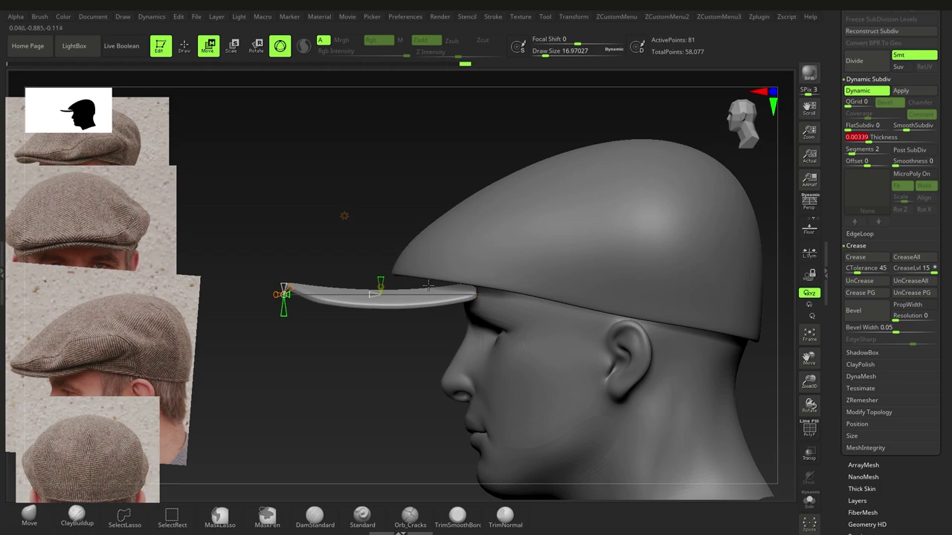
{"action": "left_click", "coordinate": [344, 216]}
{"action": "left_click", "coordinate": [503, 217]}
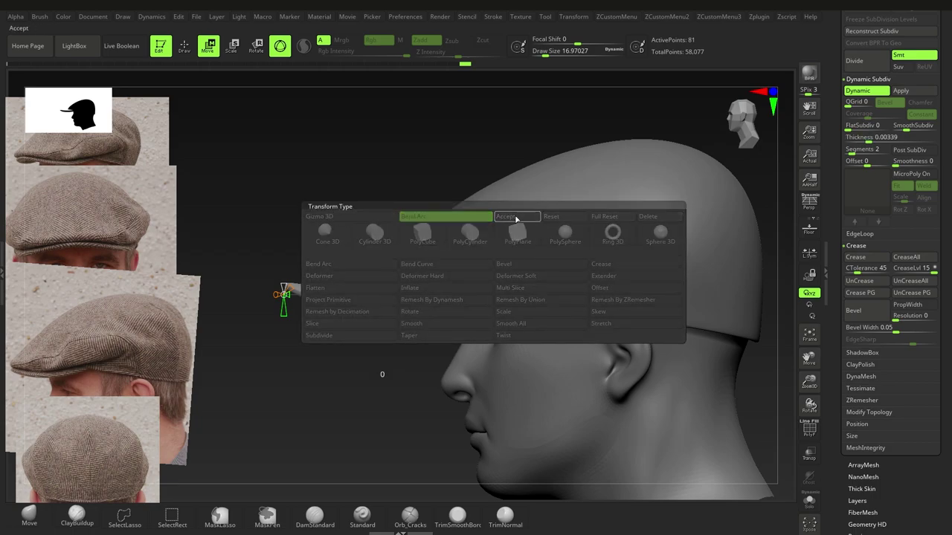
- Slide the visor back beneath the cap's front edge and widen it slightly along X, judging the fit from below
{"action": "left_click_drag", "start_coordinate": [451, 253], "coordinate": [512, 246]}
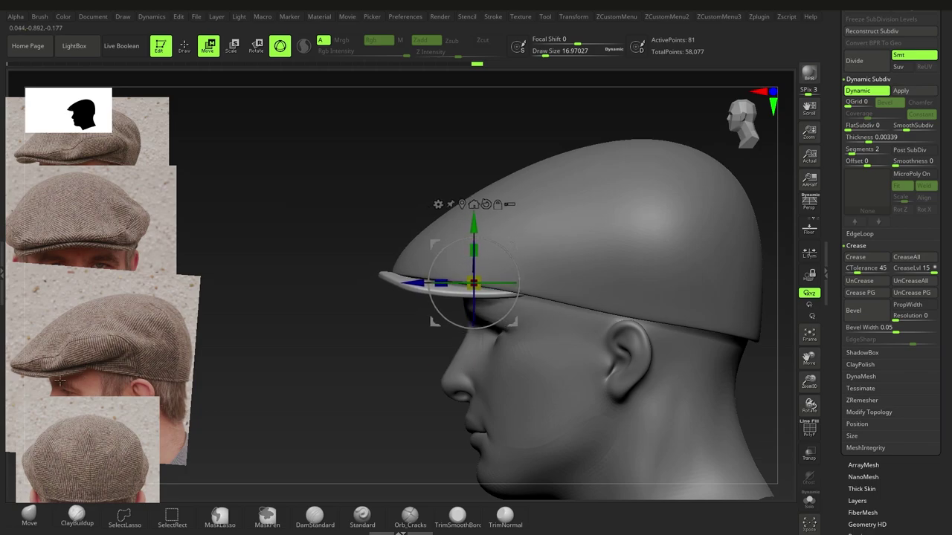
{"action": "left_click_drag", "start_coordinate": [520, 249], "coordinate": [526, 244]}
{"action": "key", "text": "q"}
{"action": "mouse_move", "coordinate": [542, 322]}
{"action": "right_mouse_down", "text": "alt"}
{"action": "mouse_move", "coordinate": [497, 336]}
{"action": "mouse_move", "coordinate": [504, 257]}
{"action": "mouse_move", "coordinate": [484, 327]}
{"action": "mouse_move", "coordinate": [472, 279]}
{"action": "right_mouse_up", "text": "alt"}
{"action": "key", "text": "w"}
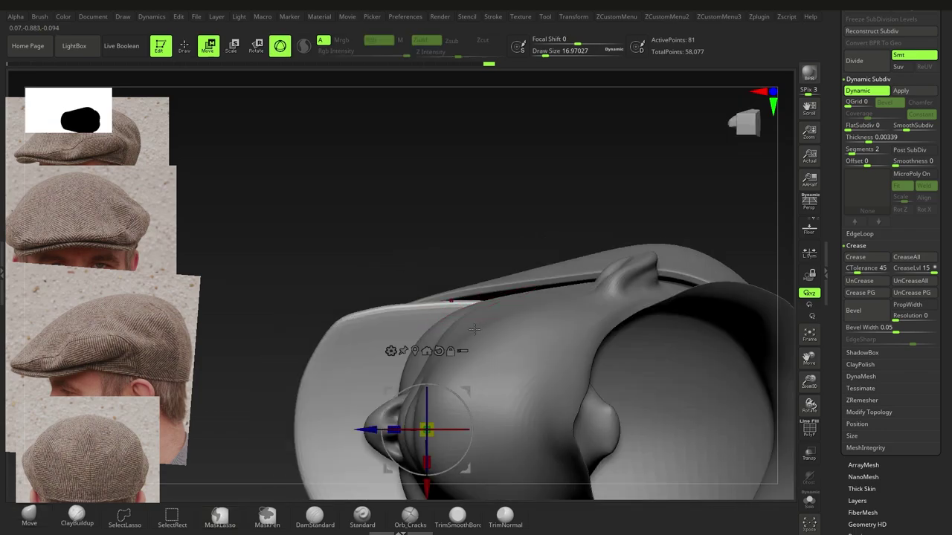
{"action": "right_click_drag", "start_coordinate": [449, 332], "coordinate": [452, 287], "text": "alt"}
{"action": "left_click_drag", "start_coordinate": [429, 414], "coordinate": [431, 420]}
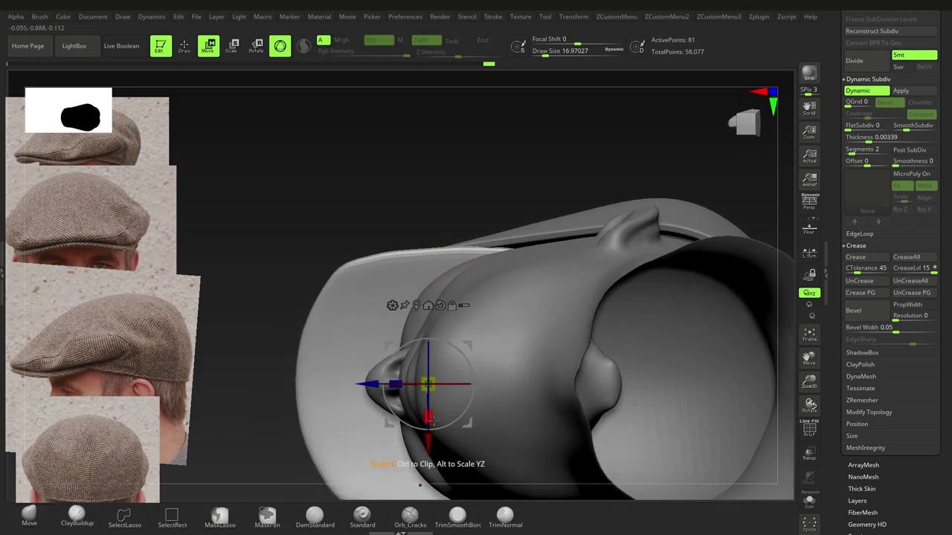
{"action": "key", "text": "q"}
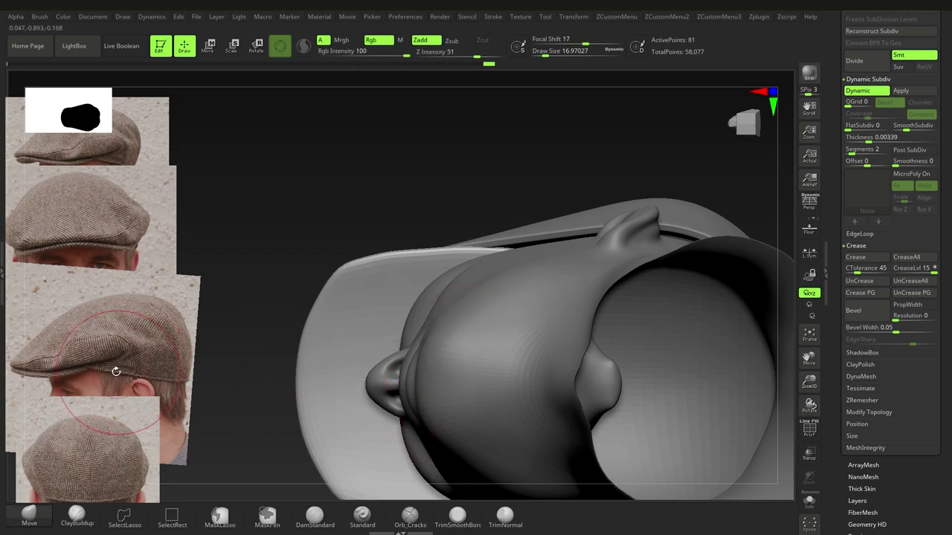
- Set the draw size to about 44 and examine from below how the cap's side rim meets the visor
{"action": "left_click", "coordinate": [554, 221], "text": "alt"}
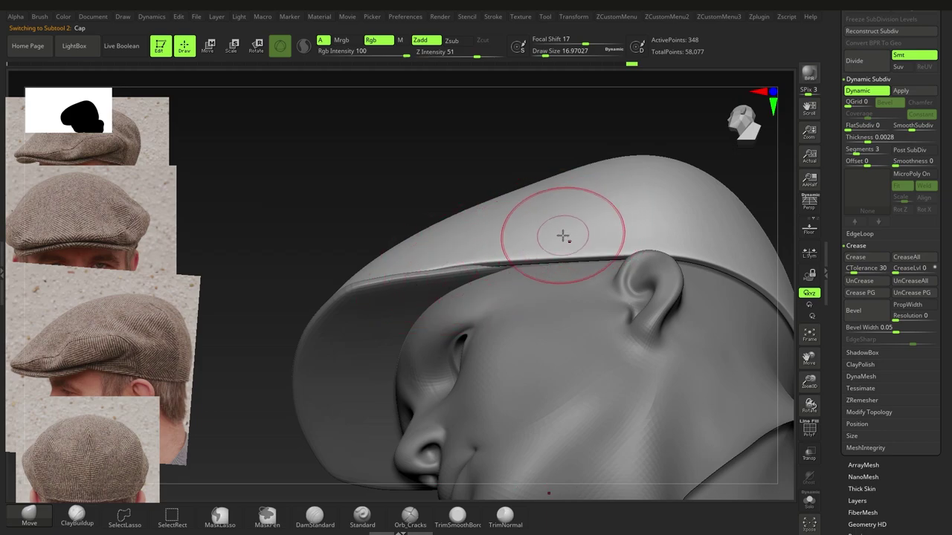
{"action": "left_click", "coordinate": [408, 295], "text": "alt"}
{"action": "right_click_drag", "start_coordinate": [411, 298], "coordinate": [427, 283]}
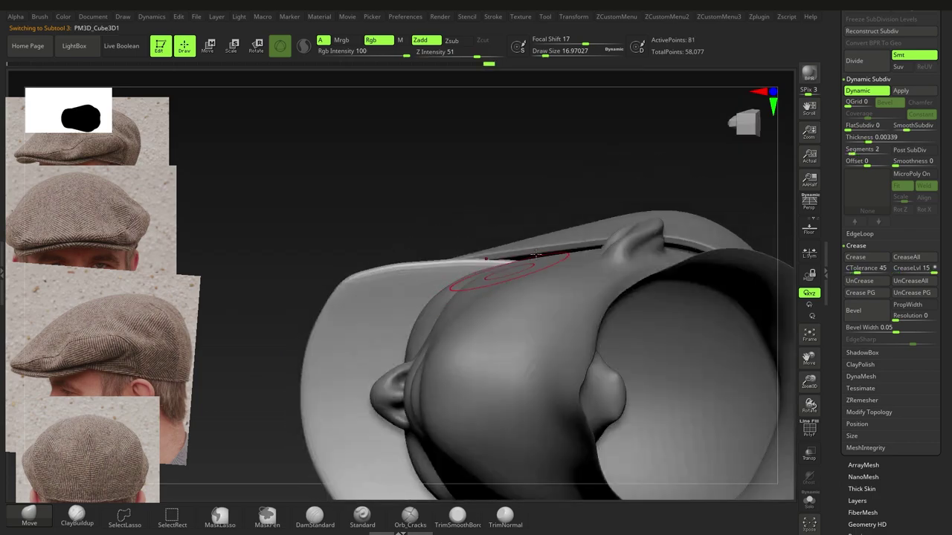
{"action": "right_click_drag", "start_coordinate": [521, 271], "coordinate": [488, 275]}
{"action": "left_click", "coordinate": [487, 278], "text": "alt"}
{"action": "key", "text": "s"}
{"action": "mouse_move", "coordinate": [493, 277]}
{"action": "left_mouse_down"}
{"action": "mouse_move", "coordinate": [503, 278]}
{"action": "mouse_move", "coordinate": [481, 290]}
{"action": "left_mouse_up"}
{"action": "key", "text": "s"}
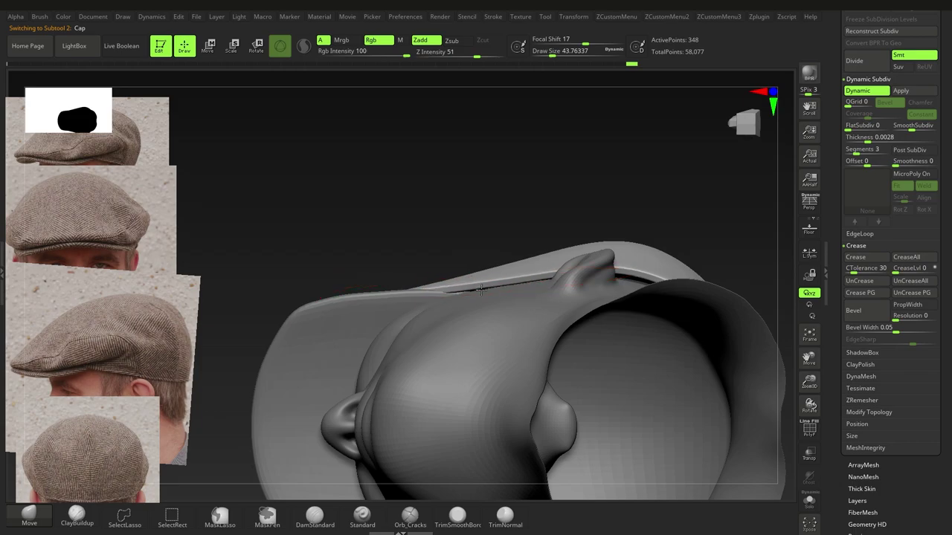
{"action": "mouse_move", "coordinate": [477, 298]}
{"action": "right_mouse_down"}
{"action": "mouse_move", "coordinate": [493, 289]}
{"action": "mouse_move", "coordinate": [478, 298]}
{"action": "right_mouse_up"}
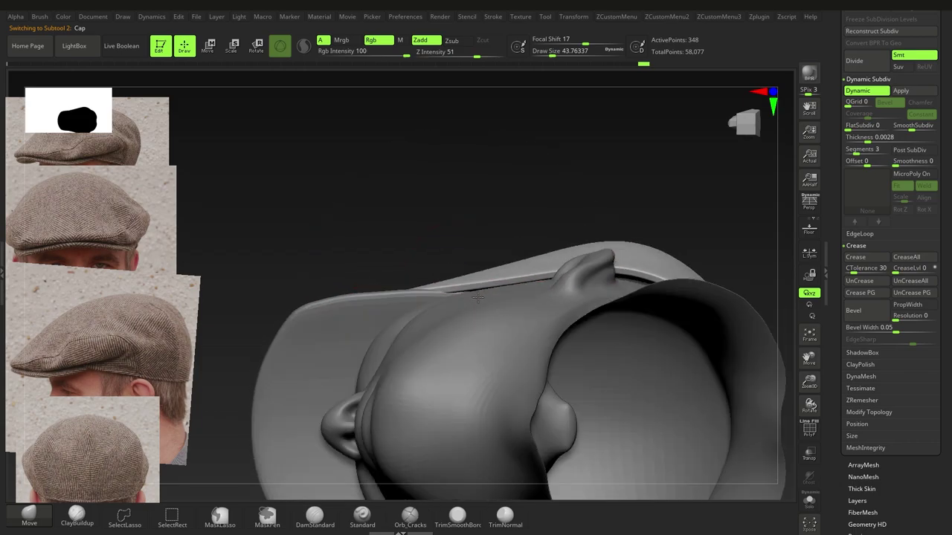
{"action": "left_click", "coordinate": [391, 302], "text": "alt"}
{"action": "key", "text": "w"}
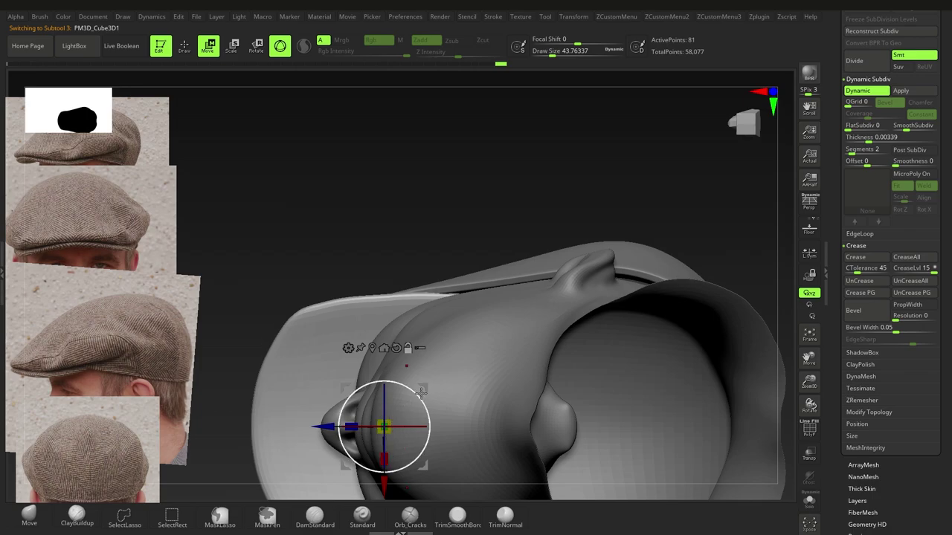
{"action": "left_click_drag", "start_coordinate": [421, 394], "coordinate": [388, 348]}
{"action": "key", "text": "q"}
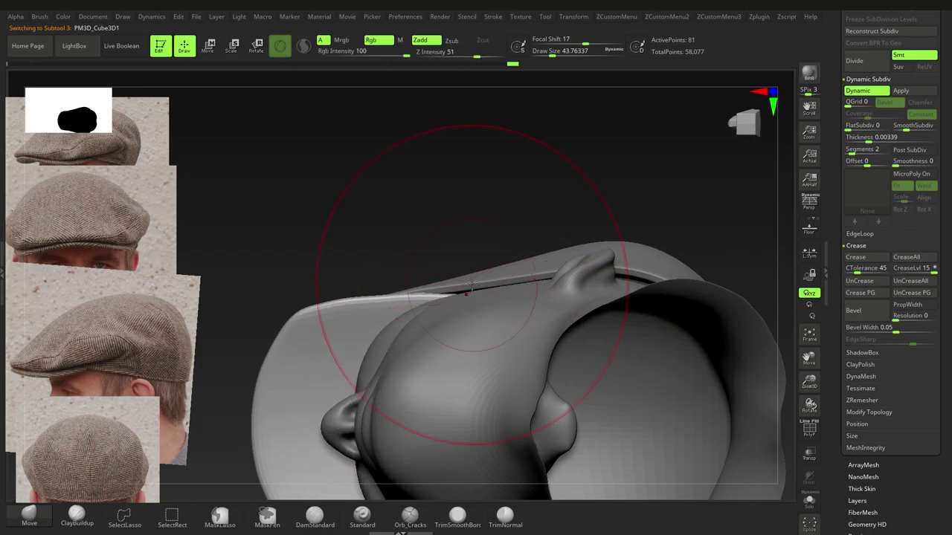
- Select the cap crown and examine how its outline sits over the visor from above and in side profile
{"action": "left_click", "coordinate": [514, 271], "text": "alt"}
{"action": "mouse_move", "coordinate": [468, 291]}
{"action": "right_mouse_down", "text": "shift"}
{"action": "mouse_move", "coordinate": [538, 302]}
{"action": "mouse_move", "coordinate": [475, 312]}
{"action": "mouse_move", "coordinate": [473, 298]}
{"action": "right_mouse_up", "text": "shift"}
{"action": "right_click_drag", "start_coordinate": [433, 261], "coordinate": [427, 327], "text": "shift"}
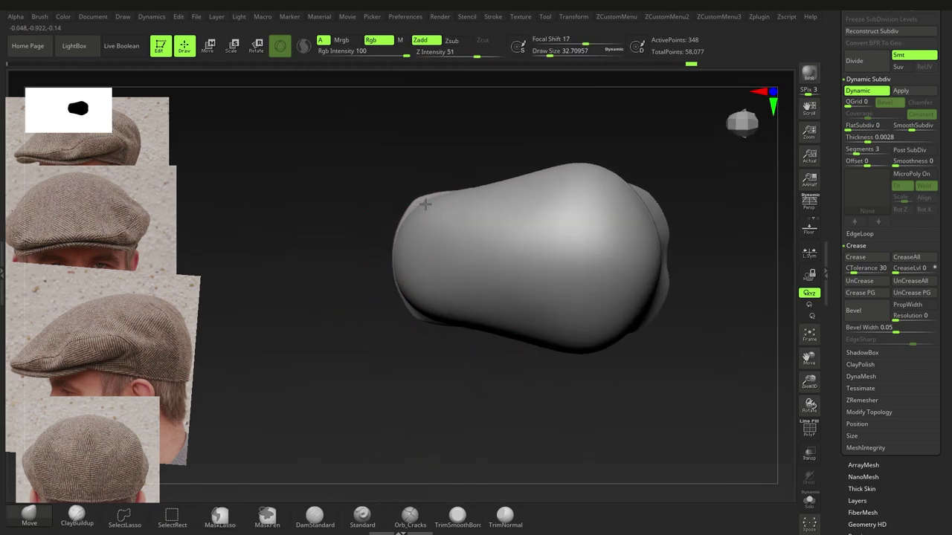
{"action": "right_click_drag", "start_coordinate": [525, 185], "coordinate": [488, 339]}
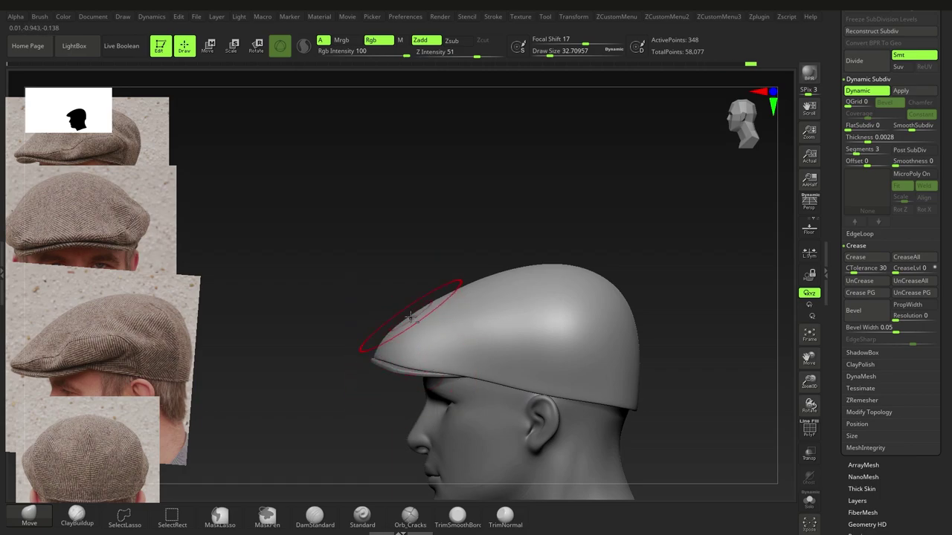
- Create a new subtool folder titled Cap for the cap parts
{"action": "left_click_drag", "start_coordinate": [930, 353], "coordinate": [930, 426]}
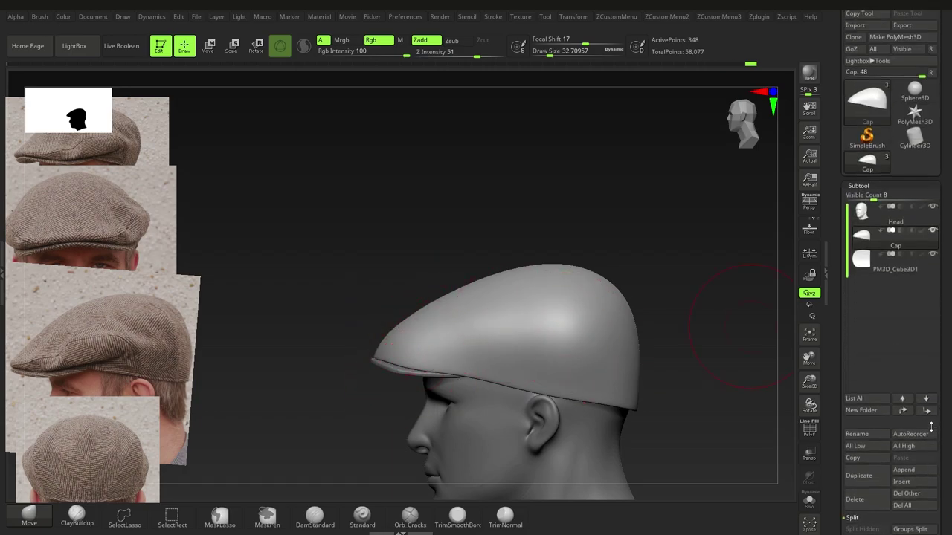
{"action": "left_click", "coordinate": [863, 411]}
{"action": "type", "text": "Cap"}
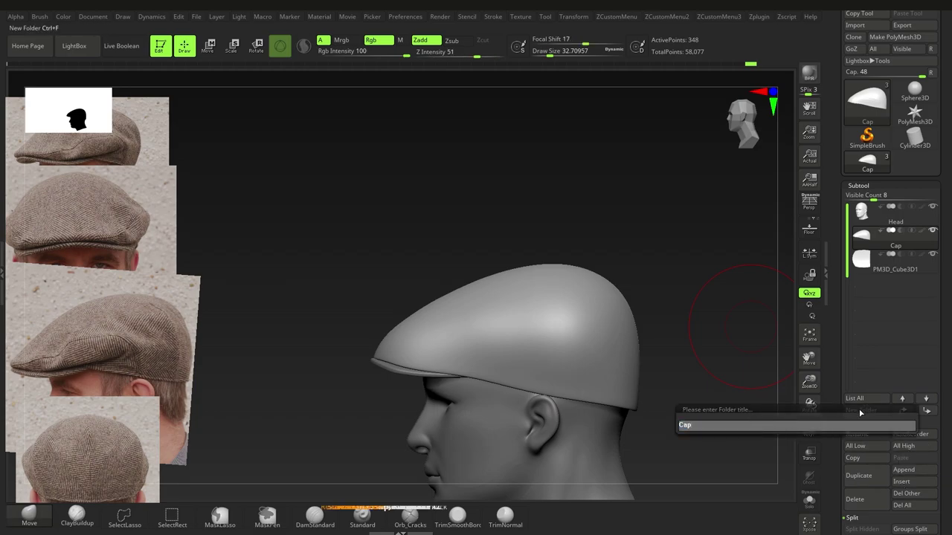
- Name the new subtool folder Cap and move the PM3D_Cube3D1 subtool into it
{"action": "key", "text": "Return"}
{"action": "left_click", "coordinate": [900, 288]}
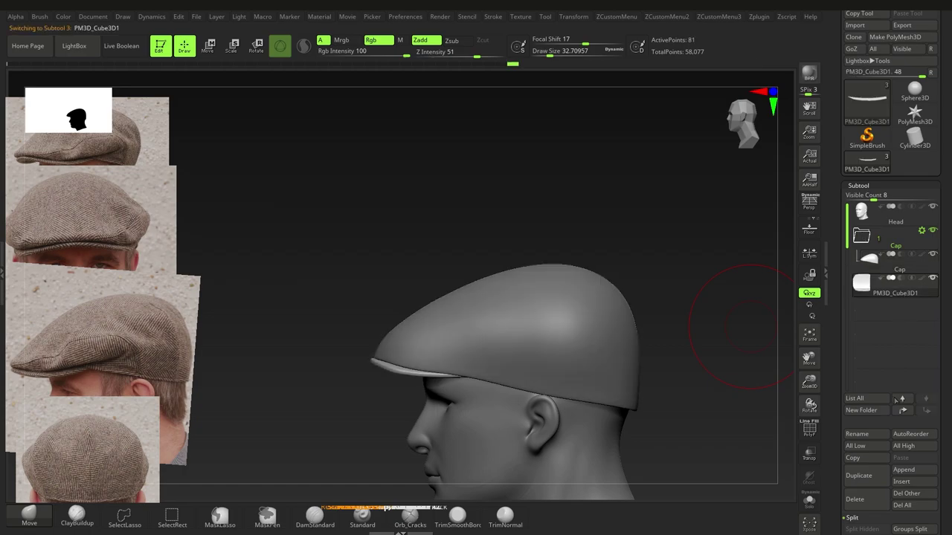
{"action": "left_click", "coordinate": [902, 410]}
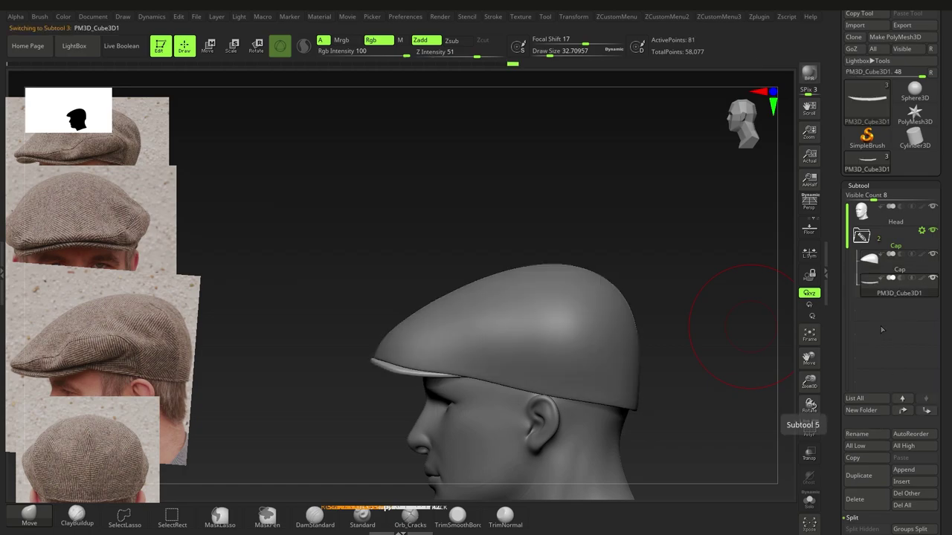
- Rename the PM3D_Cube3D1 subtool as Visor
{"action": "left_click", "coordinate": [866, 435]}
{"action": "type", "text": "Visor"}
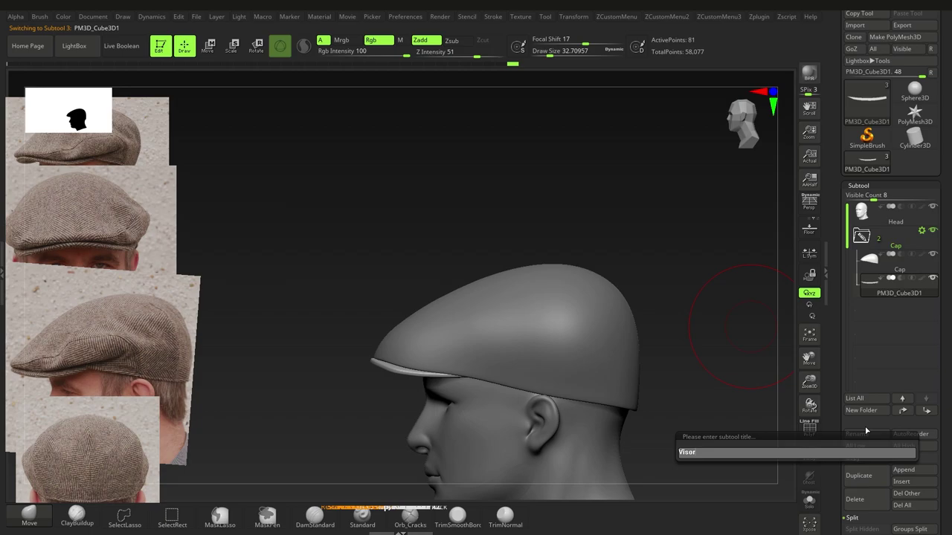
{"action": "key", "text": "Return"}
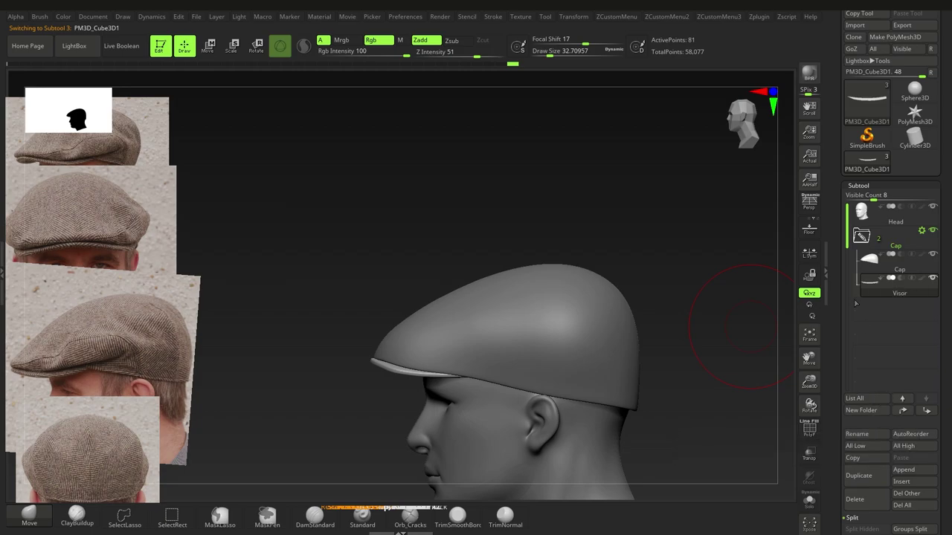
- Collapse the Cap folder and duplicate it together with its subtools
{"action": "left_click", "coordinate": [856, 241]}
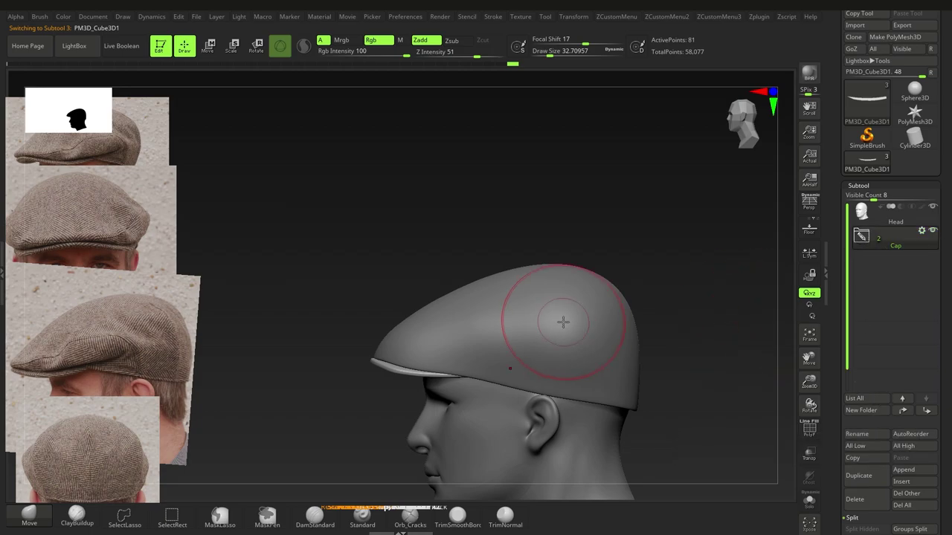
{"action": "key", "text": "ctrl+shift+d"}
{"action": "left_click", "coordinate": [527, 349]}
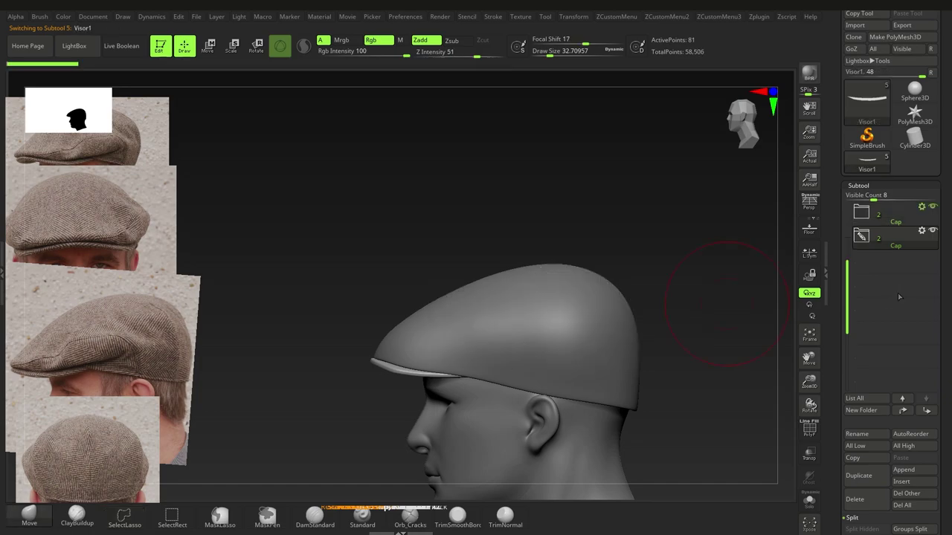
- Hide the original Cap folder, then expand the duplicate folder and make its Cap1 and Visor1 subtools visible
{"action": "left_click_drag", "start_coordinate": [849, 302], "coordinate": [848, 234]}
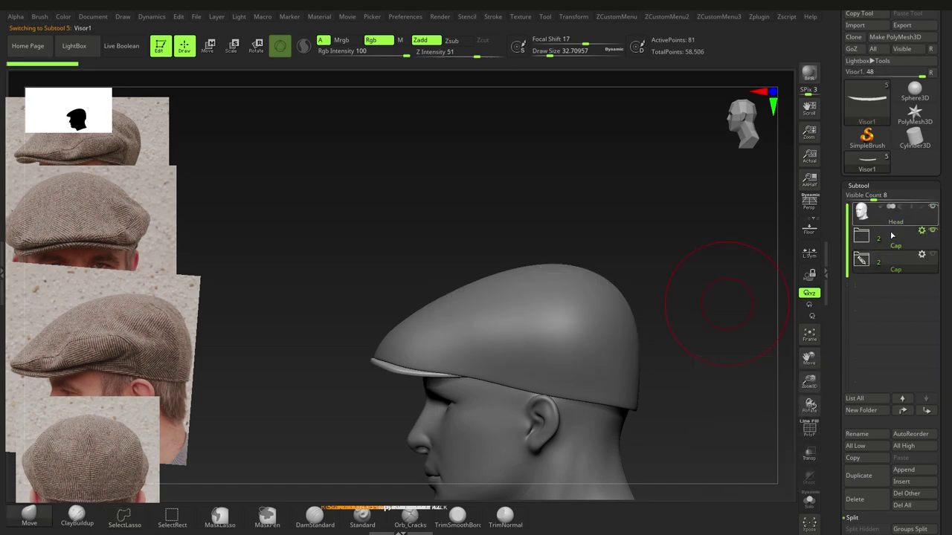
{"action": "left_click", "coordinate": [895, 245]}
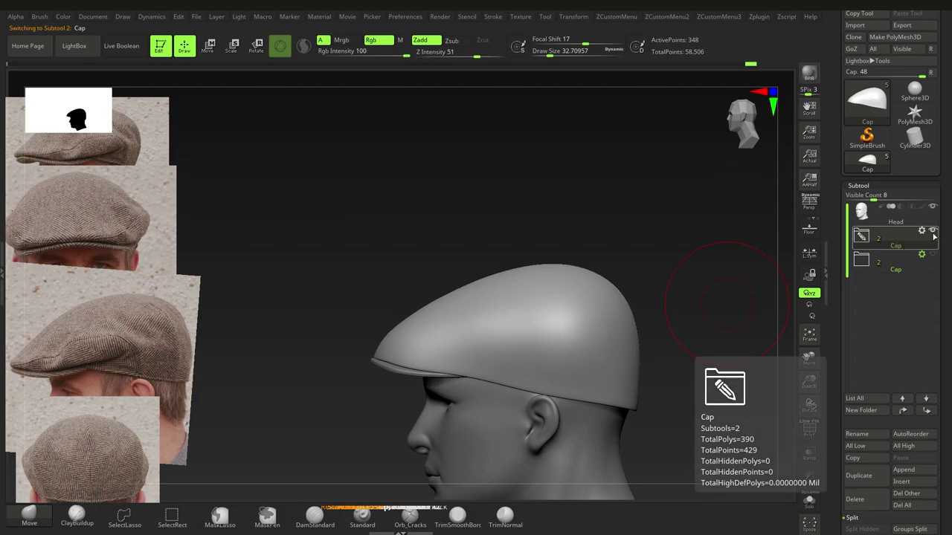
{"action": "left_click", "coordinate": [934, 233]}
{"action": "left_click", "coordinate": [896, 268]}
{"action": "left_click", "coordinate": [861, 261]}
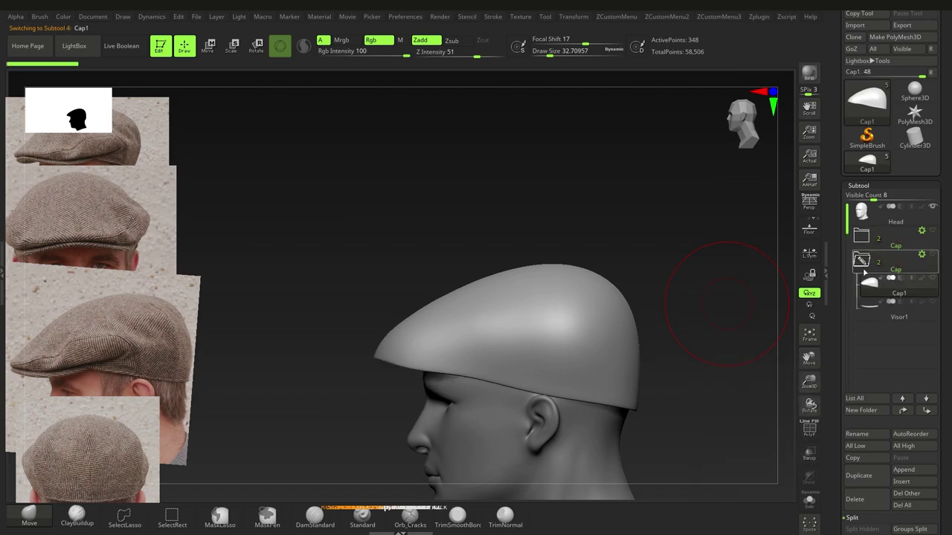
{"action": "left_click", "coordinate": [933, 302]}
- Set Cap1's Dynamic Subdiv segments to 2 and its thickness to 0.00339
{"action": "right_click_drag", "start_coordinate": [553, 385], "coordinate": [584, 342], "text": "alt"}
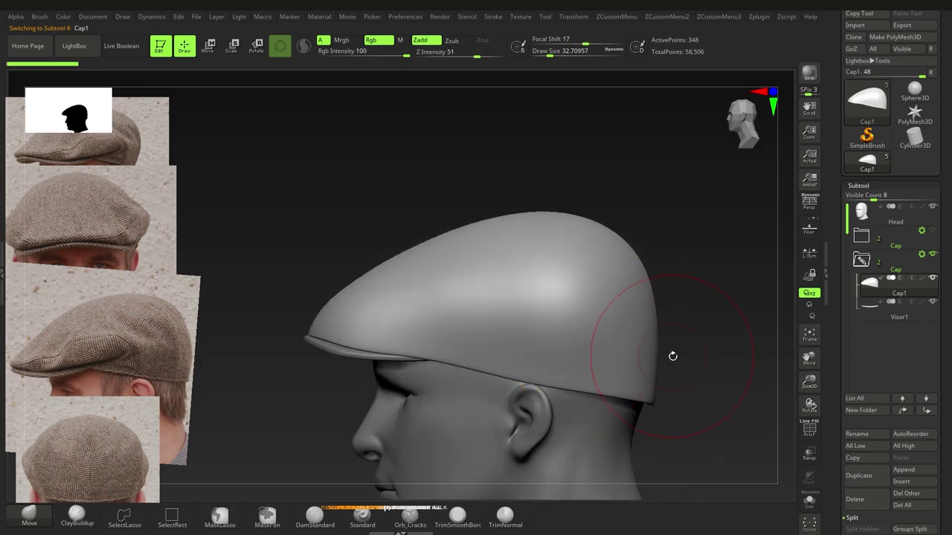
{"action": "key", "text": "space"}
{"action": "left_click_drag", "start_coordinate": [942, 282], "coordinate": [944, 223]}
{"action": "right_click_drag", "start_coordinate": [494, 249], "coordinate": [488, 375]}
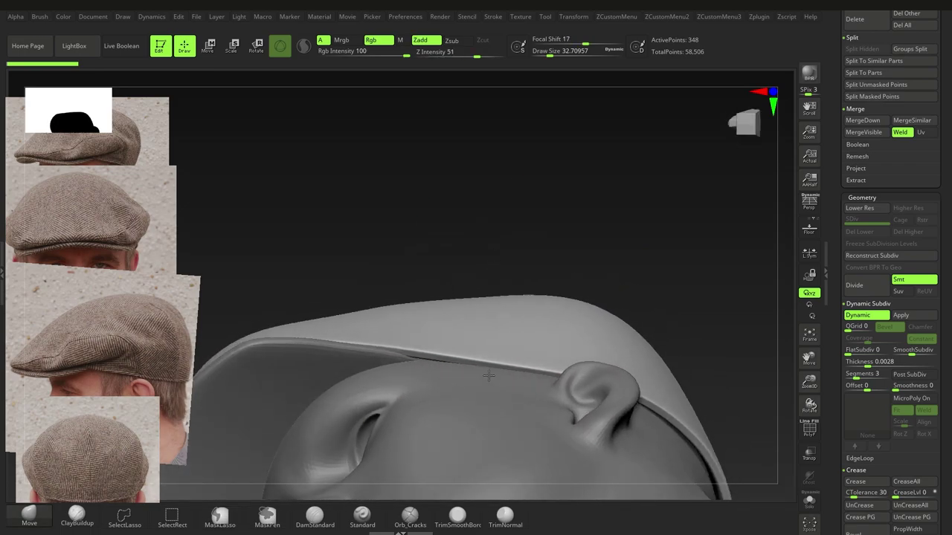
{"action": "scroll", "coordinate": [950, 316], "scroll_direction": "down", "scroll_amount": 3}
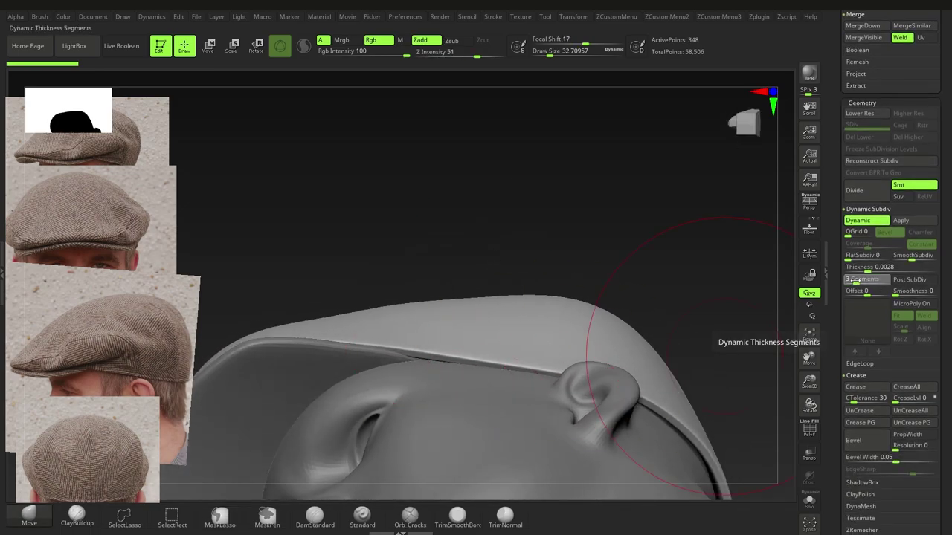
{"action": "left_click_drag", "start_coordinate": [852, 282], "coordinate": [852, 282]}
{"action": "mouse_move", "coordinate": [594, 371]}
{"action": "right_mouse_down"}
{"action": "mouse_move", "coordinate": [602, 337]}
{"action": "mouse_move", "coordinate": [590, 360]}
{"action": "right_mouse_up"}
{"action": "left_click_drag", "start_coordinate": [867, 272], "coordinate": [870, 271]}
{"action": "mouse_move", "coordinate": [485, 334]}
{"action": "right_mouse_down", "text": "shift"}
{"action": "mouse_move", "coordinate": [461, 420]}
{"action": "mouse_move", "coordinate": [491, 350]}
{"action": "right_mouse_up", "text": "shift"}
- Apply the dynamic subdivision to Cap1 and delete its lower subdivision levels
{"action": "left_click_drag", "start_coordinate": [948, 370], "coordinate": [949, 205]}
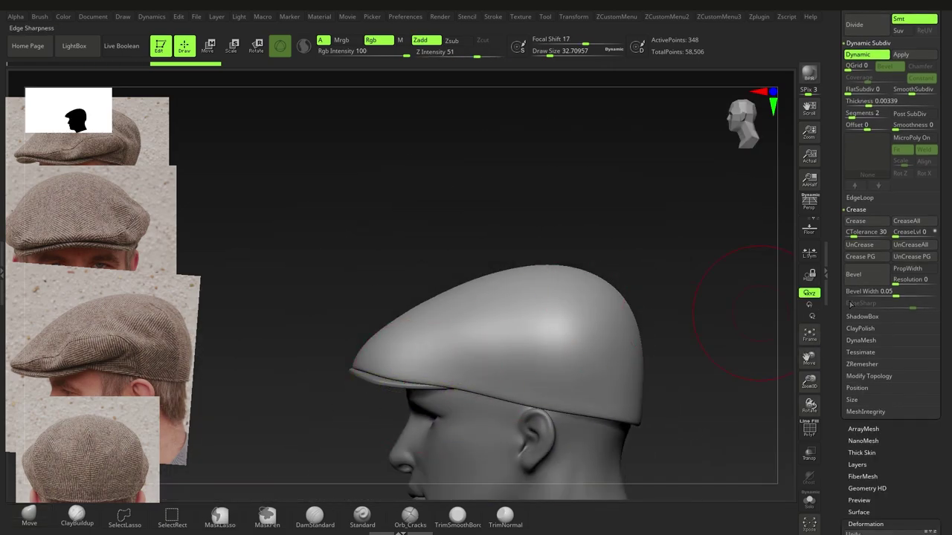
{"action": "left_click_drag", "start_coordinate": [887, 425], "coordinate": [885, 532]}
{"action": "left_click", "coordinate": [871, 247]}
{"action": "left_click", "coordinate": [871, 247]}
{"action": "left_click", "coordinate": [899, 259]}
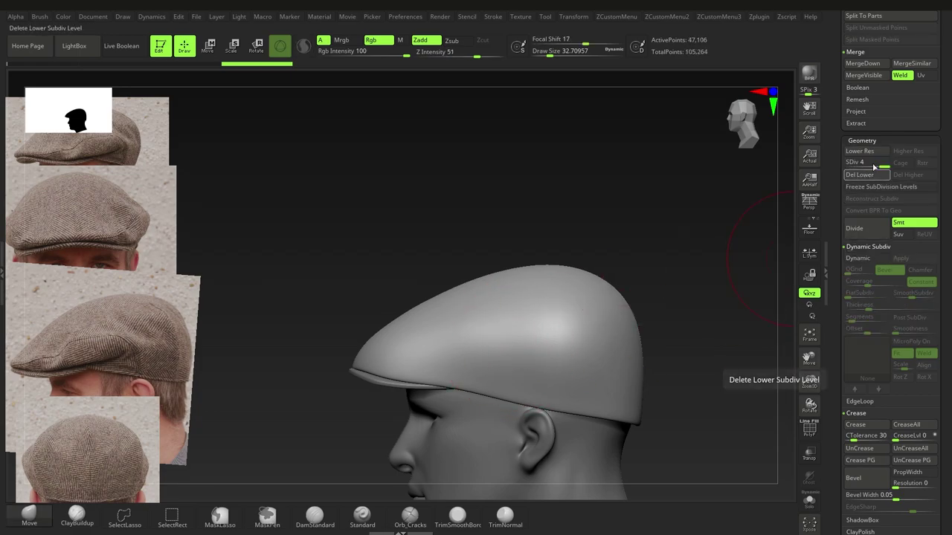
{"action": "left_click", "coordinate": [858, 175]}
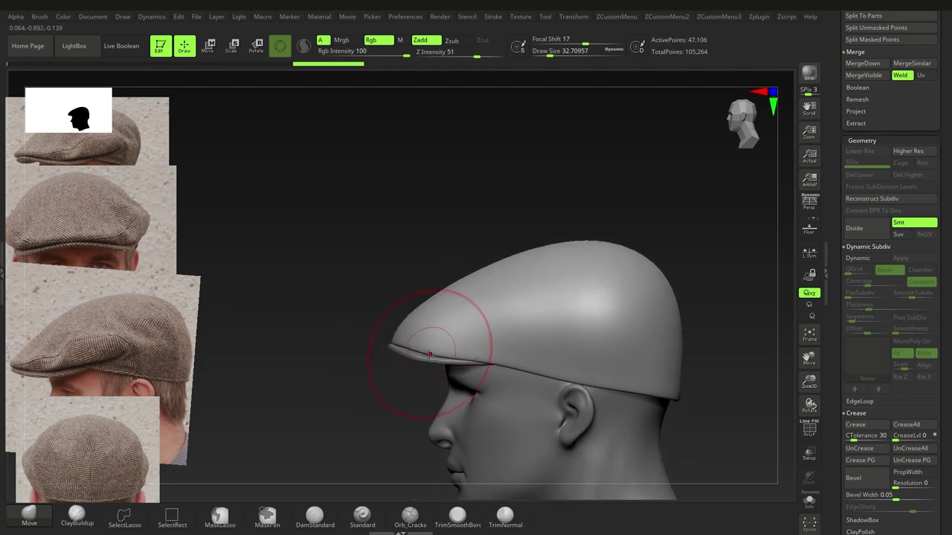
- Apply the dynamic subdivision to Visor1 and delete its lower subdivision levels
{"action": "left_click", "coordinate": [428, 359], "text": "alt"}
{"action": "left_click", "coordinate": [903, 261]}
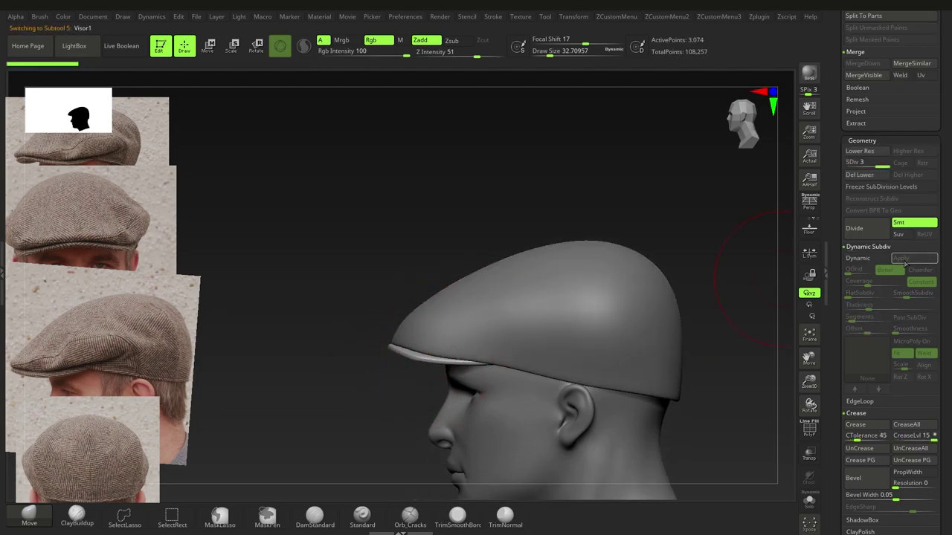
{"action": "left_click", "coordinate": [870, 177]}
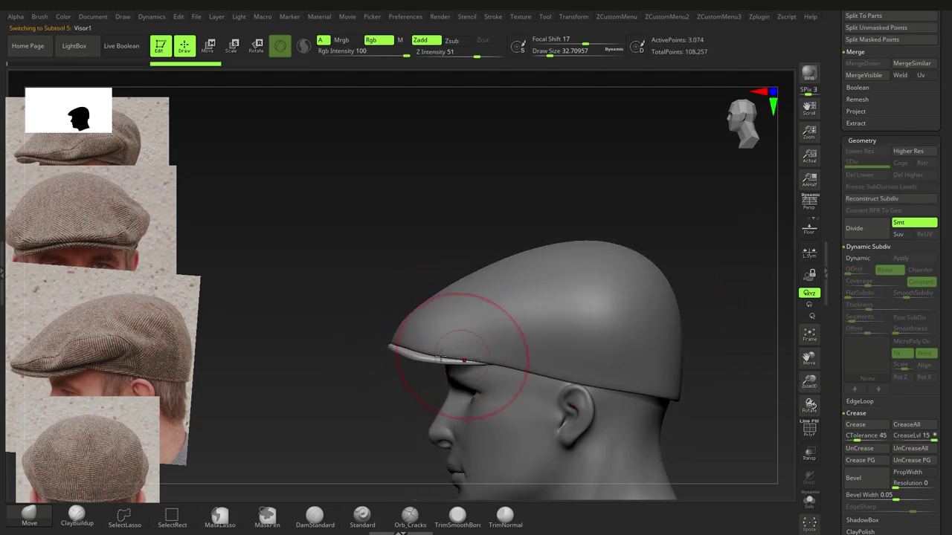
- Divide the Visor1 mesh once more and delete the lower level
{"action": "right_click_drag", "start_coordinate": [441, 360], "coordinate": [507, 398], "text": "ctrl"}
{"action": "key", "text": "ctrl+d"}
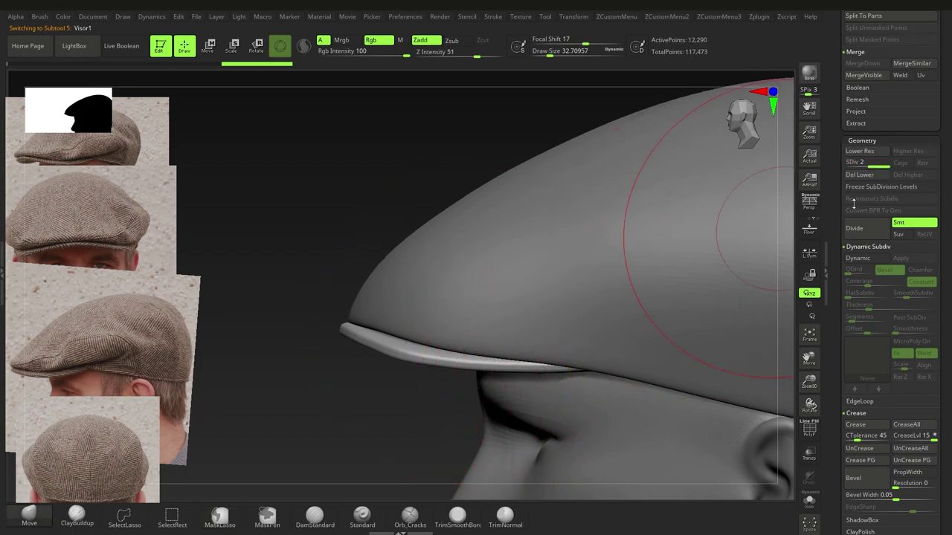
{"action": "left_click", "coordinate": [875, 177]}
- Examine the thickened visor and cap from the side and front, isolated and together with the head
{"action": "right_click_drag", "start_coordinate": [446, 323], "coordinate": [409, 298], "text": "ctrl"}
{"action": "right_click_drag", "start_coordinate": [501, 350], "coordinate": [417, 320], "text": "alt"}
{"action": "right_click_drag", "start_coordinate": [335, 318], "coordinate": [398, 298]}
{"action": "right_click_drag", "start_coordinate": [476, 327], "coordinate": [397, 327]}
{"action": "right_click_drag", "start_coordinate": [448, 302], "coordinate": [451, 332], "text": "ctrl"}
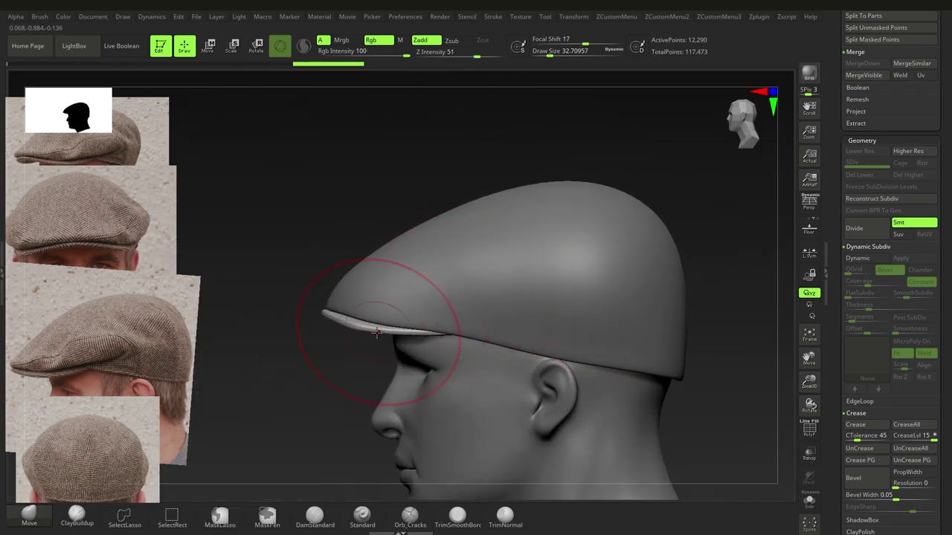
{"action": "mouse_move", "coordinate": [498, 323]}
{"action": "right_mouse_down"}
{"action": "mouse_move", "coordinate": [409, 297]}
{"action": "mouse_move", "coordinate": [513, 327]}
{"action": "mouse_move", "coordinate": [485, 316]}
{"action": "right_mouse_up"}
{"action": "left_click", "coordinate": [815, 511]}
{"action": "left_click", "coordinate": [816, 511]}
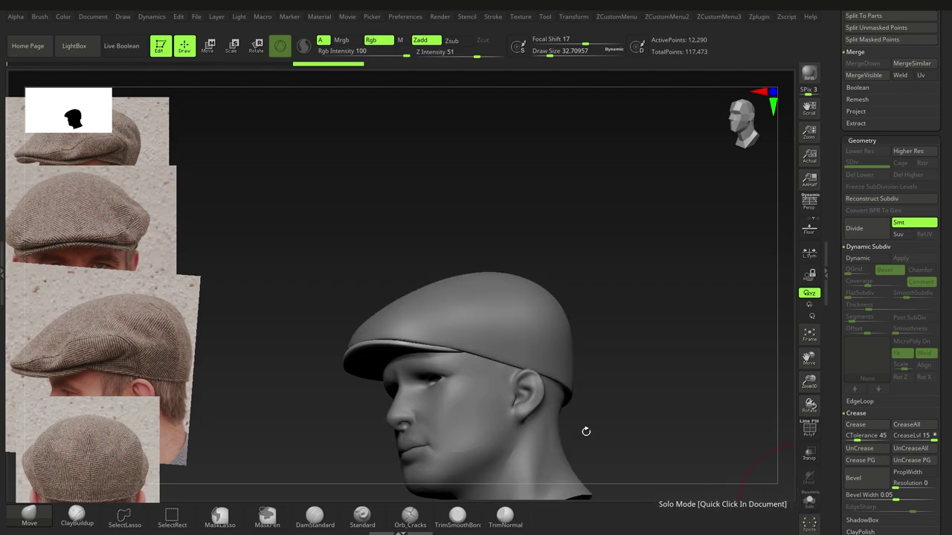
{"action": "right_click_drag", "start_coordinate": [584, 431], "coordinate": [537, 425]}
- Select the Cap1 subtool and open the brush's Auto Masking settings
{"action": "left_click", "coordinate": [488, 336], "text": "alt"}
{"action": "right_click_drag", "start_coordinate": [488, 338], "coordinate": [480, 352], "text": "ctrl"}
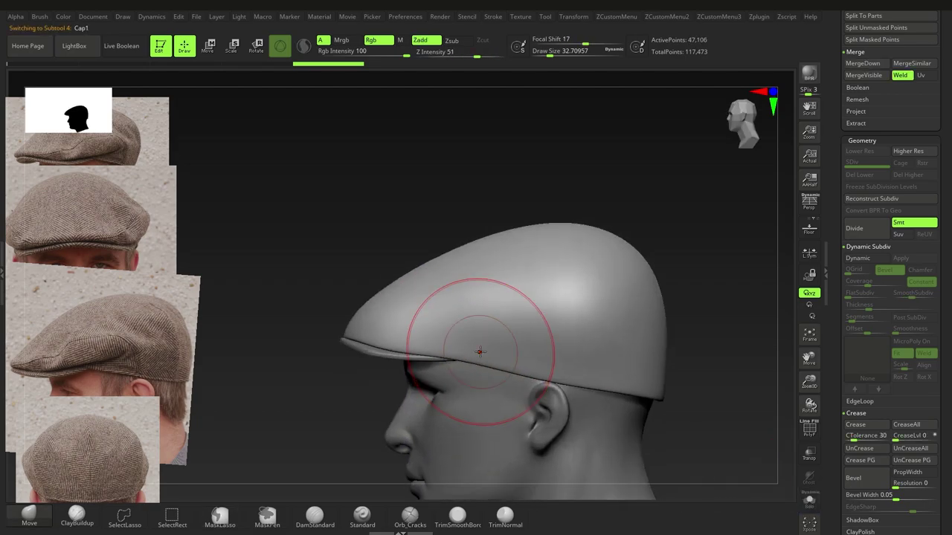
{"action": "left_click", "coordinate": [39, 16]}
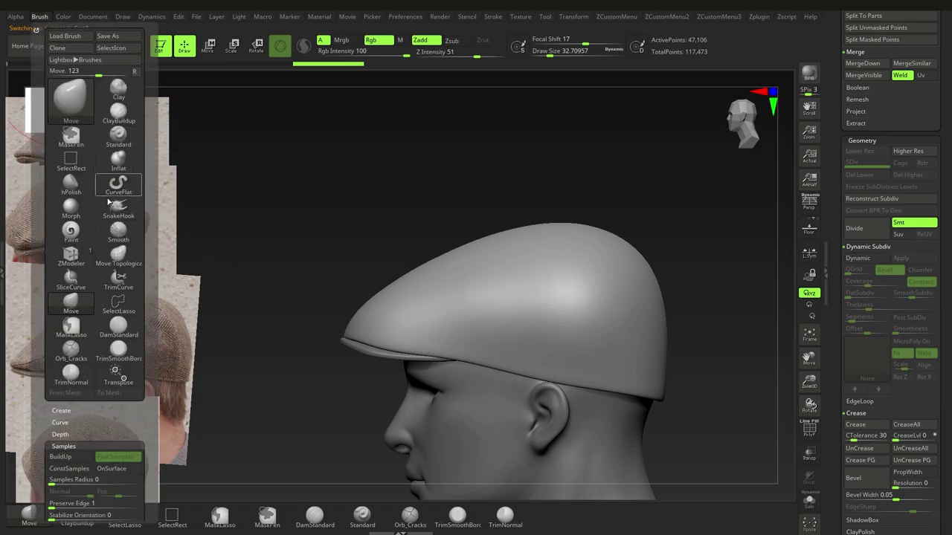
{"action": "left_click_drag", "start_coordinate": [154, 268], "coordinate": [153, 142]}
{"action": "left_click", "coordinate": [83, 329]}
{"action": "left_click", "coordinate": [93, 319]}
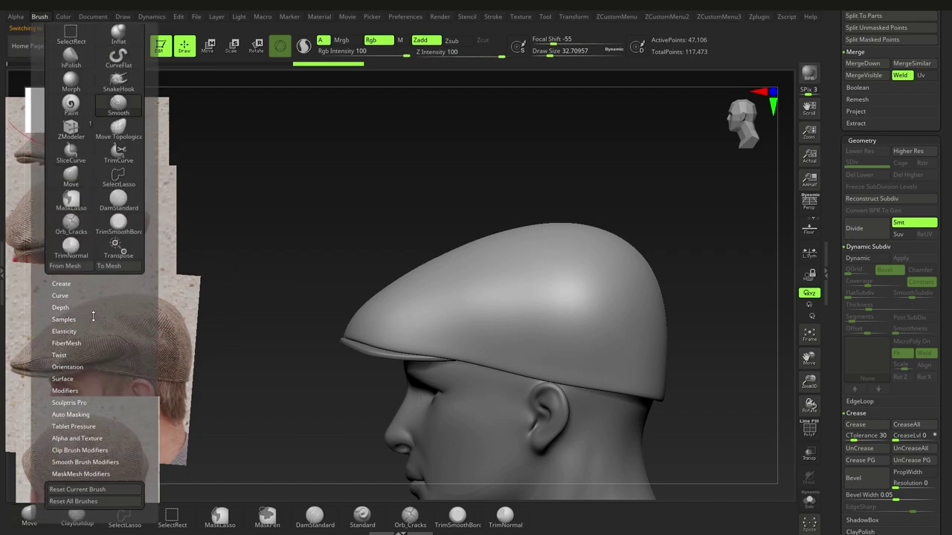
{"action": "scroll", "coordinate": [147, 391], "scroll_direction": "down", "scroll_amount": 1}
{"action": "left_click", "coordinate": [91, 393]}
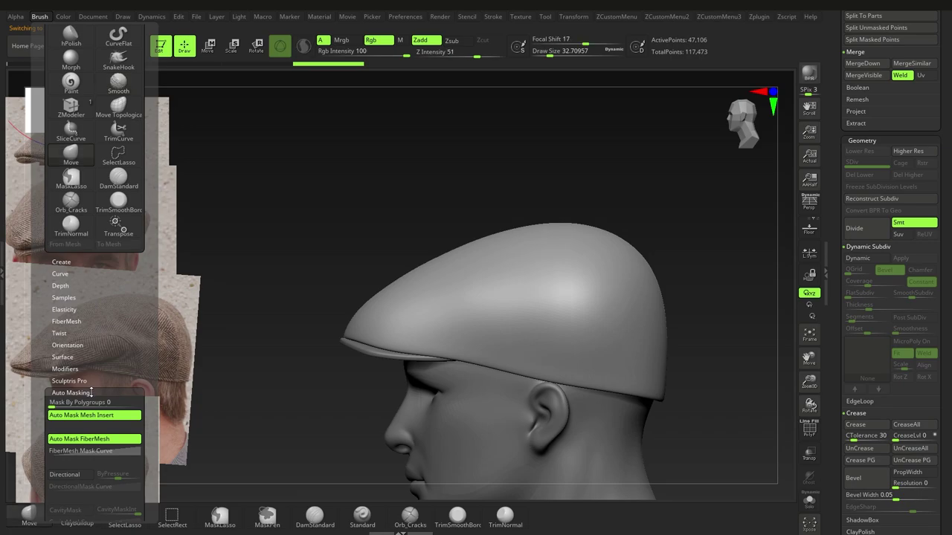
- Switch to the Standard brush at a Draw Size of about 6.6 and enable BackfaceMask in its auto masking options
{"action": "left_click", "coordinate": [366, 515]}
{"action": "key", "text": "s"}
{"action": "left_click_drag", "start_coordinate": [367, 394], "coordinate": [358, 392]}
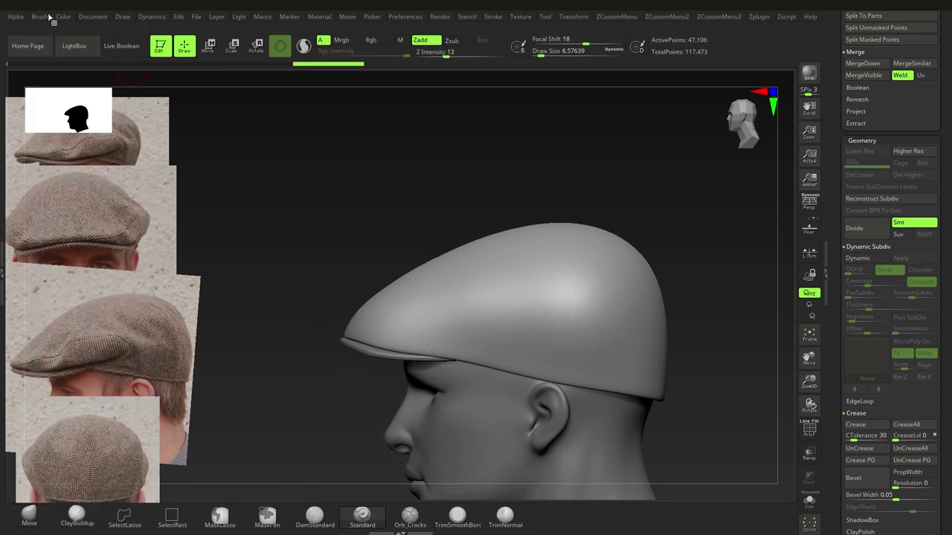
{"action": "left_click", "coordinate": [44, 17]}
{"action": "left_click_drag", "start_coordinate": [150, 321], "coordinate": [154, 250]}
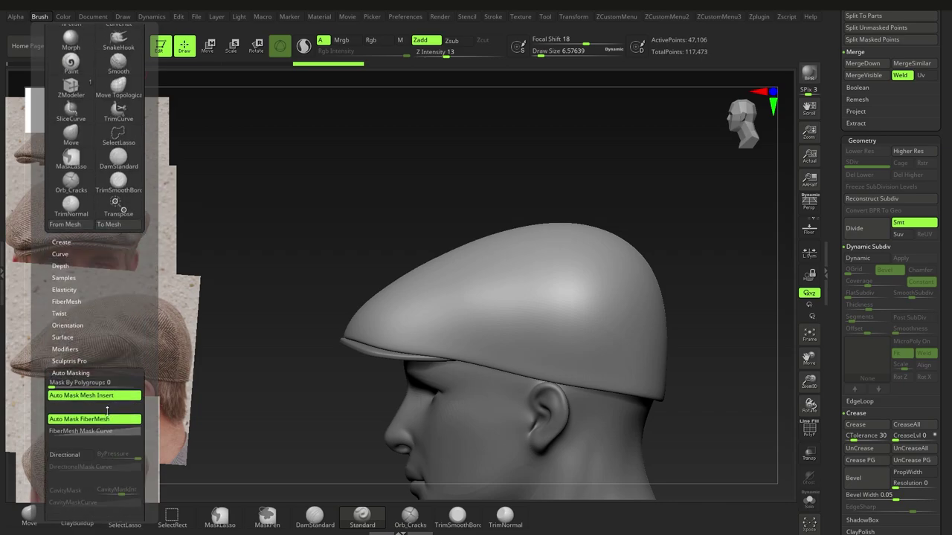
{"action": "scroll", "coordinate": [158, 431], "scroll_direction": "down", "scroll_amount": 2}
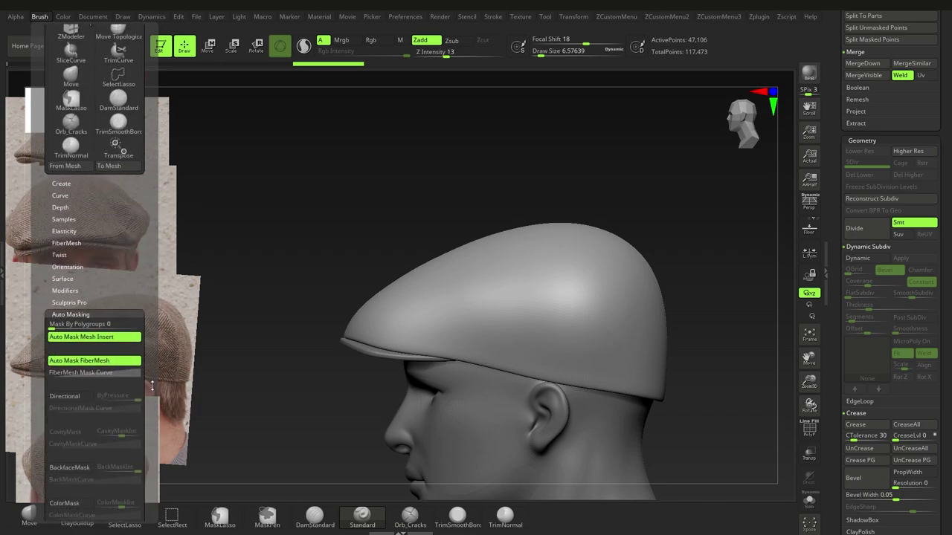
{"action": "left_click", "coordinate": [81, 468]}
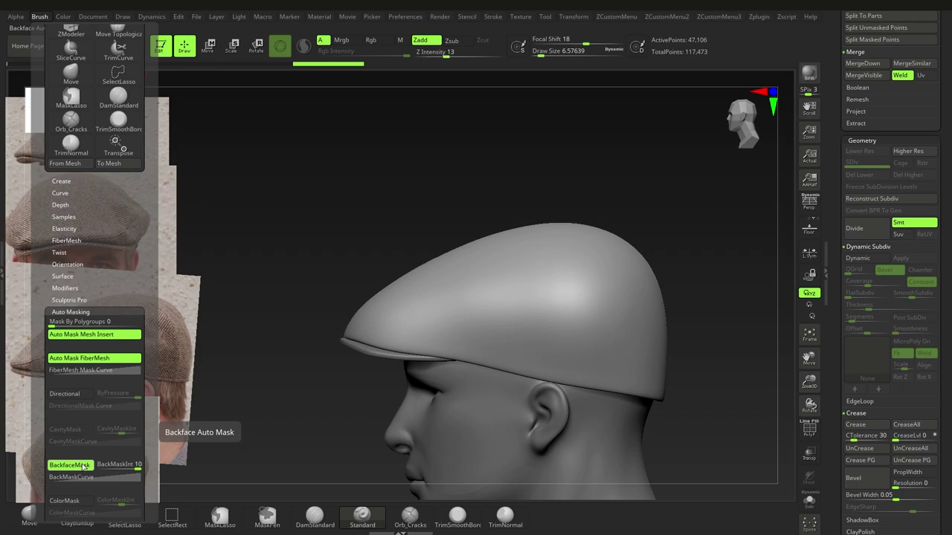
{"action": "key", "text": "1"}
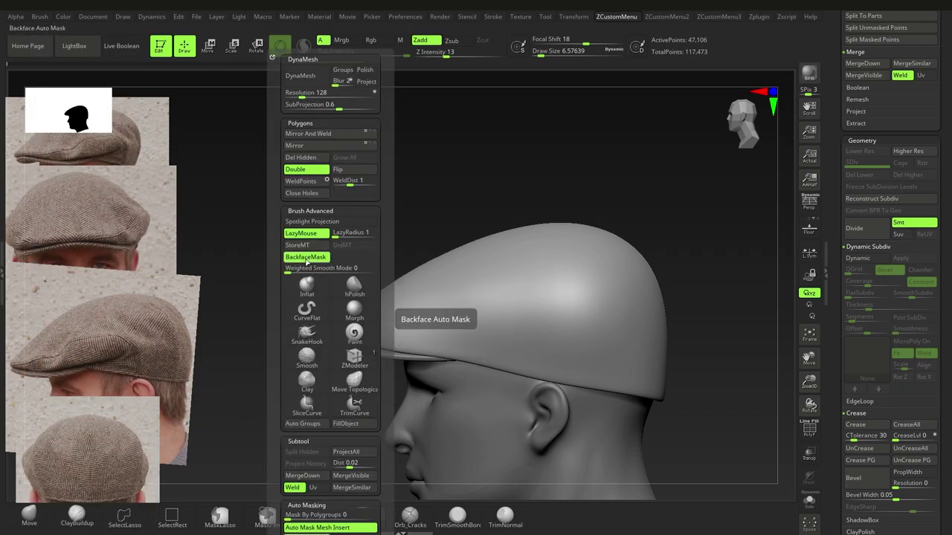
- Isolate Cap1, test BackfaceMask with a repeated stroke at Draw Size about 9.4, and undo the strokes
{"action": "mouse_move", "coordinate": [531, 366]}
{"action": "right_mouse_down", "text": "alt"}
{"action": "mouse_move", "coordinate": [508, 330]}
{"action": "mouse_move", "coordinate": [492, 330]}
{"action": "mouse_move", "coordinate": [456, 243]}
{"action": "right_mouse_up", "text": "alt"}
{"action": "key", "text": "s"}
{"action": "left_click", "coordinate": [816, 503]}
{"action": "mouse_move", "coordinate": [610, 298]}
{"action": "left_mouse_down"}
{"action": "mouse_move", "coordinate": [639, 298]}
{"action": "mouse_move", "coordinate": [601, 325]}
{"action": "mouse_move", "coordinate": [448, 311]}
{"action": "mouse_move", "coordinate": [427, 326]}
{"action": "left_mouse_up"}
{"action": "key", "text": "1"}
{"action": "key", "text": "1"}
{"action": "right_click_drag", "start_coordinate": [363, 454], "coordinate": [388, 356]}
{"action": "right_click_drag", "start_coordinate": [474, 248], "coordinate": [482, 318]}
{"action": "key", "text": "ctrl+z"}
{"action": "key", "text": "ctrl+z"}
- Sculpt a test stroke across the cap's side, inspect the inner surface, and undo the stroke
{"action": "mouse_move", "coordinate": [444, 295]}
{"action": "left_mouse_down"}
{"action": "mouse_move", "coordinate": [614, 334]}
{"action": "mouse_move", "coordinate": [580, 315]}
{"action": "mouse_move", "coordinate": [464, 299]}
{"action": "mouse_move", "coordinate": [471, 320]}
{"action": "mouse_move", "coordinate": [546, 345]}
{"action": "left_mouse_up"}
{"action": "right_click_drag", "start_coordinate": [550, 357], "coordinate": [380, 384]}
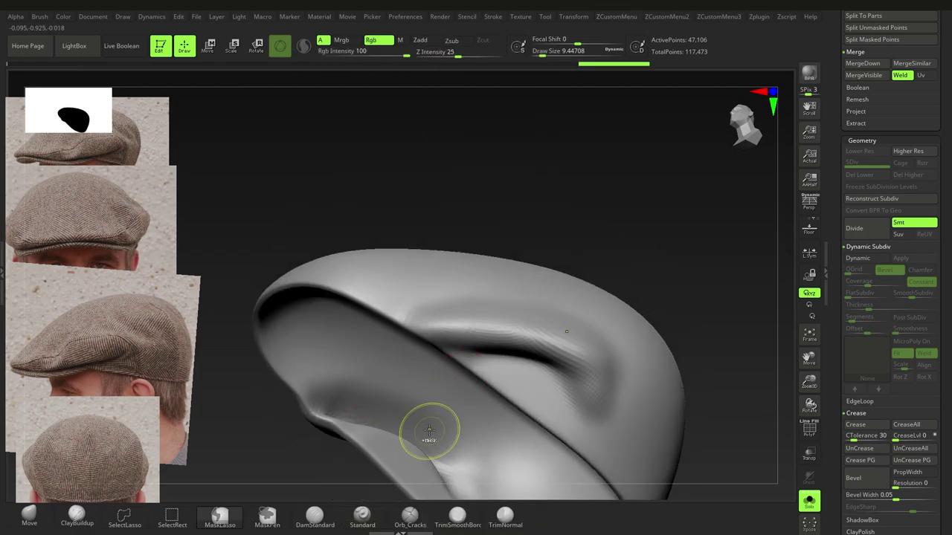
{"action": "key", "text": "ctrl+z"}
{"action": "key", "text": "ctrl+z"}
{"action": "key", "text": "ctrl+z"}
{"action": "key", "text": "ctrl+z"}
- Revisit the Standard brush's BackfaceMask option and turn off Solo mode to show the head and visor
{"action": "right_click_drag", "start_coordinate": [506, 339], "coordinate": [465, 301]}
{"action": "right_click_drag", "start_coordinate": [568, 350], "coordinate": [508, 354], "text": "alt"}
{"action": "key", "text": "space"}
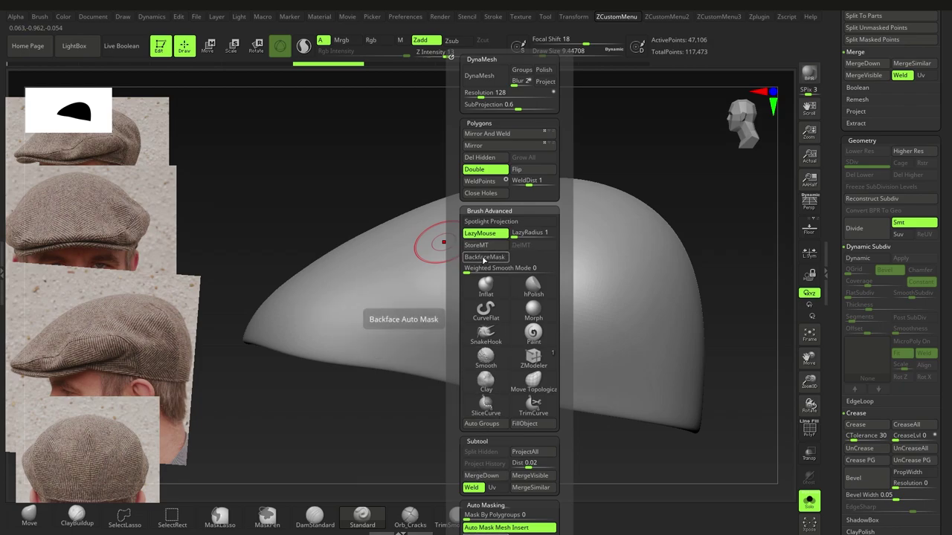
{"action": "right_click_drag", "start_coordinate": [452, 376], "coordinate": [457, 347], "text": "alt"}
{"action": "left_click", "coordinate": [807, 504]}
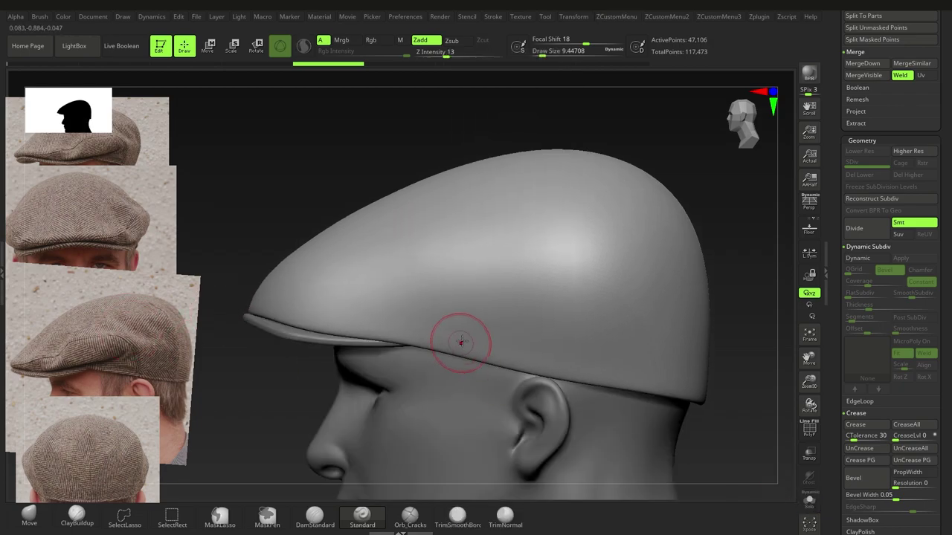
- Build up a soft bulge on the cap's front side above the visor with the Standard brush at Draw Size about 11.7
{"action": "right_click_drag", "start_coordinate": [253, 337], "coordinate": [100, 276], "text": "alt"}
{"action": "key", "text": "s"}
{"action": "mouse_move", "coordinate": [367, 346]}
{"action": "left_mouse_down"}
{"action": "mouse_move", "coordinate": [323, 332]}
{"action": "mouse_move", "coordinate": [396, 360]}
{"action": "left_mouse_up"}
{"action": "key", "text": "s"}
{"action": "key", "text": "s"}
{"action": "mouse_move", "coordinate": [296, 321]}
{"action": "right_mouse_down"}
{"action": "mouse_move", "coordinate": [424, 364]}
{"action": "mouse_move", "coordinate": [301, 333]}
{"action": "right_mouse_up"}
{"action": "left_click_drag", "start_coordinate": [354, 356], "coordinate": [415, 371]}
{"action": "left_click_drag", "start_coordinate": [361, 356], "coordinate": [400, 360]}
{"action": "key", "text": "s"}
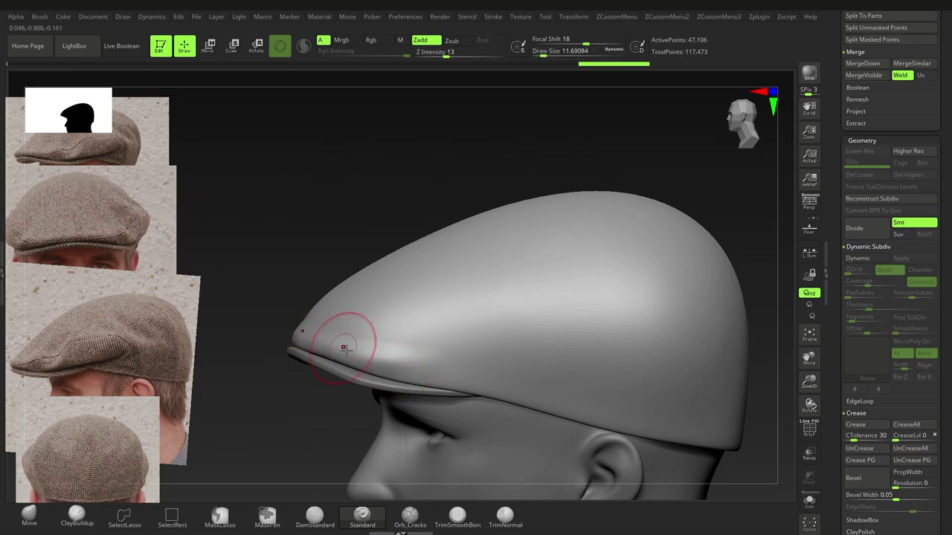
{"action": "left_click_drag", "start_coordinate": [344, 346], "coordinate": [449, 372]}
- Try a long raised stroke from the cap's front across its side after adjusting the brush size, and undo it
{"action": "right_click_drag", "start_coordinate": [515, 374], "coordinate": [465, 345], "text": "alt"}
{"action": "key", "text": "s"}
{"action": "left_click_drag", "start_coordinate": [465, 346], "coordinate": [462, 346]}
{"action": "mouse_move", "coordinate": [346, 342]}
{"action": "left_mouse_down"}
{"action": "mouse_move", "coordinate": [569, 359]}
{"action": "mouse_move", "coordinate": [522, 348]}
{"action": "left_mouse_up"}
{"action": "key", "text": "ctrl+z"}
- Carve a long shallow crease along the cap's side from the front toward the back
{"action": "key", "text": "s"}
{"action": "right_click_drag", "start_coordinate": [523, 349], "coordinate": [523, 361]}
{"action": "right_click_drag", "start_coordinate": [500, 318], "coordinate": [469, 311], "text": "alt"}
{"action": "mouse_move", "coordinate": [405, 308]}
{"action": "left_mouse_down", "text": "alt"}
{"action": "mouse_move", "coordinate": [601, 339]}
{"action": "mouse_move", "coordinate": [488, 302]}
{"action": "mouse_move", "coordinate": [398, 334]}
{"action": "mouse_move", "coordinate": [550, 328]}
{"action": "mouse_move", "coordinate": [583, 353]}
{"action": "left_mouse_up", "text": "alt"}
{"action": "right_click_drag", "start_coordinate": [560, 348], "coordinate": [514, 318], "text": "ctrl"}
{"action": "mouse_move", "coordinate": [514, 318]}
{"action": "right_mouse_down", "text": "alt"}
{"action": "mouse_move", "coordinate": [501, 348]}
{"action": "mouse_move", "coordinate": [513, 352]}
{"action": "right_mouse_up", "text": "alt"}
- Add fold volume with short strokes around the crease on the cap's side and smooth the transitions
{"action": "left_click_drag", "start_coordinate": [513, 351], "coordinate": [401, 369]}
{"action": "left_click_drag", "start_coordinate": [462, 350], "coordinate": [440, 340]}
{"action": "right_click_drag", "start_coordinate": [398, 348], "coordinate": [418, 361]}
{"action": "left_click_drag", "start_coordinate": [379, 337], "coordinate": [382, 335]}
{"action": "mouse_move", "coordinate": [457, 357]}
{"action": "left_mouse_down", "text": "shift"}
{"action": "mouse_move", "coordinate": [404, 340]}
{"action": "mouse_move", "coordinate": [407, 349]}
{"action": "left_mouse_up", "text": "shift"}
{"action": "left_click_drag", "start_coordinate": [461, 328], "coordinate": [480, 343], "text": "shift"}
{"action": "right_click_drag", "start_coordinate": [480, 344], "coordinate": [458, 337]}
- Build up soft volume on the cap's back with the Standard brush at Draw Size about 20, lowering Z Intensity to 8
{"action": "key", "text": "s"}
{"action": "left_click_drag", "start_coordinate": [508, 342], "coordinate": [512, 342]}
{"action": "right_click_drag", "start_coordinate": [542, 334], "coordinate": [484, 329]}
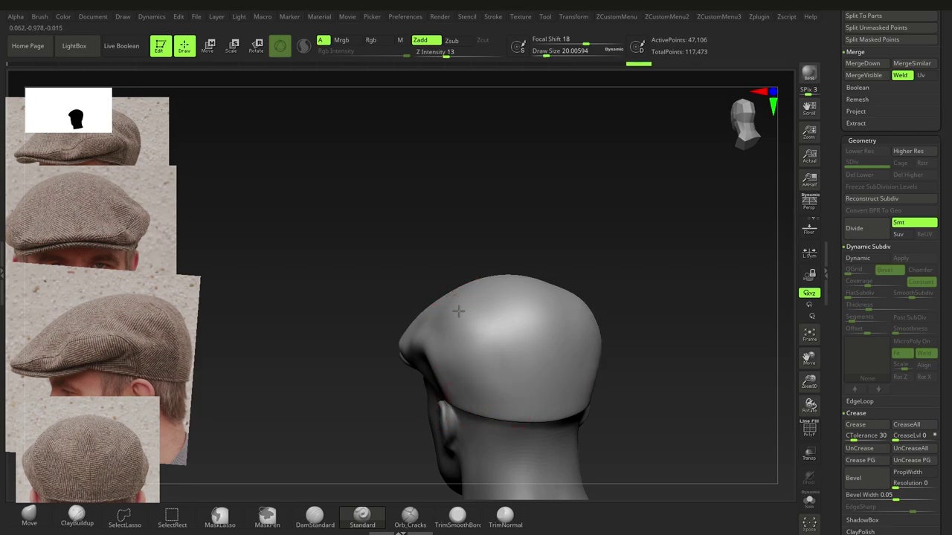
{"action": "right_click_drag", "start_coordinate": [530, 337], "coordinate": [486, 305]}
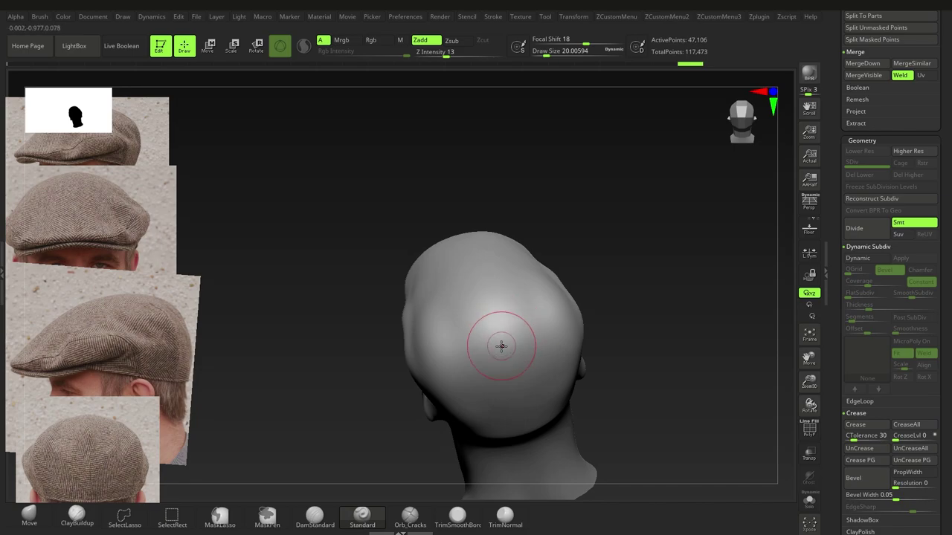
{"action": "key", "text": "space"}
{"action": "left_click_drag", "start_coordinate": [518, 382], "coordinate": [512, 382]}
{"action": "key", "text": "ctrl+z"}
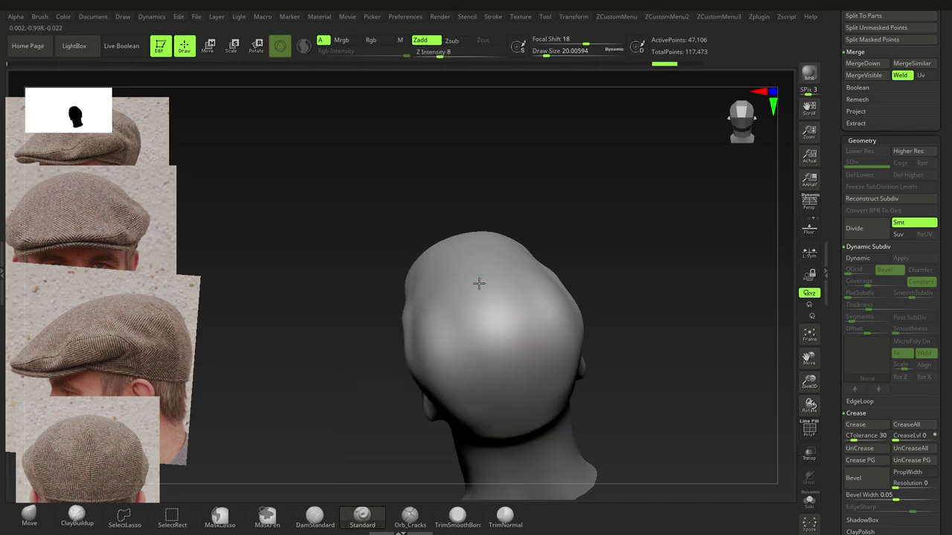
{"action": "right_click_drag", "start_coordinate": [509, 402], "coordinate": [567, 371]}
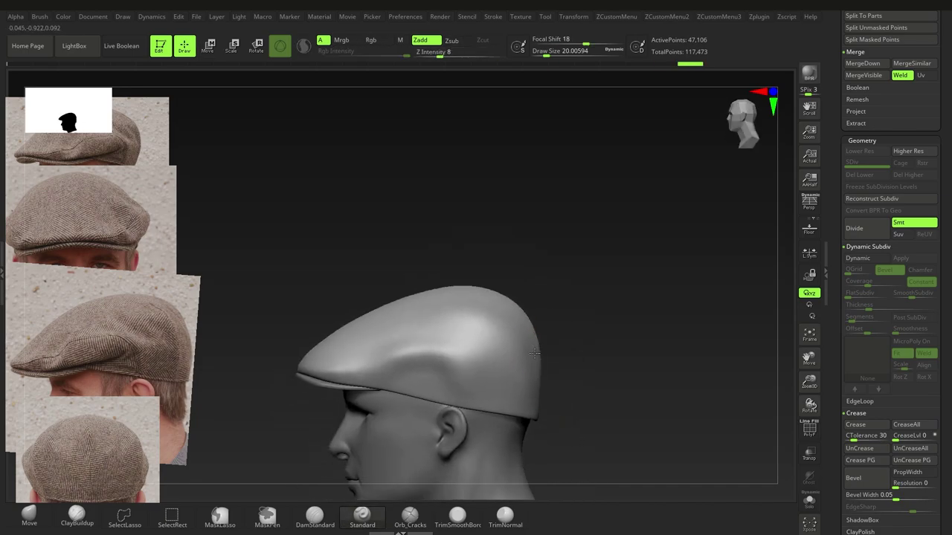
- Turn on backface masking for the Standard brush and shape the cap's side fold at Draw Size about 18.5
{"action": "left_click_drag", "start_coordinate": [485, 343], "coordinate": [488, 342]}
{"action": "mouse_move", "coordinate": [465, 337]}
{"action": "right_mouse_down"}
{"action": "mouse_move", "coordinate": [497, 376]}
{"action": "mouse_move", "coordinate": [480, 354]}
{"action": "mouse_move", "coordinate": [448, 344]}
{"action": "mouse_move", "coordinate": [463, 362]}
{"action": "mouse_move", "coordinate": [414, 359]}
{"action": "right_mouse_up"}
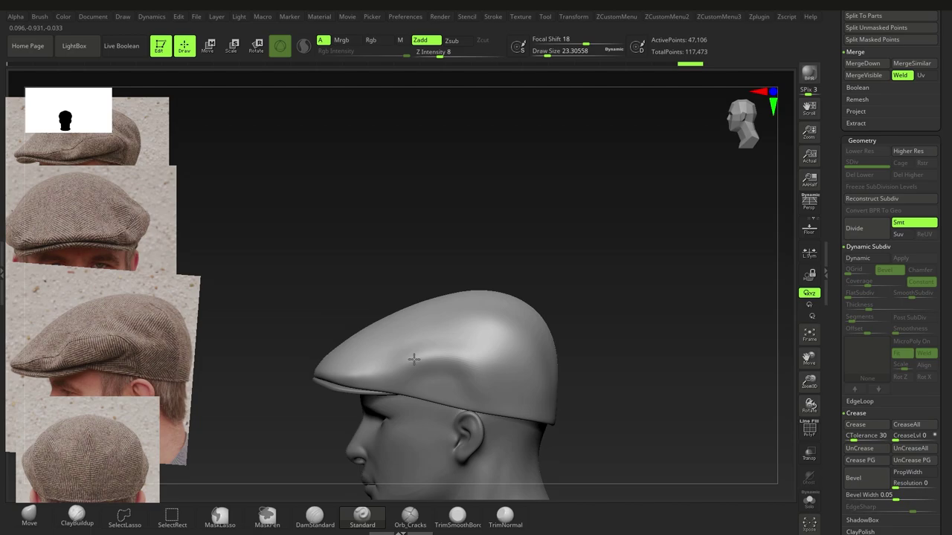
{"action": "key", "text": "1"}
{"action": "left_click", "coordinate": [479, 261]}
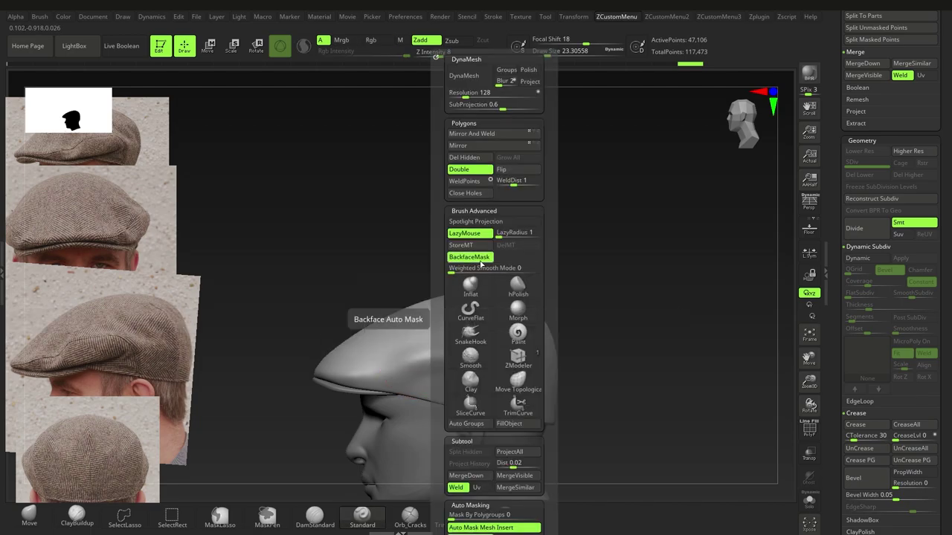
{"action": "key", "text": "s"}
{"action": "left_click", "coordinate": [491, 366]}
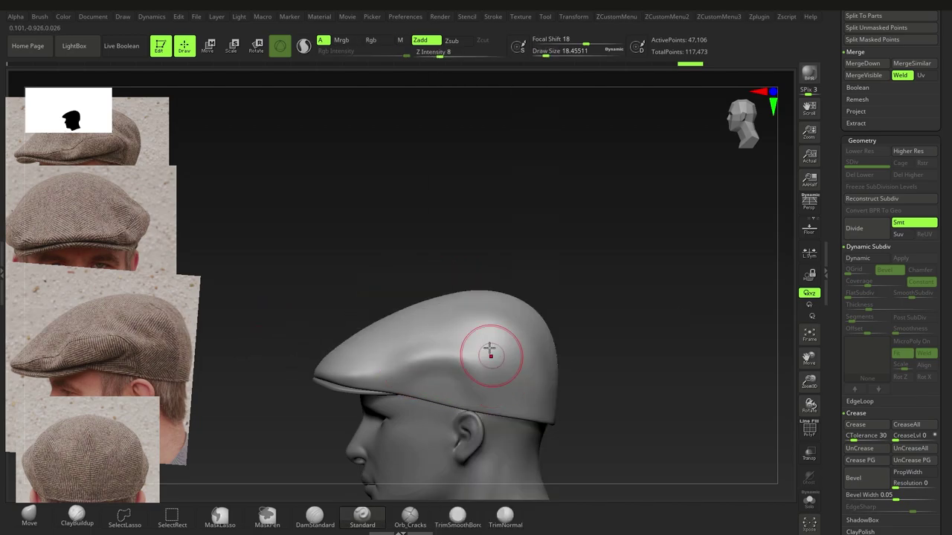
- Smooth the fold transitions along the cap's side and toward its front
{"action": "mouse_move", "coordinate": [498, 383]}
{"action": "right_mouse_down"}
{"action": "mouse_move", "coordinate": [475, 344]}
{"action": "mouse_move", "coordinate": [462, 354]}
{"action": "right_mouse_up"}
{"action": "left_click_drag", "start_coordinate": [403, 329], "coordinate": [478, 337], "text": "shift"}
{"action": "mouse_move", "coordinate": [478, 338]}
{"action": "right_mouse_down"}
{"action": "mouse_move", "coordinate": [462, 365]}
{"action": "mouse_move", "coordinate": [472, 396]}
{"action": "right_mouse_up"}
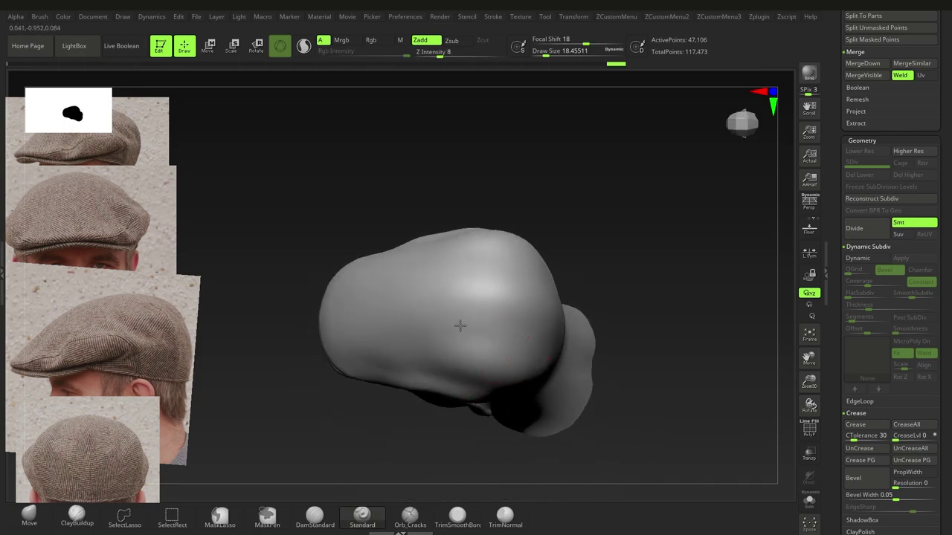
{"action": "right_click_drag", "start_coordinate": [421, 344], "coordinate": [405, 357]}
{"action": "left_click_drag", "start_coordinate": [383, 344], "coordinate": [371, 343], "text": "shift"}
{"action": "left_click_drag", "start_coordinate": [431, 358], "coordinate": [425, 357], "text": "shift"}
{"action": "right_click_drag", "start_coordinate": [425, 357], "coordinate": [424, 300]}
{"action": "mouse_move", "coordinate": [437, 331]}
{"action": "right_mouse_down"}
{"action": "mouse_move", "coordinate": [472, 338]}
{"action": "mouse_move", "coordinate": [488, 294]}
{"action": "mouse_move", "coordinate": [494, 356]}
{"action": "mouse_move", "coordinate": [516, 404]}
{"action": "mouse_move", "coordinate": [514, 442]}
{"action": "right_mouse_up"}
{"action": "mouse_move", "coordinate": [528, 407]}
{"action": "right_mouse_down", "text": "alt"}
{"action": "mouse_move", "coordinate": [508, 384]}
{"action": "mouse_move", "coordinate": [472, 385]}
{"action": "mouse_move", "coordinate": [518, 403]}
{"action": "right_mouse_up", "text": "alt"}
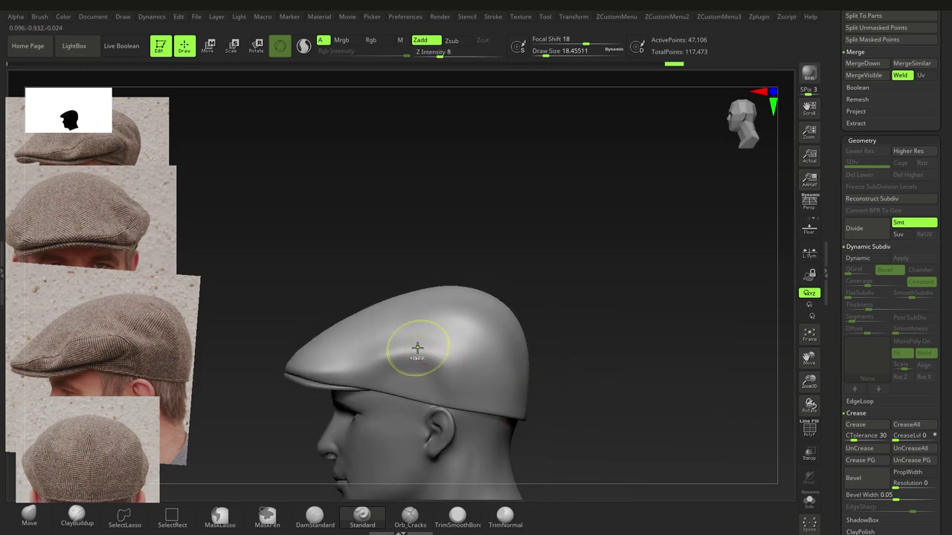
- Raise a ridge from the cap's front along its side at Draw Size about 9.4 and smooth it into the fold
{"action": "right_click_drag", "start_coordinate": [417, 348], "coordinate": [431, 365], "text": "ctrl"}
{"action": "key", "text": "1"}
{"action": "left_click", "coordinate": [414, 261]}
{"action": "key", "text": "s"}
{"action": "left_click_drag", "start_coordinate": [386, 364], "coordinate": [384, 364]}
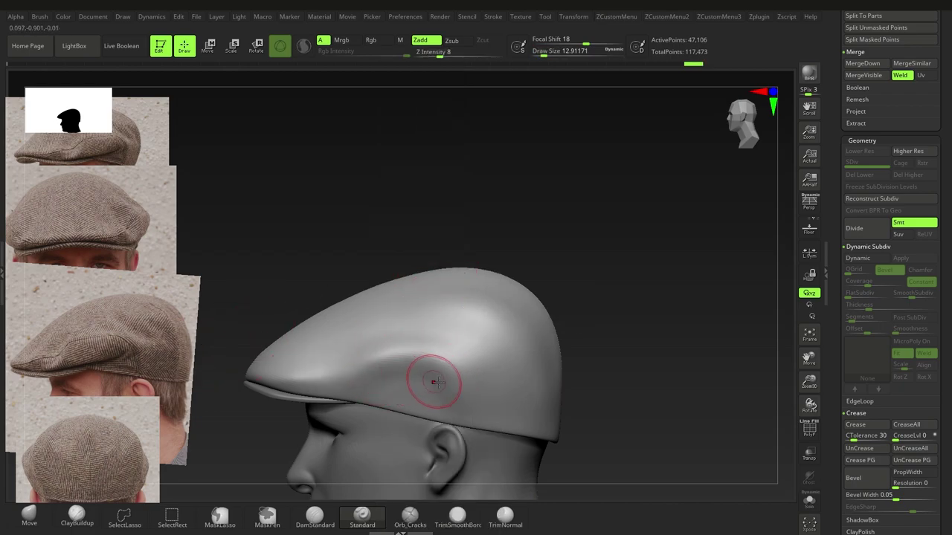
{"action": "key", "text": "bracketleft"}
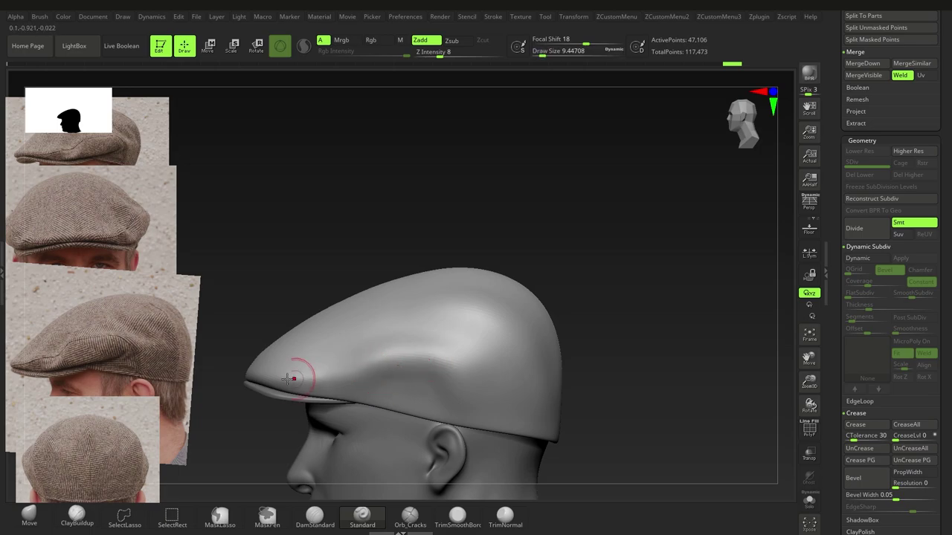
{"action": "left_click_drag", "start_coordinate": [284, 373], "coordinate": [362, 350]}
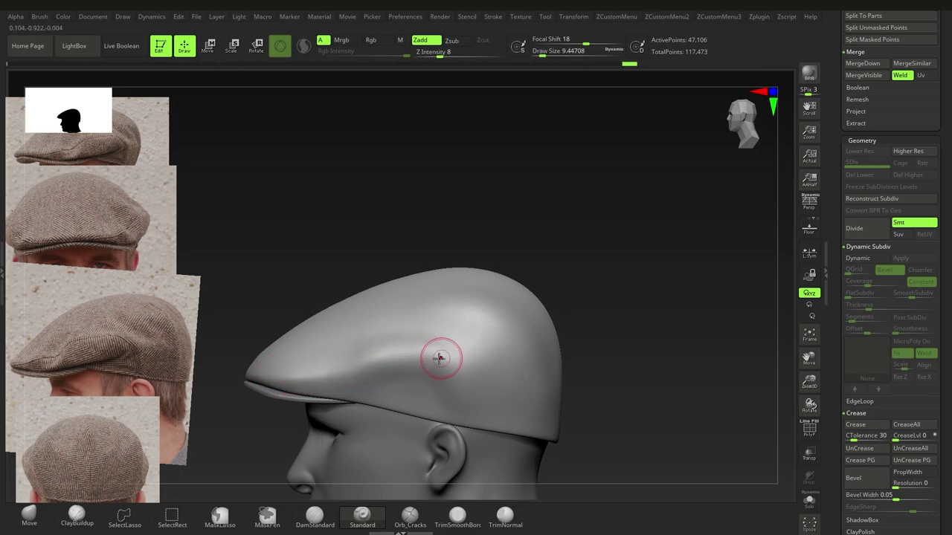
{"action": "left_click_drag", "start_coordinate": [439, 365], "coordinate": [365, 368], "text": "shift"}
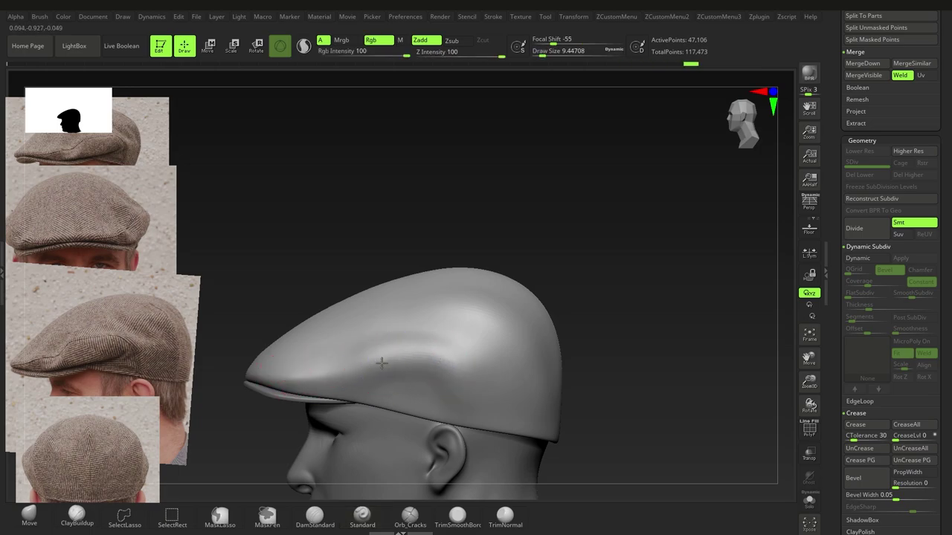
- Carve a narrow crease just above the visor along the cap's side with DamStandard at Draw Size about 5.75 and Z Intensity 14
{"action": "left_click", "coordinate": [314, 516]}
{"action": "key", "text": "space"}
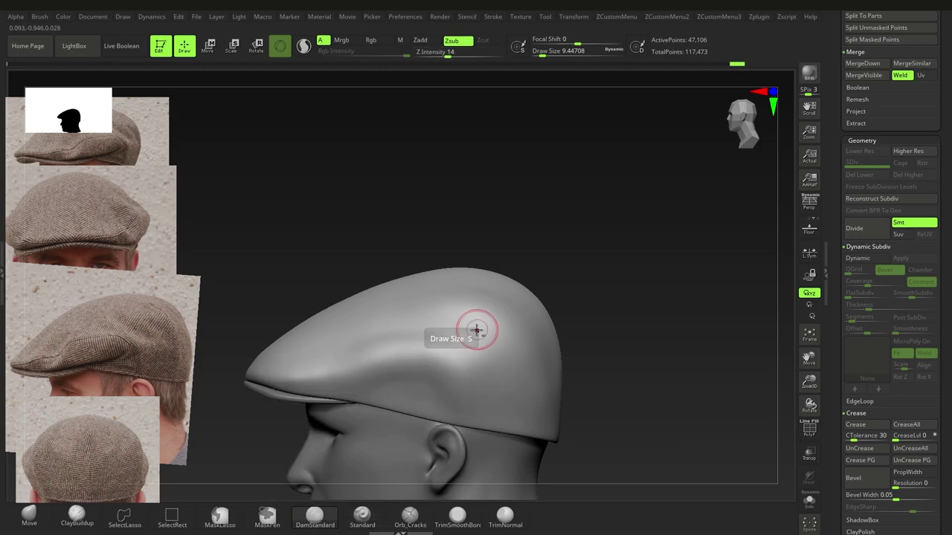
{"action": "key", "text": "1"}
{"action": "mouse_move", "coordinate": [387, 394]}
{"action": "right_mouse_down", "text": "alt"}
{"action": "mouse_move", "coordinate": [401, 354]}
{"action": "mouse_move", "coordinate": [400, 380]}
{"action": "right_mouse_up", "text": "alt"}
{"action": "key", "text": "s"}
{"action": "left_click_drag", "start_coordinate": [396, 357], "coordinate": [392, 353]}
{"action": "mouse_move", "coordinate": [376, 339]}
{"action": "right_mouse_down", "text": "alt"}
{"action": "mouse_move", "coordinate": [403, 337]}
{"action": "mouse_move", "coordinate": [408, 374]}
{"action": "mouse_move", "coordinate": [446, 373]}
{"action": "mouse_move", "coordinate": [371, 357]}
{"action": "right_mouse_up", "text": "alt"}
{"action": "right_click_drag", "start_coordinate": [435, 371], "coordinate": [413, 357], "text": "alt"}
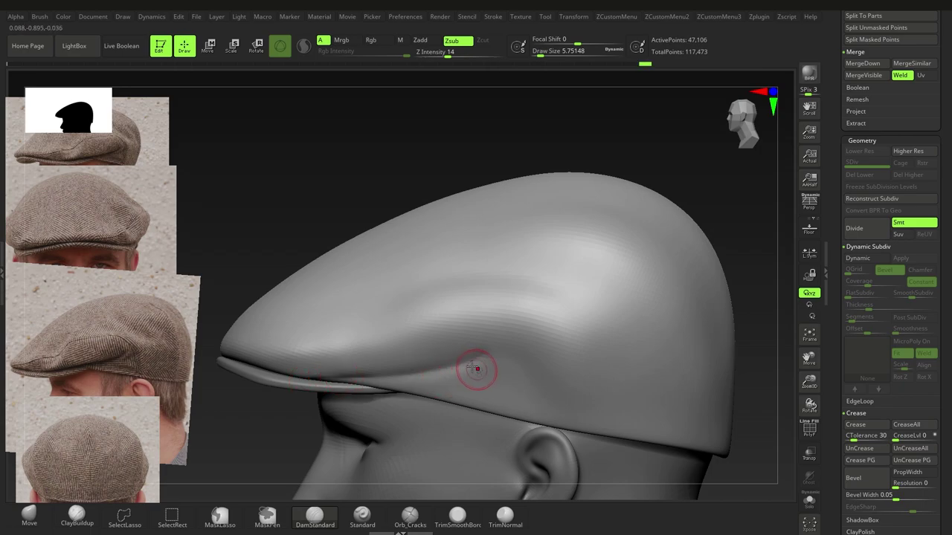
- Extend the narrow crease backward along the cap's side with DamStandard at Z Intensity 7, undoing the first, stronger stroke
{"action": "right_click_drag", "start_coordinate": [473, 367], "coordinate": [458, 359], "text": "alt"}
{"action": "left_click_drag", "start_coordinate": [447, 357], "coordinate": [482, 335]}
{"action": "key", "text": "ctrl+z"}
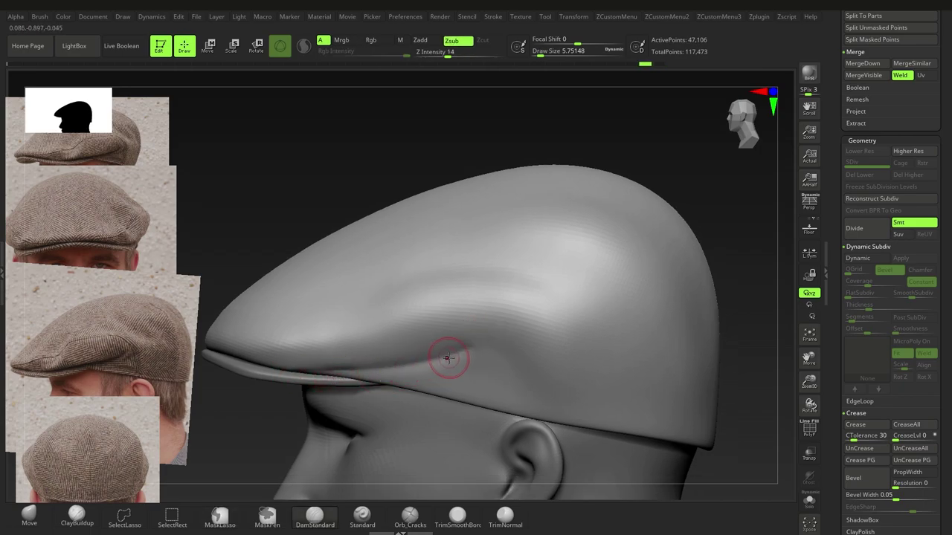
{"action": "key", "text": "space"}
{"action": "left_click_drag", "start_coordinate": [490, 392], "coordinate": [483, 392]}
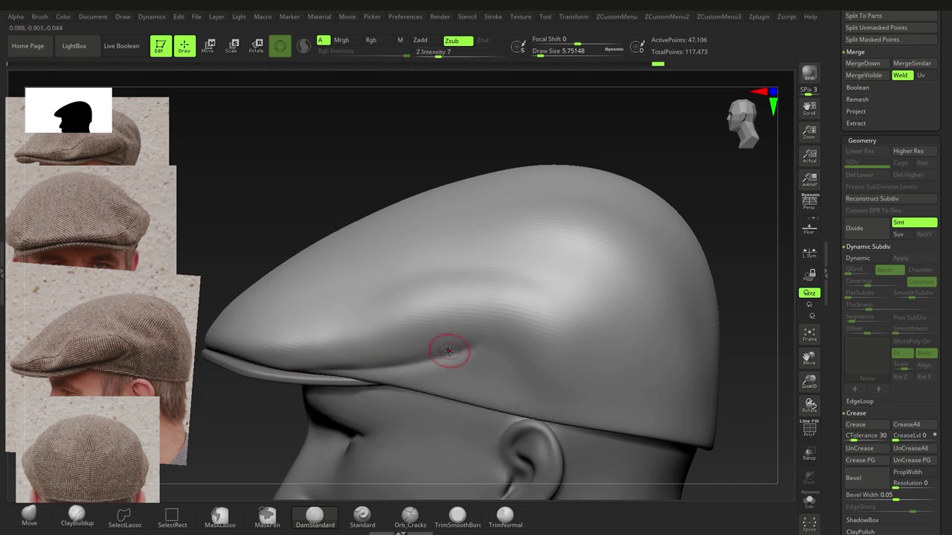
{"action": "right_click_drag", "start_coordinate": [430, 353], "coordinate": [468, 367], "text": "ctrl"}
{"action": "right_click_drag", "start_coordinate": [388, 372], "coordinate": [402, 334], "text": "ctrl"}
{"action": "mouse_move", "coordinate": [401, 335]}
{"action": "right_mouse_down"}
{"action": "mouse_move", "coordinate": [465, 358]}
{"action": "mouse_move", "coordinate": [451, 337]}
{"action": "mouse_move", "coordinate": [483, 356]}
{"action": "mouse_move", "coordinate": [455, 323]}
{"action": "mouse_move", "coordinate": [469, 352]}
{"action": "mouse_move", "coordinate": [490, 358]}
{"action": "mouse_move", "coordinate": [427, 347]}
{"action": "mouse_move", "coordinate": [433, 361]}
{"action": "mouse_move", "coordinate": [427, 309]}
{"action": "mouse_move", "coordinate": [410, 286]}
{"action": "mouse_move", "coordinate": [449, 374]}
{"action": "mouse_move", "coordinate": [472, 382]}
{"action": "mouse_move", "coordinate": [341, 346]}
{"action": "mouse_move", "coordinate": [406, 339]}
{"action": "mouse_move", "coordinate": [588, 371]}
{"action": "right_mouse_up"}
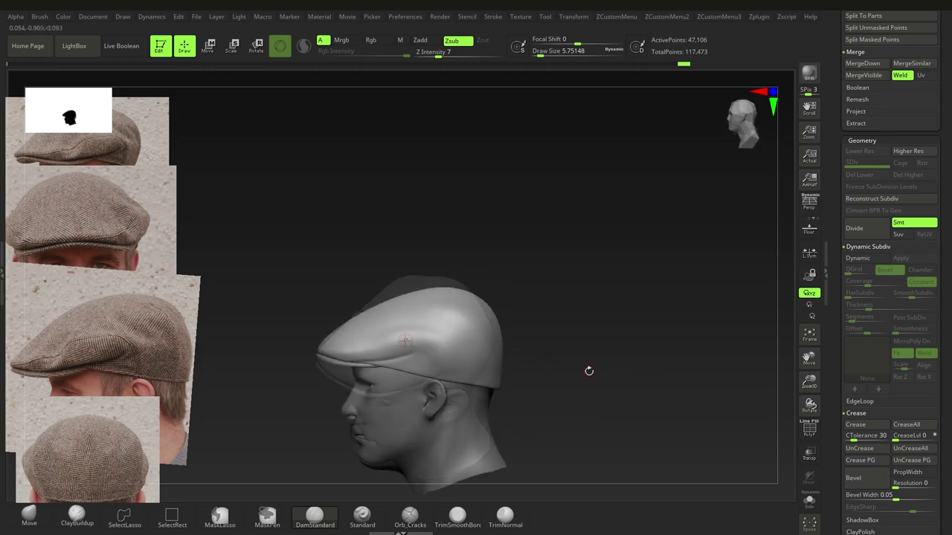
- Examine the creased cap from the side and from the front against the reference photos
{"action": "key", "text": "super"}
{"action": "key", "text": "super"}
{"action": "right_click_drag", "start_coordinate": [515, 372], "coordinate": [513, 298], "text": "alt"}
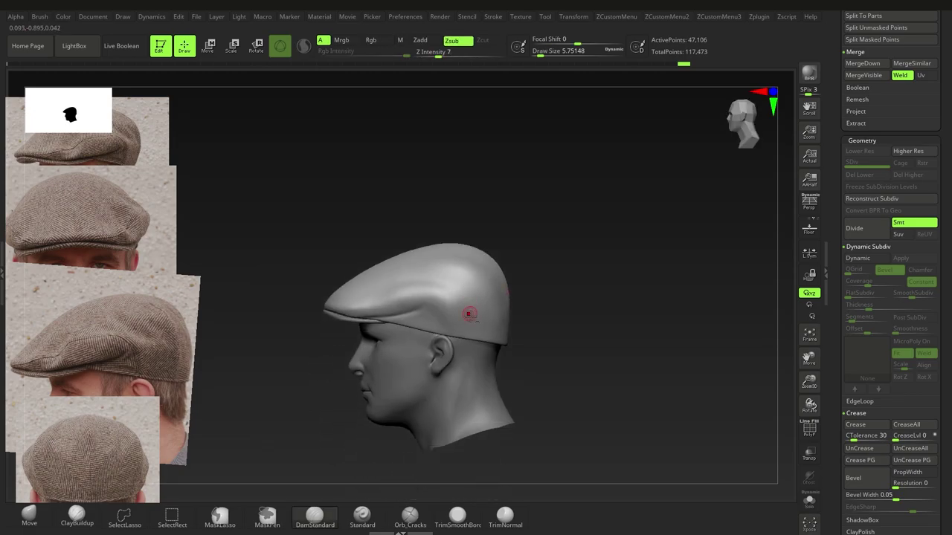
{"action": "mouse_move", "coordinate": [459, 324]}
{"action": "right_mouse_down", "text": "alt"}
{"action": "mouse_move", "coordinate": [480, 345]}
{"action": "mouse_move", "coordinate": [463, 344]}
{"action": "right_mouse_up", "text": "alt"}
{"action": "key", "text": "s"}
{"action": "left_click_drag", "start_coordinate": [463, 344], "coordinate": [466, 346]}
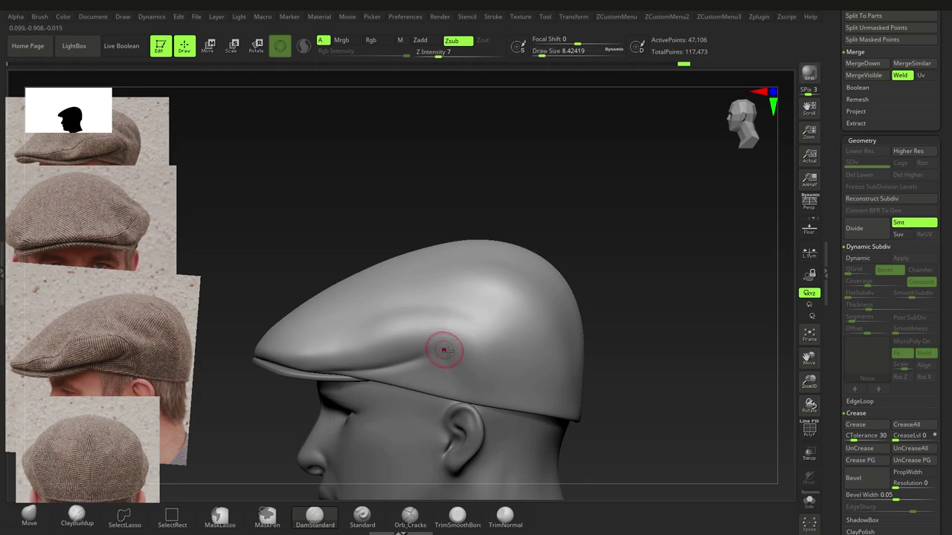
{"action": "right_click_drag", "start_coordinate": [455, 344], "coordinate": [419, 333], "text": "alt"}
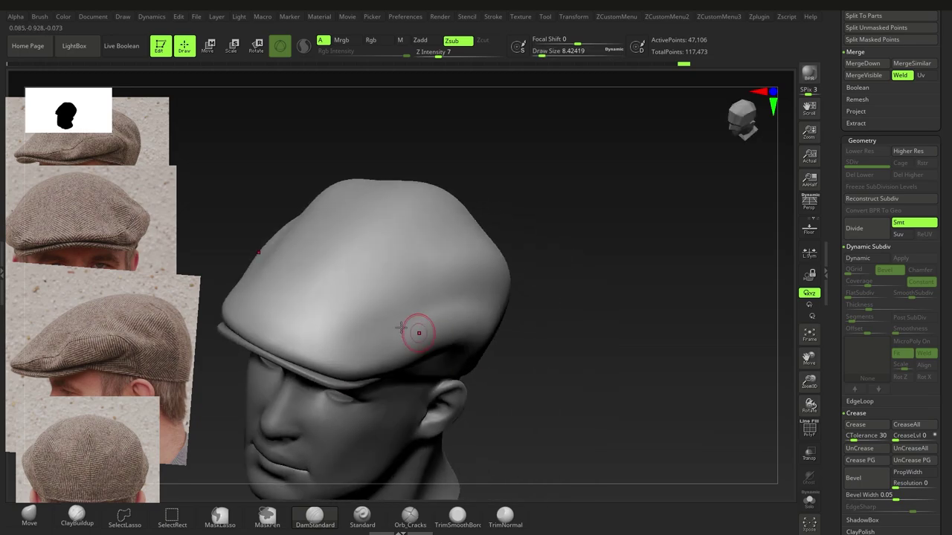
{"action": "right_click_drag", "start_coordinate": [344, 346], "coordinate": [406, 322]}
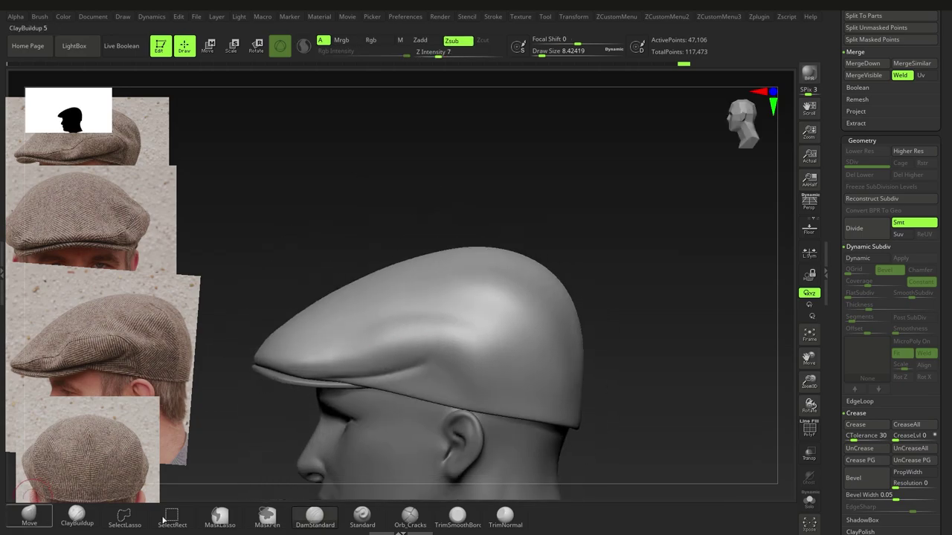
- Build up the folds around the side crease with the backface-masked Standard brush at Draw Sizes from about 11.7 down to 5.75
{"action": "left_click", "coordinate": [375, 524]}
{"action": "key", "text": "1"}
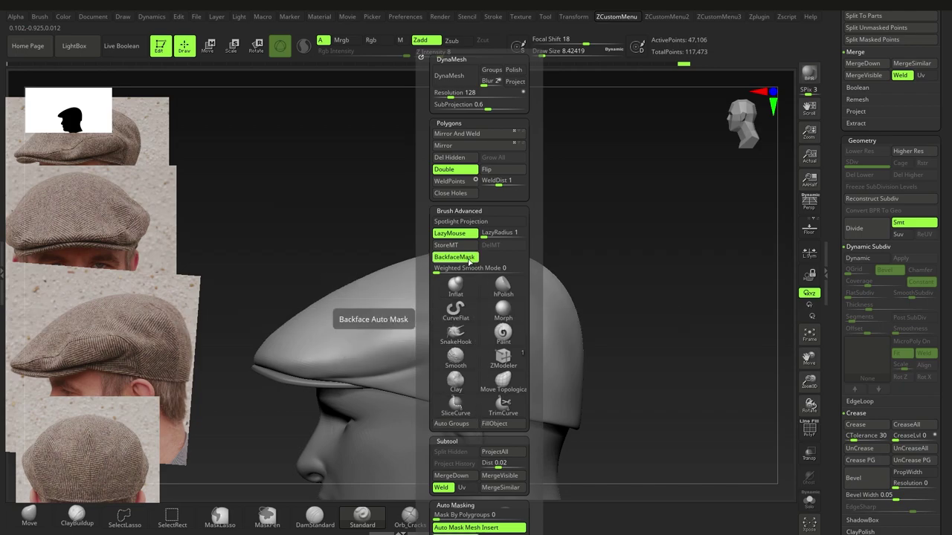
{"action": "key", "text": "s"}
{"action": "left_click_drag", "start_coordinate": [387, 346], "coordinate": [385, 345]}
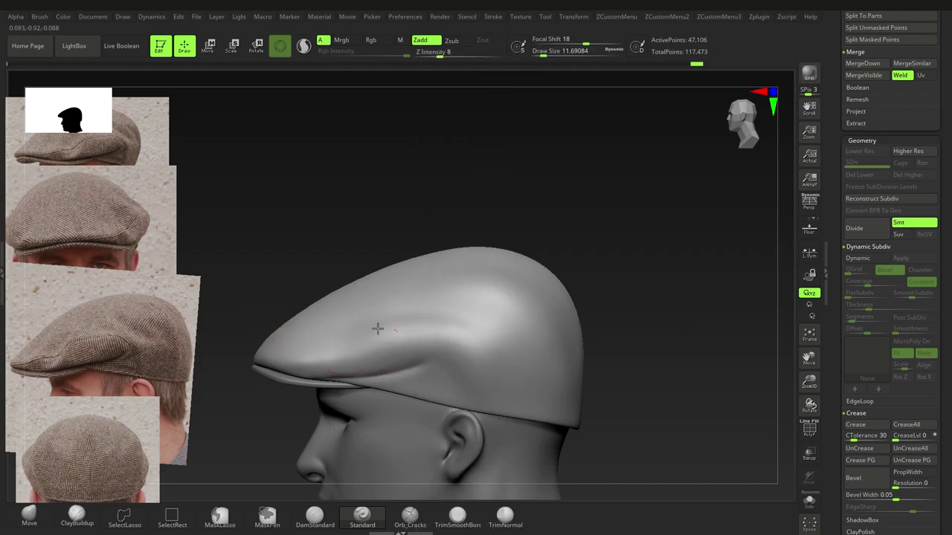
{"action": "key", "text": "s"}
{"action": "left_click_drag", "start_coordinate": [442, 365], "coordinate": [439, 365]}
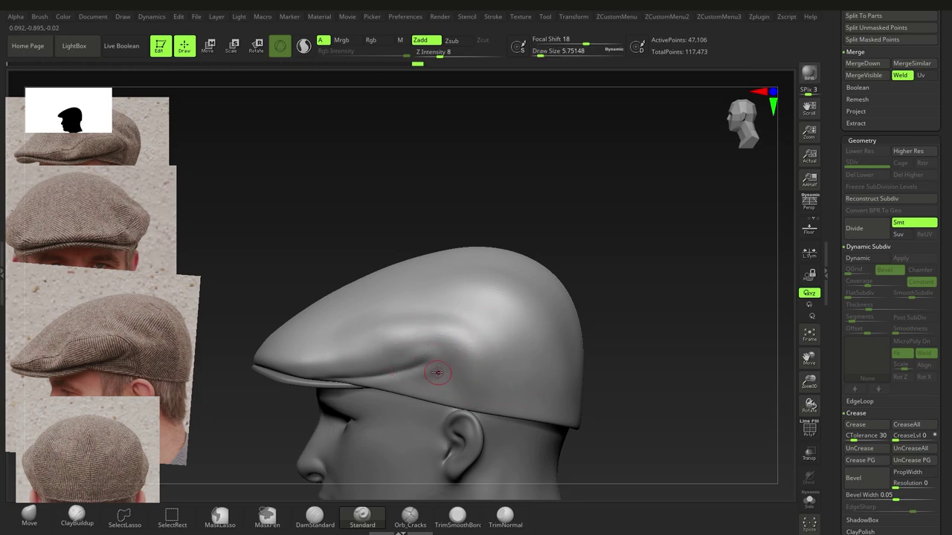
{"action": "right_click_drag", "start_coordinate": [498, 386], "coordinate": [446, 345]}
{"action": "key", "text": "s"}
{"action": "left_click_drag", "start_coordinate": [446, 345], "coordinate": [448, 345]}
{"action": "mouse_move", "coordinate": [476, 312]}
{"action": "right_mouse_down"}
{"action": "mouse_move", "coordinate": [451, 299]}
{"action": "mouse_move", "coordinate": [444, 274]}
{"action": "mouse_move", "coordinate": [491, 409]}
{"action": "mouse_move", "coordinate": [438, 398]}
{"action": "right_mouse_up"}
- Add the right-facing side photo of the cap to Spotlight, then scale and arrange it among the other reference photos
{"action": "key", "text": "z"}
{"action": "left_click", "coordinate": [520, 18]}
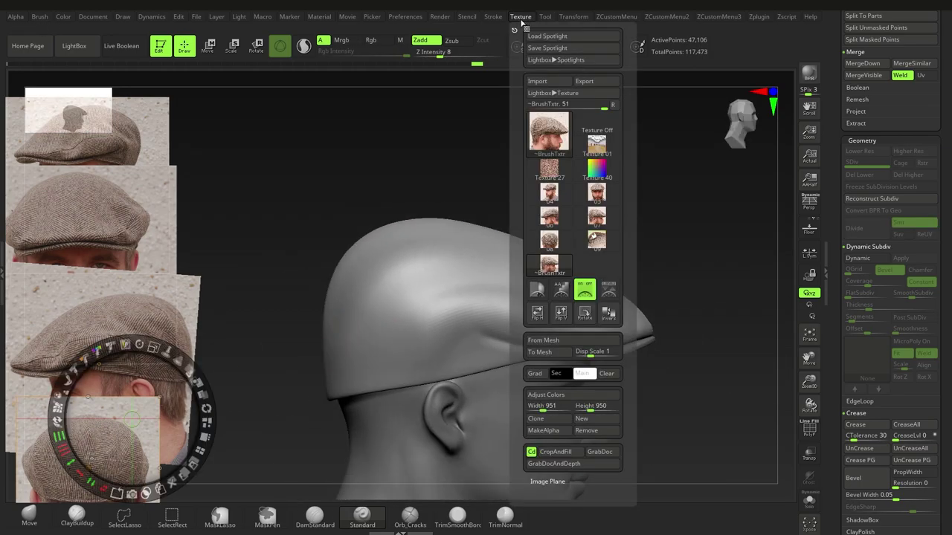
{"action": "left_click", "coordinate": [612, 290]}
{"action": "left_click_drag", "start_coordinate": [436, 275], "coordinate": [272, 257]}
{"action": "left_click", "coordinate": [193, 299]}
{"action": "left_click_drag", "start_coordinate": [79, 200], "coordinate": [191, 400]}
{"action": "left_click_drag", "start_coordinate": [263, 245], "coordinate": [280, 227]}
{"action": "mouse_move", "coordinate": [101, 172]}
{"action": "left_mouse_down"}
{"action": "mouse_move", "coordinate": [278, 414]}
{"action": "mouse_move", "coordinate": [92, 476]}
{"action": "left_mouse_up"}
{"action": "left_click_drag", "start_coordinate": [211, 418], "coordinate": [185, 418]}
{"action": "left_click_drag", "start_coordinate": [321, 261], "coordinate": [173, 264]}
{"action": "key", "text": "z"}
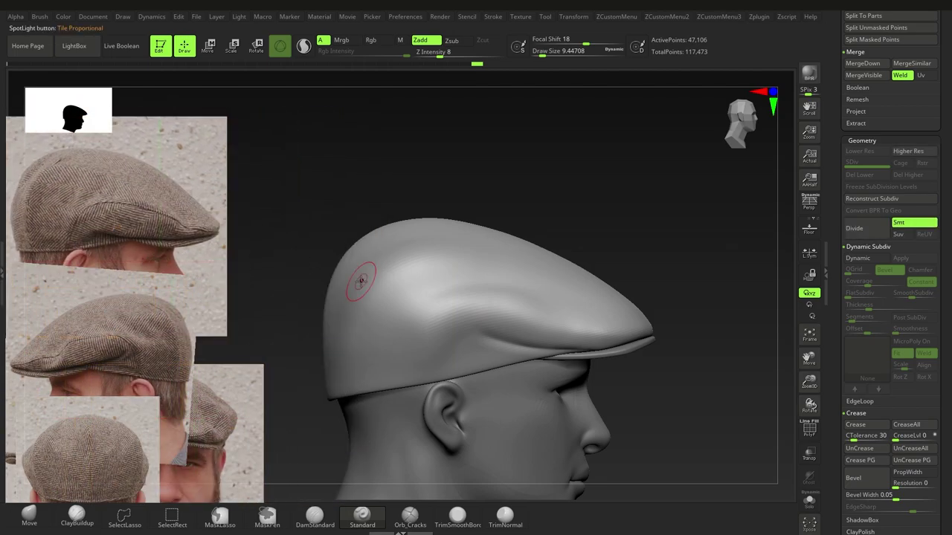
- Add fold strokes around the crease on the cap's right side with the Standard brush at Draw Size about 7.5
{"action": "right_click_drag", "start_coordinate": [520, 325], "coordinate": [481, 314], "text": "alt"}
{"action": "key", "text": "s"}
{"action": "left_click_drag", "start_coordinate": [481, 314], "coordinate": [482, 314]}
{"action": "mouse_move", "coordinate": [402, 306]}
{"action": "left_mouse_down"}
{"action": "mouse_move", "coordinate": [463, 310]}
{"action": "mouse_move", "coordinate": [461, 332]}
{"action": "left_mouse_up"}
{"action": "right_click_drag", "start_coordinate": [461, 332], "coordinate": [415, 324], "text": "alt"}
{"action": "left_click_drag", "start_coordinate": [406, 312], "coordinate": [493, 328]}
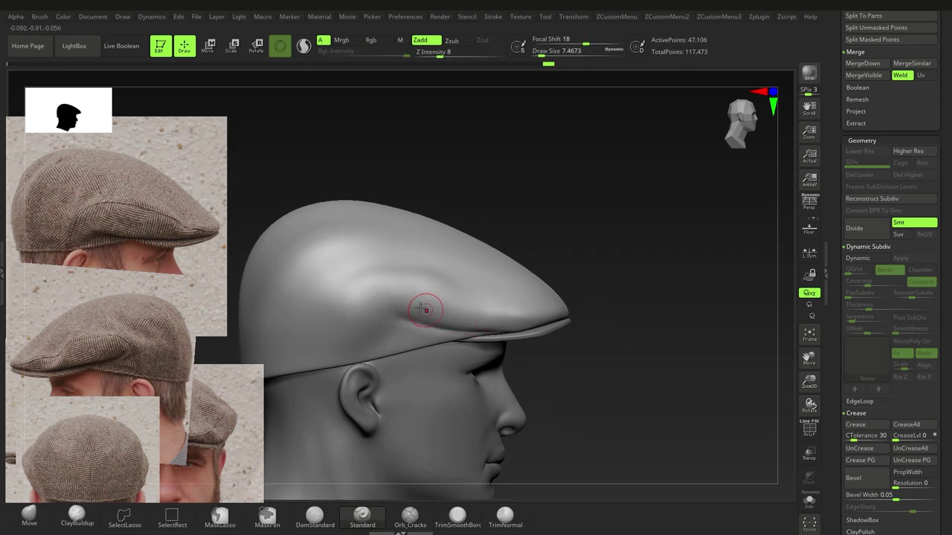
- Raise the folds along the cap's opposite side and smooth their edges
{"action": "right_click_drag", "start_coordinate": [527, 322], "coordinate": [260, 316]}
{"action": "mouse_move", "coordinate": [491, 332]}
{"action": "left_mouse_down"}
{"action": "mouse_move", "coordinate": [571, 317]}
{"action": "mouse_move", "coordinate": [519, 319]}
{"action": "mouse_move", "coordinate": [558, 311]}
{"action": "left_mouse_up"}
{"action": "key", "text": "s"}
{"action": "key", "text": "s"}
{"action": "left_click_drag", "start_coordinate": [491, 333], "coordinate": [434, 319]}
{"action": "right_click_drag", "start_coordinate": [513, 301], "coordinate": [465, 328]}
{"action": "left_click_drag", "start_coordinate": [456, 357], "coordinate": [423, 340], "text": "shift"}
- Add soft volume to the cap's front side above the visor at Draw Size about 10.5, then enlarge the brush to about 14.2
{"action": "mouse_move", "coordinate": [422, 340]}
{"action": "right_mouse_down"}
{"action": "mouse_move", "coordinate": [440, 352]}
{"action": "mouse_move", "coordinate": [430, 363]}
{"action": "right_mouse_up"}
{"action": "key", "text": "s"}
{"action": "mouse_move", "coordinate": [430, 366]}
{"action": "left_mouse_down"}
{"action": "mouse_move", "coordinate": [397, 379]}
{"action": "mouse_move", "coordinate": [412, 364]}
{"action": "left_mouse_up"}
{"action": "right_click_drag", "start_coordinate": [422, 355], "coordinate": [433, 343]}
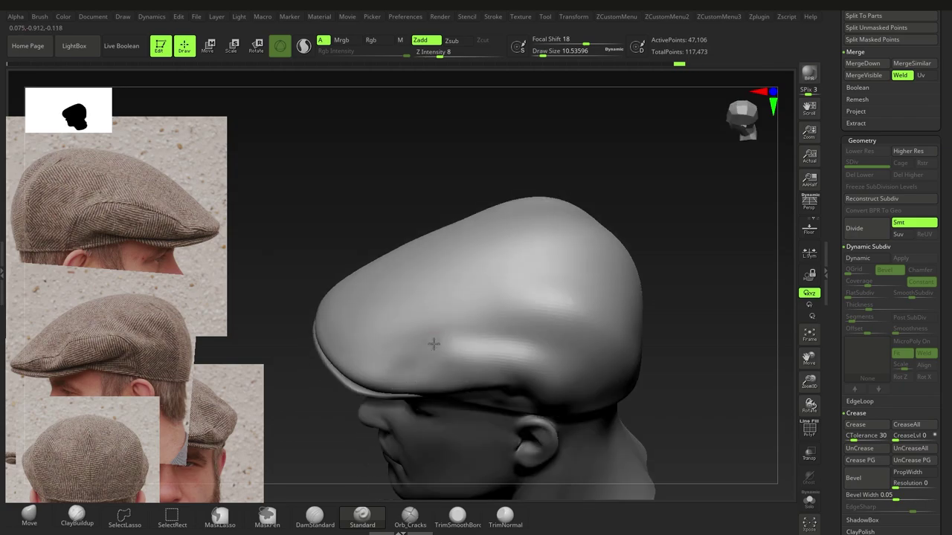
{"action": "left_click_drag", "start_coordinate": [448, 359], "coordinate": [452, 343]}
{"action": "right_click_drag", "start_coordinate": [452, 335], "coordinate": [545, 341], "text": "shift"}
{"action": "key", "text": "s"}
{"action": "left_click_drag", "start_coordinate": [546, 342], "coordinate": [549, 342]}
- Move the front-view reference photo out from behind the other photos
{"action": "key", "text": "z"}
{"action": "mouse_move", "coordinate": [201, 446]}
{"action": "left_mouse_down"}
{"action": "mouse_move", "coordinate": [282, 402]}
{"action": "mouse_move", "coordinate": [303, 412]}
{"action": "left_mouse_up"}
{"action": "key", "text": "z"}
- Broaden the folds above and behind the crease on the cap's side with the Standard brush at Draw Size about 14.2
{"action": "mouse_move", "coordinate": [544, 365]}
{"action": "right_mouse_down"}
{"action": "mouse_move", "coordinate": [542, 332]}
{"action": "mouse_move", "coordinate": [480, 323]}
{"action": "right_mouse_up"}
{"action": "left_click_drag", "start_coordinate": [475, 307], "coordinate": [475, 333]}
{"action": "mouse_move", "coordinate": [511, 357]}
{"action": "right_mouse_down"}
{"action": "mouse_move", "coordinate": [455, 360]}
{"action": "mouse_move", "coordinate": [513, 342]}
{"action": "right_mouse_up"}
{"action": "mouse_move", "coordinate": [513, 342]}
{"action": "right_mouse_down", "text": "ctrl"}
{"action": "mouse_move", "coordinate": [528, 355]}
{"action": "mouse_move", "coordinate": [531, 346]}
{"action": "mouse_move", "coordinate": [500, 344]}
{"action": "right_mouse_up", "text": "ctrl"}
{"action": "right_click_drag", "start_coordinate": [499, 344], "coordinate": [498, 327], "text": "ctrl"}
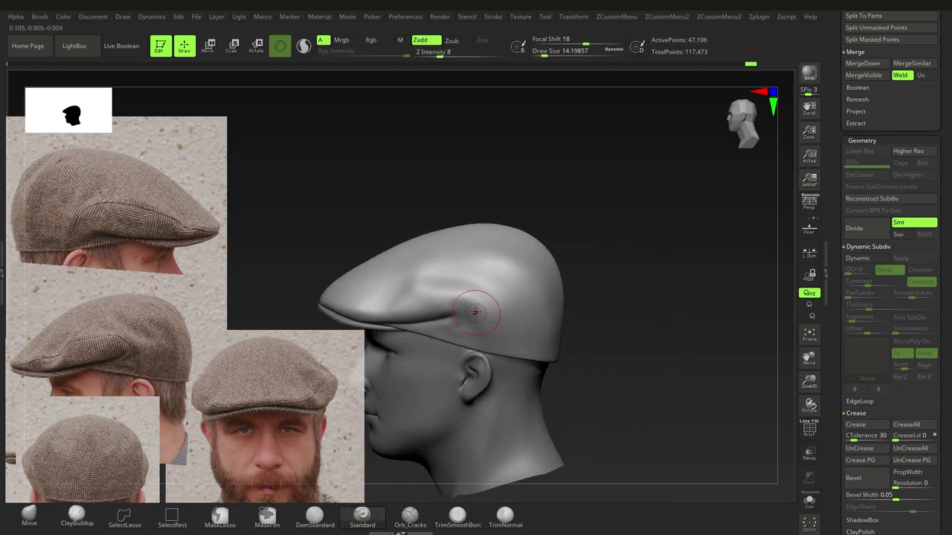
{"action": "left_click_drag", "start_coordinate": [486, 310], "coordinate": [465, 302]}
{"action": "mouse_move", "coordinate": [610, 298]}
{"action": "left_mouse_down"}
{"action": "mouse_move", "coordinate": [447, 296]}
{"action": "mouse_move", "coordinate": [588, 298]}
{"action": "left_mouse_up"}
{"action": "mouse_move", "coordinate": [480, 294]}
{"action": "left_mouse_down"}
{"action": "mouse_move", "coordinate": [576, 291]}
{"action": "mouse_move", "coordinate": [530, 331]}
{"action": "mouse_move", "coordinate": [430, 325]}
{"action": "left_mouse_up"}
{"action": "mouse_move", "coordinate": [508, 309]}
{"action": "right_mouse_down"}
{"action": "mouse_move", "coordinate": [520, 298]}
{"action": "mouse_move", "coordinate": [544, 317]}
{"action": "right_mouse_up"}
{"action": "mouse_move", "coordinate": [464, 324]}
{"action": "right_mouse_down"}
{"action": "mouse_move", "coordinate": [540, 336]}
{"action": "mouse_move", "coordinate": [478, 324]}
{"action": "right_mouse_up"}
{"action": "mouse_move", "coordinate": [568, 300]}
{"action": "right_mouse_down", "text": "alt"}
{"action": "mouse_move", "coordinate": [533, 316]}
{"action": "mouse_move", "coordinate": [491, 298]}
{"action": "mouse_move", "coordinate": [544, 299]}
{"action": "right_mouse_up", "text": "alt"}
{"action": "right_click_drag", "start_coordinate": [472, 293], "coordinate": [548, 299], "text": "alt"}
- Shift the front-view reference photo farther away from the head model
{"action": "key", "text": "z"}
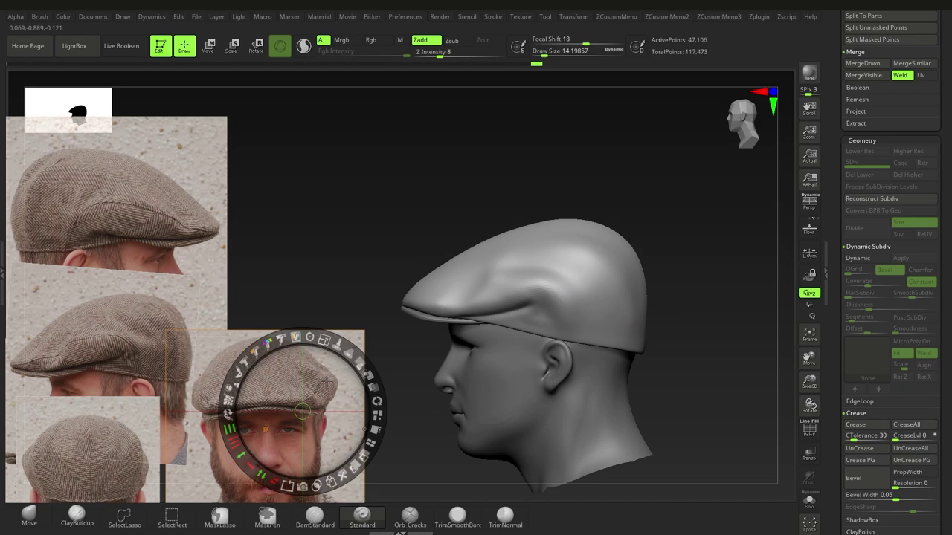
{"action": "left_click_drag", "start_coordinate": [325, 382], "coordinate": [295, 406]}
{"action": "key", "text": "z"}
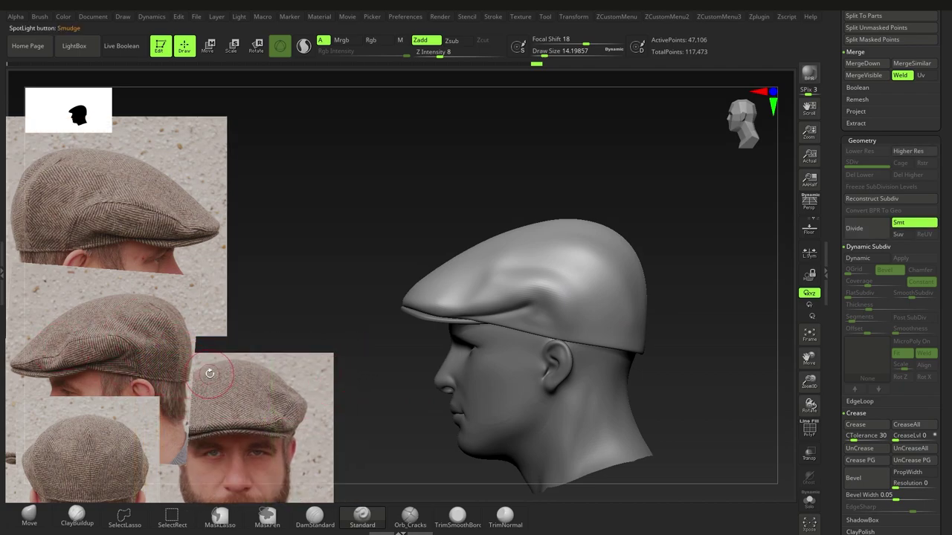
- Try to shift the visor upward with the Move gizmo, and undo it
{"action": "left_click", "coordinate": [442, 320], "text": "alt"}
{"action": "right_click_drag", "start_coordinate": [443, 320], "coordinate": [490, 365], "text": "ctrl"}
{"action": "key", "text": "w"}
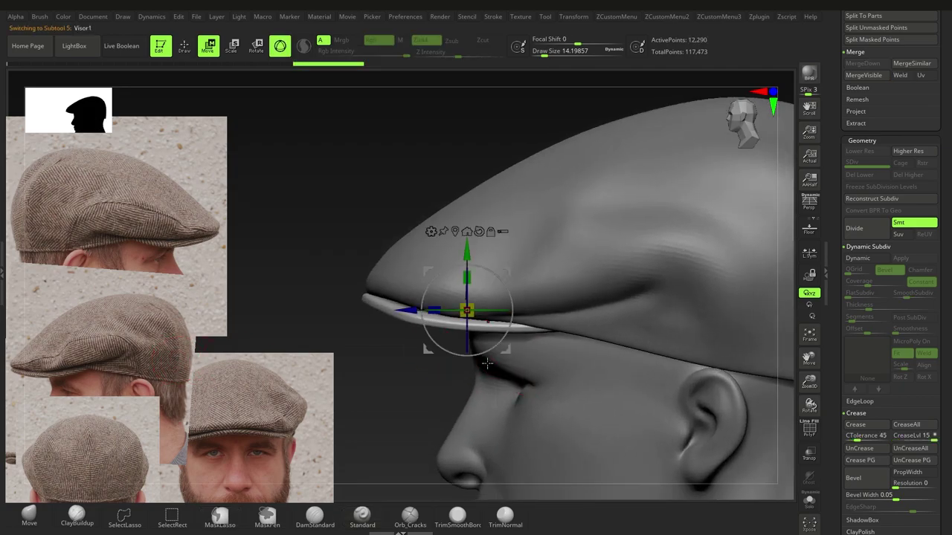
{"action": "mouse_move", "coordinate": [481, 267]}
{"action": "left_mouse_down", "text": "alt"}
{"action": "mouse_move", "coordinate": [489, 271]}
{"action": "mouse_move", "coordinate": [478, 279]}
{"action": "mouse_move", "coordinate": [478, 251]}
{"action": "left_mouse_up", "text": "alt"}
{"action": "key", "text": "ctrl+z"}
{"action": "key", "text": "q"}
- Reselect the cap, divide its mesh once and delete the lower subdivision level
{"action": "mouse_move", "coordinate": [528, 290]}
{"action": "right_mouse_down", "text": "ctrl"}
{"action": "mouse_move", "coordinate": [357, 290]}
{"action": "mouse_move", "coordinate": [504, 308]}
{"action": "mouse_move", "coordinate": [531, 338]}
{"action": "right_mouse_up", "text": "ctrl"}
{"action": "left_click", "coordinate": [505, 310], "text": "alt"}
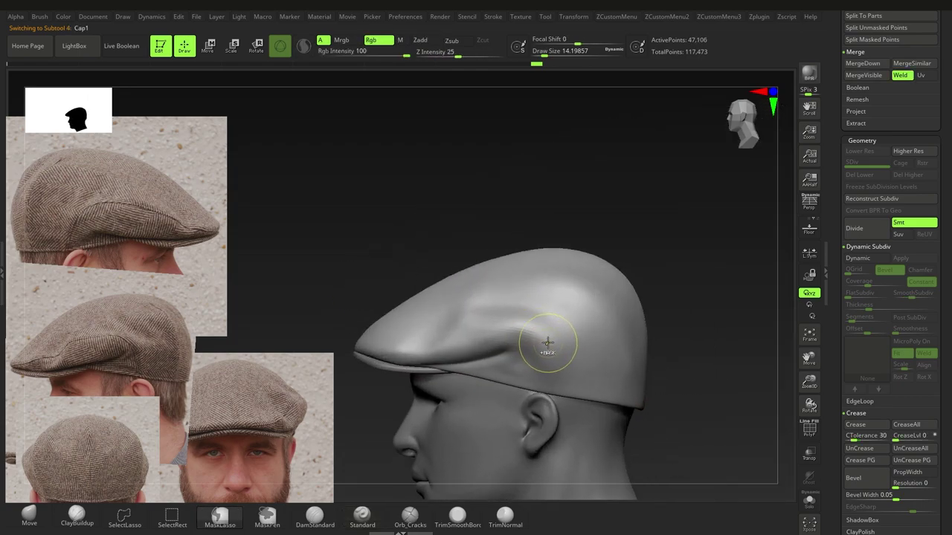
{"action": "key", "text": "ctrl+d"}
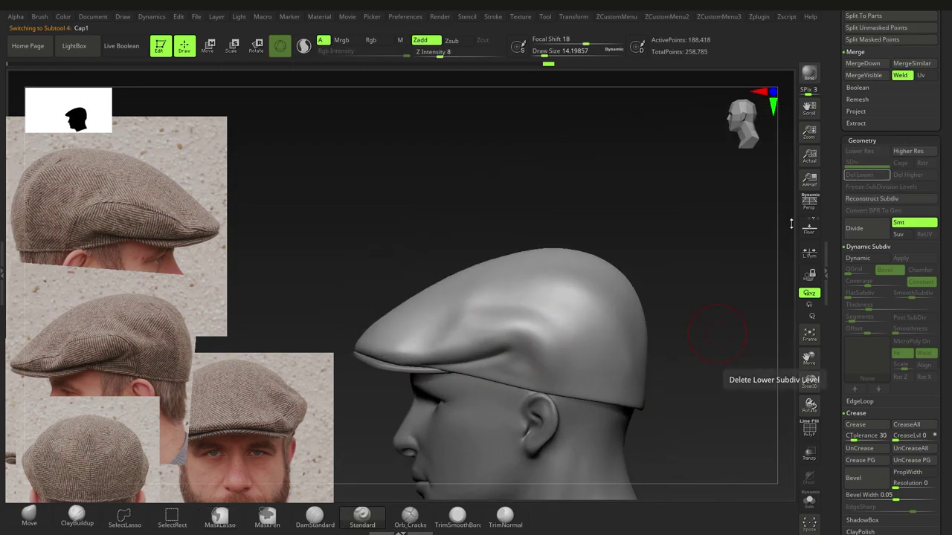
- Isolate the cap with its polyframe displayed and assign the whole mesh a single polygroup
{"action": "left_click", "coordinate": [854, 173]}
{"action": "scroll", "coordinate": [556, 318], "scroll_direction": "up", "scroll_amount": 2}
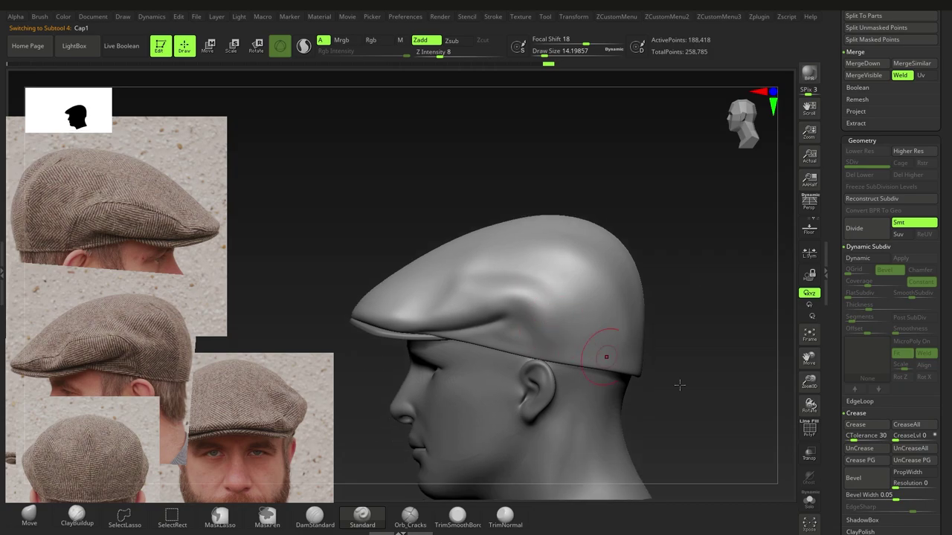
{"action": "key", "text": "shift+f"}
{"action": "left_click", "coordinate": [807, 502]}
{"action": "right_click_drag", "start_coordinate": [680, 402], "coordinate": [565, 338]}
{"action": "key", "text": "ctrl+w"}
- Try to remesh the cap with DynaMesh at resolution 576, and undo it
{"action": "key", "text": "1"}
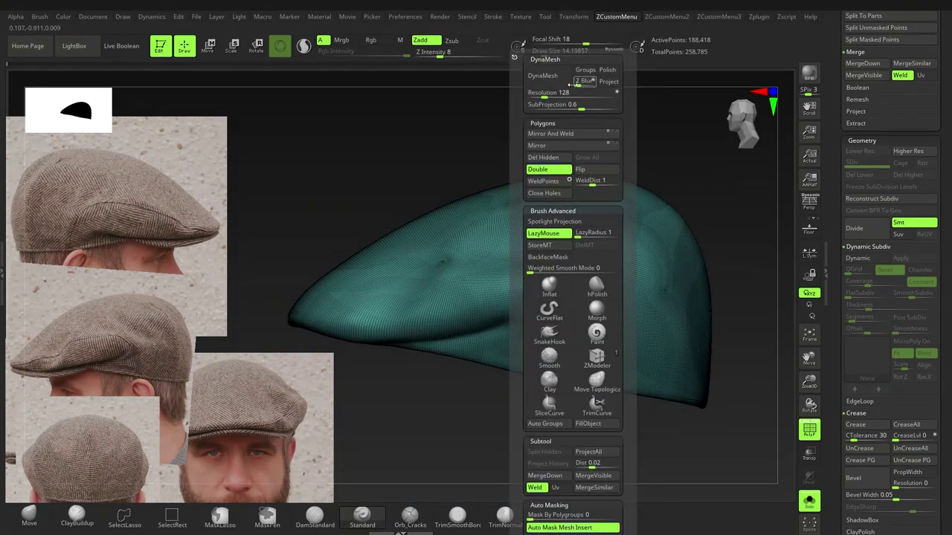
{"action": "left_click", "coordinate": [557, 95]}
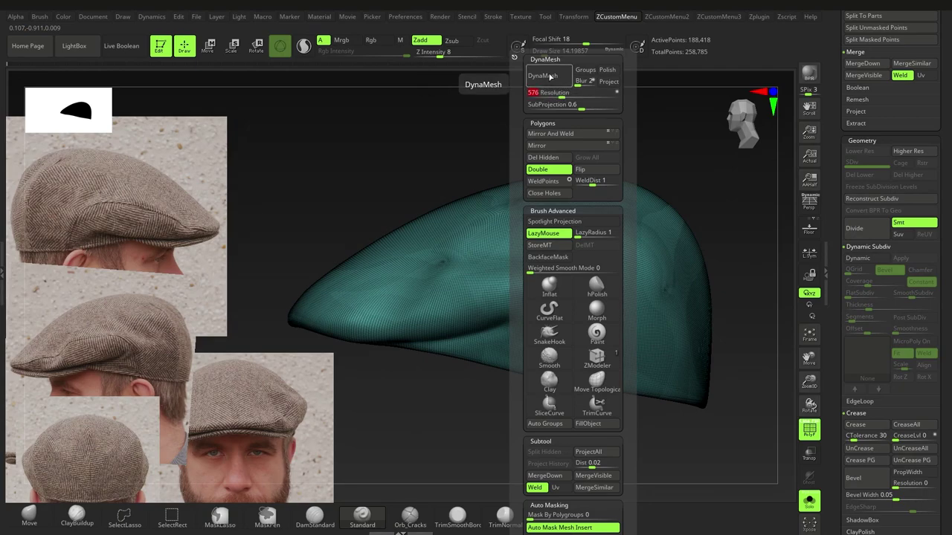
{"action": "left_click", "coordinate": [550, 76]}
{"action": "key", "text": "ctrl+z"}
- Remesh the cap with DynaMesh, raising the resolution to 3464 for the final mesh
{"action": "key", "text": "1"}
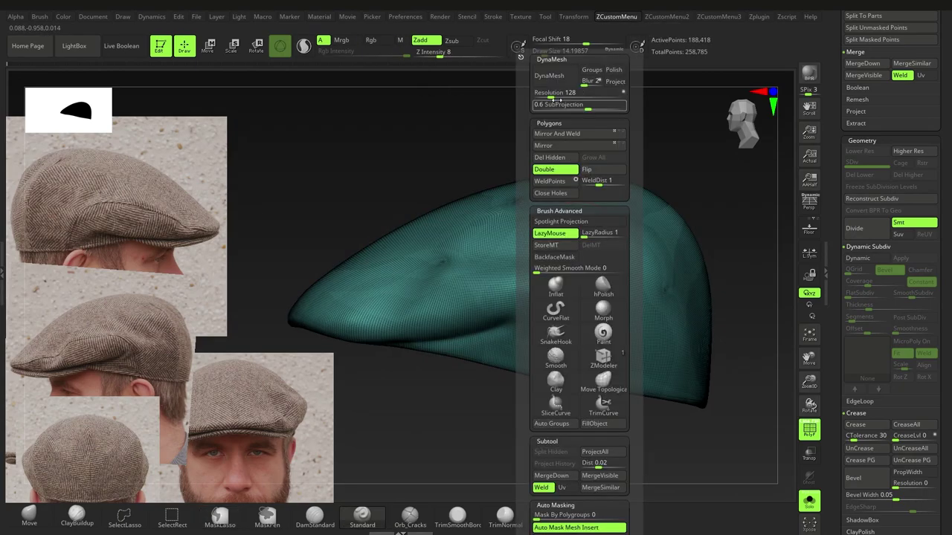
{"action": "left_click", "coordinate": [558, 78]}
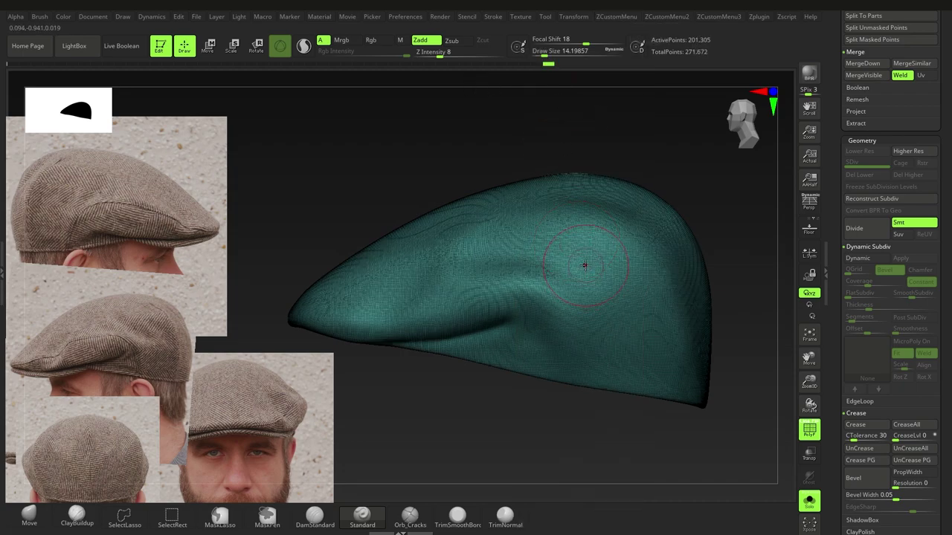
{"action": "key", "text": "shift+f"}
{"action": "key", "text": "space"}
{"action": "left_click_drag", "start_coordinate": [607, 95], "coordinate": [618, 97]}
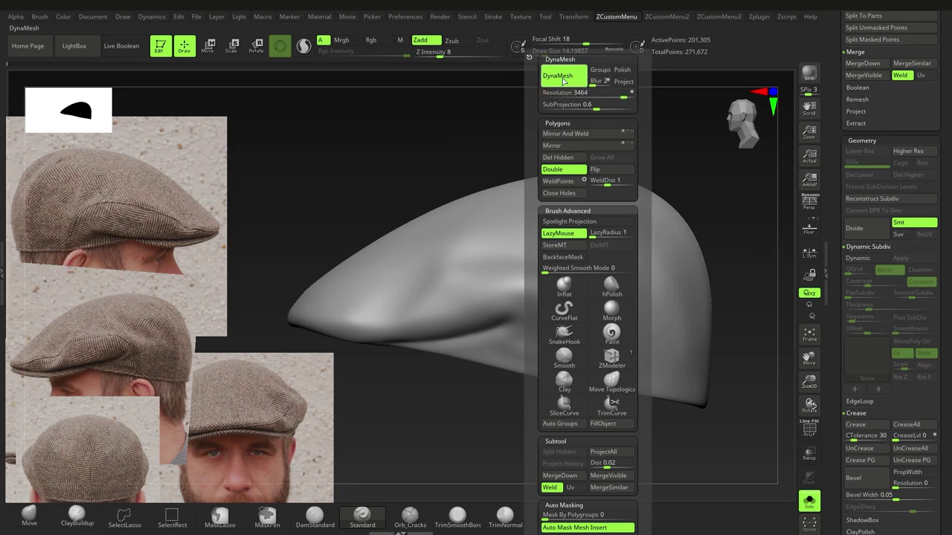
{"action": "left_click", "coordinate": [563, 80]}
{"action": "key", "text": "space"}
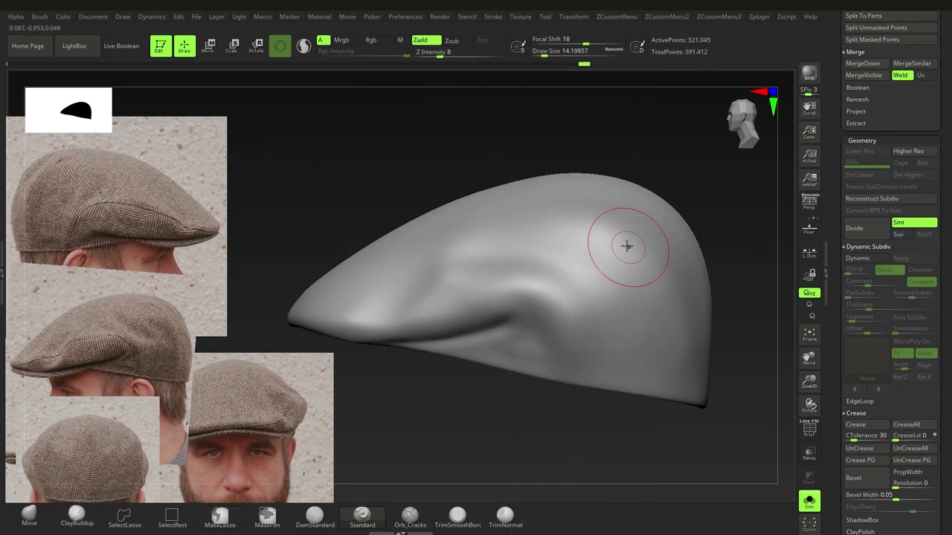
- Bring back the other subtools, select and isolate the visor, and convert it to a DynaMesh
{"action": "left_click", "coordinate": [809, 500]}
{"action": "left_click_drag", "start_coordinate": [740, 465], "coordinate": [483, 346]}
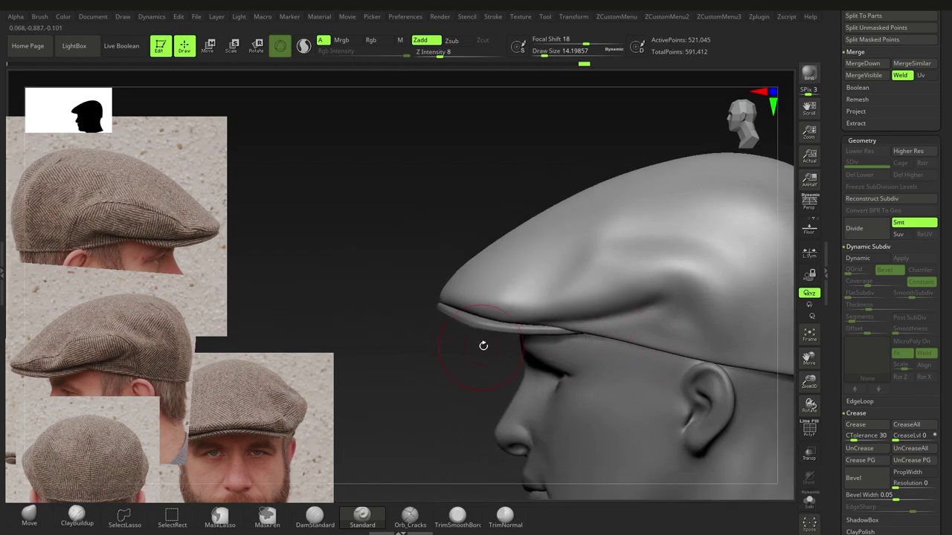
{"action": "left_click", "coordinate": [493, 325], "text": "alt"}
{"action": "left_click", "coordinate": [807, 503]}
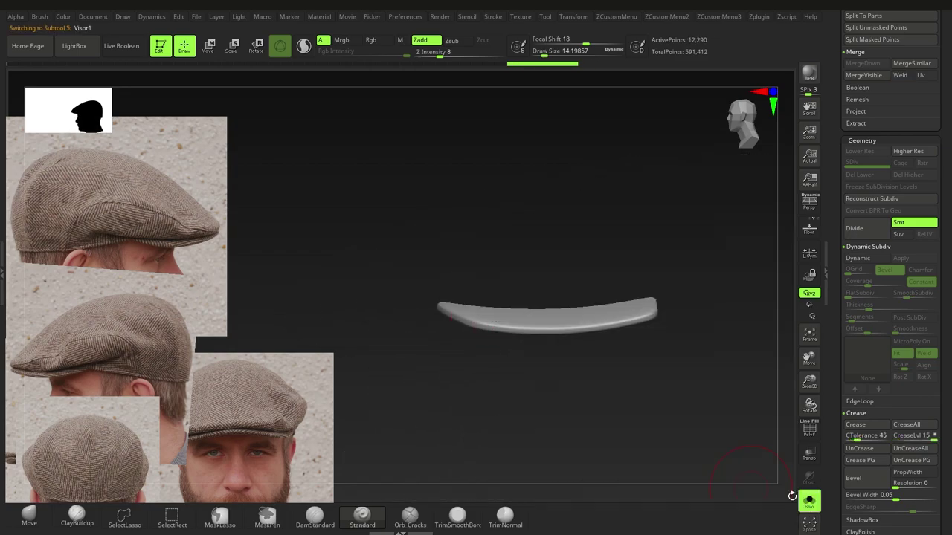
{"action": "key", "text": "space"}
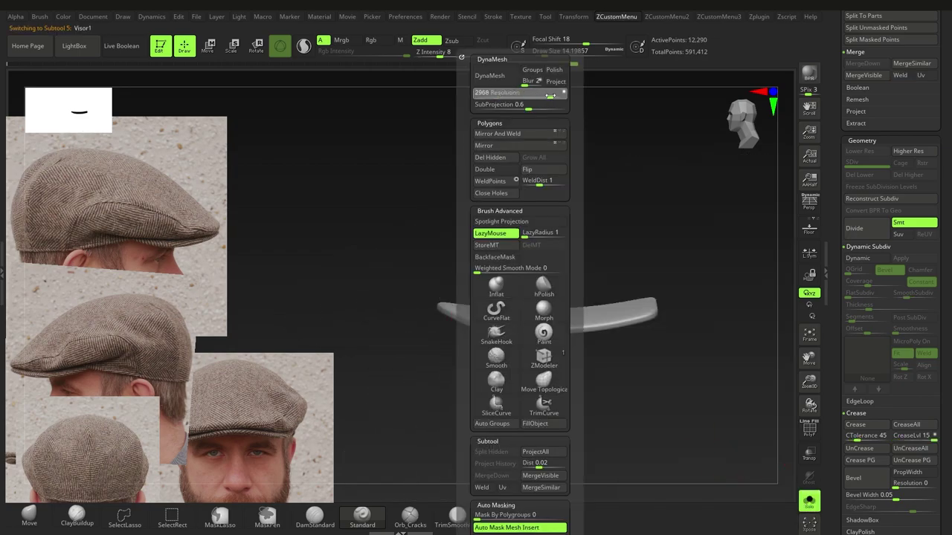
{"action": "left_click", "coordinate": [490, 76]}
- Raise the visor's DynaMesh resolution, remesh it, and show the head and cap again
{"action": "left_click_drag", "start_coordinate": [566, 265], "coordinate": [538, 279]}
{"action": "key", "text": "space"}
{"action": "left_click_drag", "start_coordinate": [566, 95], "coordinate": [573, 95]}
{"action": "left_click_drag", "start_coordinate": [505, 323], "coordinate": [533, 329], "text": "shift"}
{"action": "left_click_drag", "start_coordinate": [491, 245], "coordinate": [787, 486], "text": "ctrl"}
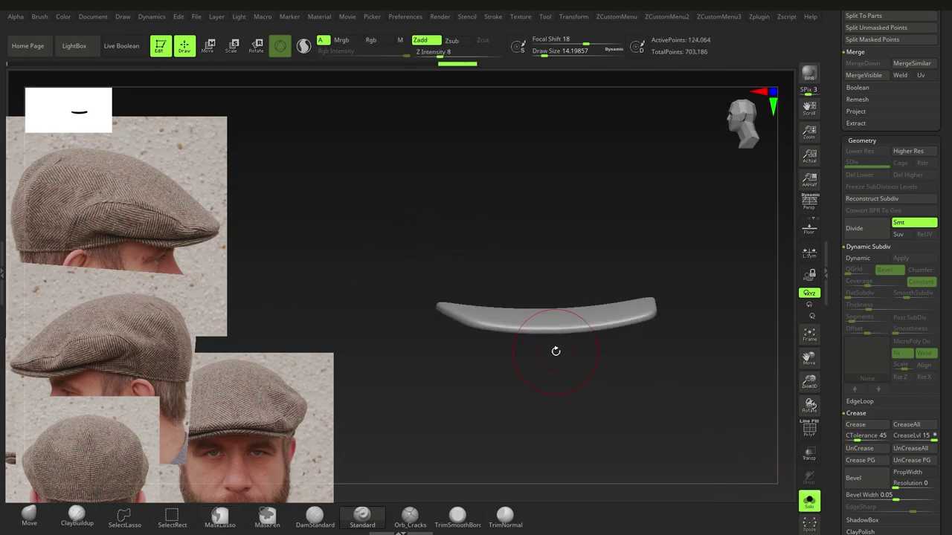
{"action": "left_click_drag", "start_coordinate": [556, 352], "coordinate": [566, 363], "text": "ctrl"}
{"action": "left_click", "coordinate": [815, 507]}
{"action": "right_click_drag", "start_coordinate": [598, 370], "coordinate": [528, 377], "text": "ctrl"}
- Select the Cap1 subtool and merge it down with Visor1
{"action": "left_click_drag", "start_coordinate": [947, 308], "coordinate": [946, 348]}
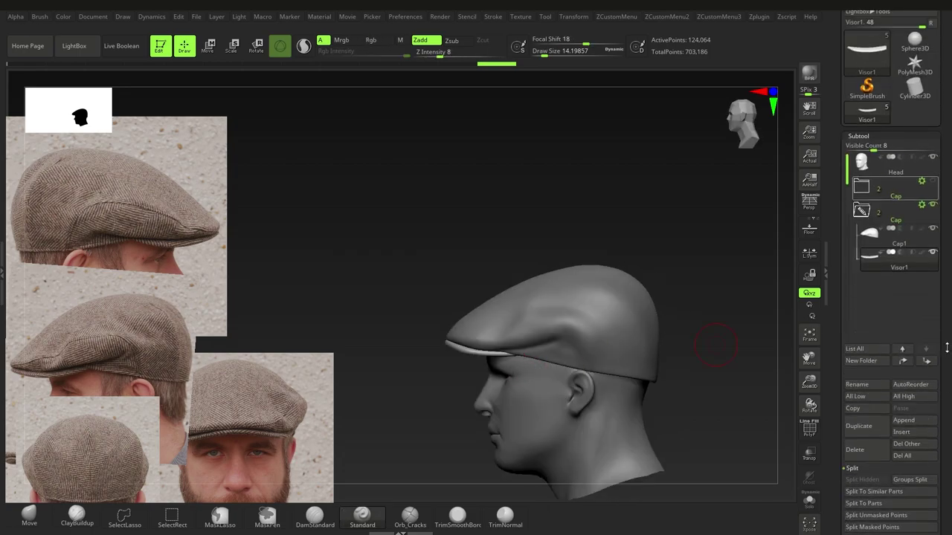
{"action": "left_click", "coordinate": [925, 246]}
{"action": "key", "text": "1"}
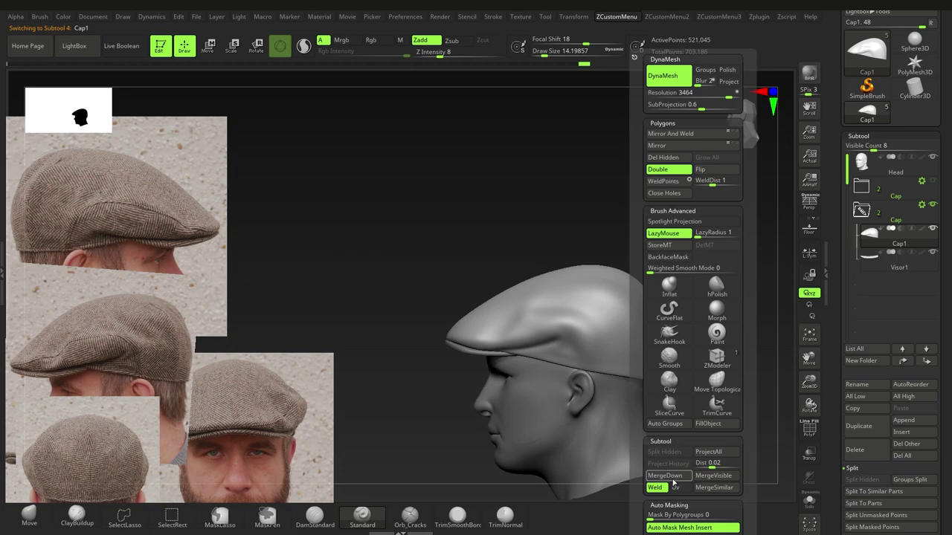
{"action": "left_click", "coordinate": [673, 479]}
{"action": "left_click", "coordinate": [634, 497]}
- Enable the Groups option of DynaMesh for the merged cap and expand the DynaMesh settings in its geometry options
{"action": "key", "text": "1"}
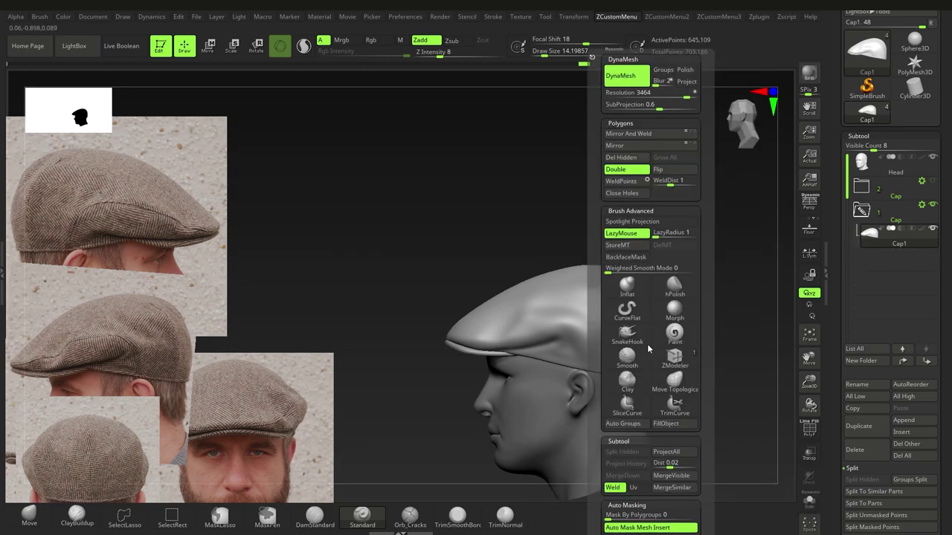
{"action": "left_click", "coordinate": [661, 72]}
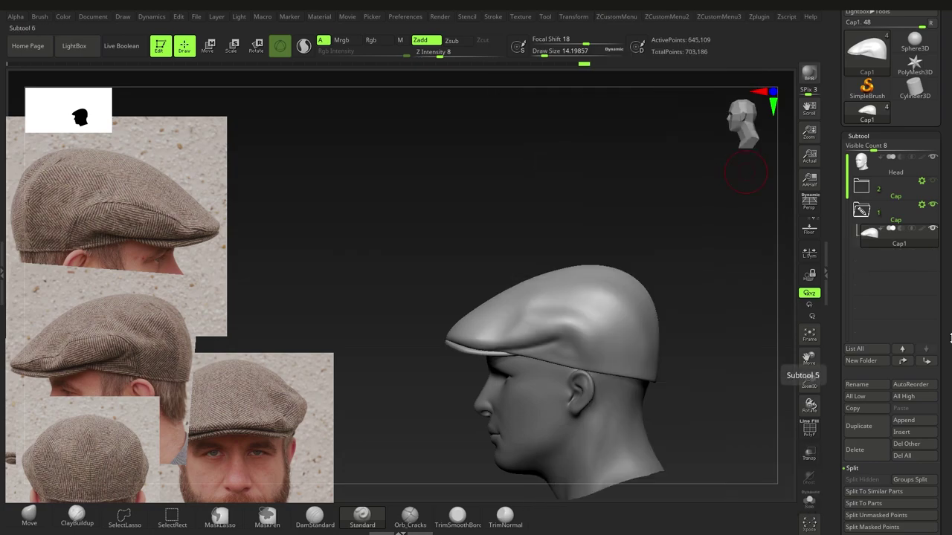
{"action": "left_click_drag", "start_coordinate": [950, 338], "coordinate": [950, 201]}
{"action": "left_click_drag", "start_coordinate": [949, 403], "coordinate": [949, 321]}
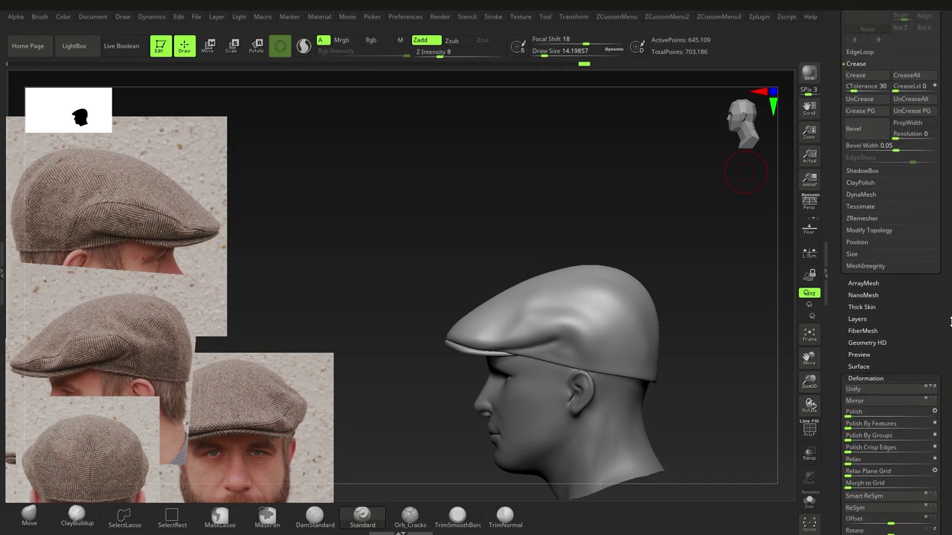
{"action": "left_click", "coordinate": [880, 378], "text": "shift"}
{"action": "left_click_drag", "start_coordinate": [950, 269], "coordinate": [943, 380]}
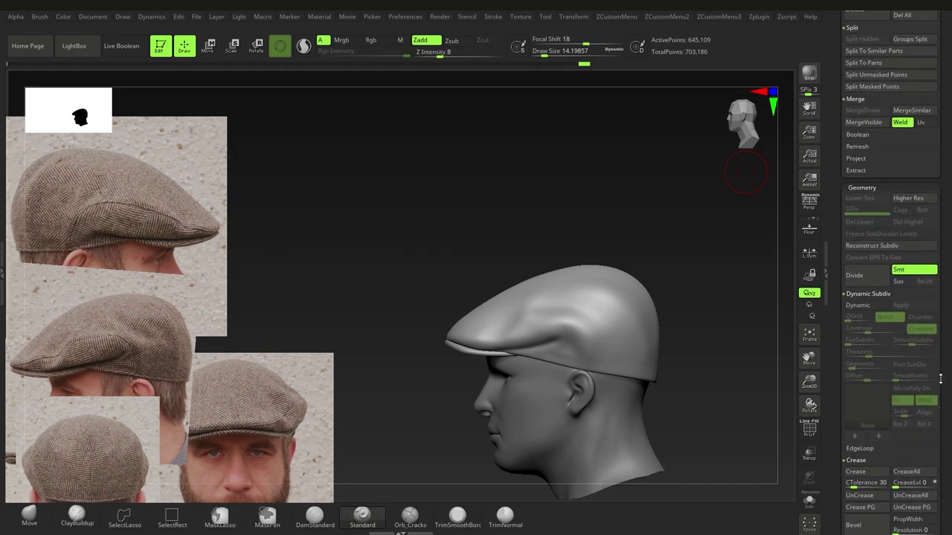
{"action": "left_click", "coordinate": [868, 294]}
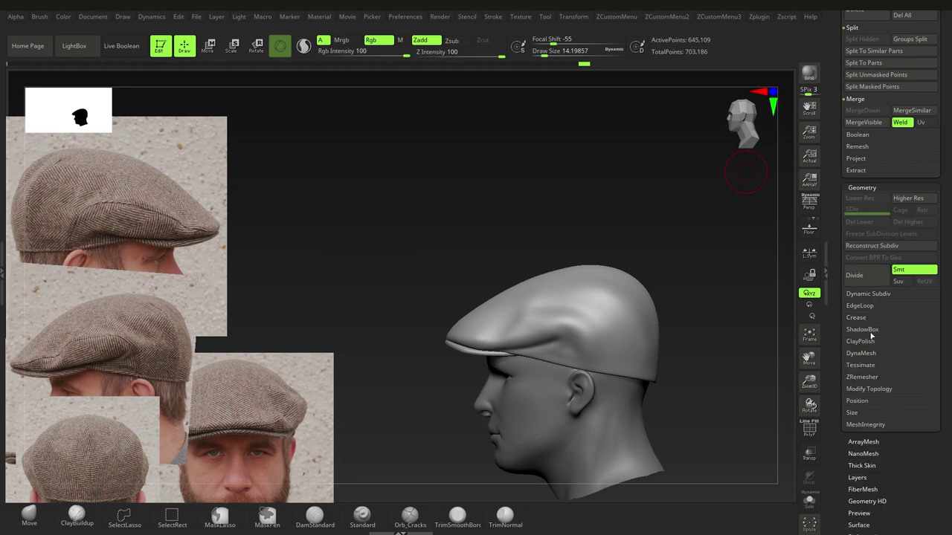
{"action": "left_click", "coordinate": [861, 353]}
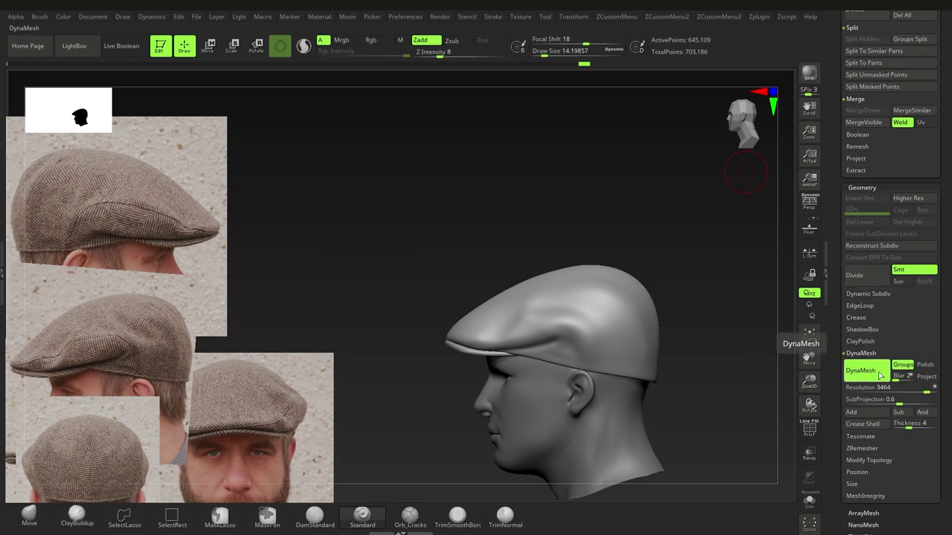
- Isolate the merged cap from below and show only its visor polygroup with the polyframe on
{"action": "left_click", "coordinate": [807, 503]}
{"action": "right_click_drag", "start_coordinate": [513, 326], "coordinate": [531, 317]}
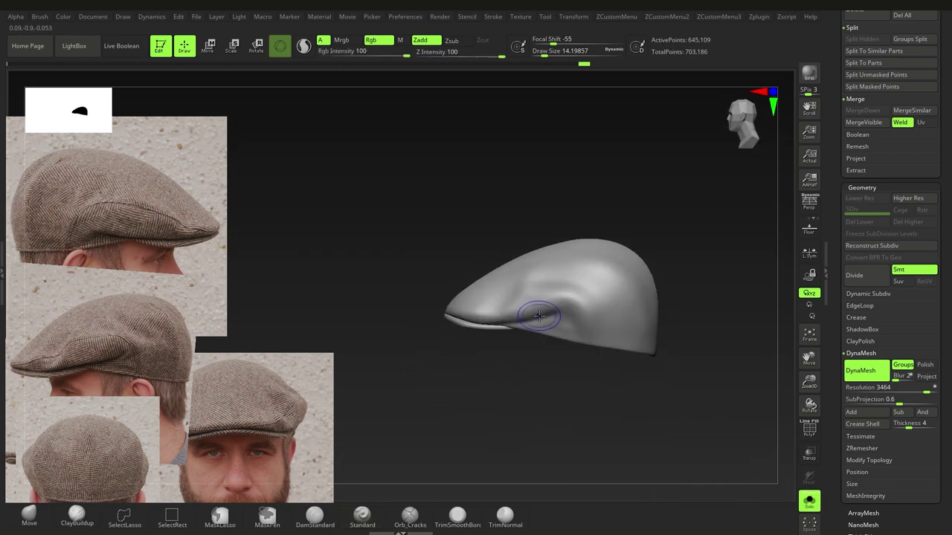
{"action": "right_click_drag", "start_coordinate": [579, 372], "coordinate": [560, 261]}
{"action": "left_click_drag", "start_coordinate": [499, 364], "coordinate": [511, 330]}
{"action": "left_click", "coordinate": [807, 504]}
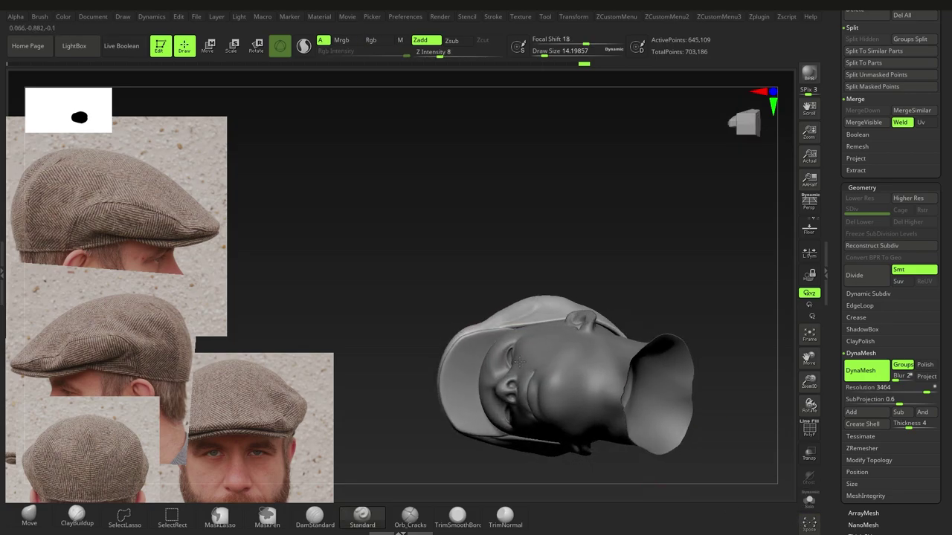
{"action": "left_click", "coordinate": [808, 504]}
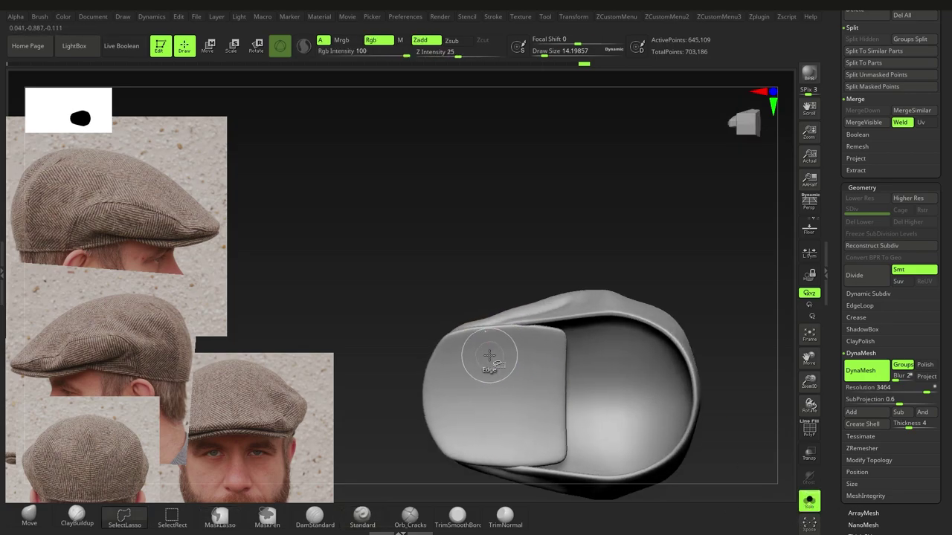
{"action": "left_click", "coordinate": [551, 387], "text": "ctrl+shift"}
{"action": "right_click_drag", "start_coordinate": [537, 360], "coordinate": [526, 336]}
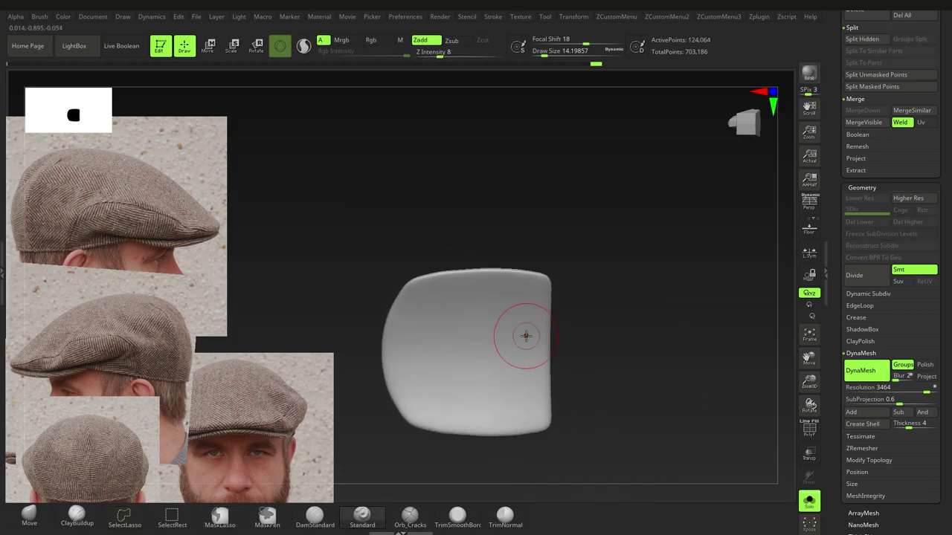
{"action": "key", "text": "shift+f"}
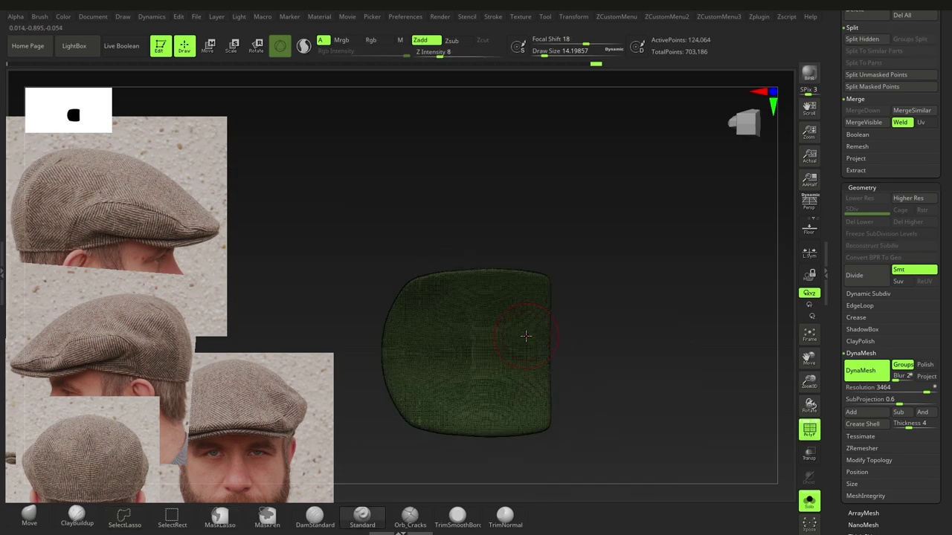
- Lasso-mask the rear part of the visor from above, following the curve of the head
{"action": "left_click", "coordinate": [806, 504]}
{"action": "right_click_drag", "start_coordinate": [497, 315], "coordinate": [477, 322]}
{"action": "right_click_drag", "start_coordinate": [476, 321], "coordinate": [462, 403], "text": "alt"}
{"action": "mouse_move", "coordinate": [471, 280]}
{"action": "right_mouse_down", "text": "ctrl"}
{"action": "mouse_move", "coordinate": [477, 298]}
{"action": "mouse_move", "coordinate": [493, 244]}
{"action": "mouse_move", "coordinate": [509, 238]}
{"action": "right_mouse_up", "text": "ctrl"}
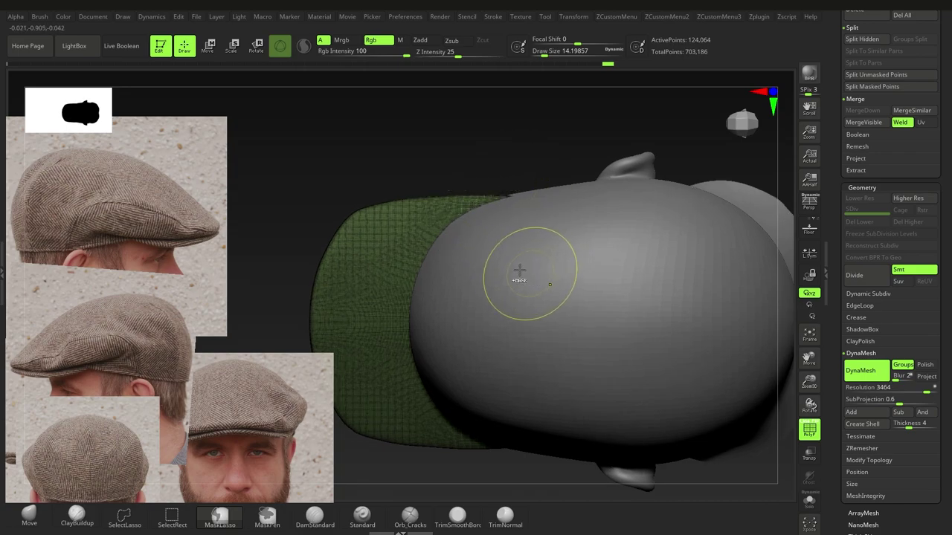
{"action": "right_click_drag", "start_coordinate": [496, 259], "coordinate": [498, 233], "text": "alt"}
{"action": "mouse_move", "coordinate": [514, 154]}
{"action": "left_mouse_down", "text": "ctrl"}
{"action": "mouse_move", "coordinate": [437, 212]}
{"action": "mouse_move", "coordinate": [403, 282]}
{"action": "left_mouse_up", "text": "ctrl"}
{"action": "mouse_move", "coordinate": [416, 352]}
{"action": "left_mouse_down", "text": "ctrl"}
{"action": "mouse_move", "coordinate": [548, 378]}
{"action": "mouse_move", "coordinate": [659, 167]}
{"action": "mouse_move", "coordinate": [587, 111]}
{"action": "left_mouse_up", "text": "ctrl"}
{"action": "mouse_move", "coordinate": [515, 329]}
{"action": "right_mouse_down"}
{"action": "mouse_move", "coordinate": [522, 240]}
{"action": "mouse_move", "coordinate": [517, 325]}
{"action": "right_mouse_up"}
{"action": "mouse_move", "coordinate": [496, 208]}
{"action": "right_mouse_down", "text": "ctrl"}
{"action": "mouse_move", "coordinate": [523, 253]}
{"action": "mouse_move", "coordinate": [491, 328]}
{"action": "right_mouse_up", "text": "ctrl"}
{"action": "mouse_move", "coordinate": [470, 196]}
{"action": "left_mouse_down", "text": "ctrl"}
{"action": "mouse_move", "coordinate": [448, 214]}
{"action": "mouse_move", "coordinate": [548, 199]}
{"action": "left_mouse_up", "text": "ctrl"}
- Isolate the cap subtool, unhide its complete mesh and turn off the polyframe
{"action": "left_click", "coordinate": [809, 502]}
{"action": "right_click_drag", "start_coordinate": [557, 304], "coordinate": [476, 262], "text": "ctrl"}
{"action": "key", "text": "ctrl+shift+d"}
{"action": "left_click", "coordinate": [314, 206], "text": "ctrl+shift"}
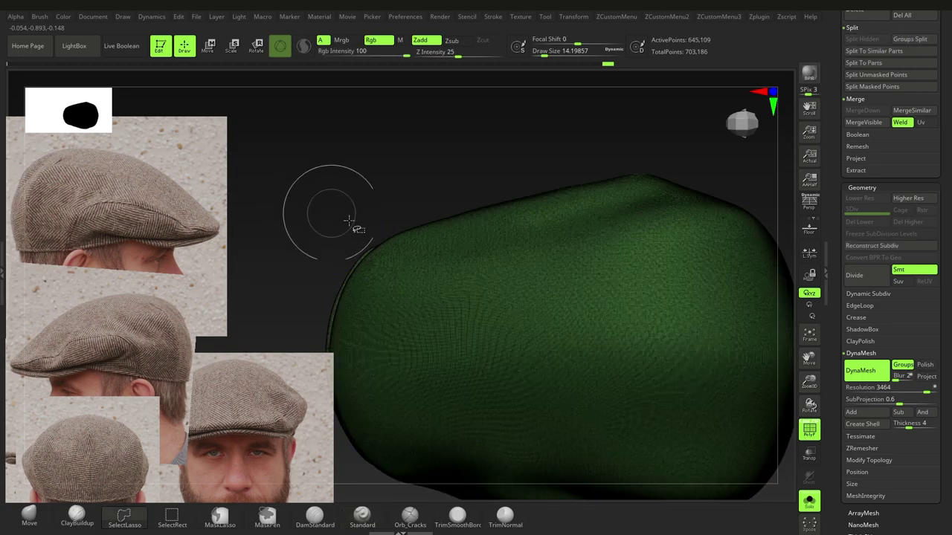
{"action": "right_click_drag", "start_coordinate": [451, 273], "coordinate": [482, 254]}
{"action": "key", "text": "shift+f"}
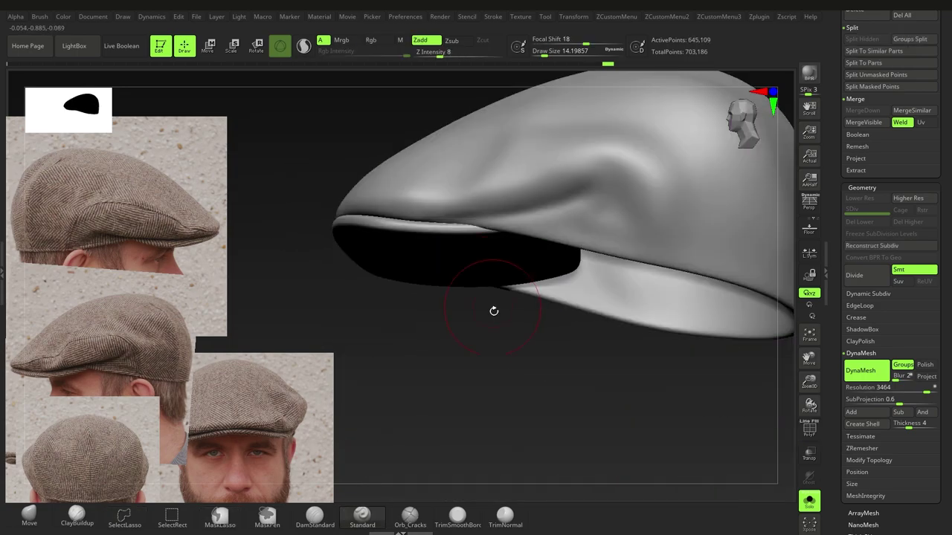
{"action": "right_click_drag", "start_coordinate": [493, 310], "coordinate": [488, 239]}
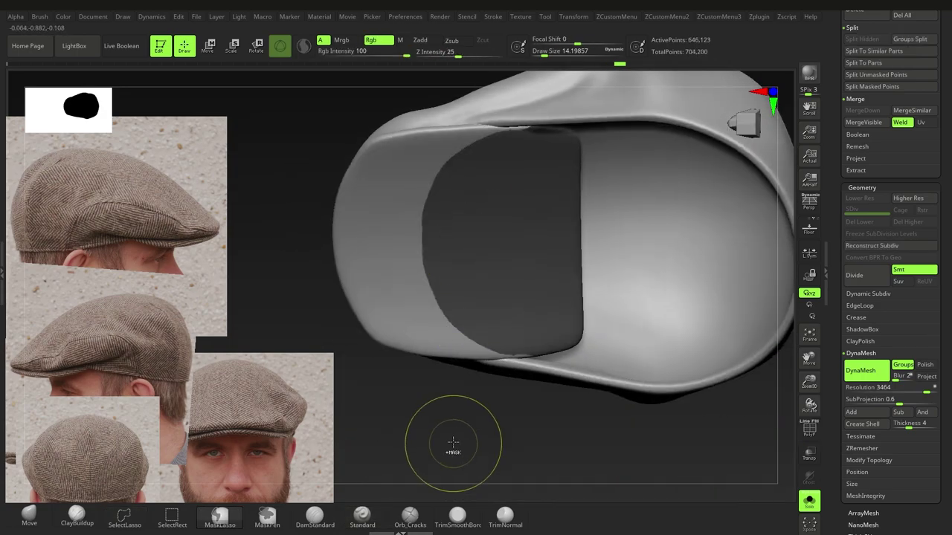
- Hide the rear section of the visor that overlaps the head, delete the hidden geometry and remesh with DynaMesh
{"action": "left_click", "coordinate": [478, 296], "text": "ctrl+shift"}
{"action": "left_click_drag", "start_coordinate": [481, 416], "coordinate": [482, 427], "text": "ctrl+shift"}
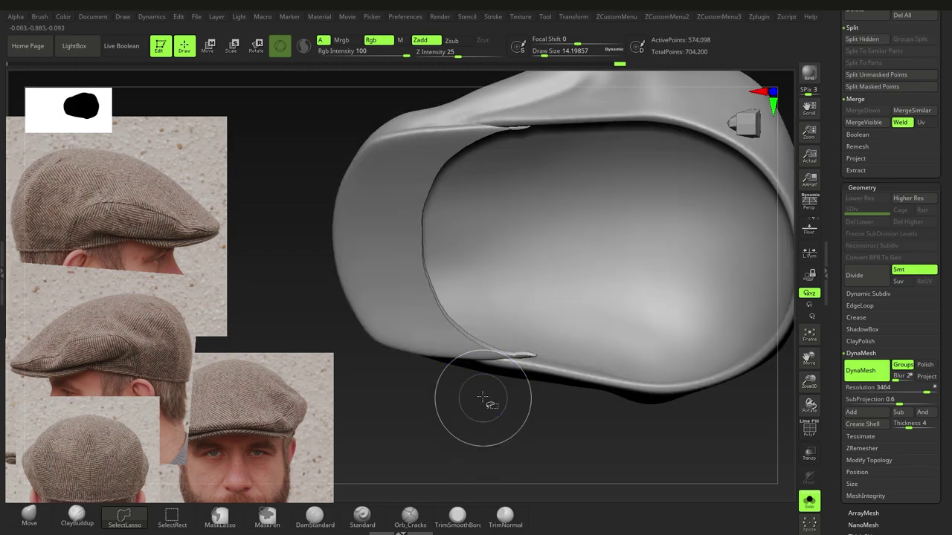
{"action": "key", "text": "1"}
{"action": "left_click", "coordinate": [453, 157]}
{"action": "right_click_drag", "start_coordinate": [372, 195], "coordinate": [348, 195]}
{"action": "left_click_drag", "start_coordinate": [320, 177], "coordinate": [329, 186], "text": "ctrl"}
- Set the Draw Size to about 8.4 and isolate the trimmed visor's polygroup
{"action": "key", "text": "s"}
{"action": "left_click_drag", "start_coordinate": [423, 230], "coordinate": [420, 231]}
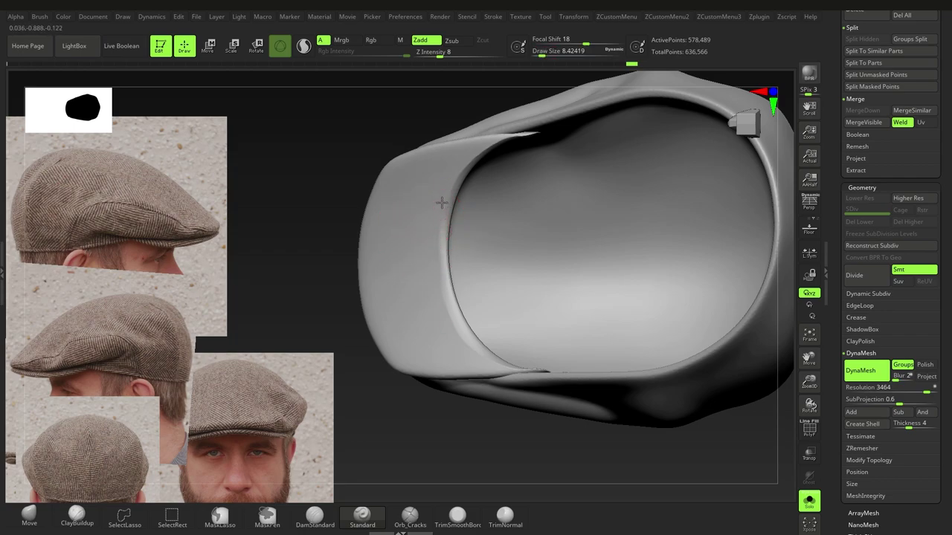
{"action": "right_click_drag", "start_coordinate": [441, 203], "coordinate": [467, 208]}
{"action": "right_click_drag", "start_coordinate": [492, 168], "coordinate": [511, 197]}
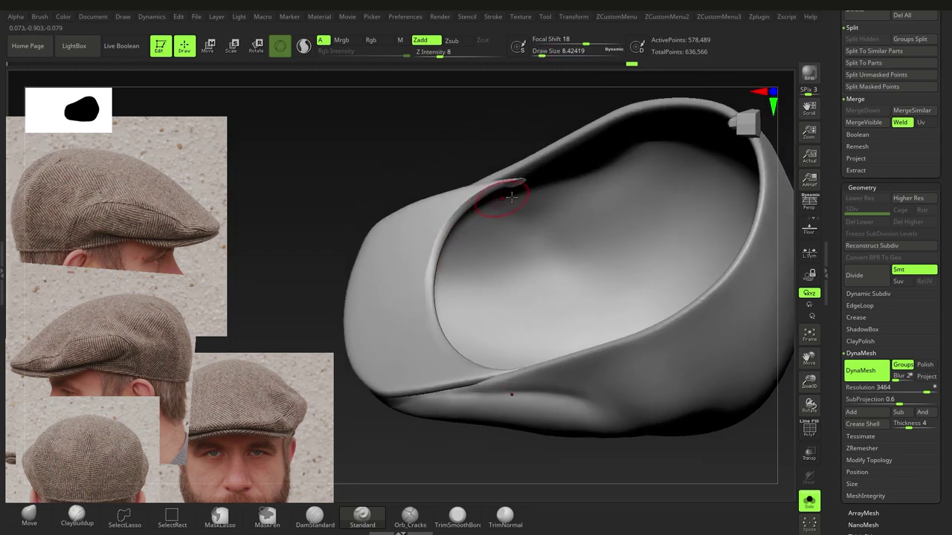
{"action": "left_click", "coordinate": [383, 271], "text": "ctrl+shift"}
{"action": "left_click", "coordinate": [436, 232], "text": "ctrl+shift"}
{"action": "left_click_drag", "start_coordinate": [414, 183], "coordinate": [423, 193], "text": "ctrl+shift"}
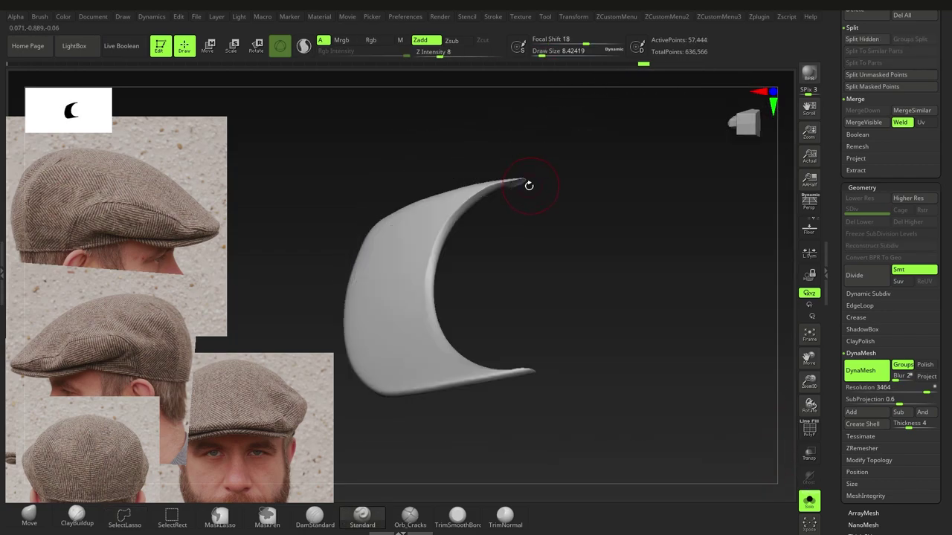
- Smooth the trimmed visor's inner edge, and show the cap and head again
{"action": "right_click_drag", "start_coordinate": [529, 186], "coordinate": [514, 180]}
{"action": "mouse_move", "coordinate": [436, 253]}
{"action": "right_mouse_down"}
{"action": "mouse_move", "coordinate": [393, 218]}
{"action": "mouse_move", "coordinate": [434, 252]}
{"action": "right_mouse_up"}
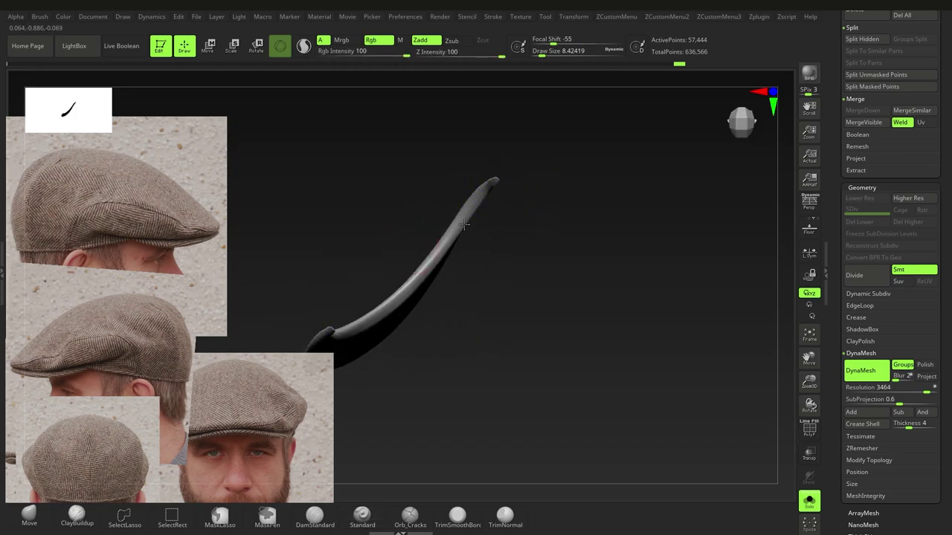
{"action": "right_click_drag", "start_coordinate": [458, 216], "coordinate": [478, 254], "text": "shift"}
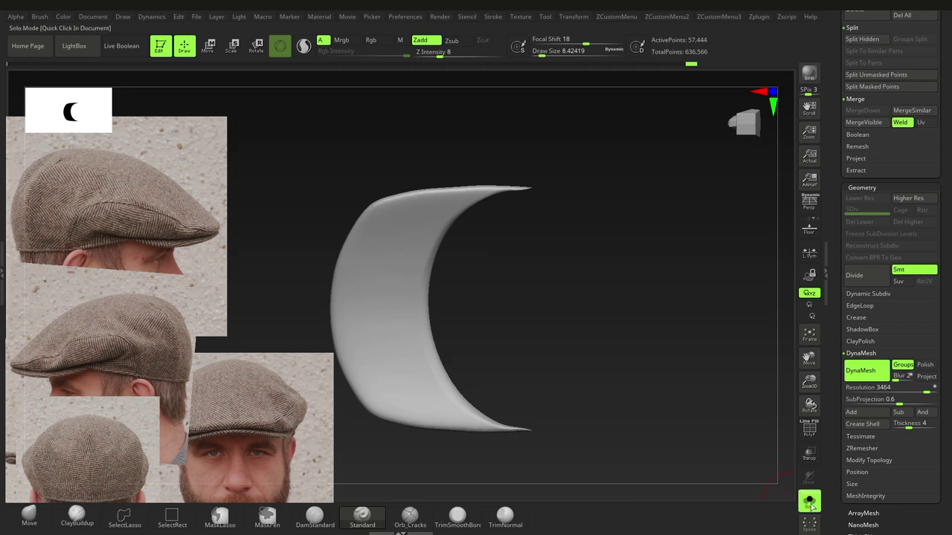
{"action": "left_click", "coordinate": [811, 507]}
{"action": "right_click_drag", "start_coordinate": [513, 391], "coordinate": [435, 397]}
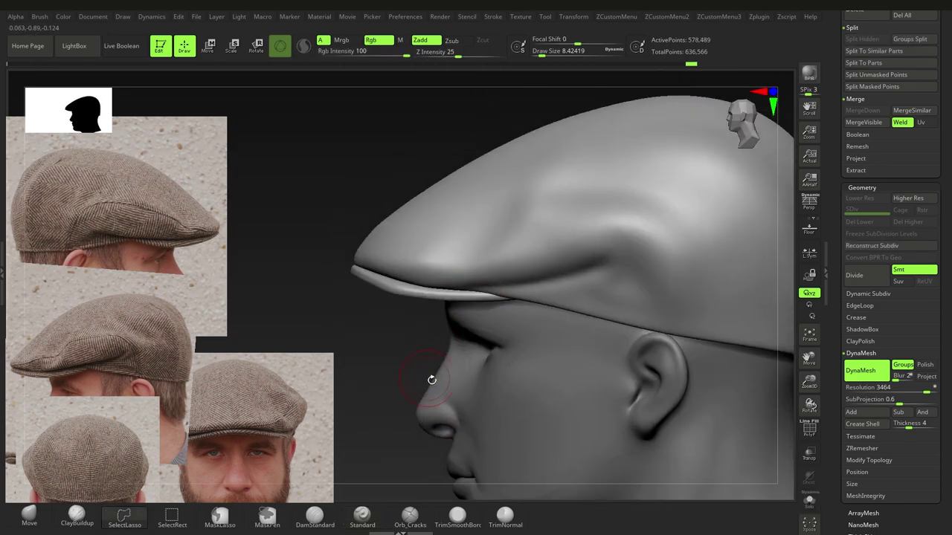
- Choose the DamStandard brush and set its Draw Size to about 2.6 for carving seams into the cap
{"action": "left_click_drag", "start_coordinate": [431, 377], "coordinate": [473, 304]}
{"action": "right_click_drag", "start_coordinate": [474, 303], "coordinate": [453, 354]}
{"action": "right_click_drag", "start_coordinate": [536, 270], "coordinate": [520, 319]}
{"action": "right_click_drag", "start_coordinate": [522, 207], "coordinate": [398, 268], "text": "ctrl"}
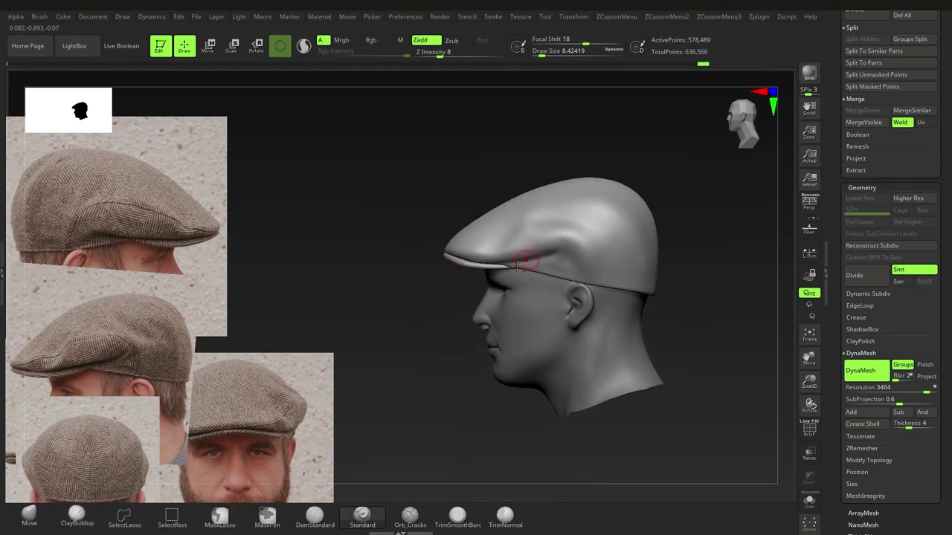
{"action": "right_click_drag", "start_coordinate": [518, 266], "coordinate": [473, 289], "text": "alt"}
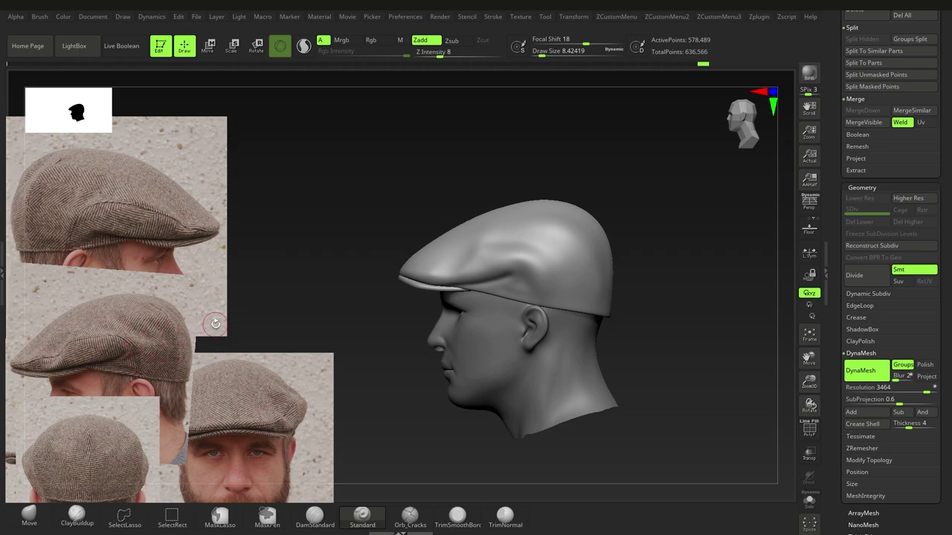
{"action": "left_click", "coordinate": [327, 513]}
{"action": "key", "text": "s"}
{"action": "left_click_drag", "start_coordinate": [535, 310], "coordinate": [531, 310]}
{"action": "mouse_move", "coordinate": [561, 286]}
{"action": "right_mouse_down", "text": "alt"}
{"action": "mouse_move", "coordinate": [493, 295]}
{"action": "mouse_move", "coordinate": [524, 287]}
{"action": "mouse_move", "coordinate": [535, 327]}
{"action": "mouse_move", "coordinate": [581, 315]}
{"action": "right_mouse_up", "text": "alt"}
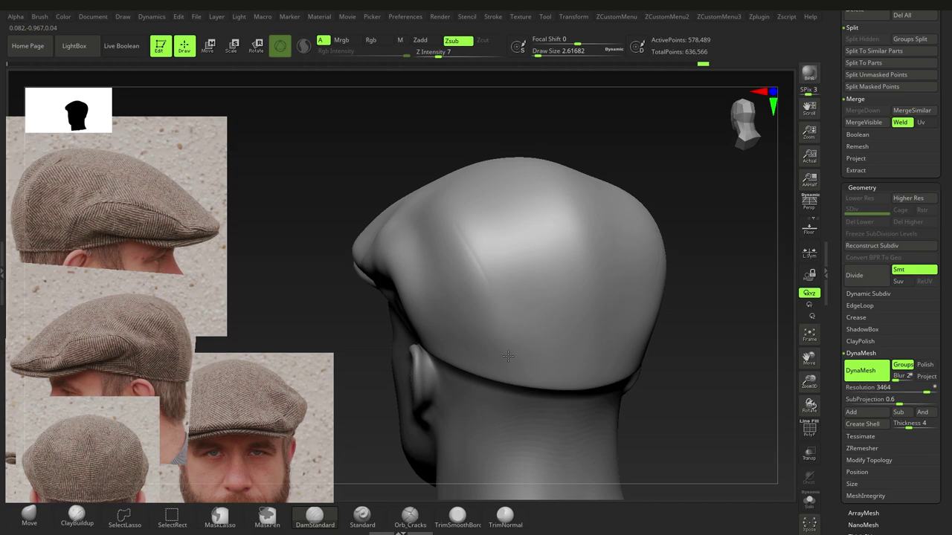
- Set the Draw Size to about 4.3 and carve a curved seam down the rear side of the cap to its lower edge
{"action": "key", "text": "s"}
{"action": "left_click", "coordinate": [503, 335]}
{"action": "key", "text": "ctrl+z"}
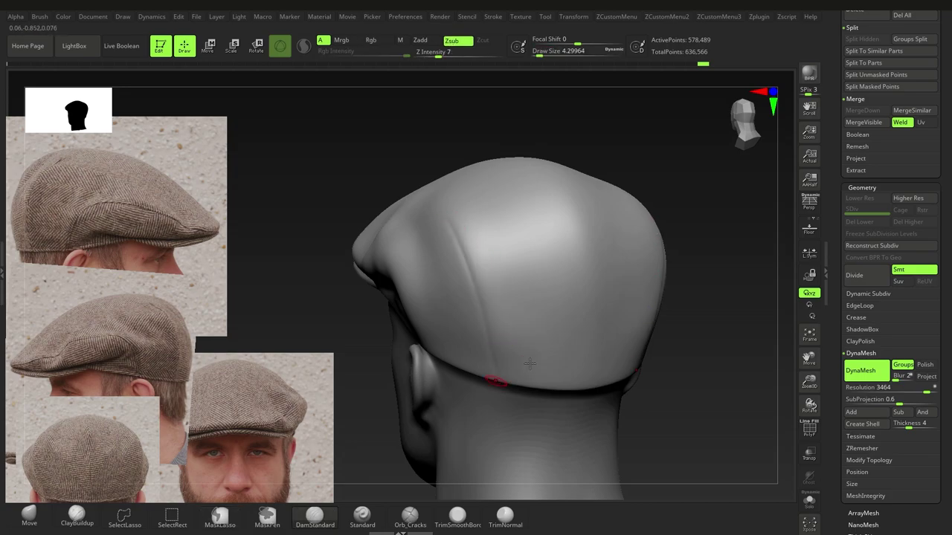
{"action": "right_click_drag", "start_coordinate": [514, 361], "coordinate": [435, 301]}
{"action": "mouse_move", "coordinate": [497, 211]}
{"action": "left_mouse_down"}
{"action": "mouse_move", "coordinate": [497, 404]}
{"action": "mouse_move", "coordinate": [525, 392]}
{"action": "left_mouse_up"}
- Set the Draw Size to about 2.2 and carve a curved seam from the visor over the side fold down to the ear
{"action": "key", "text": "s"}
{"action": "mouse_move", "coordinate": [497, 394]}
{"action": "right_mouse_down", "text": "alt"}
{"action": "mouse_move", "coordinate": [558, 378]}
{"action": "mouse_move", "coordinate": [383, 374]}
{"action": "right_mouse_up", "text": "alt"}
{"action": "mouse_move", "coordinate": [383, 375]}
{"action": "right_mouse_down"}
{"action": "mouse_move", "coordinate": [473, 353]}
{"action": "mouse_move", "coordinate": [540, 364]}
{"action": "right_mouse_up"}
{"action": "right_click_drag", "start_coordinate": [420, 344], "coordinate": [525, 342], "text": "alt"}
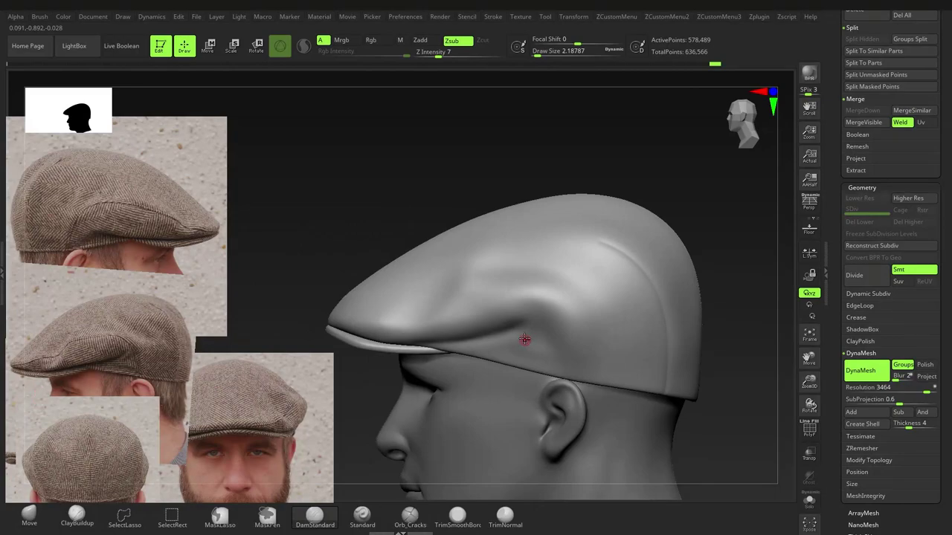
{"action": "key", "text": "1"}
{"action": "right_click_drag", "start_coordinate": [407, 300], "coordinate": [341, 322]}
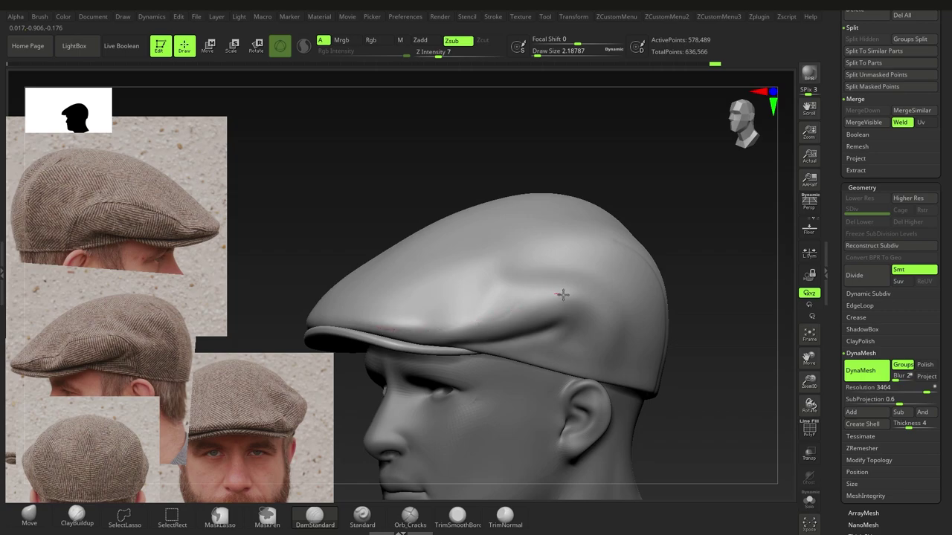
{"action": "mouse_move", "coordinate": [581, 322]}
{"action": "right_mouse_down"}
{"action": "mouse_move", "coordinate": [555, 334]}
{"action": "mouse_move", "coordinate": [586, 315]}
{"action": "right_mouse_up"}
{"action": "key", "text": "ctrl+z"}
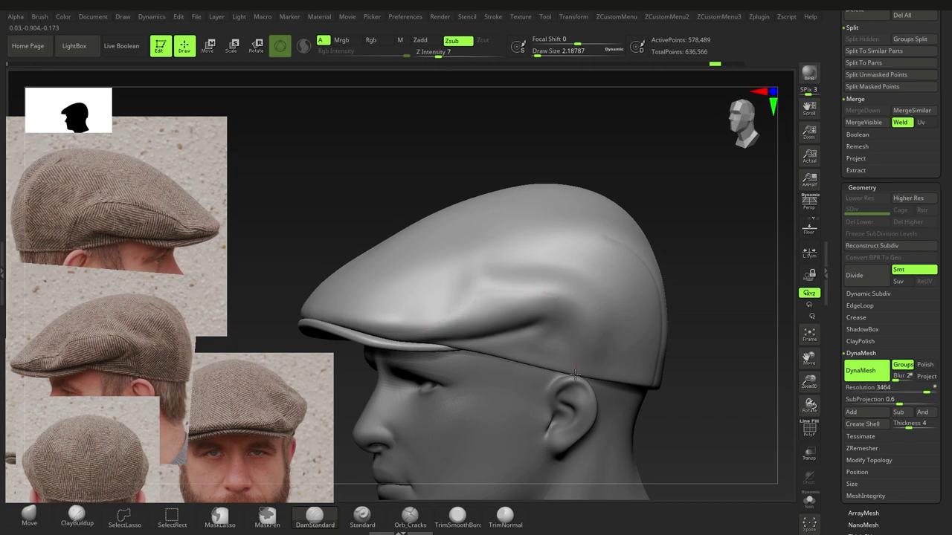
{"action": "mouse_move", "coordinate": [386, 319]}
{"action": "right_mouse_down"}
{"action": "mouse_move", "coordinate": [465, 331]}
{"action": "mouse_move", "coordinate": [446, 319]}
{"action": "mouse_move", "coordinate": [532, 341]}
{"action": "right_mouse_up"}
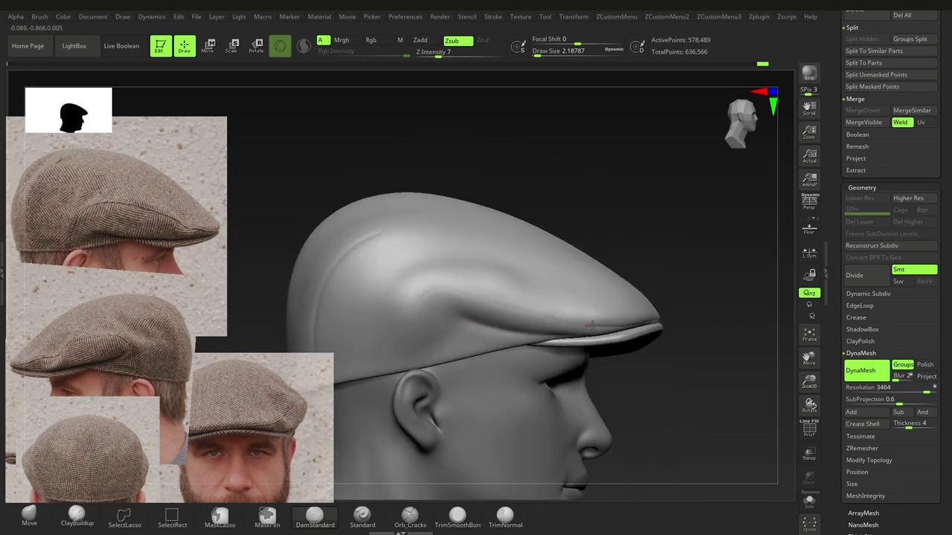
{"action": "key", "text": "1"}
{"action": "mouse_move", "coordinate": [592, 323]}
{"action": "right_mouse_down", "text": "ctrl"}
{"action": "mouse_move", "coordinate": [588, 334]}
{"action": "mouse_move", "coordinate": [516, 339]}
{"action": "mouse_move", "coordinate": [643, 335]}
{"action": "right_mouse_up", "text": "ctrl"}
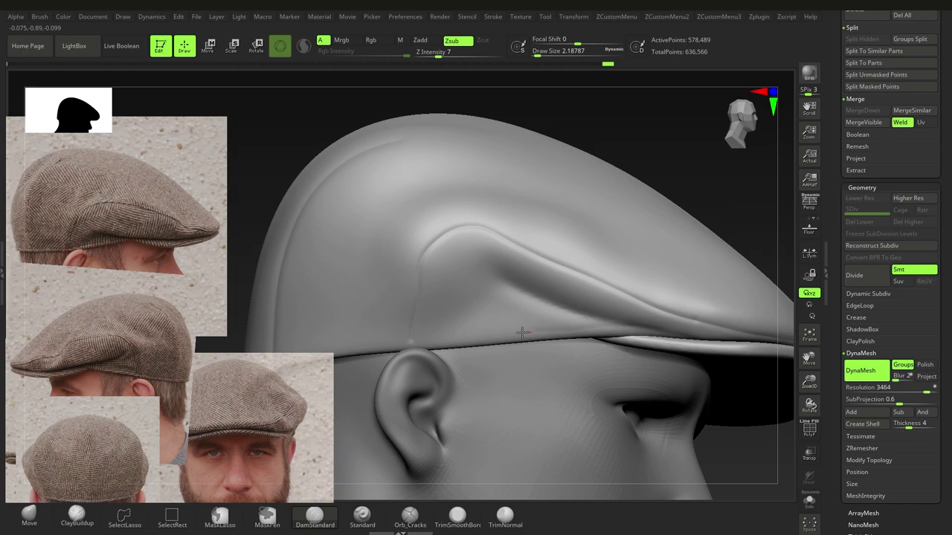
- Carve a hem line around the cap's lower edge and a vertical seam down the centre of its back
{"action": "right_click_drag", "start_coordinate": [365, 342], "coordinate": [498, 313]}
{"action": "left_click_drag", "start_coordinate": [475, 346], "coordinate": [606, 355]}
{"action": "right_click_drag", "start_coordinate": [504, 335], "coordinate": [465, 347]}
{"action": "right_click_drag", "start_coordinate": [604, 353], "coordinate": [393, 300]}
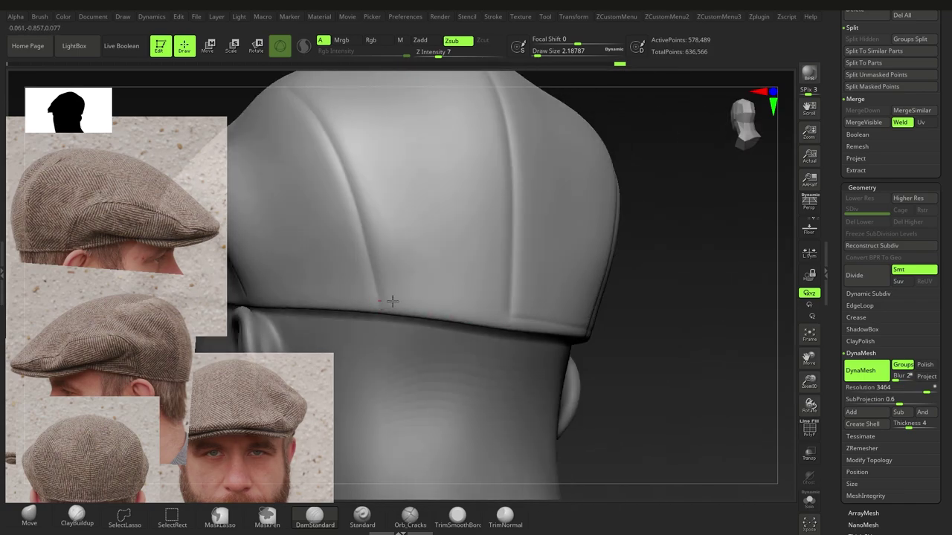
{"action": "right_click_drag", "start_coordinate": [551, 336], "coordinate": [473, 304]}
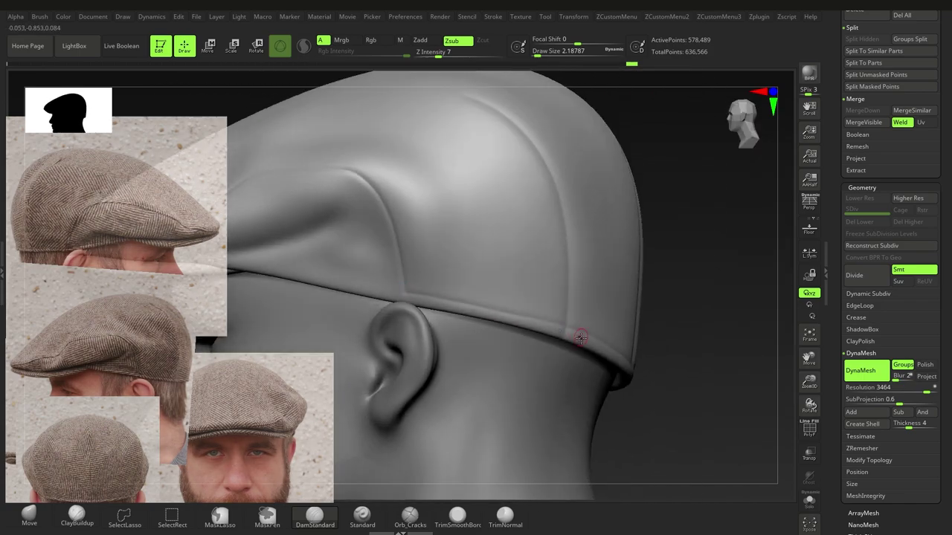
{"action": "right_click_drag", "start_coordinate": [580, 339], "coordinate": [311, 278]}
{"action": "right_click_drag", "start_coordinate": [545, 318], "coordinate": [237, 460], "text": "ctrl"}
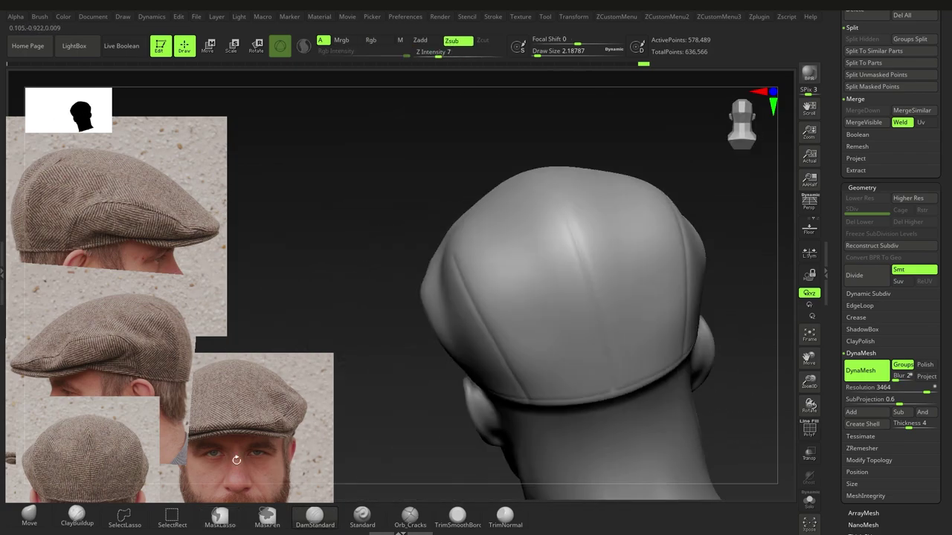
- Touch up the cloth along the cap's seams with the Standard brush at a Draw Size of about 4.3
{"action": "left_click", "coordinate": [368, 513]}
{"action": "key", "text": "s"}
{"action": "left_click_drag", "start_coordinate": [522, 321], "coordinate": [527, 320]}
{"action": "right_click_drag", "start_coordinate": [455, 256], "coordinate": [495, 303], "text": "alt"}
{"action": "key", "text": "s"}
{"action": "left_click_drag", "start_coordinate": [495, 303], "coordinate": [491, 303]}
{"action": "mouse_move", "coordinate": [488, 296]}
{"action": "right_mouse_down"}
{"action": "mouse_move", "coordinate": [496, 299]}
{"action": "mouse_move", "coordinate": [416, 347]}
{"action": "mouse_move", "coordinate": [493, 339]}
{"action": "mouse_move", "coordinate": [542, 284]}
{"action": "mouse_move", "coordinate": [446, 293]}
{"action": "right_mouse_up"}
{"action": "right_click_drag", "start_coordinate": [439, 329], "coordinate": [532, 285]}
{"action": "mouse_move", "coordinate": [485, 324]}
{"action": "right_mouse_down"}
{"action": "mouse_move", "coordinate": [531, 316]}
{"action": "mouse_move", "coordinate": [482, 325]}
{"action": "right_mouse_up"}
- Add a new sculpting layer to the cap
{"action": "left_click_drag", "start_coordinate": [948, 398], "coordinate": [950, 334]}
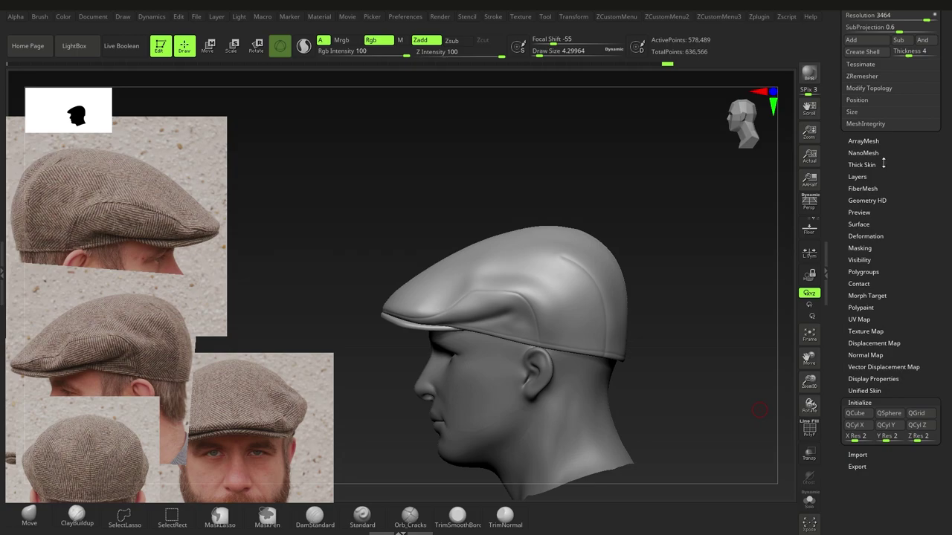
{"action": "left_click", "coordinate": [857, 176]}
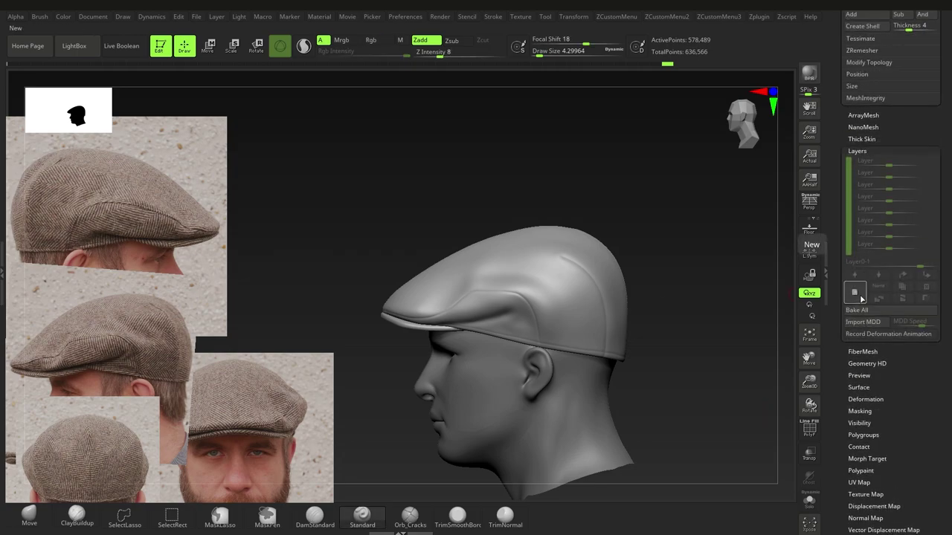
{"action": "left_click", "coordinate": [855, 293]}
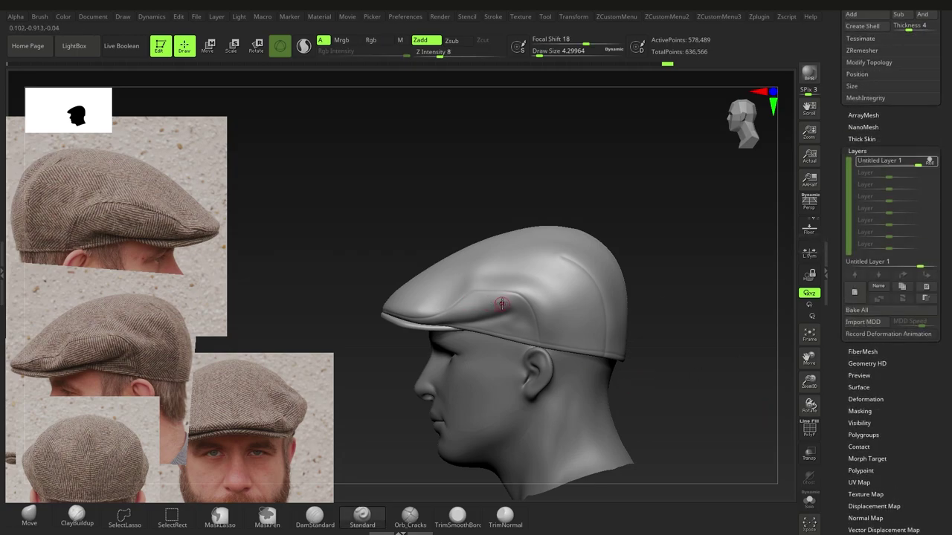
- Set the ClayBuildup brush to a Spray stroke with a Draw Size of about 14.2 and test it on the cap's side
{"action": "left_click", "coordinate": [88, 520]}
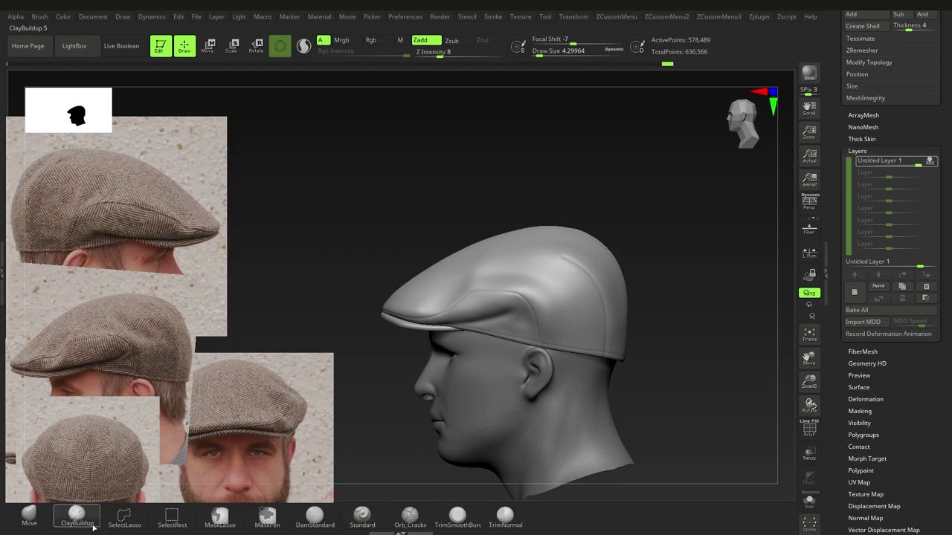
{"action": "key", "text": "s"}
{"action": "left_click_drag", "start_coordinate": [589, 286], "coordinate": [595, 287]}
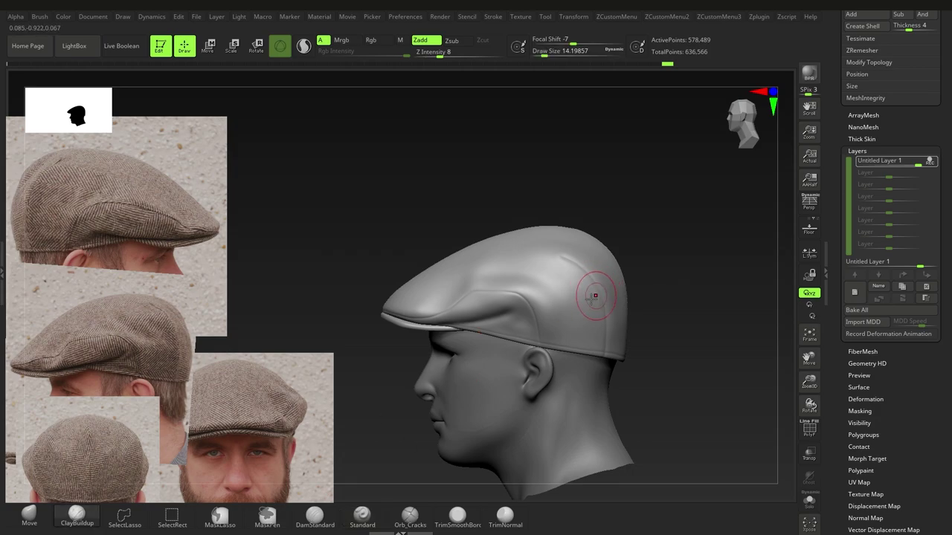
{"action": "key", "text": "space"}
{"action": "left_click", "coordinate": [562, 383]}
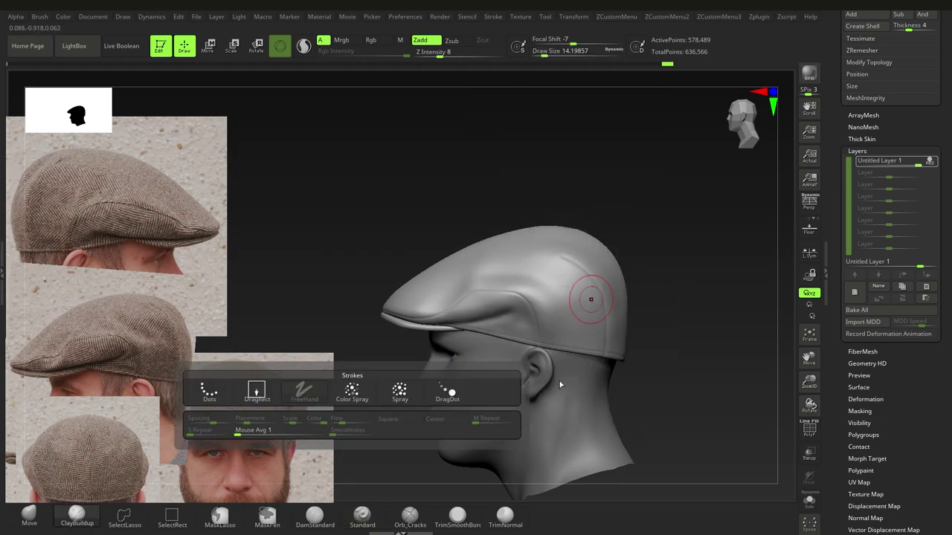
{"action": "left_click", "coordinate": [403, 397]}
{"action": "mouse_move", "coordinate": [563, 263]}
{"action": "left_mouse_down"}
{"action": "mouse_move", "coordinate": [554, 274]}
{"action": "mouse_move", "coordinate": [572, 330]}
{"action": "left_mouse_up"}
{"action": "key", "text": "ctrl+z"}
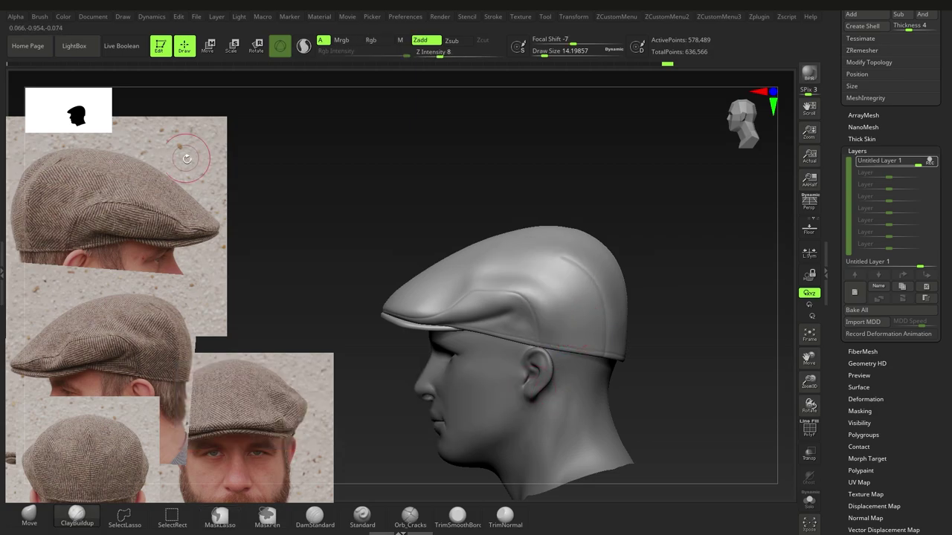
- Set the brush alpha's horizontal tiles to 3 and try a streaky stroke on the cap's side
{"action": "left_click", "coordinate": [16, 16]}
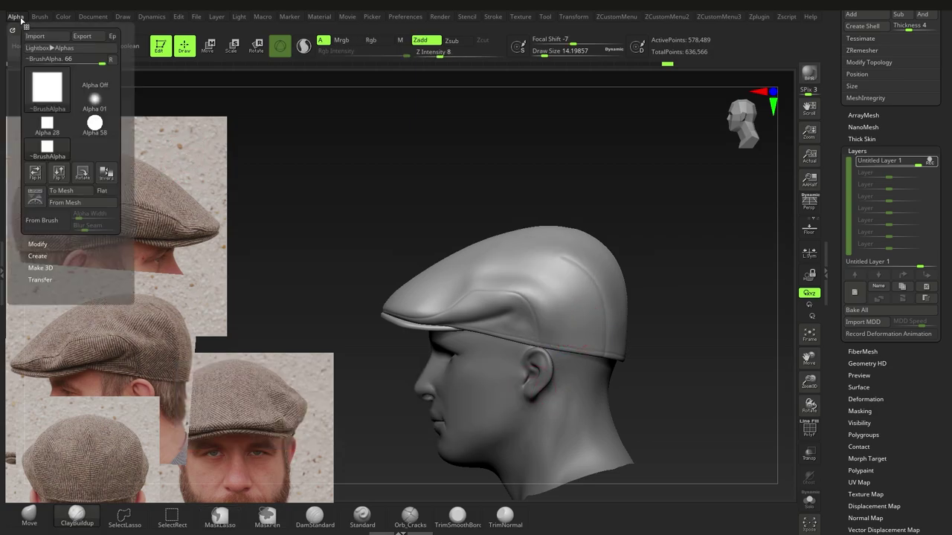
{"action": "key", "text": "shift"}
{"action": "left_click", "coordinate": [48, 243]}
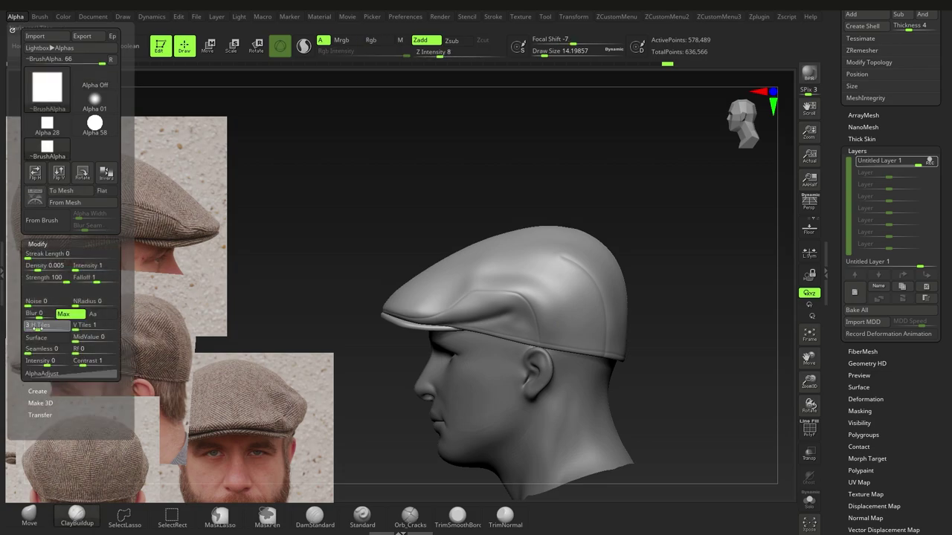
{"action": "key", "text": "Return"}
{"action": "mouse_move", "coordinate": [560, 296]}
{"action": "left_mouse_down"}
{"action": "mouse_move", "coordinate": [513, 274]}
{"action": "mouse_move", "coordinate": [581, 318]}
{"action": "left_mouse_up"}
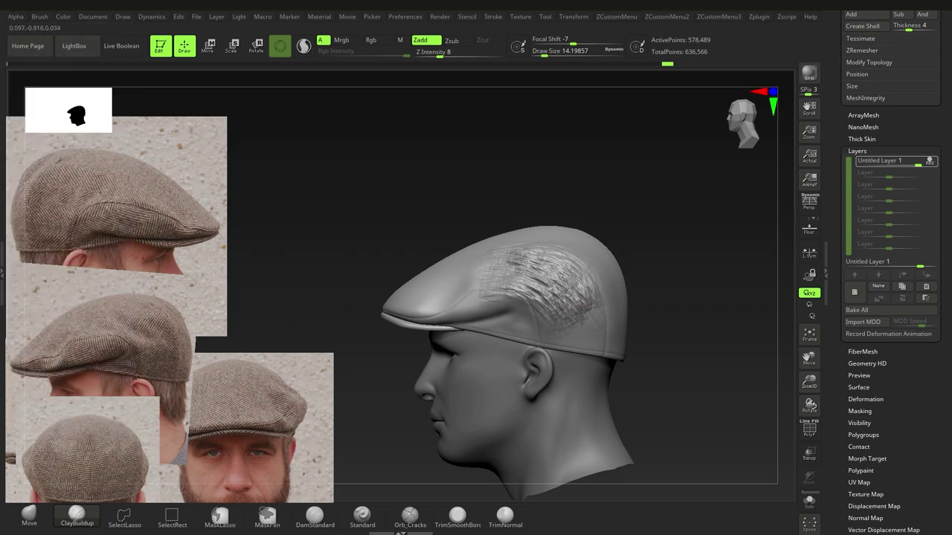
{"action": "key", "text": "ctrl+z"}
- Set the brush's Z Intensity to 1 and brush faint fabric streaks over the cap's side
{"action": "key", "text": "space"}
{"action": "left_click_drag", "start_coordinate": [598, 350], "coordinate": [584, 350]}
{"action": "right_click_drag", "start_coordinate": [587, 310], "coordinate": [595, 311]}
{"action": "right_click_drag", "start_coordinate": [595, 311], "coordinate": [586, 325], "text": "ctrl"}
{"action": "key", "text": "ctrl+z"}
{"action": "mouse_move", "coordinate": [557, 285]}
{"action": "right_mouse_down", "text": "alt"}
{"action": "mouse_move", "coordinate": [562, 302]}
{"action": "mouse_move", "coordinate": [491, 322]}
{"action": "mouse_move", "coordinate": [531, 330]}
{"action": "mouse_move", "coordinate": [530, 338]}
{"action": "right_mouse_up", "text": "alt"}
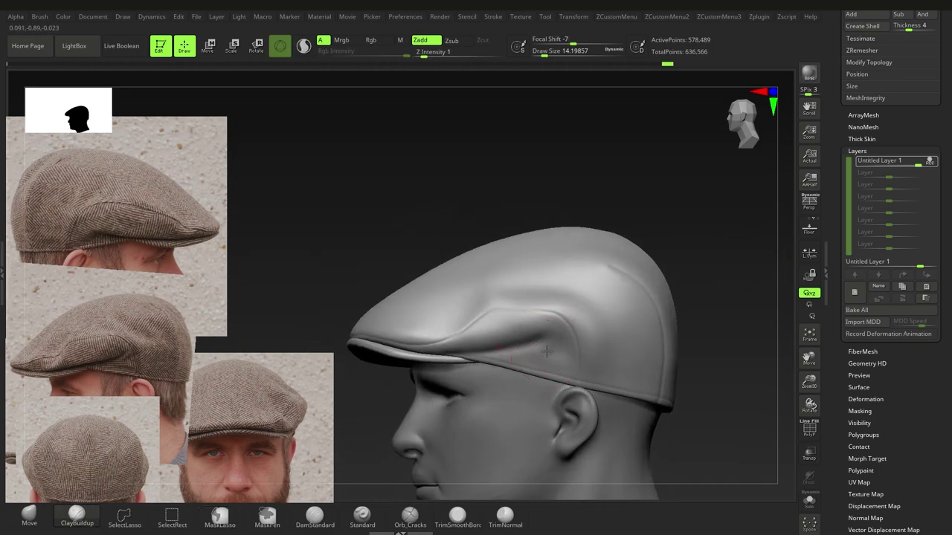
{"action": "right_click_drag", "start_coordinate": [507, 300], "coordinate": [525, 314]}
{"action": "left_click_drag", "start_coordinate": [442, 305], "coordinate": [559, 350]}
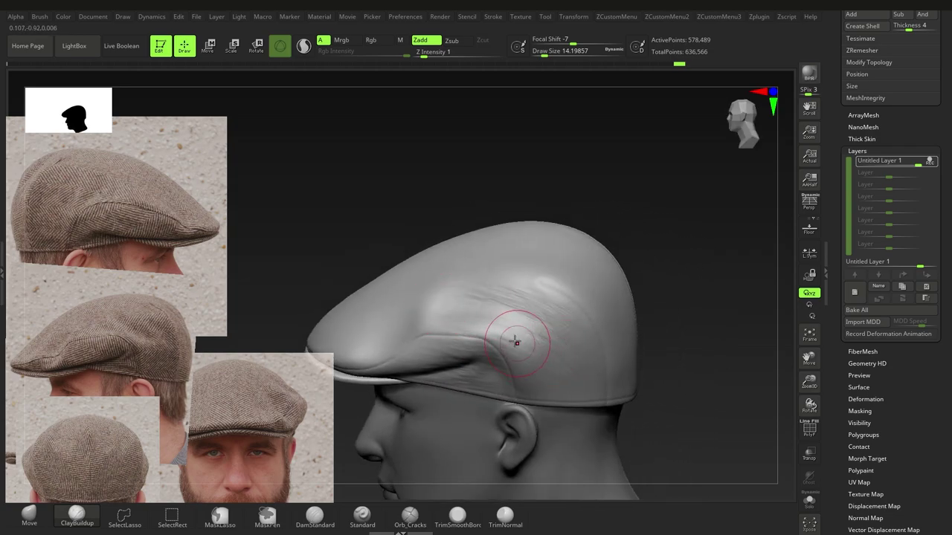
- Isolate the cap's crown from the visor and brush fabric streaks across its side and back
{"action": "right_click_drag", "start_coordinate": [524, 346], "coordinate": [561, 357]}
{"action": "left_click", "coordinate": [544, 344], "text": "ctrl+shift"}
{"action": "right_click_drag", "start_coordinate": [465, 347], "coordinate": [424, 354]}
{"action": "left_click_drag", "start_coordinate": [420, 352], "coordinate": [531, 349]}
{"action": "mouse_move", "coordinate": [531, 350]}
{"action": "right_mouse_down"}
{"action": "mouse_move", "coordinate": [540, 361]}
{"action": "mouse_move", "coordinate": [521, 379]}
{"action": "right_mouse_up"}
{"action": "right_click_drag", "start_coordinate": [548, 295], "coordinate": [600, 344]}
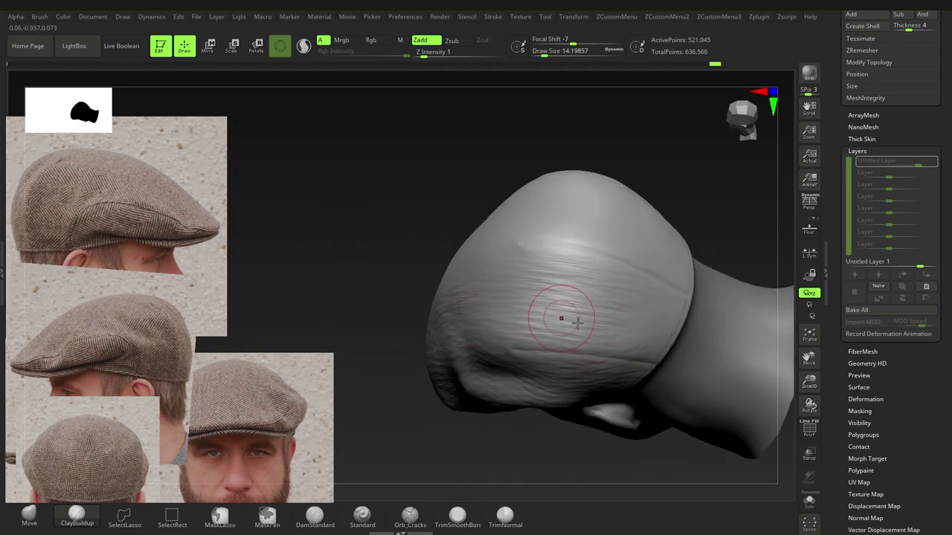
- Brush fabric streaks across the front of the crown, above where the visor attaches
{"action": "mouse_move", "coordinate": [556, 277]}
{"action": "right_mouse_down", "text": "alt"}
{"action": "mouse_move", "coordinate": [641, 284]}
{"action": "mouse_move", "coordinate": [472, 262]}
{"action": "mouse_move", "coordinate": [535, 317]}
{"action": "mouse_move", "coordinate": [365, 314]}
{"action": "right_mouse_up", "text": "alt"}
{"action": "right_click_drag", "start_coordinate": [424, 260], "coordinate": [457, 324]}
{"action": "left_click_drag", "start_coordinate": [480, 246], "coordinate": [382, 278]}
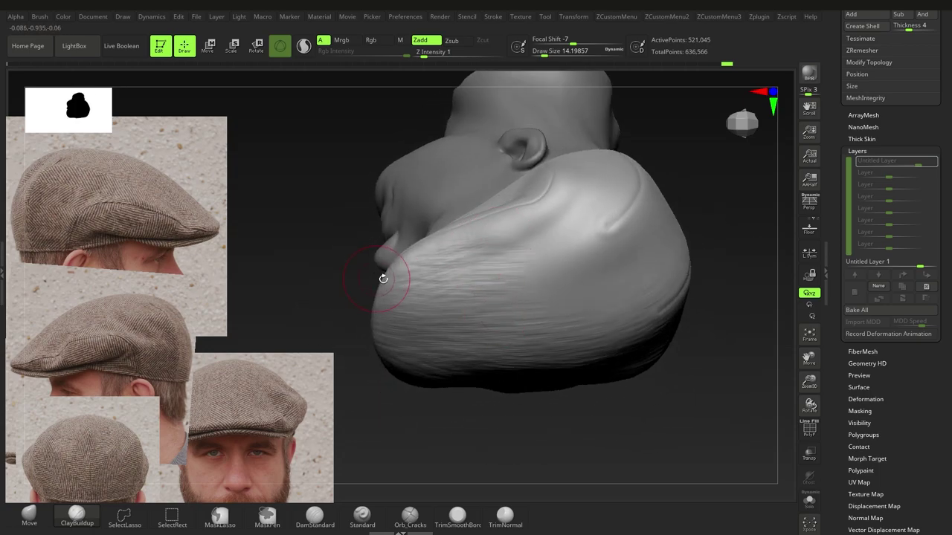
{"action": "right_click_drag", "start_coordinate": [508, 261], "coordinate": [529, 243]}
{"action": "right_click_drag", "start_coordinate": [440, 248], "coordinate": [487, 269]}
{"action": "left_click_drag", "start_coordinate": [379, 259], "coordinate": [434, 248]}
- Extend the fabric streaks over the top and rear panels of the crown
{"action": "mouse_move", "coordinate": [561, 190]}
{"action": "right_mouse_down", "text": "alt"}
{"action": "mouse_move", "coordinate": [499, 266]}
{"action": "mouse_move", "coordinate": [503, 292]}
{"action": "right_mouse_up", "text": "alt"}
{"action": "mouse_move", "coordinate": [495, 248]}
{"action": "left_mouse_down"}
{"action": "mouse_move", "coordinate": [516, 221]}
{"action": "mouse_move", "coordinate": [524, 253]}
{"action": "left_mouse_up"}
{"action": "mouse_move", "coordinate": [526, 325]}
{"action": "right_mouse_down"}
{"action": "mouse_move", "coordinate": [498, 341]}
{"action": "mouse_move", "coordinate": [483, 336]}
{"action": "right_mouse_up"}
{"action": "left_click_drag", "start_coordinate": [540, 202], "coordinate": [531, 253]}
{"action": "mouse_move", "coordinate": [554, 312]}
{"action": "right_mouse_down"}
{"action": "mouse_move", "coordinate": [554, 270]}
{"action": "mouse_move", "coordinate": [465, 360]}
{"action": "right_mouse_up"}
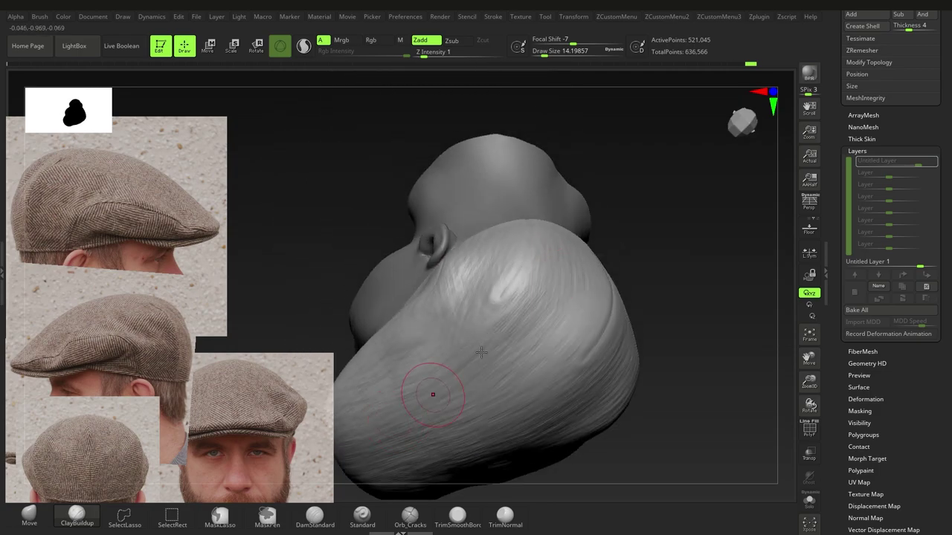
{"action": "right_click_drag", "start_coordinate": [581, 288], "coordinate": [574, 297]}
{"action": "right_click_drag", "start_coordinate": [624, 231], "coordinate": [611, 255]}
{"action": "left_click_drag", "start_coordinate": [576, 217], "coordinate": [565, 291]}
{"action": "right_click_drag", "start_coordinate": [579, 334], "coordinate": [569, 230]}
- Isolate the visor, brush fabric streaks across its surface, and show the complete cap again
{"action": "mouse_move", "coordinate": [587, 299]}
{"action": "right_mouse_down"}
{"action": "mouse_move", "coordinate": [559, 368]}
{"action": "mouse_move", "coordinate": [527, 237]}
{"action": "mouse_move", "coordinate": [528, 249]}
{"action": "mouse_move", "coordinate": [424, 269]}
{"action": "right_mouse_up"}
{"action": "right_click_drag", "start_coordinate": [347, 270], "coordinate": [504, 307]}
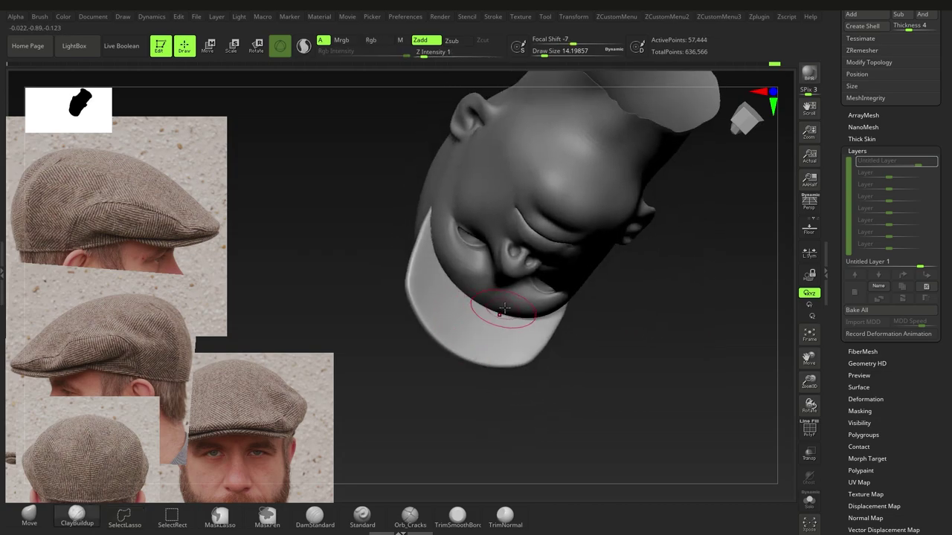
{"action": "mouse_move", "coordinate": [405, 314]}
{"action": "right_mouse_down"}
{"action": "mouse_move", "coordinate": [452, 310]}
{"action": "mouse_move", "coordinate": [478, 263]}
{"action": "right_mouse_up"}
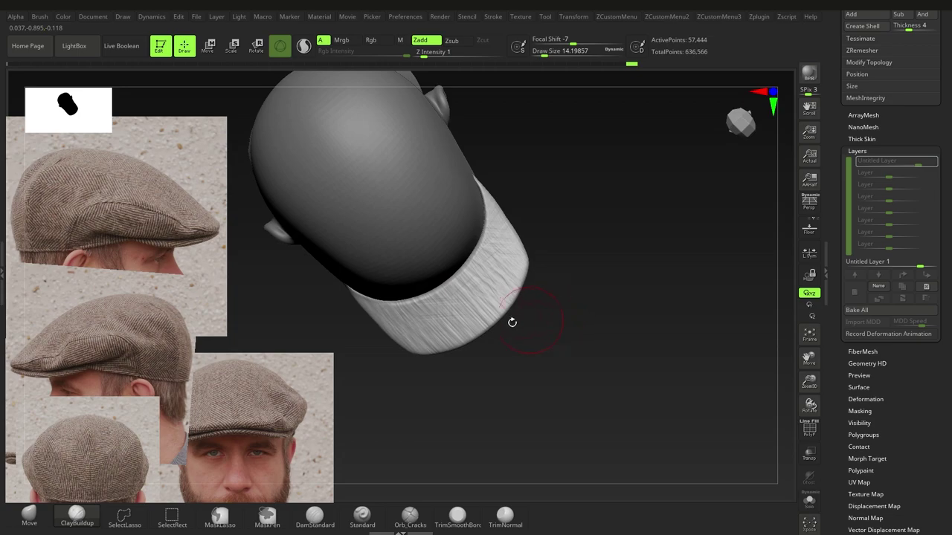
{"action": "right_click_drag", "start_coordinate": [512, 322], "coordinate": [464, 285]}
{"action": "right_click_drag", "start_coordinate": [475, 344], "coordinate": [364, 340]}
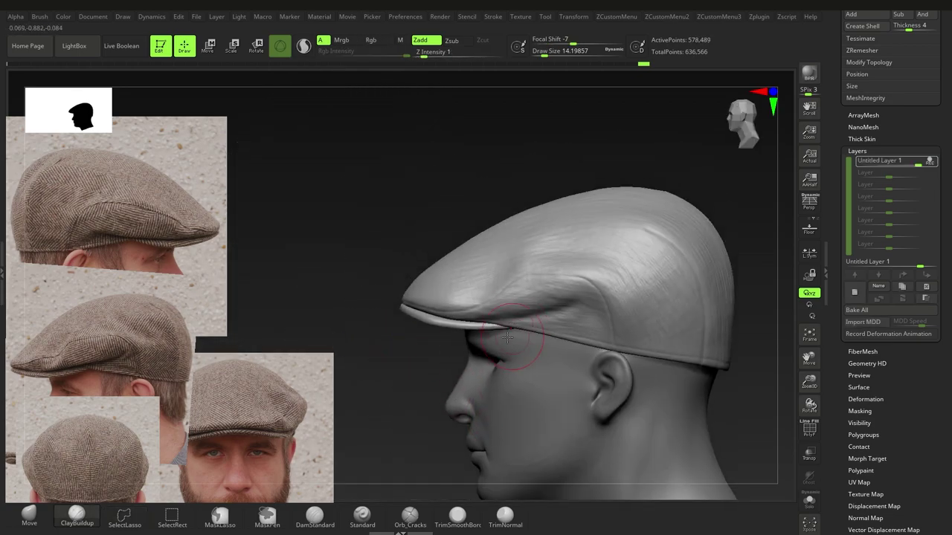
- Turn off the fabric-streak layer and add a second sculpting layer to the cap
{"action": "mouse_move", "coordinate": [401, 339]}
{"action": "right_mouse_down"}
{"action": "mouse_move", "coordinate": [499, 333]}
{"action": "mouse_move", "coordinate": [573, 256]}
{"action": "mouse_move", "coordinate": [559, 372]}
{"action": "mouse_move", "coordinate": [553, 328]}
{"action": "mouse_move", "coordinate": [543, 325]}
{"action": "mouse_move", "coordinate": [570, 326]}
{"action": "right_mouse_up"}
{"action": "right_click_drag", "start_coordinate": [570, 326], "coordinate": [623, 306], "text": "alt"}
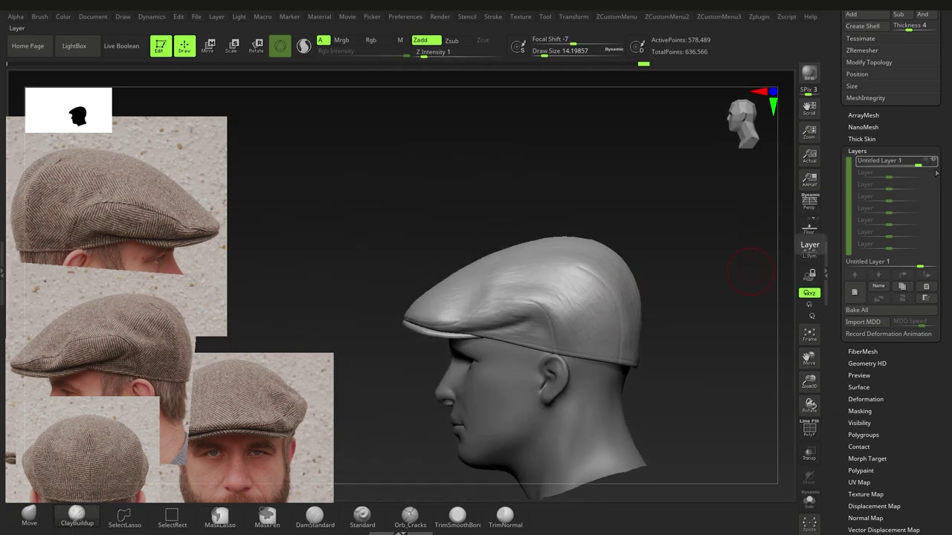
{"action": "left_click", "coordinate": [930, 162]}
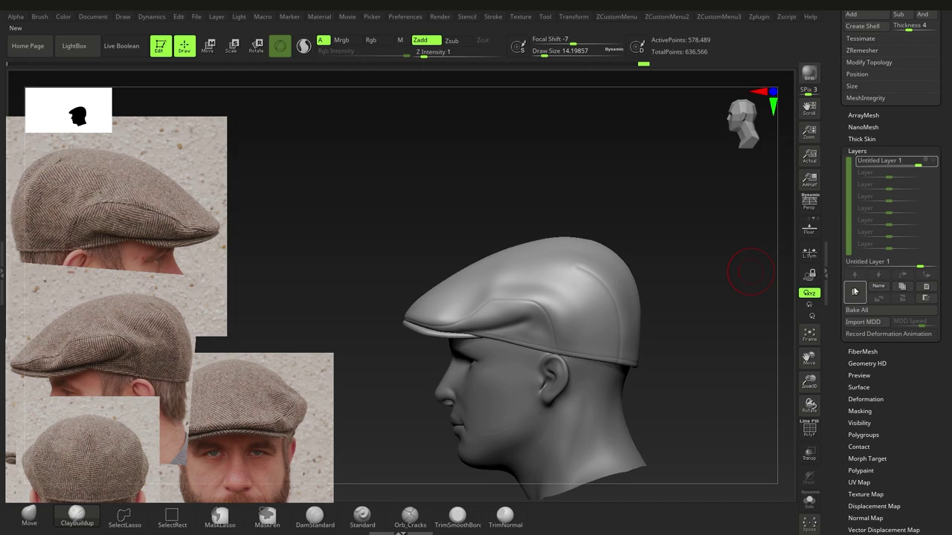
{"action": "left_click", "coordinate": [855, 293]}
- Choose the Standard brush and set its alpha's horizontal tiles to 1
{"action": "right_click_drag", "start_coordinate": [524, 310], "coordinate": [546, 278], "text": "alt"}
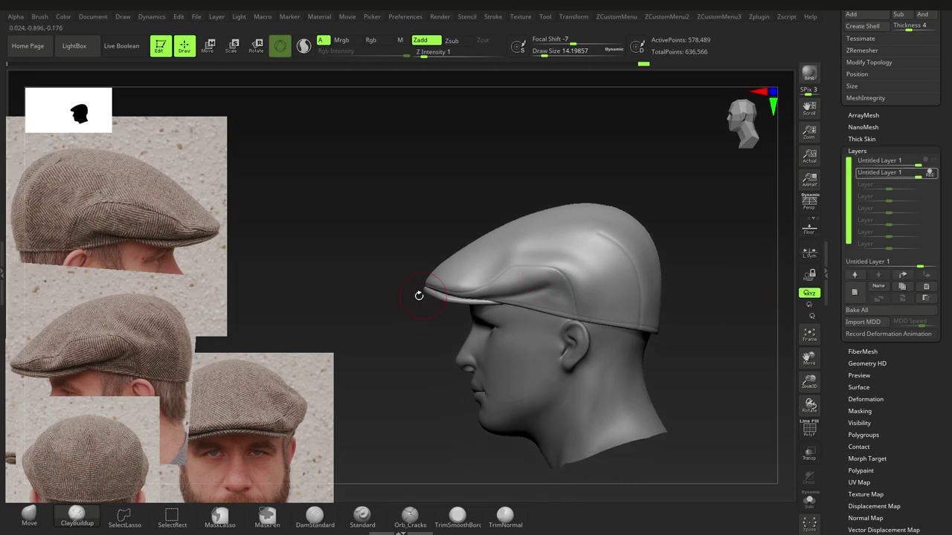
{"action": "left_click", "coordinate": [372, 516]}
{"action": "key", "text": "space"}
{"action": "left_click", "coordinate": [17, 17]}
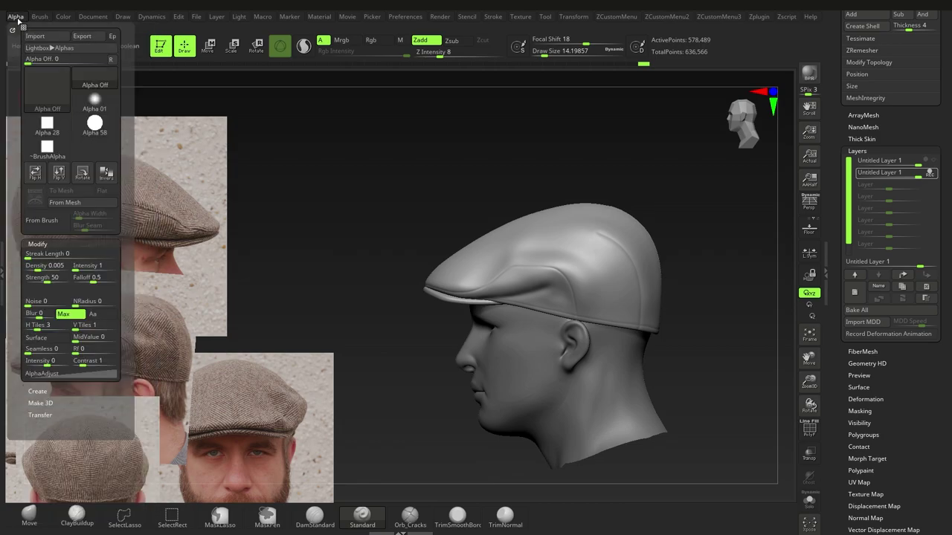
{"action": "left_click_drag", "start_coordinate": [43, 329], "coordinate": [24, 329]}
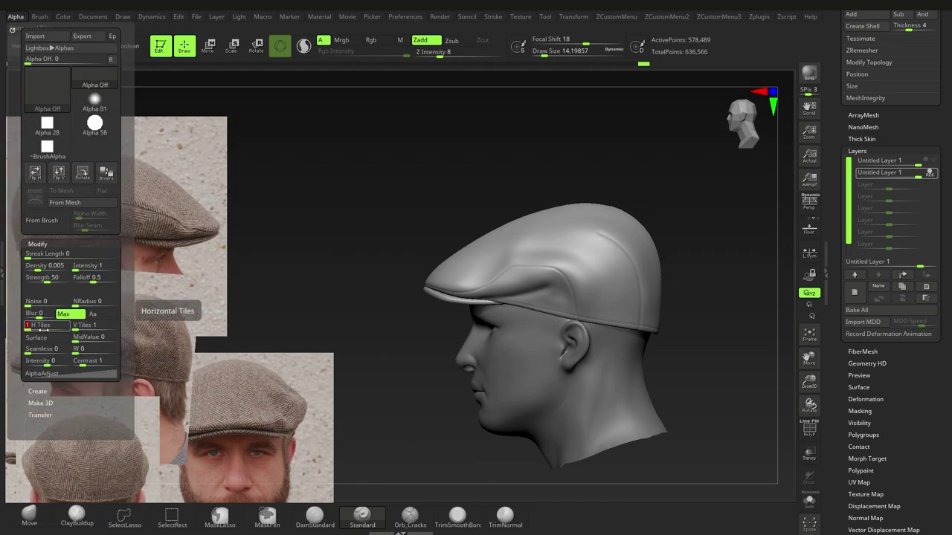
- Start importing an image file as a new brush alpha
{"action": "key", "text": "space"}
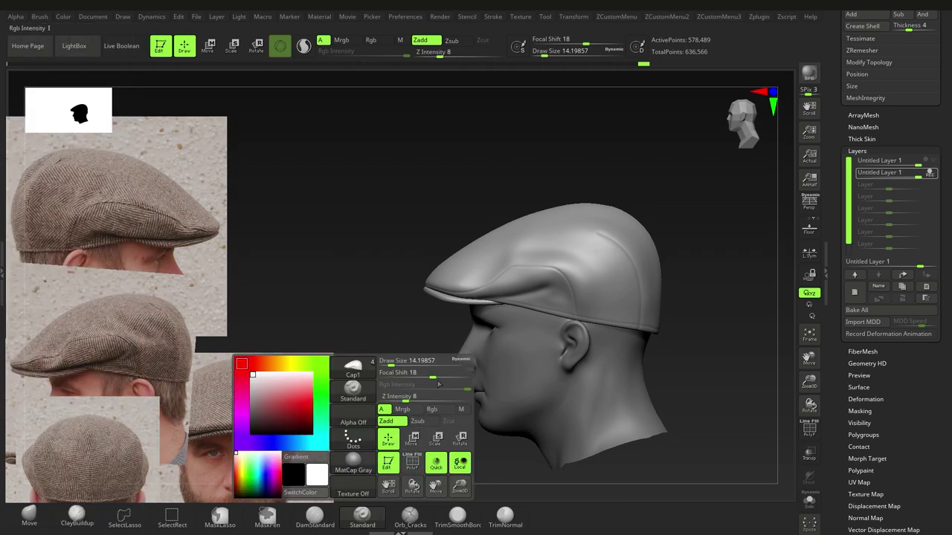
{"action": "key", "text": "space"}
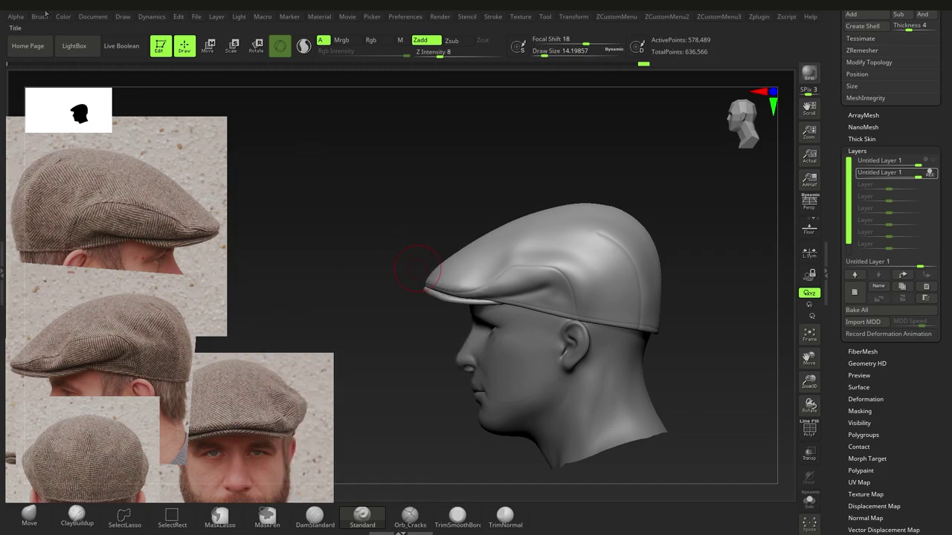
{"action": "left_click", "coordinate": [16, 16]}
{"action": "left_click", "coordinate": [35, 35]}
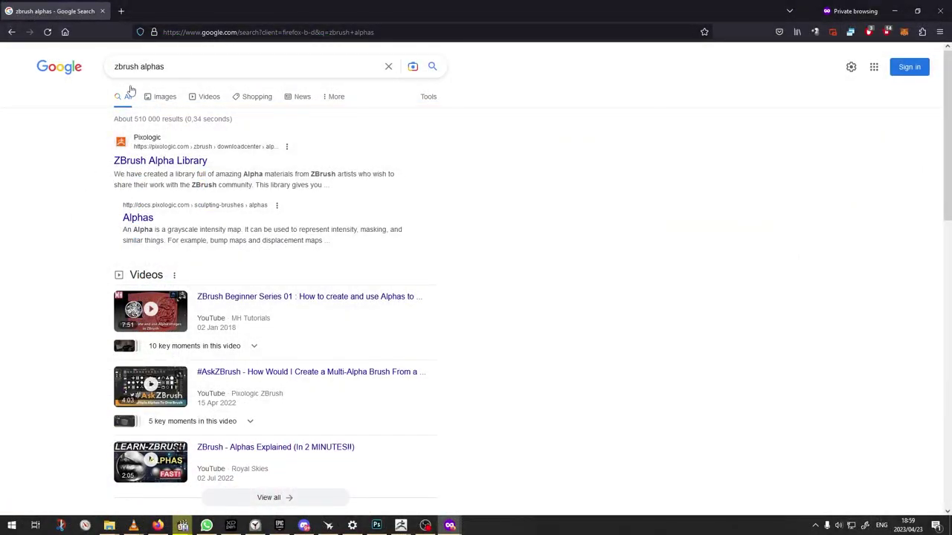
- Switch to the web browser, open Pixologic's ZBrush Alpha Library from the search results, and browse its Textiles category
{"action": "right_click", "coordinate": [151, 162]}
{"action": "left_click", "coordinate": [175, 171]}
{"action": "left_click", "coordinate": [165, 11]}
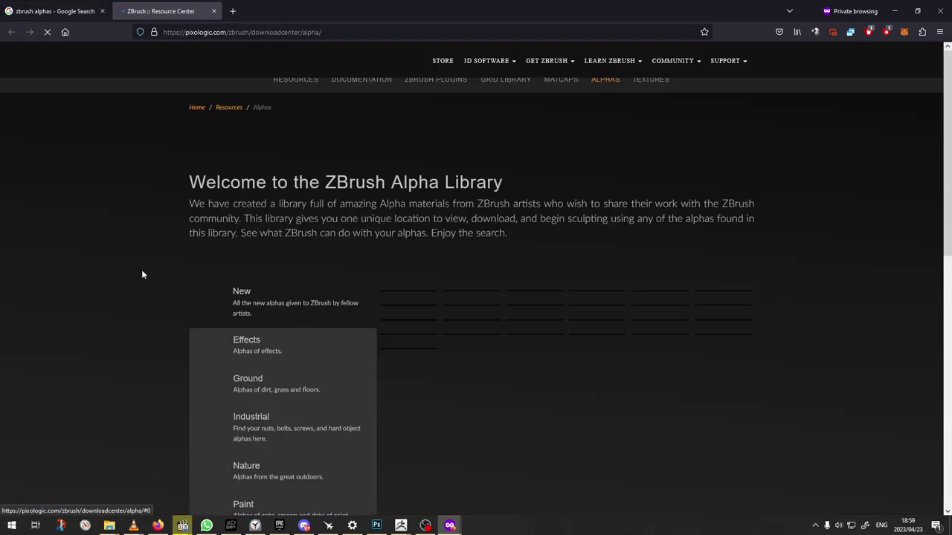
{"action": "scroll", "coordinate": [150, 290], "scroll_direction": "down", "scroll_amount": 5}
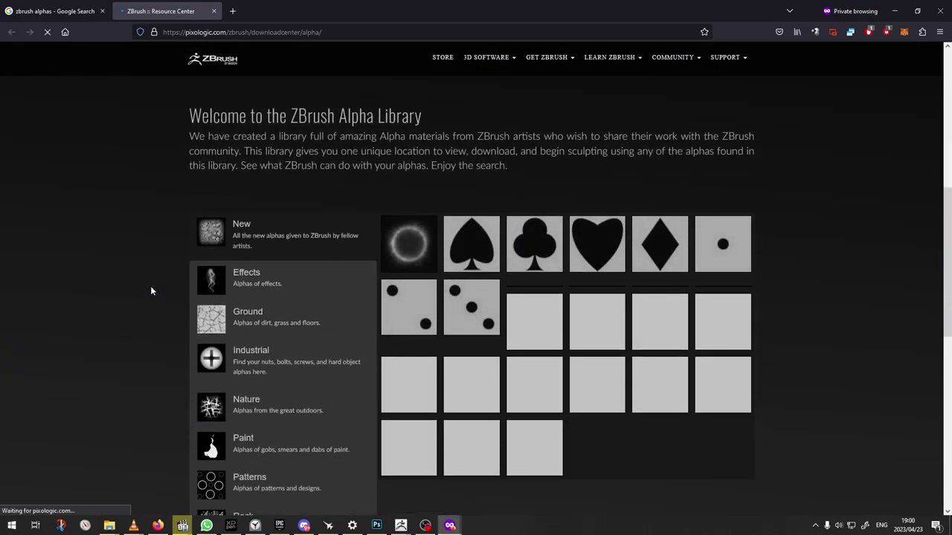
{"action": "left_click", "coordinate": [288, 360]}
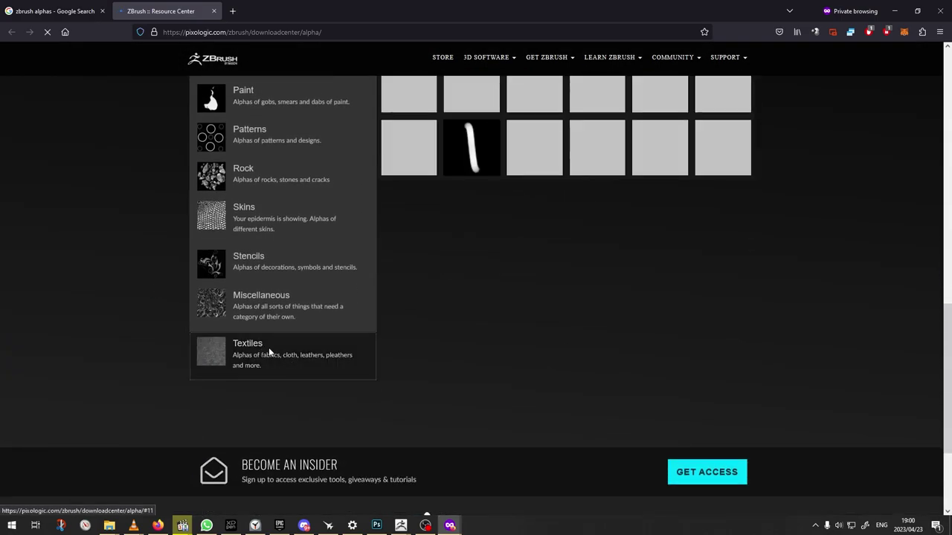
{"action": "scroll", "coordinate": [783, 333], "scroll_direction": "up", "scroll_amount": 5}
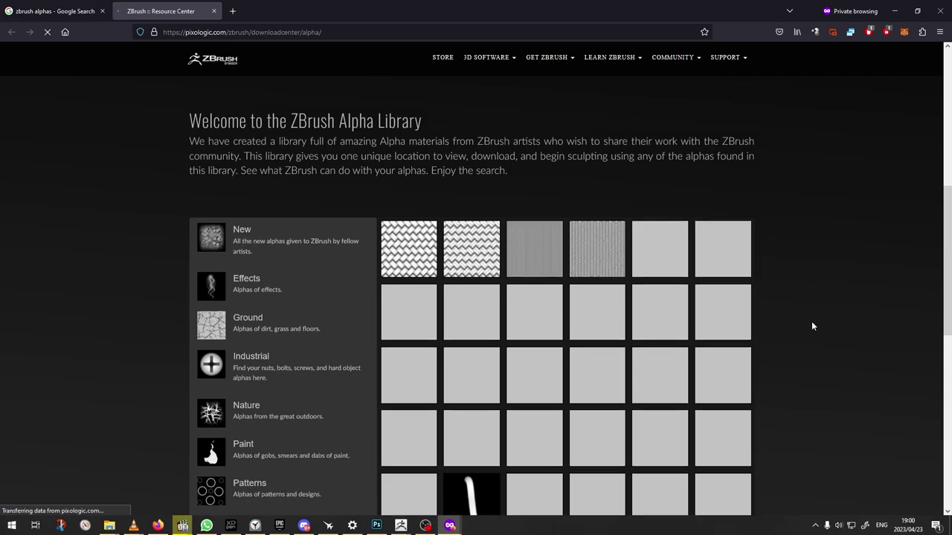
- Preview the burlap alpha in the Textiles gallery, close the preview, and return to ZBrush
{"action": "left_click", "coordinate": [658, 257]}
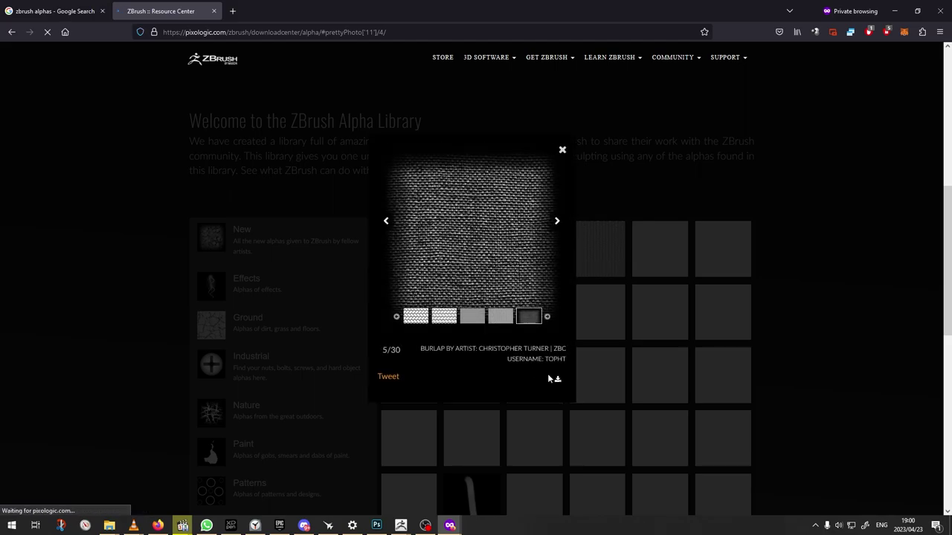
{"action": "left_click", "coordinate": [864, 281]}
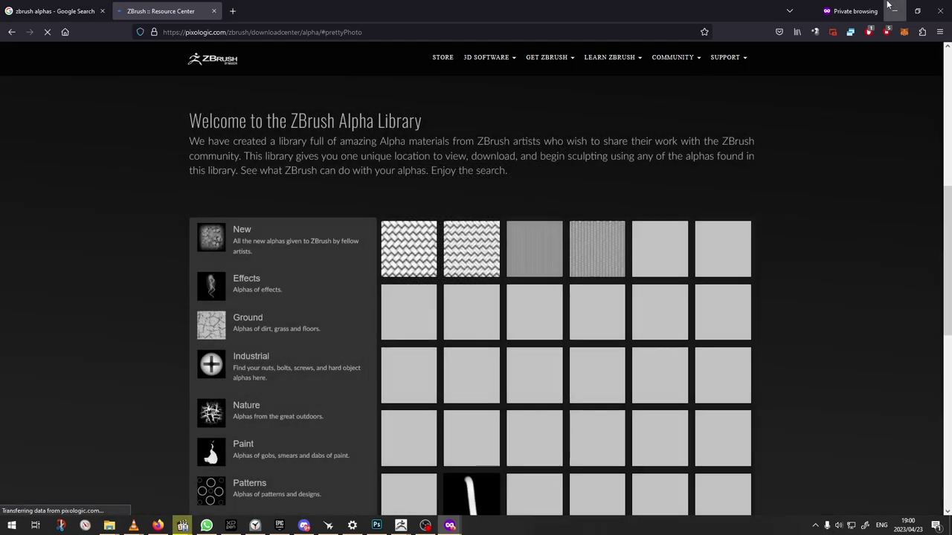
{"action": "left_click", "coordinate": [890, 9]}
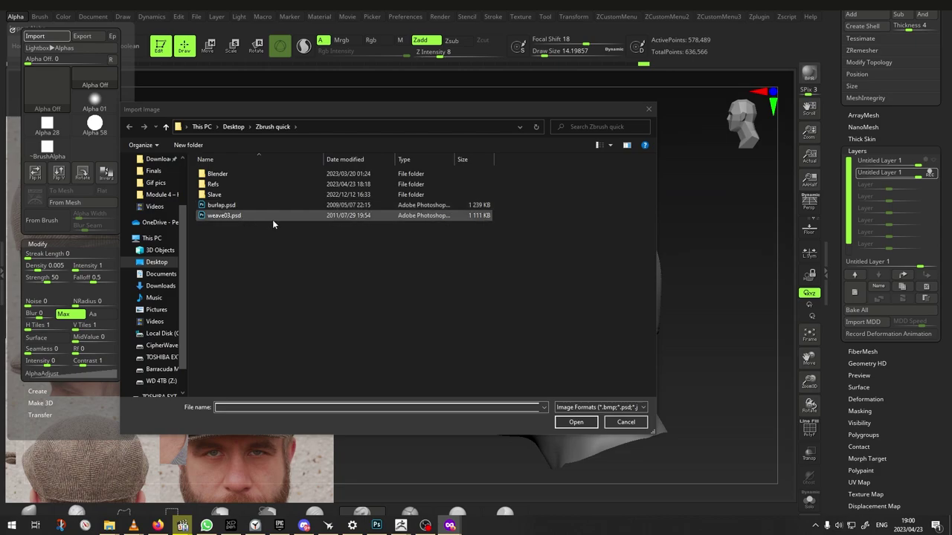
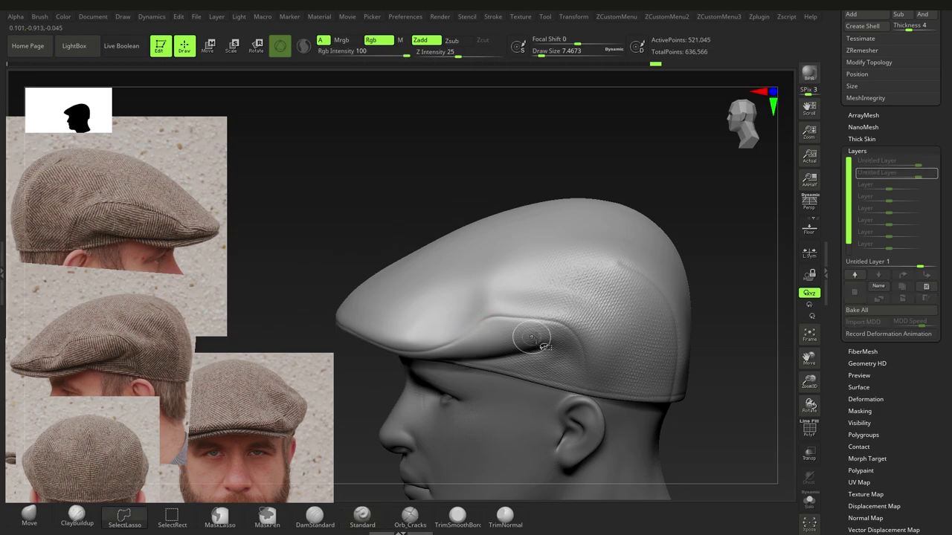
- Apply the woven fabric texture across the side and front of the cap's crown
{"action": "right_click_drag", "start_coordinate": [484, 340], "coordinate": [476, 321]}
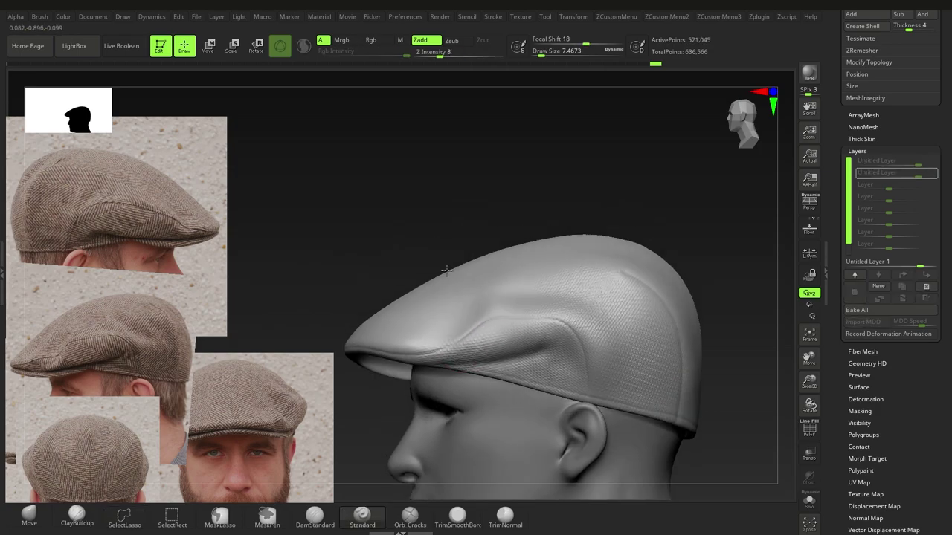
{"action": "left_click_drag", "start_coordinate": [446, 270], "coordinate": [512, 309]}
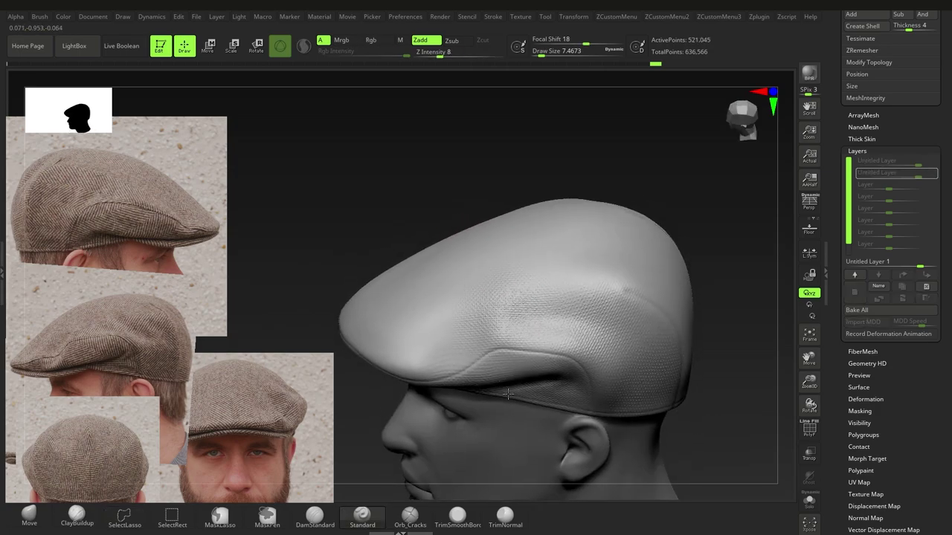
{"action": "right_click_drag", "start_coordinate": [457, 340], "coordinate": [459, 356]}
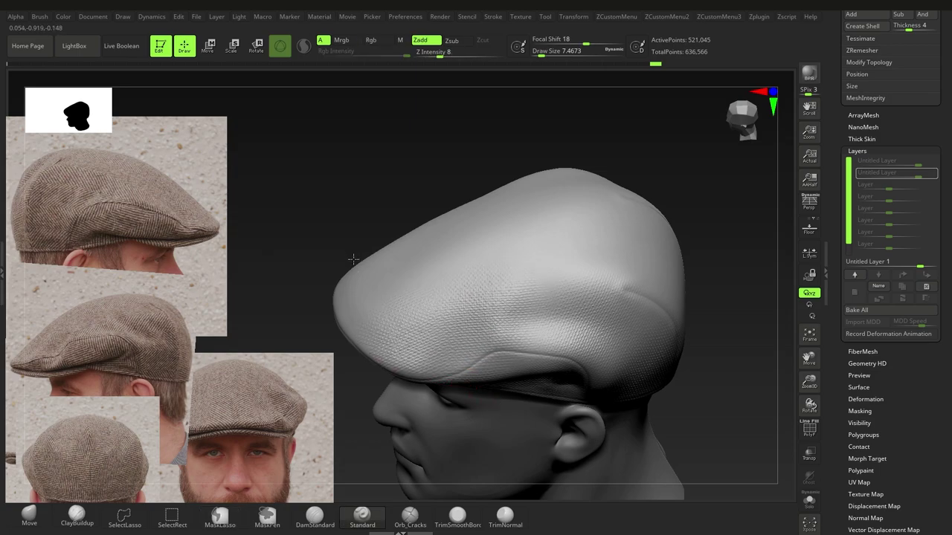
{"action": "left_click_drag", "start_coordinate": [353, 257], "coordinate": [383, 307]}
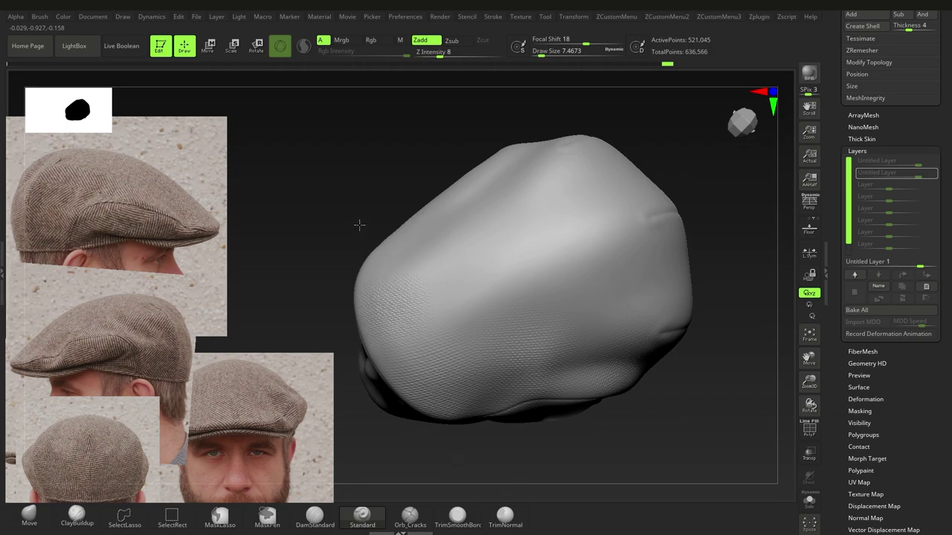
{"action": "mouse_move", "coordinate": [350, 206]}
{"action": "left_mouse_down"}
{"action": "mouse_move", "coordinate": [459, 297]}
{"action": "mouse_move", "coordinate": [459, 221]}
{"action": "mouse_move", "coordinate": [480, 257]}
{"action": "left_mouse_up"}
{"action": "mouse_move", "coordinate": [354, 223]}
{"action": "left_mouse_down"}
{"action": "mouse_move", "coordinate": [423, 268]}
{"action": "mouse_move", "coordinate": [502, 295]}
{"action": "left_mouse_up"}
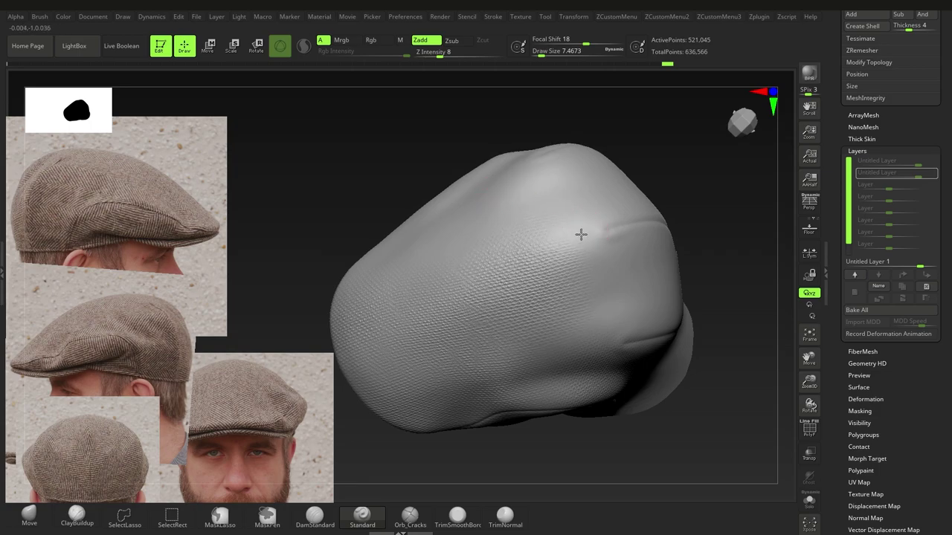
- Extend the woven texture over the top and rear panels of the crown
{"action": "right_click_drag", "start_coordinate": [580, 234], "coordinate": [523, 290]}
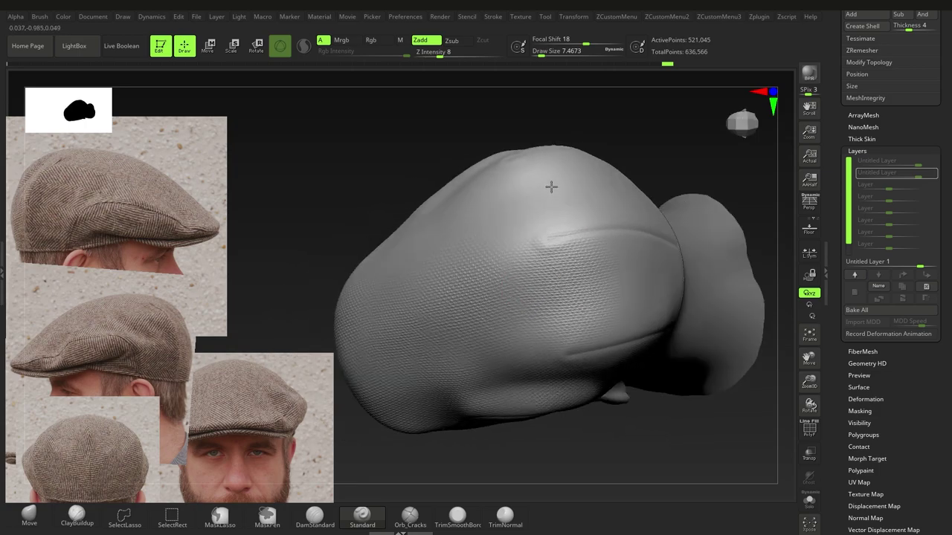
{"action": "right_click_drag", "start_coordinate": [571, 316], "coordinate": [529, 282]}
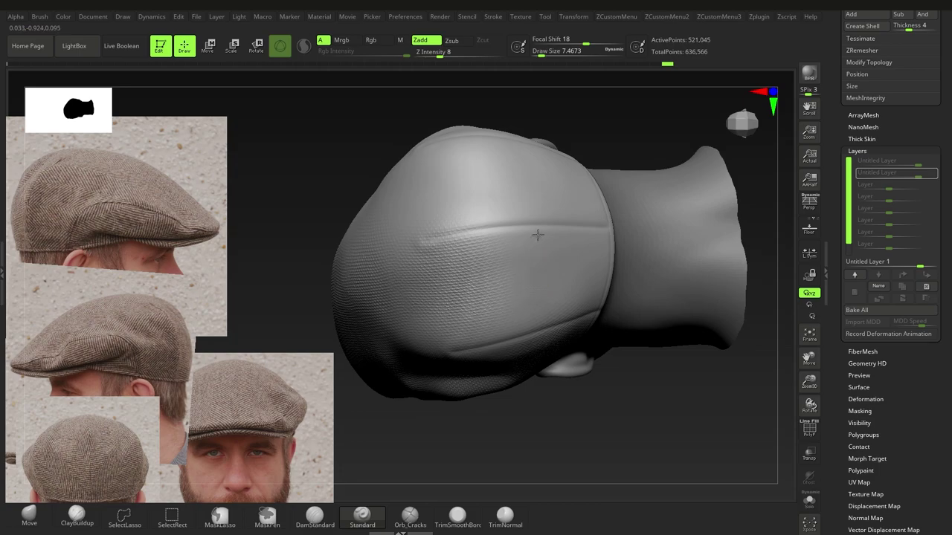
{"action": "right_click_drag", "start_coordinate": [546, 221], "coordinate": [625, 270]}
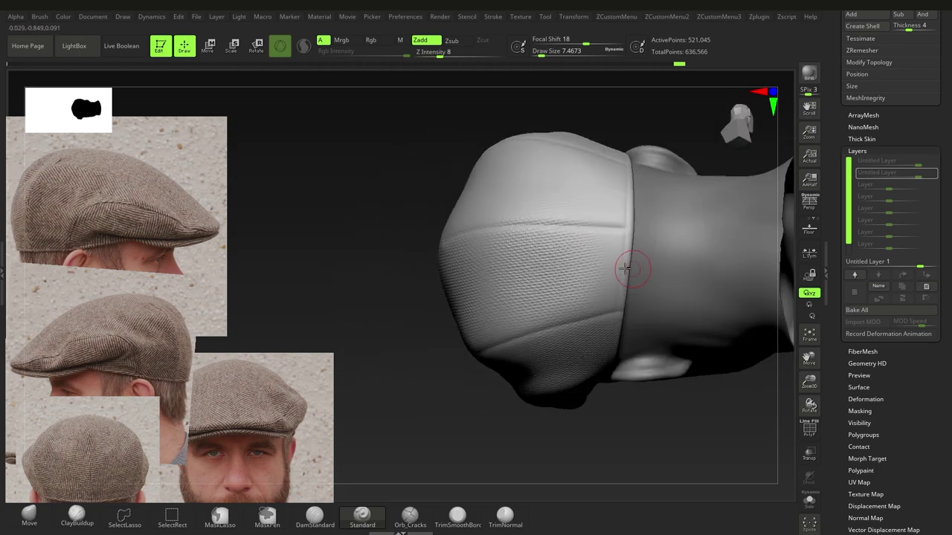
{"action": "right_click_drag", "start_coordinate": [571, 347], "coordinate": [520, 319]}
{"action": "right_click_drag", "start_coordinate": [541, 399], "coordinate": [570, 318]}
{"action": "right_click_drag", "start_coordinate": [611, 211], "coordinate": [584, 338], "text": "alt"}
{"action": "left_click_drag", "start_coordinate": [548, 272], "coordinate": [646, 322]}
{"action": "key", "text": "ctrl+z"}
{"action": "right_click_drag", "start_coordinate": [646, 322], "coordinate": [587, 260]}
{"action": "left_click_drag", "start_coordinate": [542, 221], "coordinate": [656, 239]}
{"action": "key", "text": "ctrl+z"}
- Cover the remaining side panels of the crown down to the hem with the woven texture
{"action": "right_click_drag", "start_coordinate": [628, 249], "coordinate": [484, 270]}
{"action": "left_click_drag", "start_coordinate": [568, 254], "coordinate": [528, 287]}
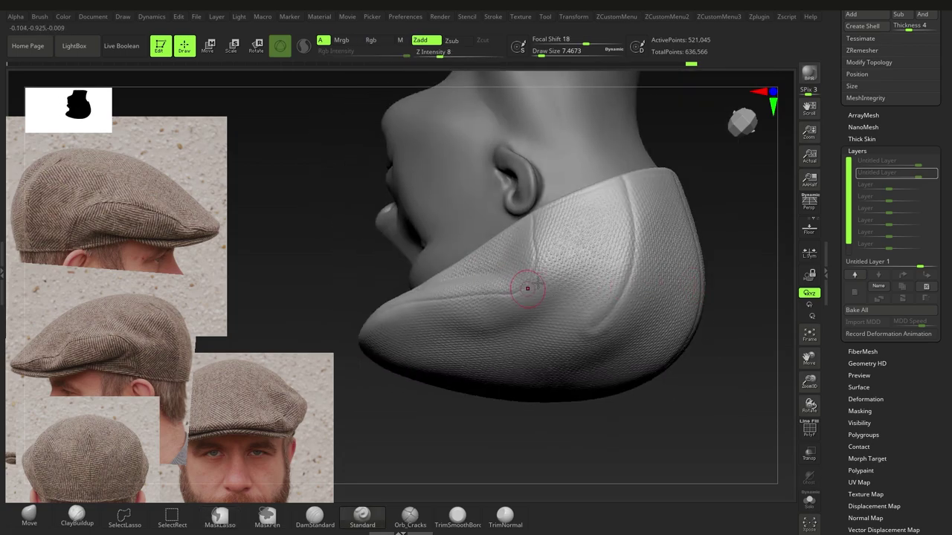
{"action": "right_click_drag", "start_coordinate": [529, 287], "coordinate": [496, 268]}
{"action": "left_click_drag", "start_coordinate": [483, 269], "coordinate": [442, 303]}
{"action": "right_click_drag", "start_coordinate": [441, 304], "coordinate": [489, 257]}
- Isolate the visor, apply the woven texture across its surface, and show the complete cap again
{"action": "left_click", "coordinate": [487, 250], "text": "alt"}
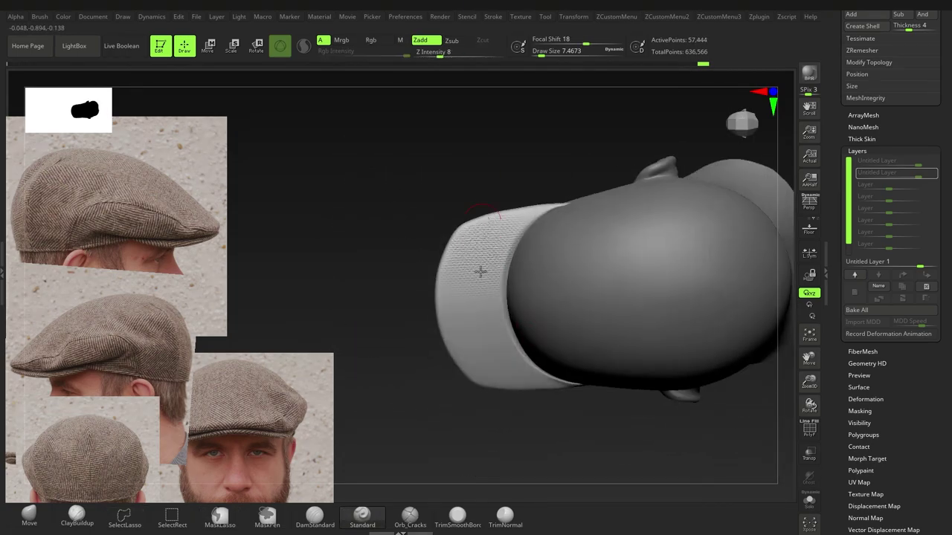
{"action": "mouse_move", "coordinate": [480, 272]}
{"action": "left_mouse_down"}
{"action": "mouse_move", "coordinate": [454, 246]}
{"action": "mouse_move", "coordinate": [435, 253]}
{"action": "left_mouse_up"}
{"action": "right_click_drag", "start_coordinate": [417, 254], "coordinate": [475, 237]}
{"action": "right_click_drag", "start_coordinate": [442, 287], "coordinate": [468, 374]}
{"action": "right_click_drag", "start_coordinate": [472, 421], "coordinate": [495, 371]}
{"action": "right_click_drag", "start_coordinate": [437, 321], "coordinate": [466, 345]}
{"action": "left_click", "coordinate": [421, 269], "text": "ctrl+shift"}
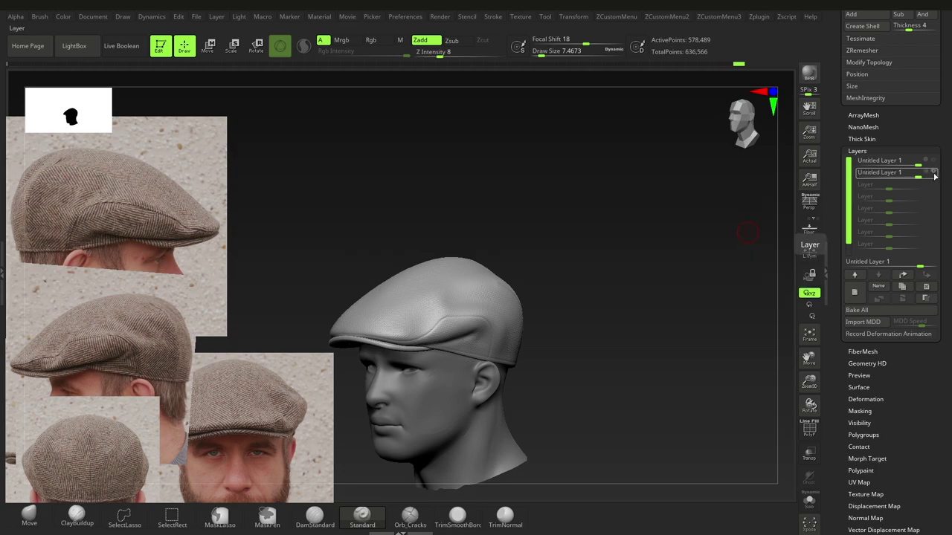
- Turn the fabric-streak layer on together with the weave layer and set its intensity to 0.63783
{"action": "left_click", "coordinate": [934, 163]}
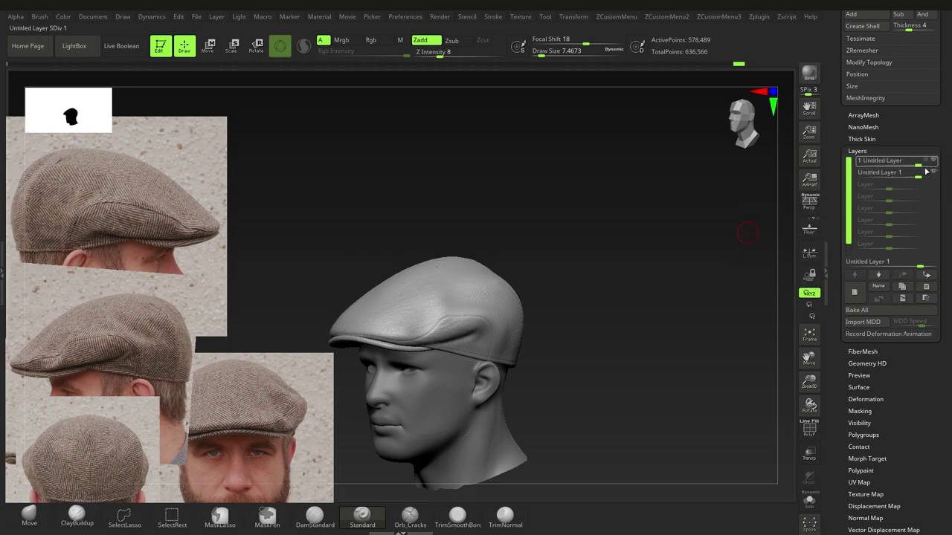
{"action": "right_click_drag", "start_coordinate": [534, 320], "coordinate": [588, 285], "text": "alt"}
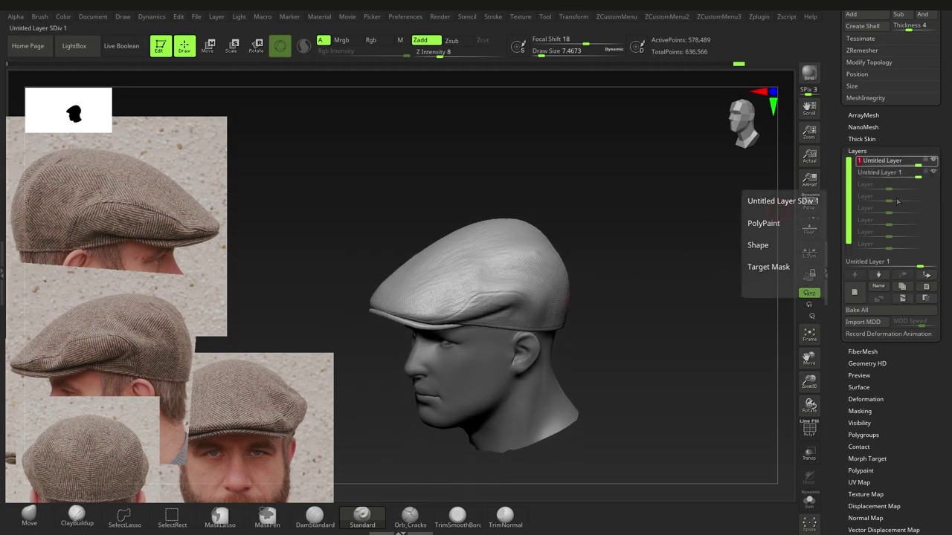
{"action": "left_click_drag", "start_coordinate": [920, 264], "coordinate": [917, 263]}
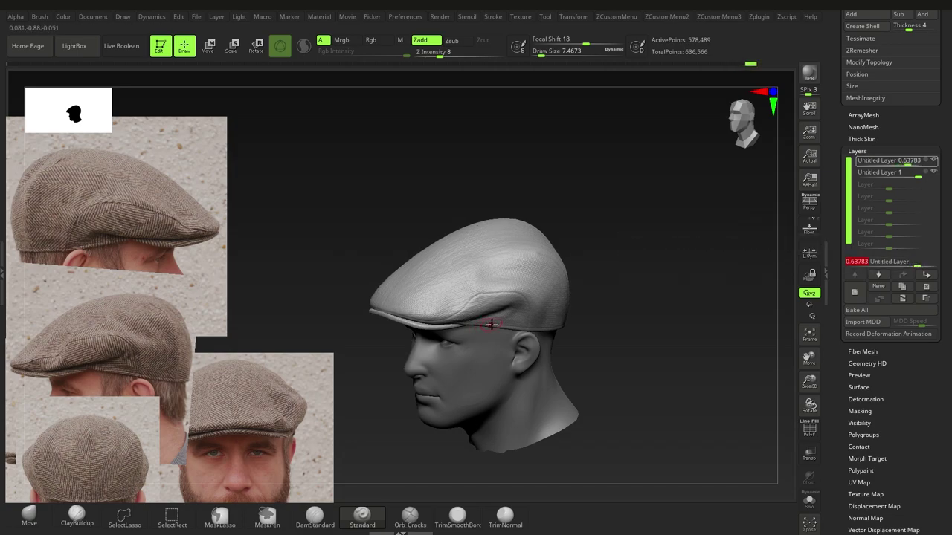
{"action": "right_click_drag", "start_coordinate": [493, 325], "coordinate": [545, 263]}
{"action": "right_click_drag", "start_coordinate": [494, 299], "coordinate": [451, 302], "text": "alt"}
{"action": "right_click_drag", "start_coordinate": [537, 300], "coordinate": [556, 328], "text": "alt"}
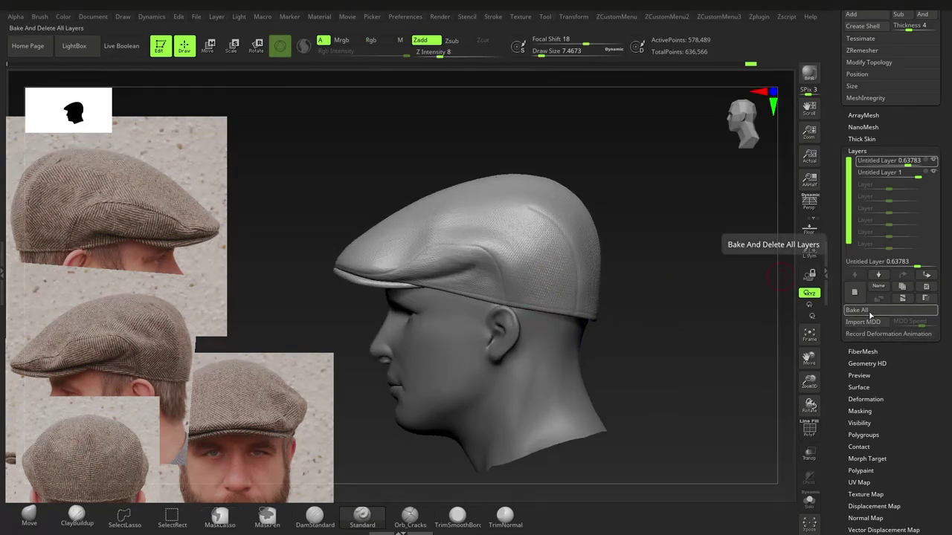
{"action": "right_click_drag", "start_coordinate": [427, 303], "coordinate": [483, 301]}
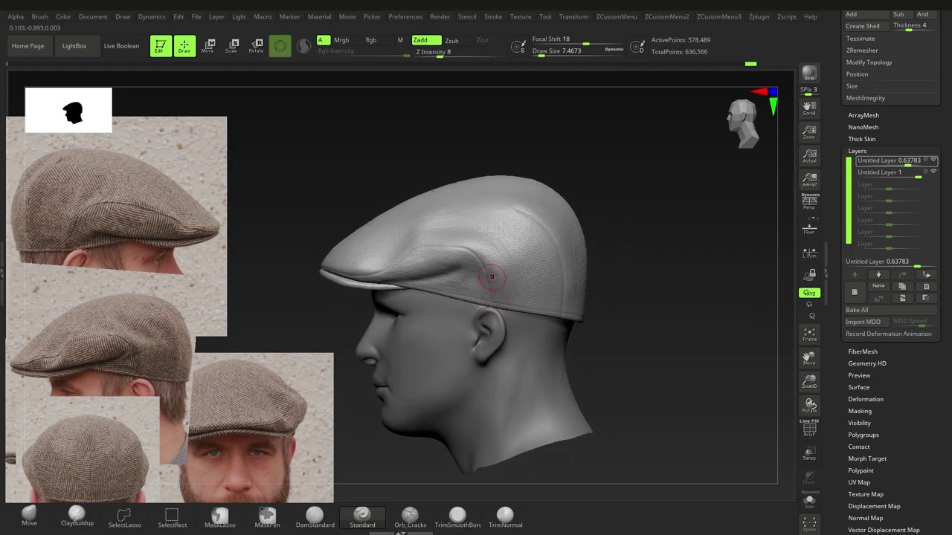
- Reduce the Standard brush's draw size to 4.99256 and give it the FreeHand stroke
{"action": "left_click_drag", "start_coordinate": [483, 255], "coordinate": [481, 254]}
{"action": "key", "text": "space"}
{"action": "left_click", "coordinate": [468, 432]}
{"action": "left_click", "coordinate": [394, 339]}
{"action": "key", "text": "space"}
{"action": "left_click", "coordinate": [510, 444]}
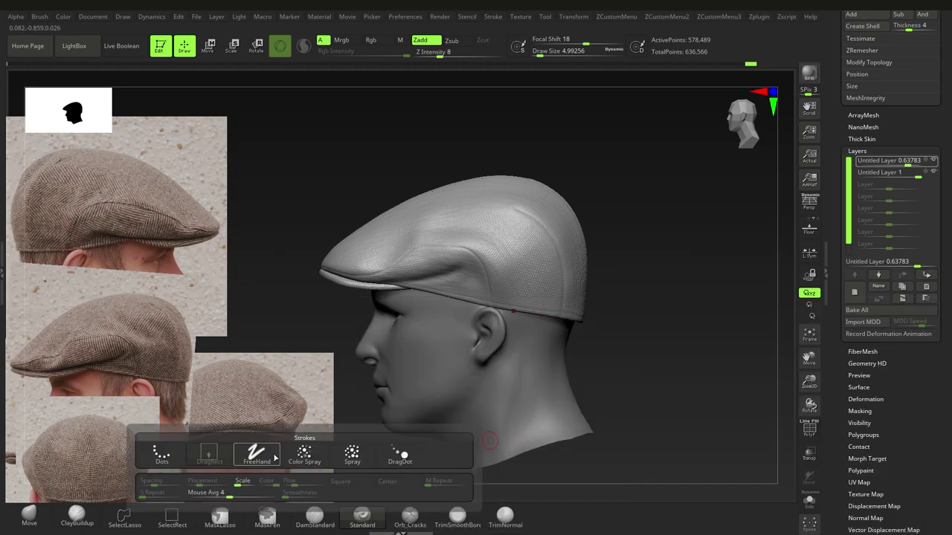
{"action": "left_click", "coordinate": [274, 458]}
- Set the Standard brush's draw size to 2.61682 for fine work along the cap's hem
{"action": "right_click_drag", "start_coordinate": [491, 343], "coordinate": [499, 364], "text": "alt"}
{"action": "right_click_drag", "start_coordinate": [447, 299], "coordinate": [454, 325], "text": "ctrl"}
{"action": "key", "text": "s"}
{"action": "left_click_drag", "start_coordinate": [456, 327], "coordinate": [453, 326]}
{"action": "right_click_drag", "start_coordinate": [455, 325], "coordinate": [471, 348], "text": "ctrl"}
{"action": "key", "text": "s"}
{"action": "left_click_drag", "start_coordinate": [431, 314], "coordinate": [429, 314]}
{"action": "right_click_drag", "start_coordinate": [394, 312], "coordinate": [441, 307]}
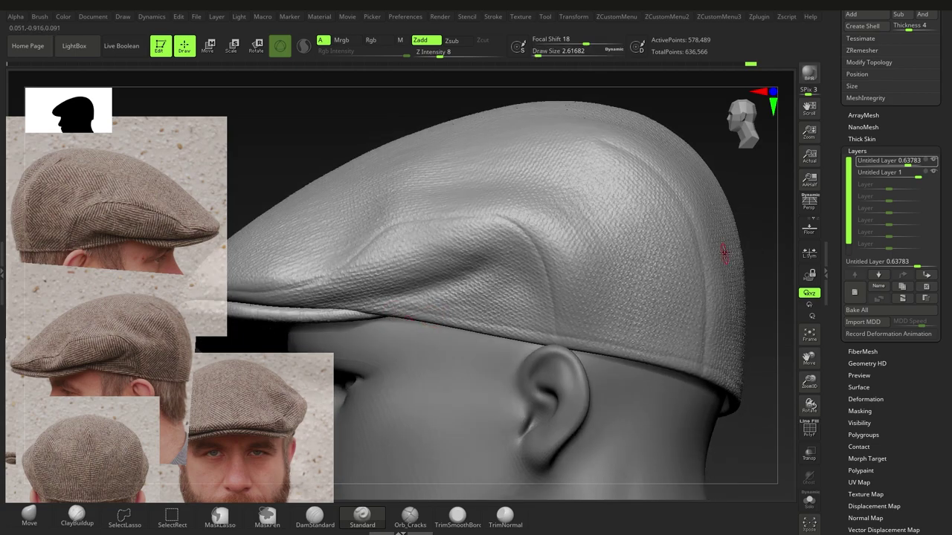
- Turn off both fabric detail layers and isolate the crown from the visor
{"action": "left_click", "coordinate": [934, 159]}
{"action": "left_click", "coordinate": [934, 172]}
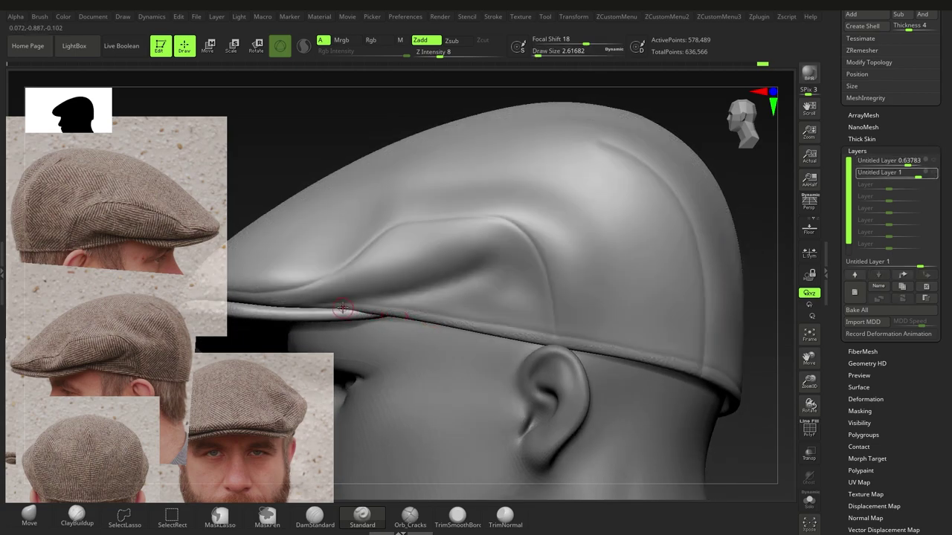
{"action": "left_click", "coordinate": [394, 289], "text": "ctrl+shift"}
- Brush fine strokes along the crown's lower hem, around the back and onto the opposite side
{"action": "right_click_drag", "start_coordinate": [336, 324], "coordinate": [322, 309]}
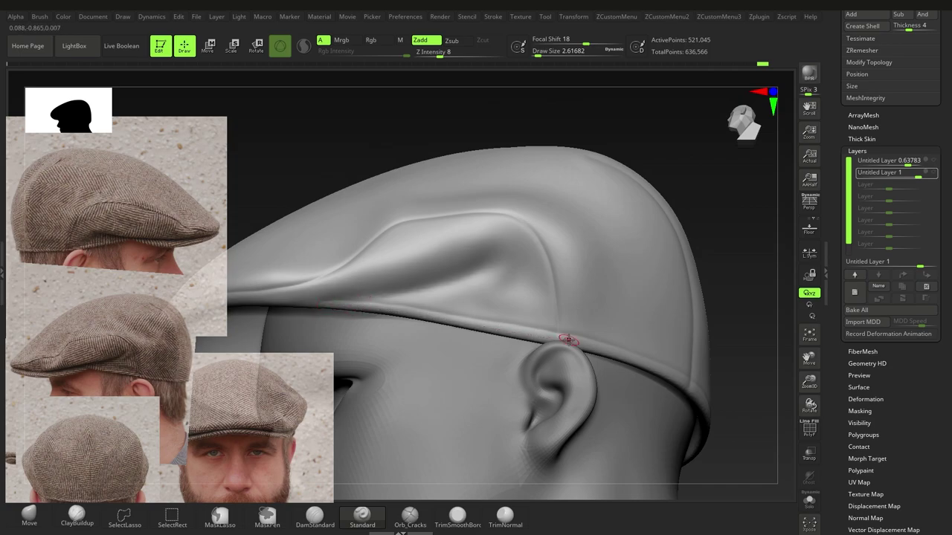
{"action": "right_click_drag", "start_coordinate": [594, 341], "coordinate": [486, 319]}
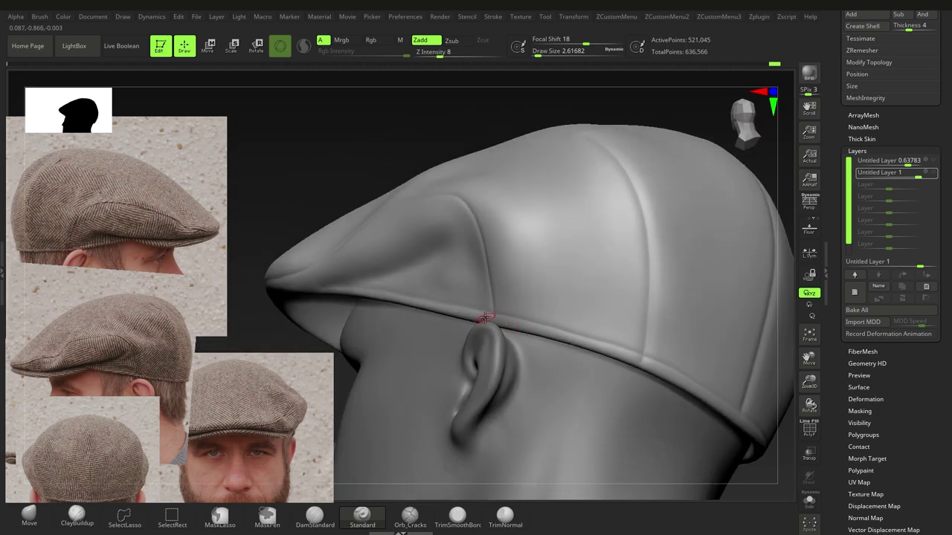
{"action": "right_click_drag", "start_coordinate": [658, 372], "coordinate": [534, 316]}
{"action": "right_click_drag", "start_coordinate": [671, 392], "coordinate": [451, 260]}
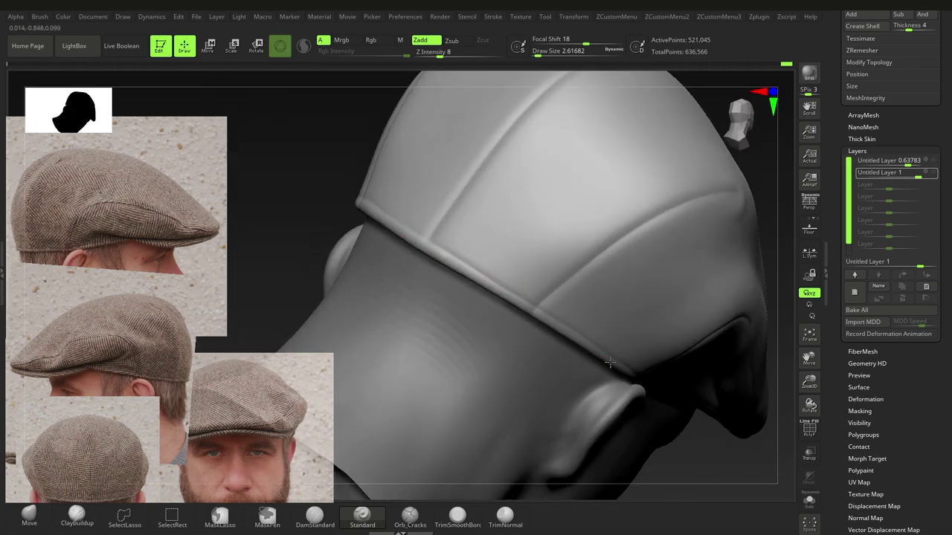
{"action": "right_click_drag", "start_coordinate": [610, 362], "coordinate": [629, 390]}
{"action": "left_click_drag", "start_coordinate": [467, 318], "coordinate": [350, 271]}
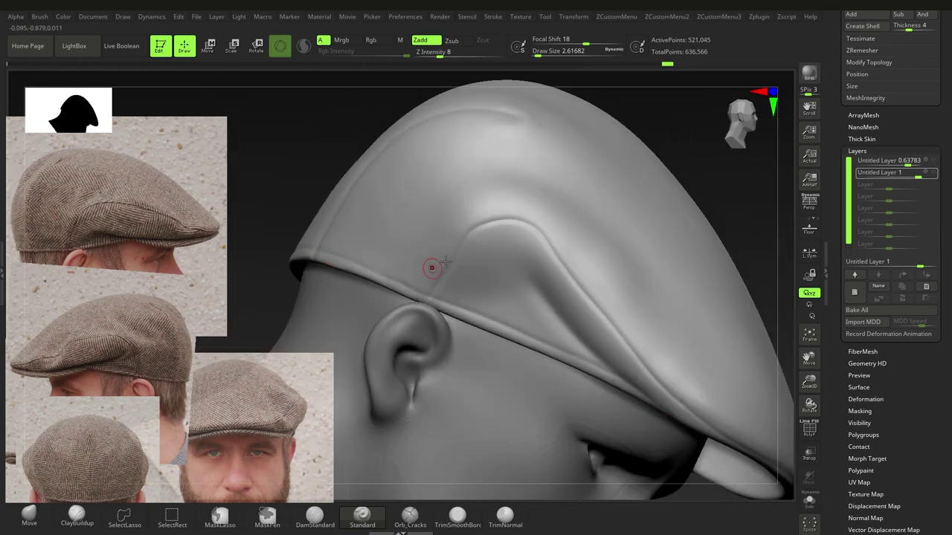
- Brush fine strokes along the curved side-panel seam, from above the ear forward and around the cap's front edge
{"action": "right_click_drag", "start_coordinate": [438, 276], "coordinate": [389, 318], "text": "alt"}
{"action": "left_click_drag", "start_coordinate": [452, 257], "coordinate": [516, 303]}
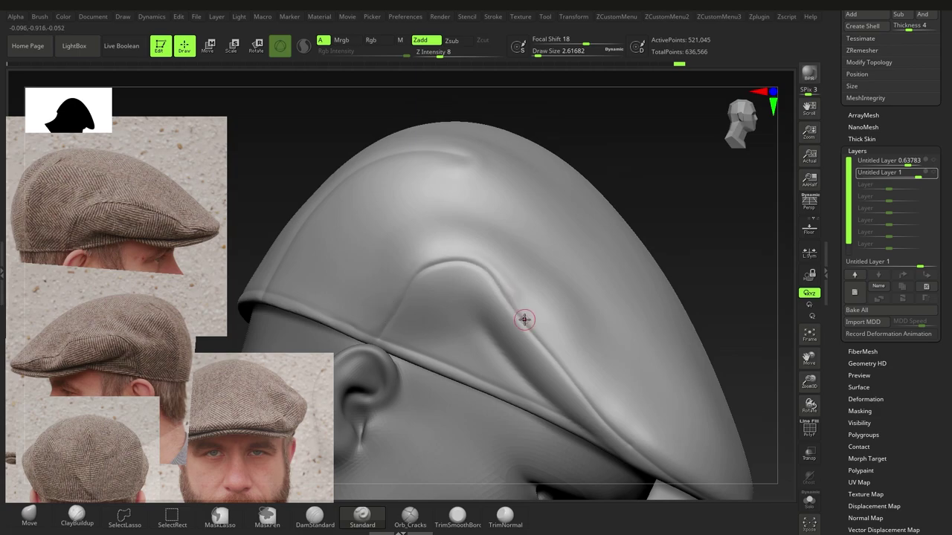
{"action": "right_click_drag", "start_coordinate": [525, 319], "coordinate": [487, 300]}
{"action": "right_click_drag", "start_coordinate": [577, 411], "coordinate": [481, 349]}
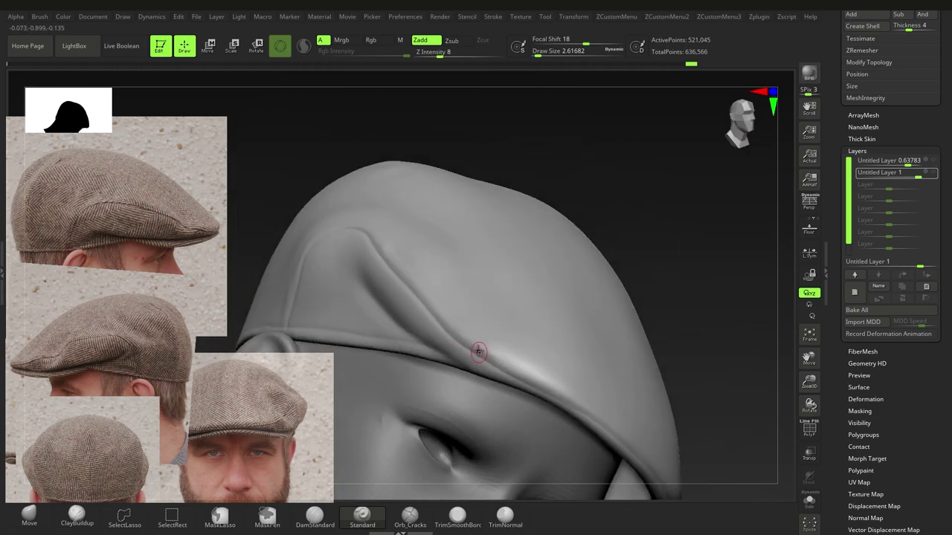
{"action": "left_click_drag", "start_coordinate": [478, 352], "coordinate": [620, 435]}
{"action": "right_click_drag", "start_coordinate": [620, 435], "coordinate": [411, 325]}
{"action": "left_click_drag", "start_coordinate": [427, 337], "coordinate": [559, 415]}
{"action": "right_click_drag", "start_coordinate": [559, 415], "coordinate": [423, 357]}
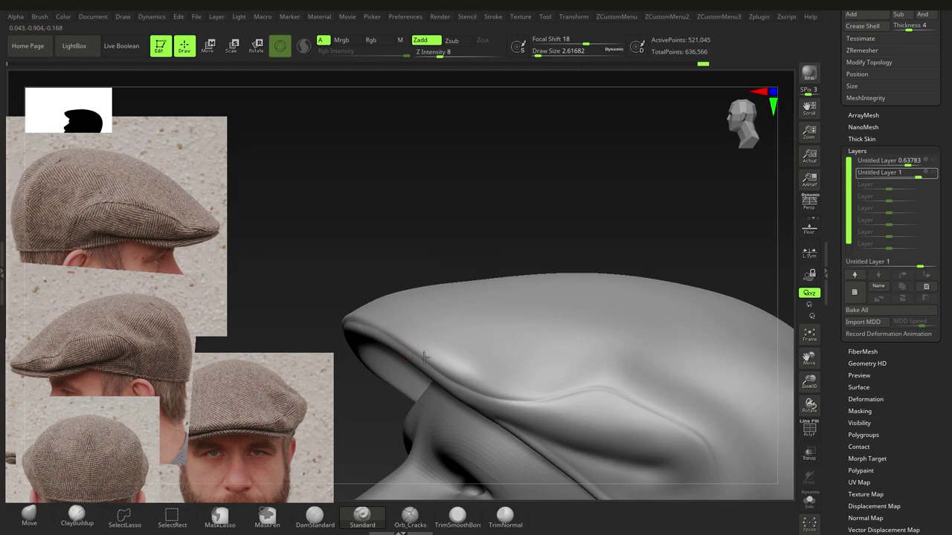
- Continue the fine strokes along the opposite side-panel seam, over its curve and down to the hem above the ear
{"action": "left_click_drag", "start_coordinate": [560, 390], "coordinate": [631, 394]}
{"action": "right_click_drag", "start_coordinate": [599, 391], "coordinate": [425, 262], "text": "alt"}
{"action": "left_click_drag", "start_coordinate": [425, 262], "coordinate": [479, 294]}
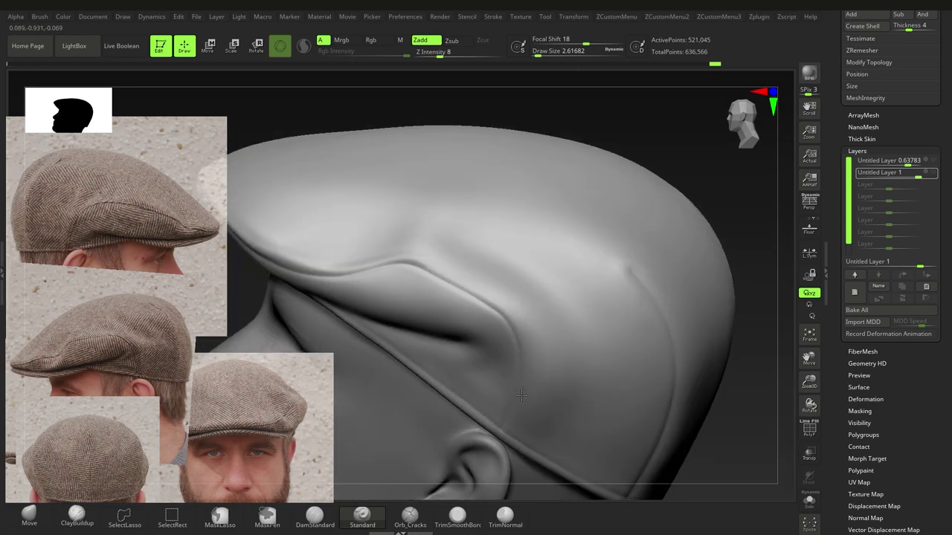
{"action": "left_click_drag", "start_coordinate": [521, 396], "coordinate": [508, 439]}
- Turn both fabric detail layers of the cap back on
{"action": "mouse_move", "coordinate": [517, 397]}
{"action": "right_mouse_down", "text": "ctrl"}
{"action": "mouse_move", "coordinate": [349, 290]}
{"action": "mouse_move", "coordinate": [438, 303]}
{"action": "right_mouse_up", "text": "ctrl"}
{"action": "right_click_drag", "start_coordinate": [437, 303], "coordinate": [514, 293], "text": "alt"}
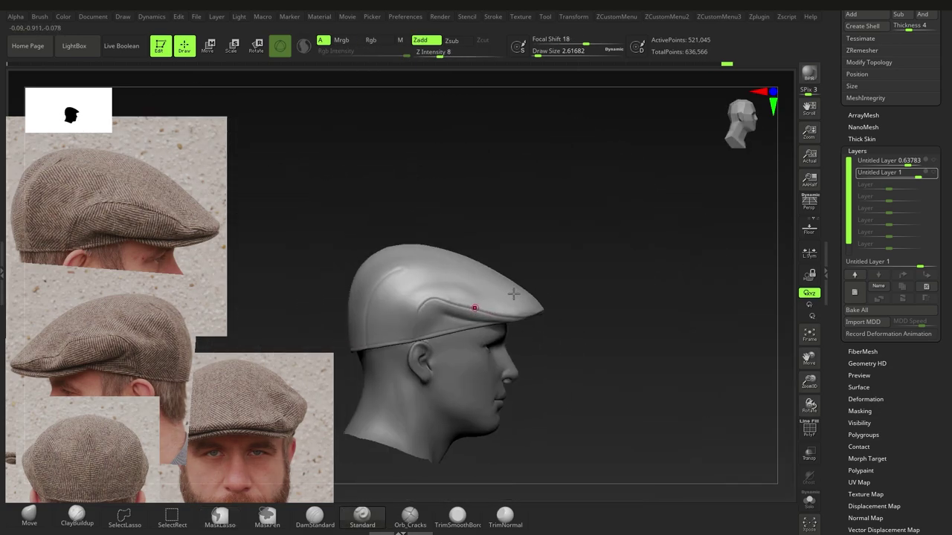
{"action": "left_click", "coordinate": [933, 172]}
{"action": "left_click", "coordinate": [934, 160]}
{"action": "mouse_move", "coordinate": [357, 286]}
{"action": "right_mouse_down"}
{"action": "mouse_move", "coordinate": [509, 301]}
{"action": "mouse_move", "coordinate": [480, 305]}
{"action": "mouse_move", "coordinate": [497, 299]}
{"action": "mouse_move", "coordinate": [480, 292]}
{"action": "right_mouse_up"}
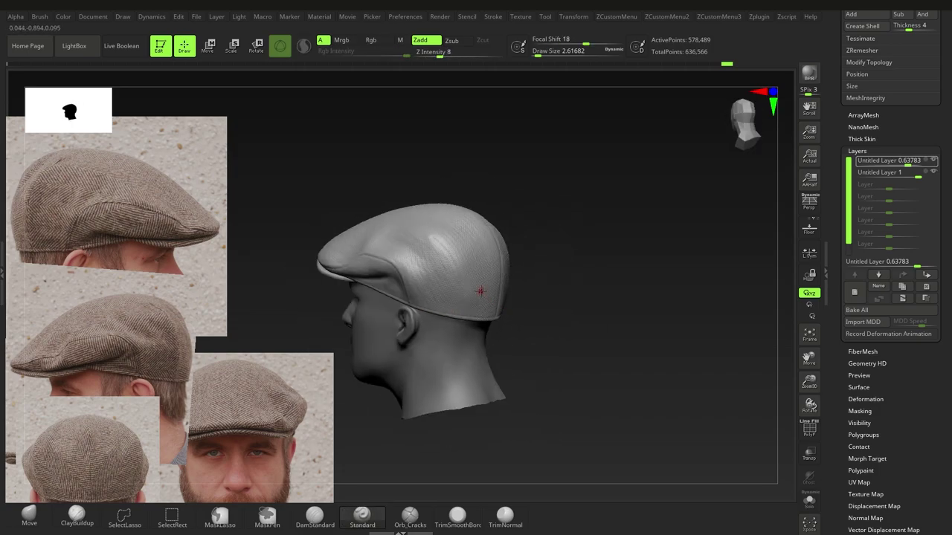
- Open the folder holding the low-poly Cap subtool, select that subtool, solo it and show its polyframe
{"action": "left_click", "coordinate": [483, 290]}
{"action": "left_click", "coordinate": [527, 296]}
{"action": "left_click_drag", "start_coordinate": [946, 320], "coordinate": [948, 400]}
{"action": "left_click_drag", "start_coordinate": [950, 303], "coordinate": [949, 322]}
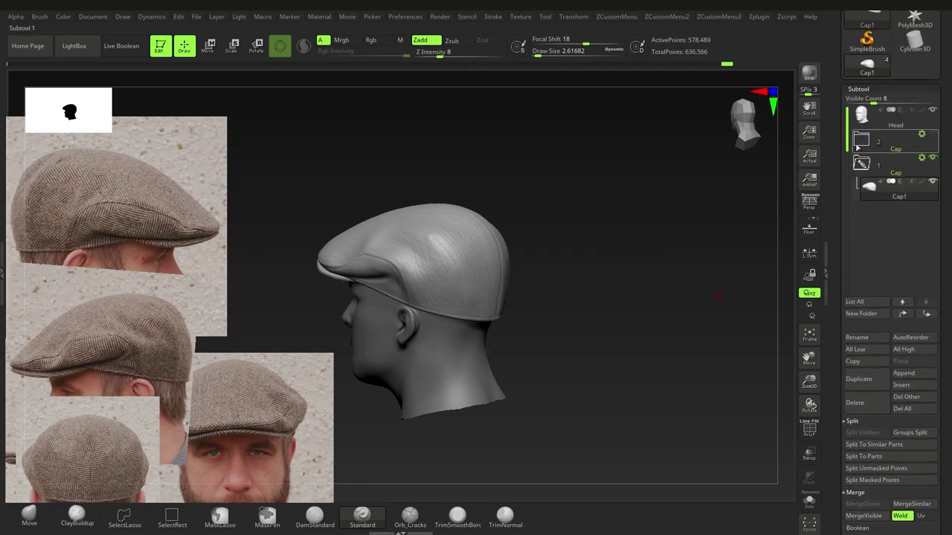
{"action": "left_click", "coordinate": [859, 143]}
{"action": "left_click", "coordinate": [930, 178]}
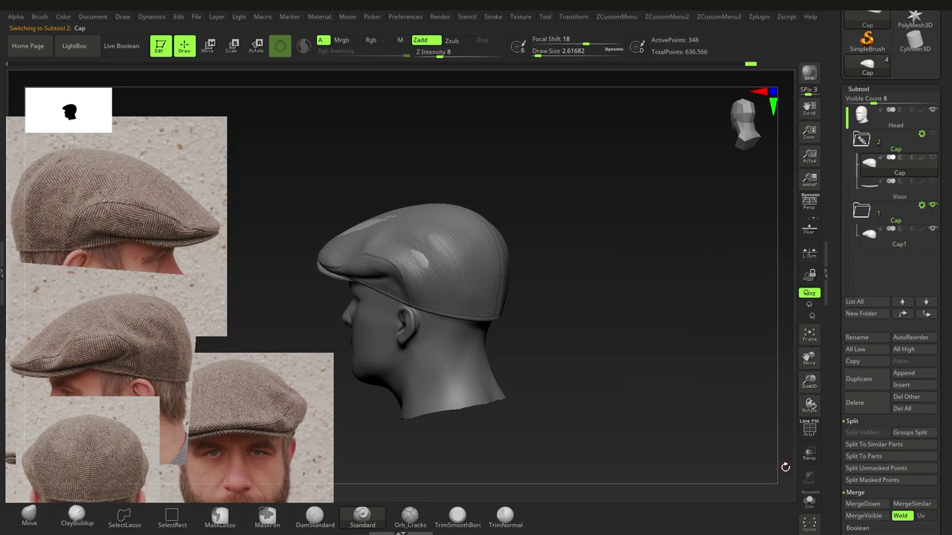
{"action": "left_click", "coordinate": [809, 509]}
{"action": "right_click_drag", "start_coordinate": [498, 298], "coordinate": [423, 304], "text": "ctrl"}
{"action": "key", "text": "shift+d"}
{"action": "key", "text": "shift+f"}
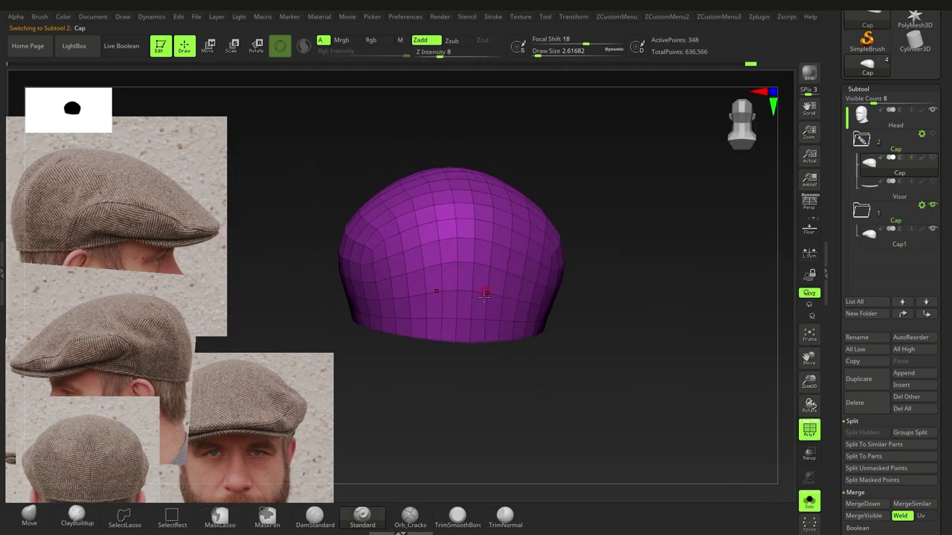
- Set ZModeler's polygon action to Delete and try removing a row of polygons above the rear hem to make an opening
{"action": "key", "text": "space"}
{"action": "left_click", "coordinate": [521, 364]}
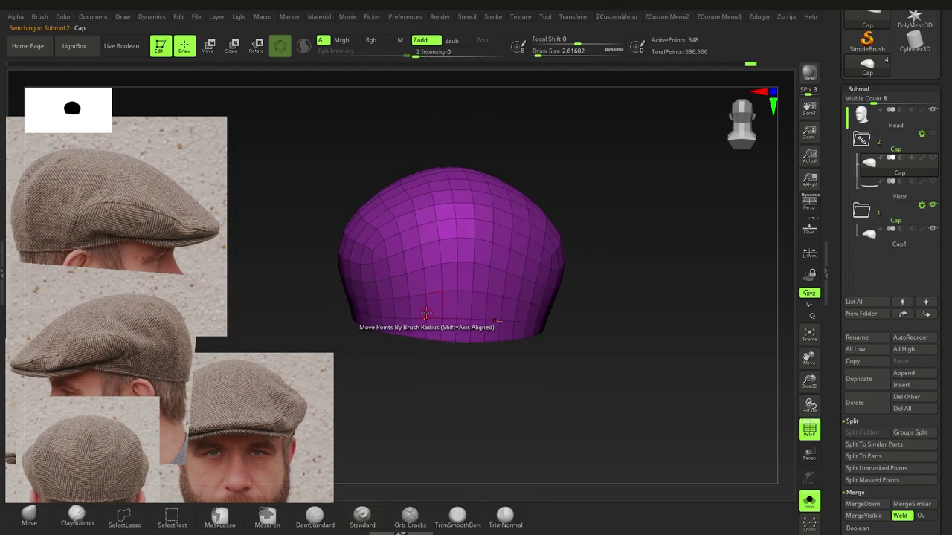
{"action": "key", "text": "space"}
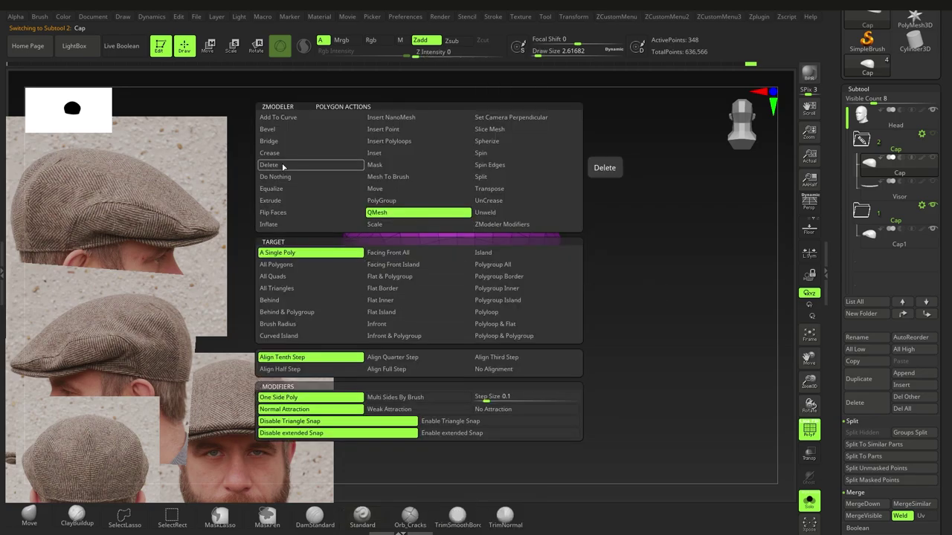
{"action": "left_click", "coordinate": [282, 165]}
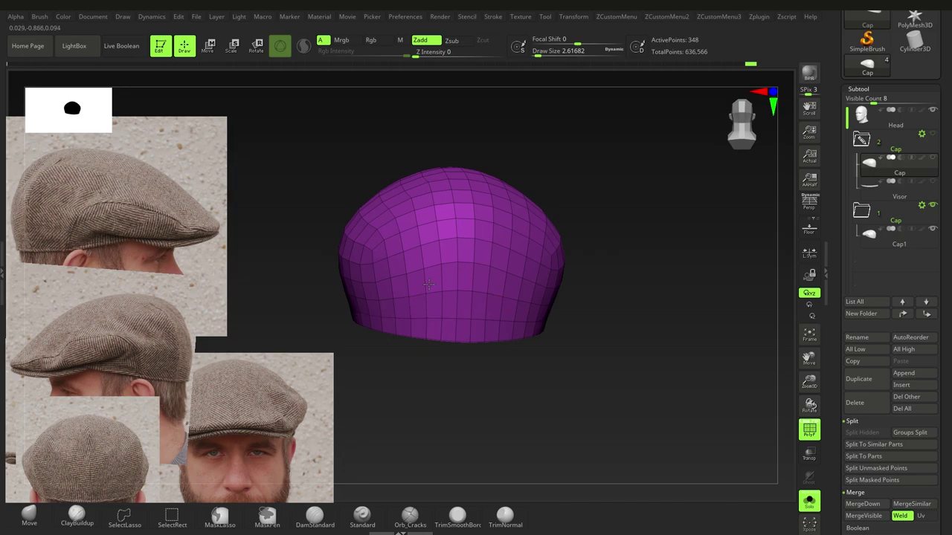
{"action": "left_click", "coordinate": [431, 307], "text": "alt"}
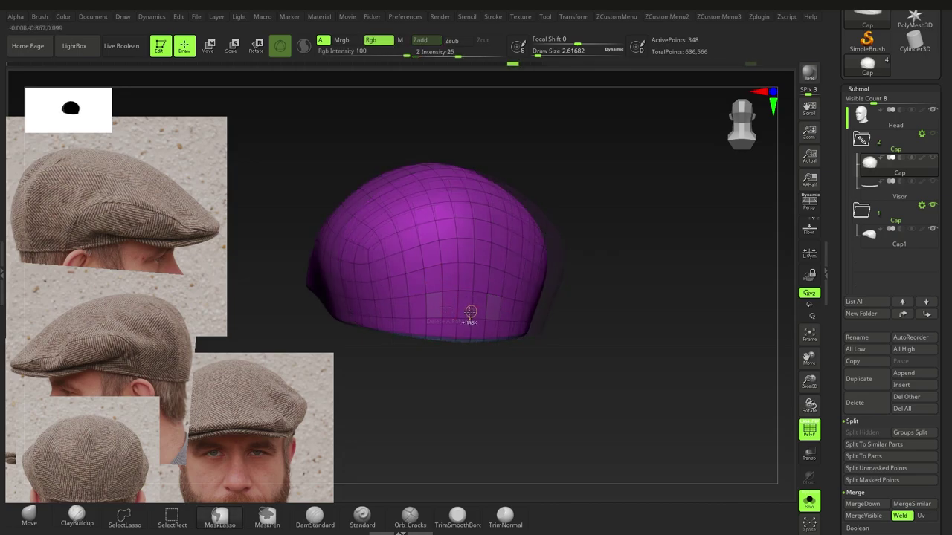
{"action": "left_click_drag", "start_coordinate": [437, 308], "coordinate": [485, 313]}
{"action": "left_click", "coordinate": [488, 313]}
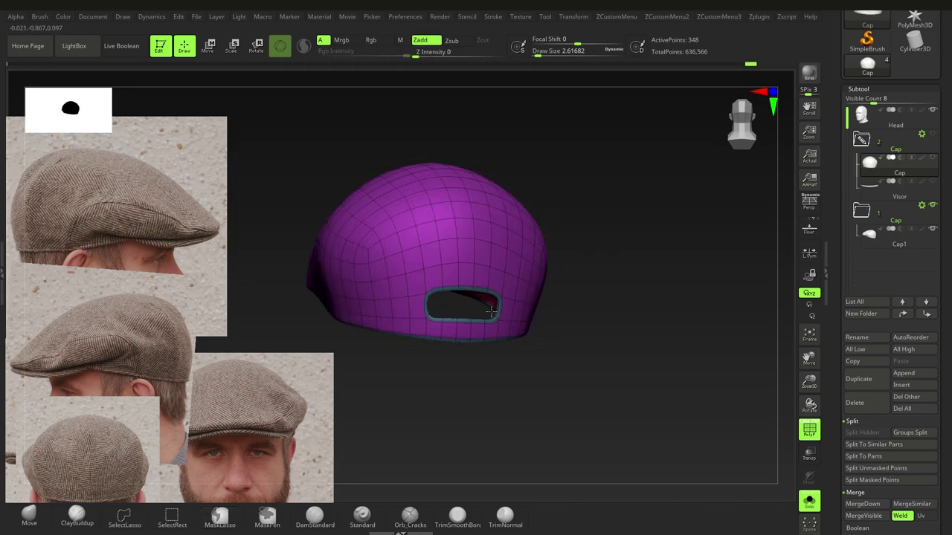
- Inspect the opening at the back of the low-poly cap and undo the polygon deletions
{"action": "right_click_drag", "start_coordinate": [473, 329], "coordinate": [458, 309]}
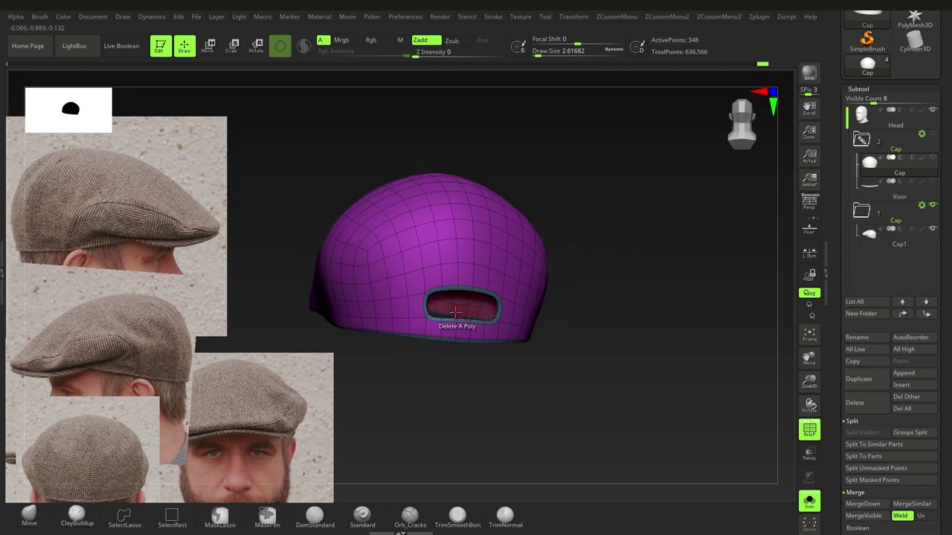
{"action": "right_click_drag", "start_coordinate": [488, 338], "coordinate": [424, 286]}
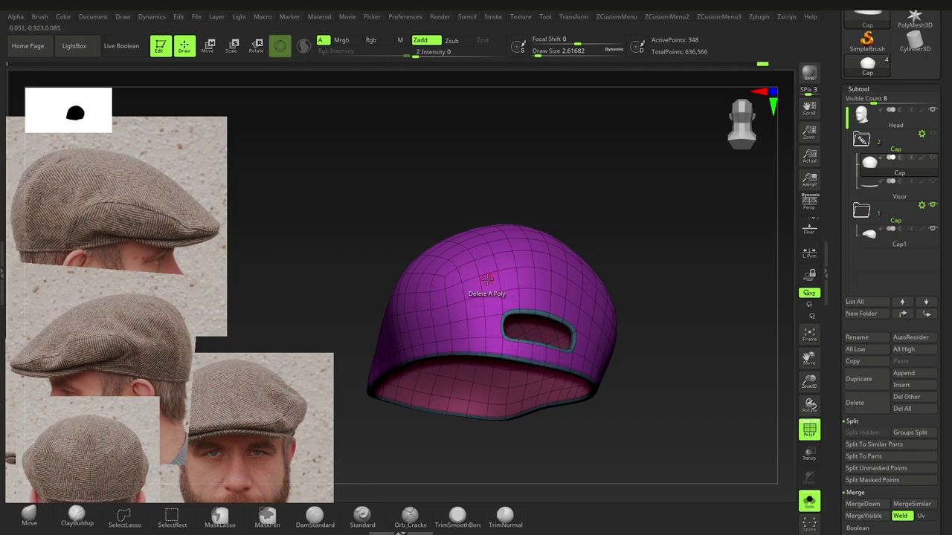
{"action": "right_click_drag", "start_coordinate": [487, 279], "coordinate": [492, 329]}
{"action": "key", "text": "ctrl+z"}
{"action": "right_click_drag", "start_coordinate": [425, 297], "coordinate": [516, 306]}
{"action": "right_click_drag", "start_coordinate": [461, 290], "coordinate": [446, 305], "text": "ctrl"}
{"action": "right_click_drag", "start_coordinate": [447, 305], "coordinate": [482, 329], "text": "alt"}
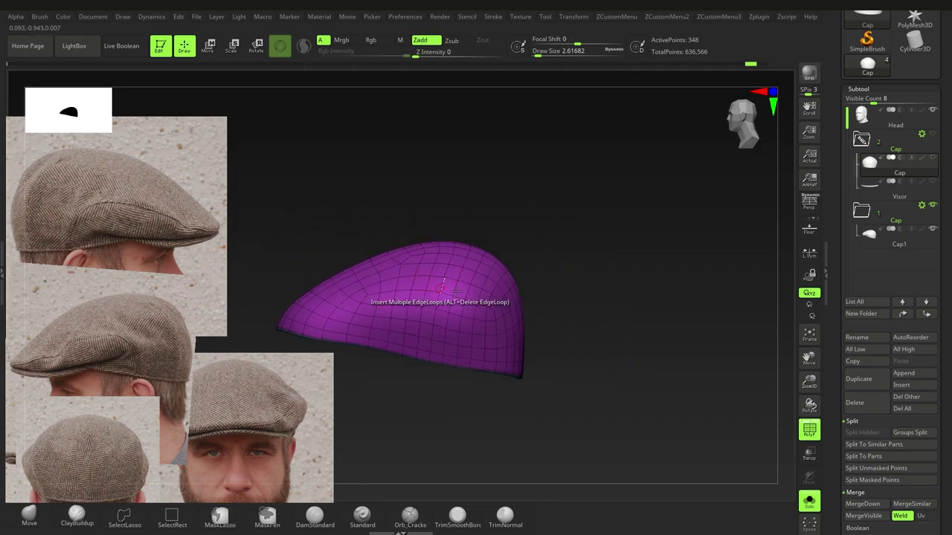
- Return to the detailed Cap1 subtool, hide its polyframe and choose the ClayBuildup brush
{"action": "left_click", "coordinate": [900, 238]}
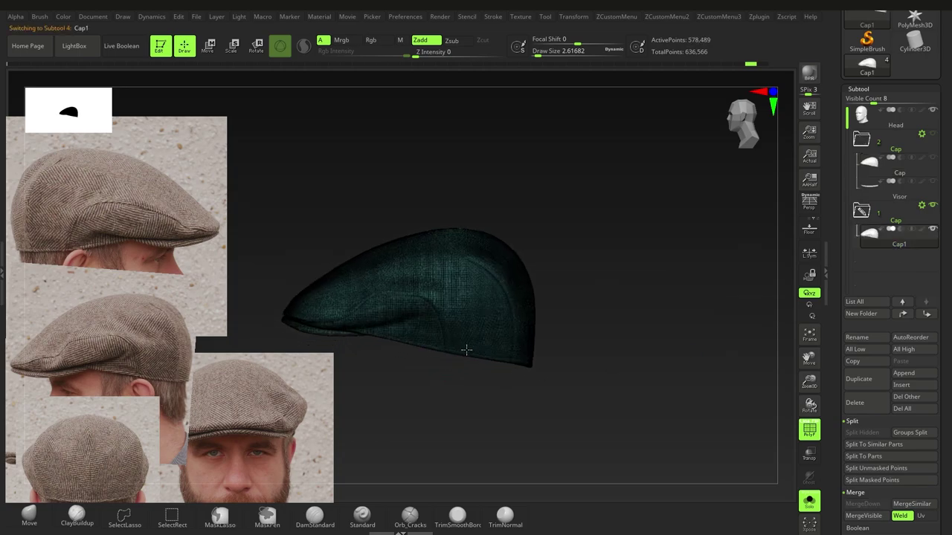
{"action": "key", "text": "shift+f"}
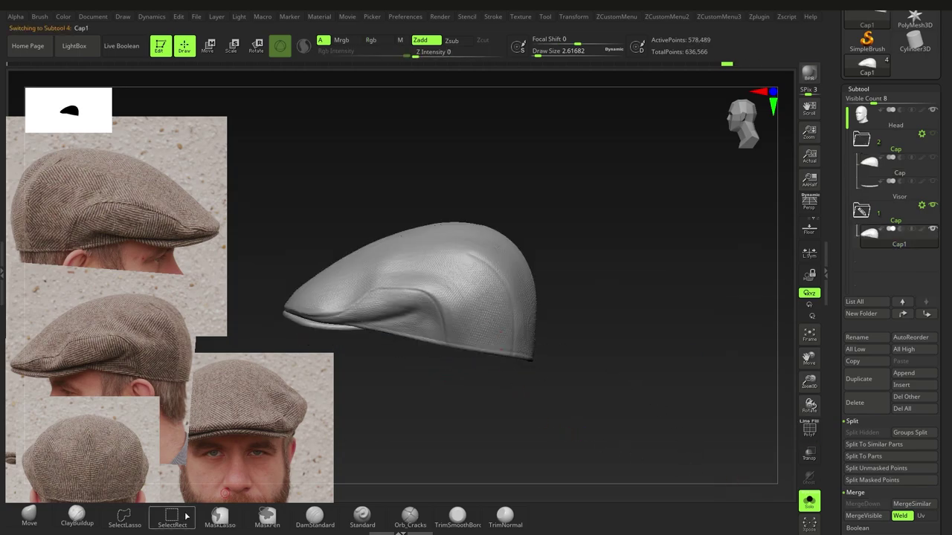
{"action": "left_click", "coordinate": [77, 516]}
{"action": "key", "text": "s"}
- Turn off both fabric detail layers on Cap1
{"action": "left_click_drag", "start_coordinate": [949, 366], "coordinate": [936, 291]}
{"action": "left_click", "coordinate": [934, 252]}
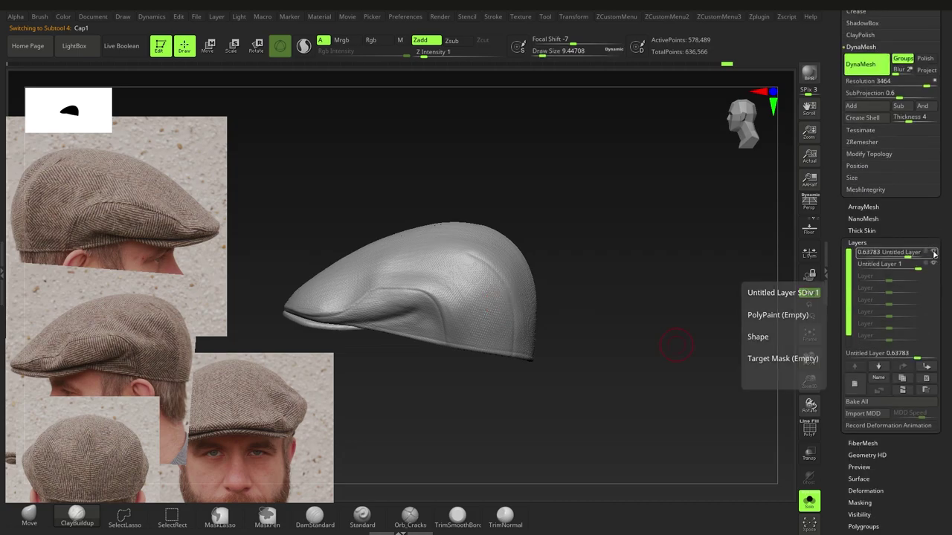
{"action": "left_click", "coordinate": [934, 263]}
{"action": "right_click_drag", "start_coordinate": [457, 297], "coordinate": [531, 270], "text": "alt"}
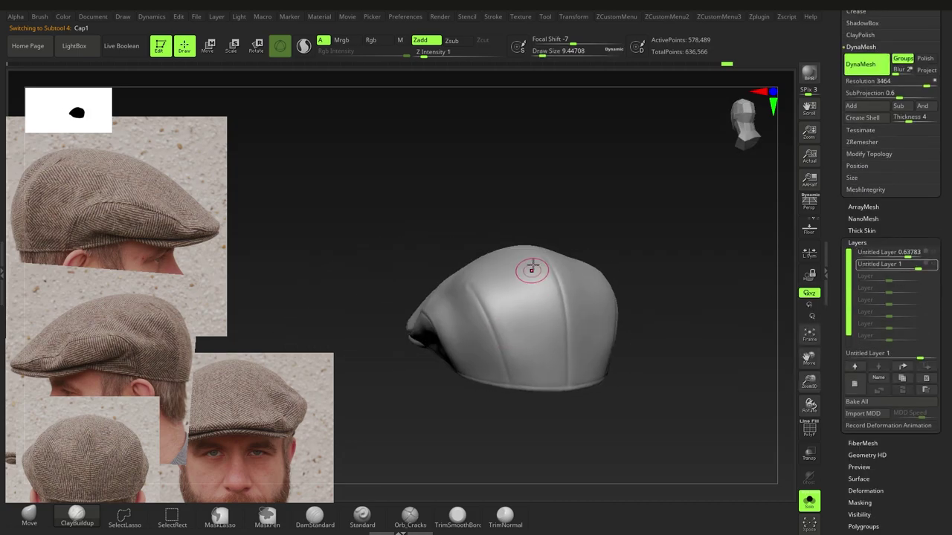
- Set the ClayBuildup brush's stroke type to Dots
{"action": "key", "text": "space"}
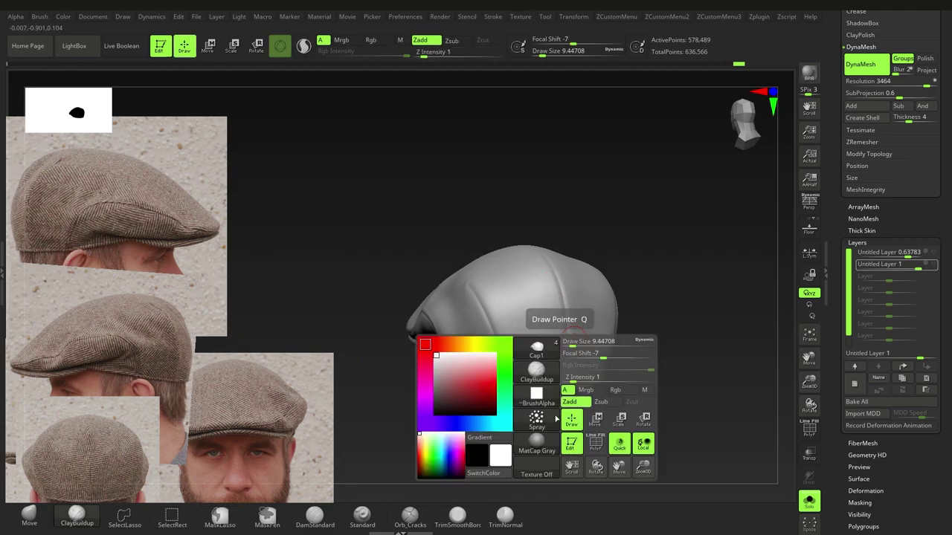
{"action": "left_click", "coordinate": [536, 419]}
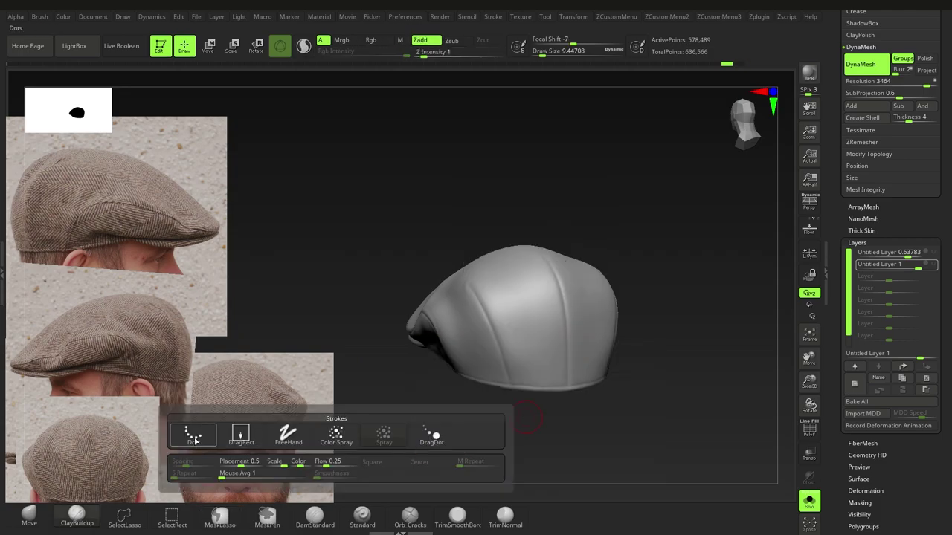
{"action": "left_click", "coordinate": [258, 438]}
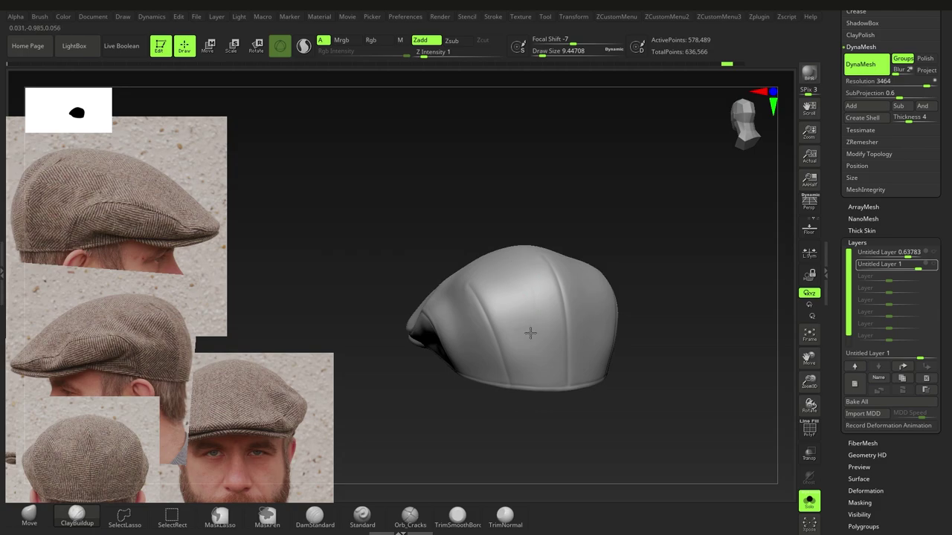
- Try sculpting raised ridges with ClayBuildup down the cap's back panels and across the top of the crown
{"action": "left_click_drag", "start_coordinate": [535, 372], "coordinate": [536, 374]}
{"action": "right_click_drag", "start_coordinate": [518, 365], "coordinate": [584, 363]}
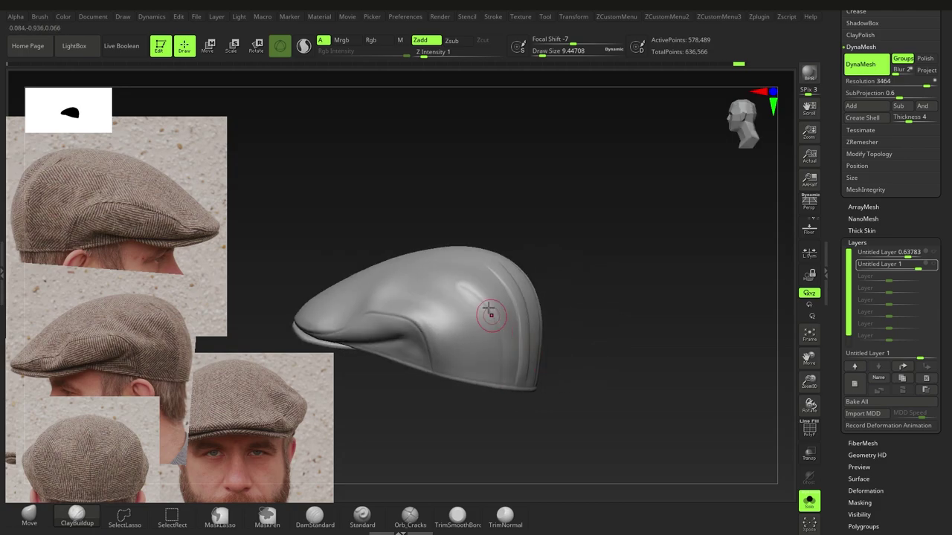
{"action": "right_click_drag", "start_coordinate": [485, 278], "coordinate": [487, 237]}
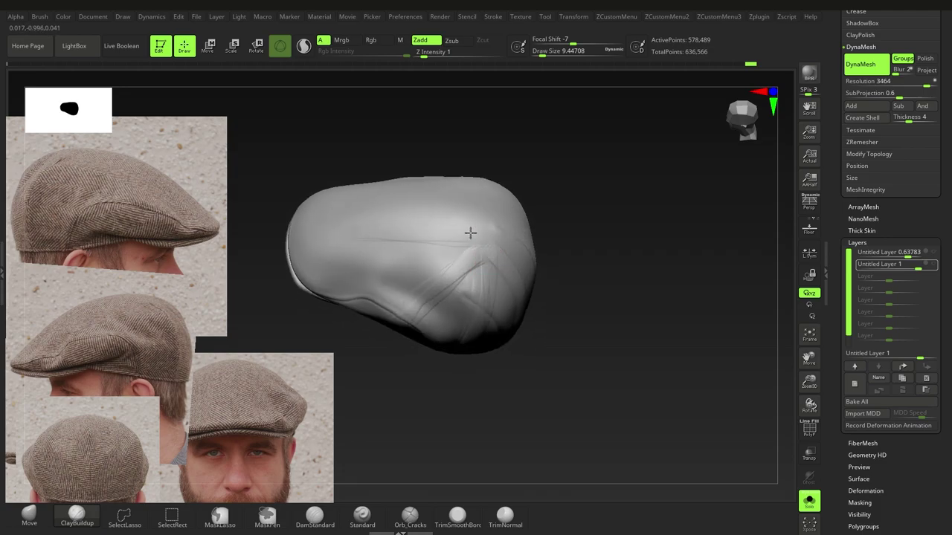
{"action": "left_click_drag", "start_coordinate": [470, 233], "coordinate": [482, 239]}
{"action": "right_click_drag", "start_coordinate": [473, 272], "coordinate": [439, 184]}
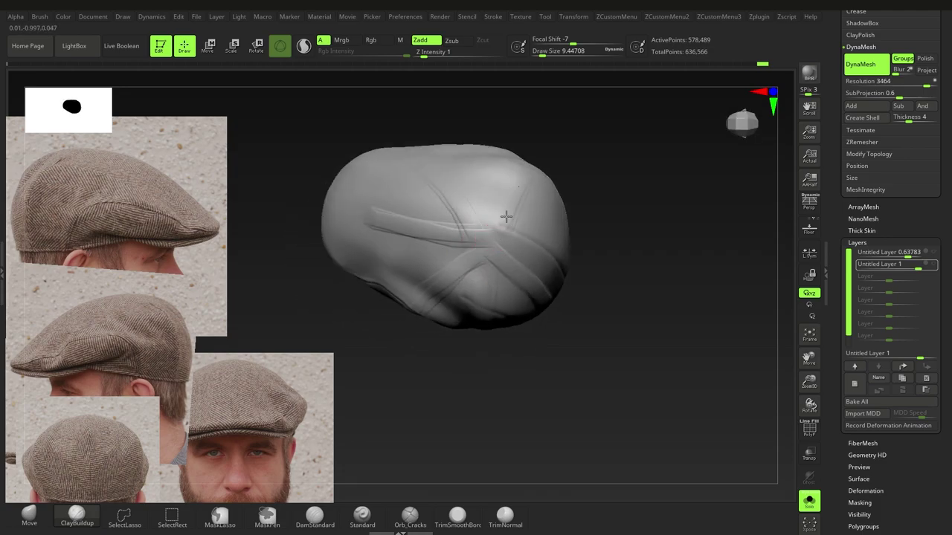
{"action": "left_click_drag", "start_coordinate": [506, 216], "coordinate": [491, 238]}
{"action": "left_click_drag", "start_coordinate": [562, 261], "coordinate": [512, 232]}
{"action": "mouse_move", "coordinate": [512, 232]}
{"action": "right_mouse_down"}
{"action": "mouse_move", "coordinate": [512, 263]}
{"action": "mouse_move", "coordinate": [476, 279]}
{"action": "right_mouse_up"}
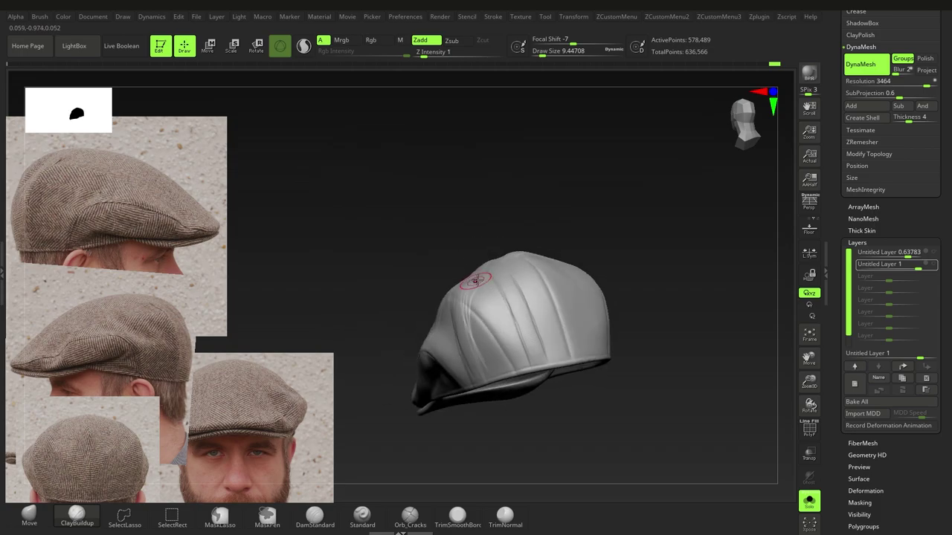
- Undo the trial ClayBuildup ridges on the crown and back panels
{"action": "key", "text": "ctrl+z"}
{"action": "key", "text": "ctrl+z"}
{"action": "key", "text": "ctrl+z"}
{"action": "key", "text": "ctrl+z"}
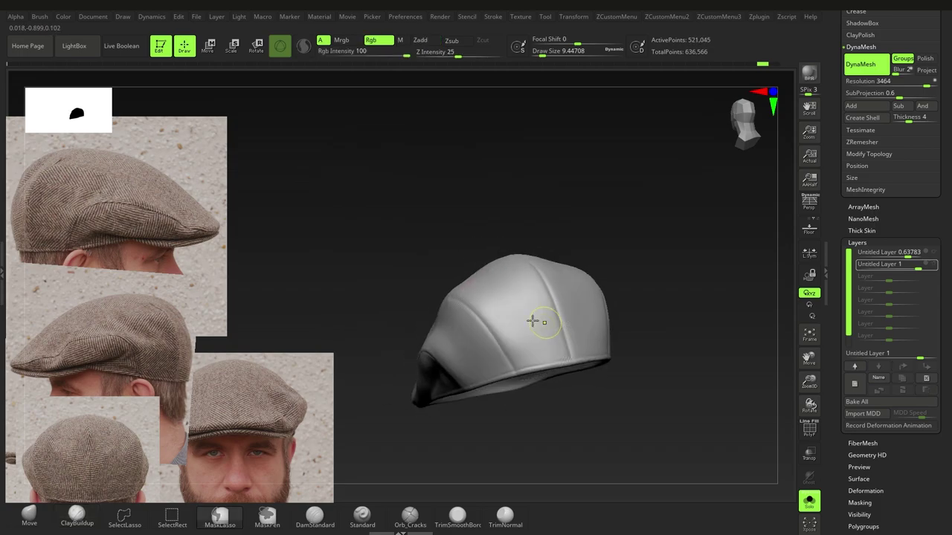
{"action": "right_click_drag", "start_coordinate": [535, 322], "coordinate": [544, 334]}
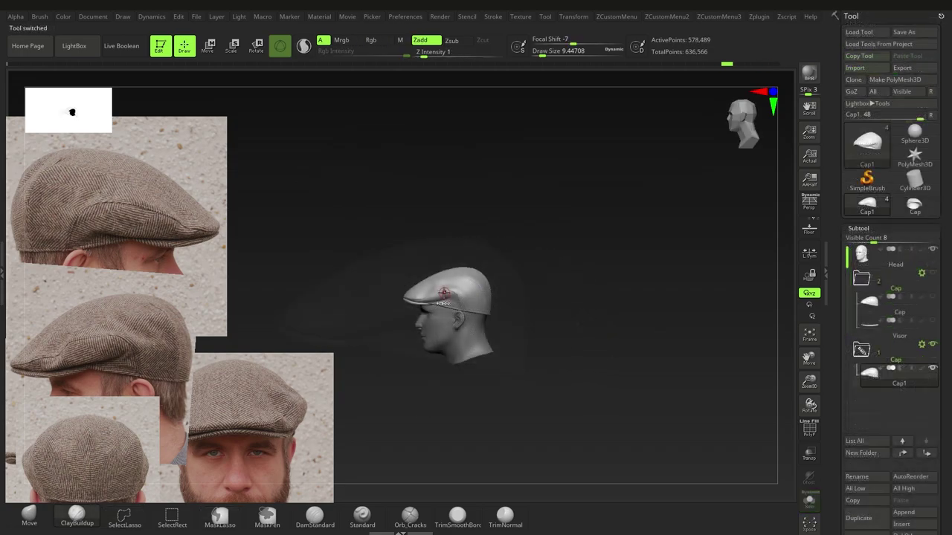
- Switch to the separate Cap tool and examine its stitched seams, folds and fabric weave from several angles
{"action": "mouse_move", "coordinate": [448, 297]}
{"action": "right_mouse_down", "text": "ctrl"}
{"action": "mouse_move", "coordinate": [451, 311]}
{"action": "mouse_move", "coordinate": [476, 291]}
{"action": "mouse_move", "coordinate": [461, 309]}
{"action": "right_mouse_up", "text": "ctrl"}
{"action": "left_click", "coordinate": [915, 208]}
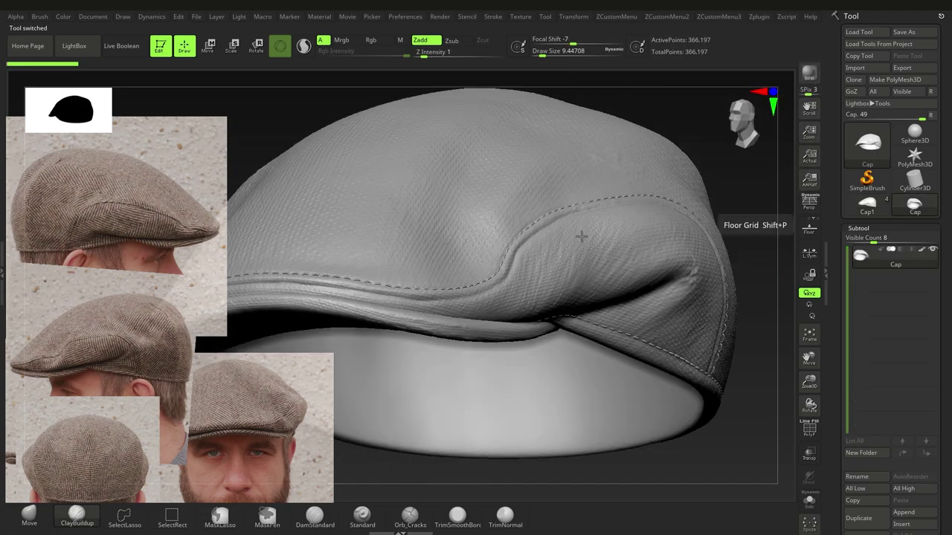
{"action": "right_click_drag", "start_coordinate": [508, 244], "coordinate": [546, 271], "text": "ctrl"}
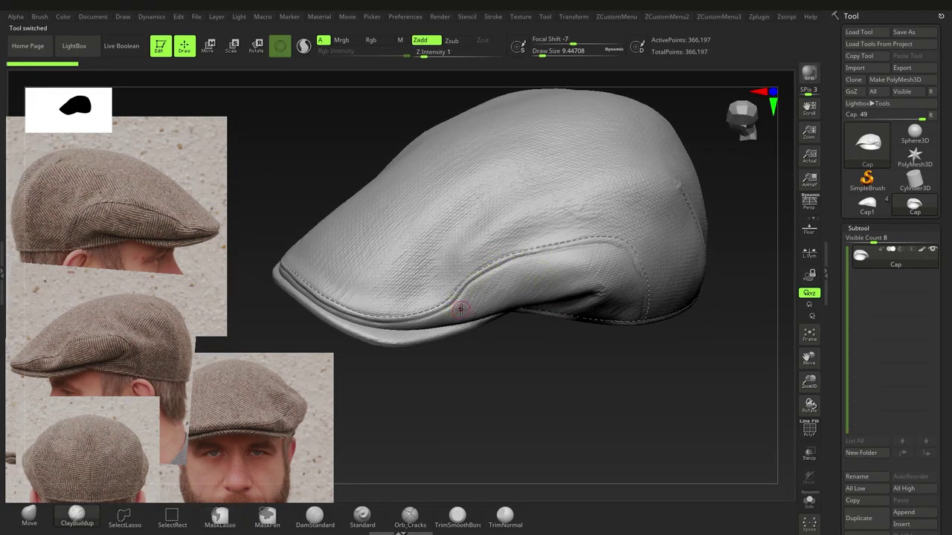
{"action": "right_click_drag", "start_coordinate": [461, 308], "coordinate": [589, 268]}
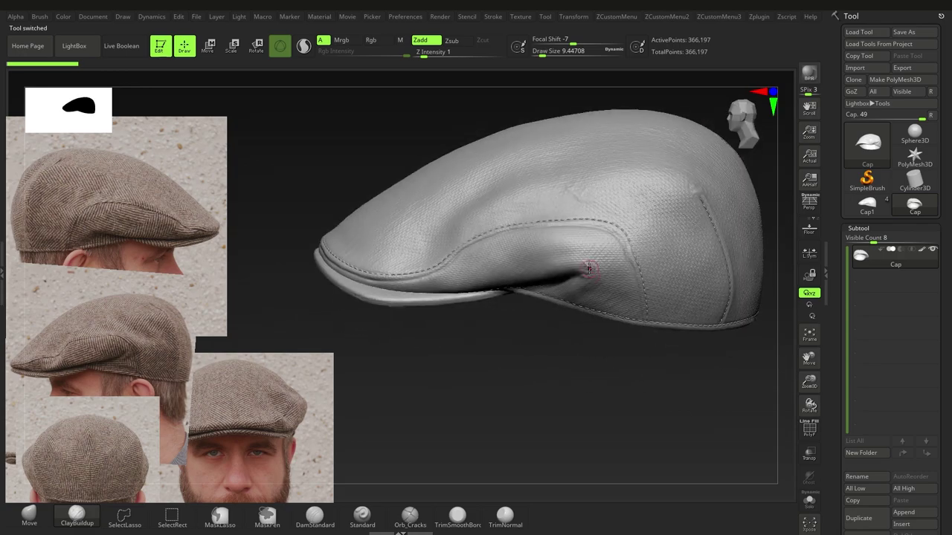
{"action": "right_click_drag", "start_coordinate": [570, 223], "coordinate": [561, 250], "text": "ctrl"}
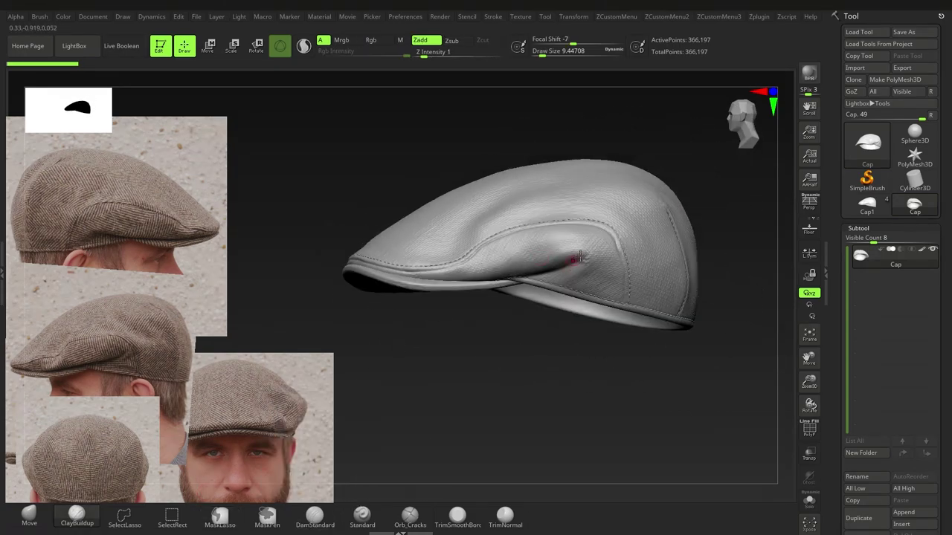
{"action": "right_click_drag", "start_coordinate": [619, 253], "coordinate": [641, 314]}
{"action": "right_click_drag", "start_coordinate": [546, 307], "coordinate": [506, 341]}
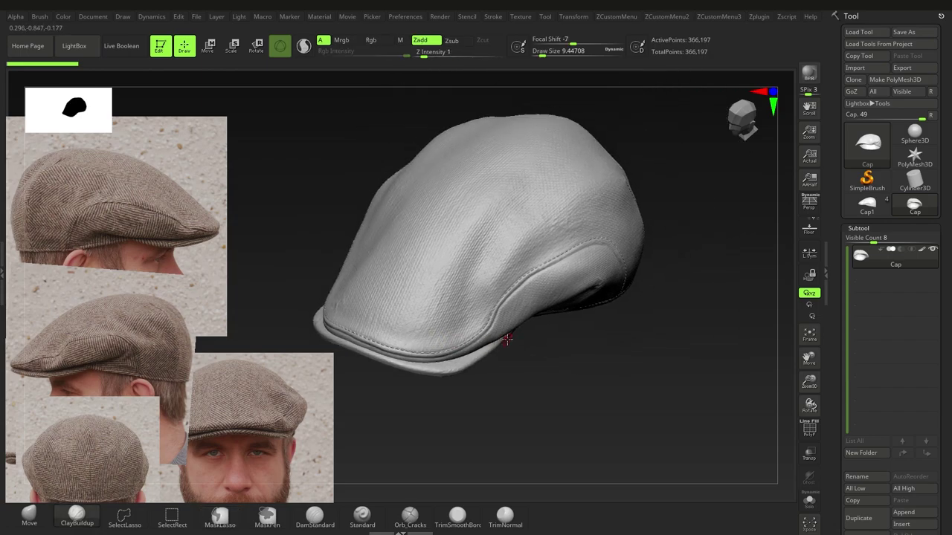
- Switch to the ArtStation portrait study in Firefox and examine the finished cap's stitching, folds and fit on the head in both three-quarter renders
{"action": "right_click_drag", "start_coordinate": [507, 340], "coordinate": [504, 317]}
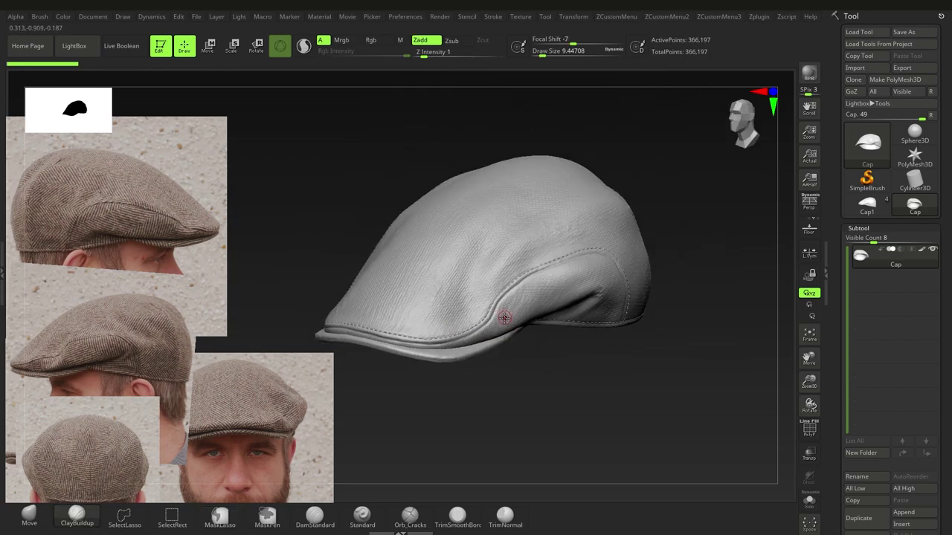
{"action": "key", "text": "super"}
{"action": "mouse_move", "coordinate": [169, 523]}
{"action": "left_click", "coordinate": [212, 484]}
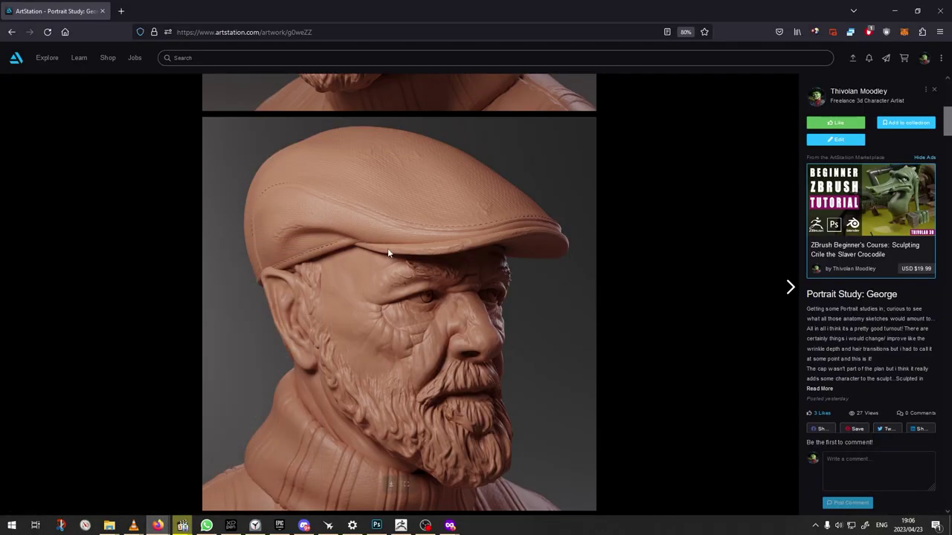
{"action": "scroll", "coordinate": [398, 300], "scroll_direction": "down", "scroll_amount": 1}
{"action": "scroll", "coordinate": [287, 286], "scroll_direction": "up", "scroll_amount": 1}
{"action": "scroll", "coordinate": [259, 293], "scroll_direction": "up", "scroll_amount": 1}
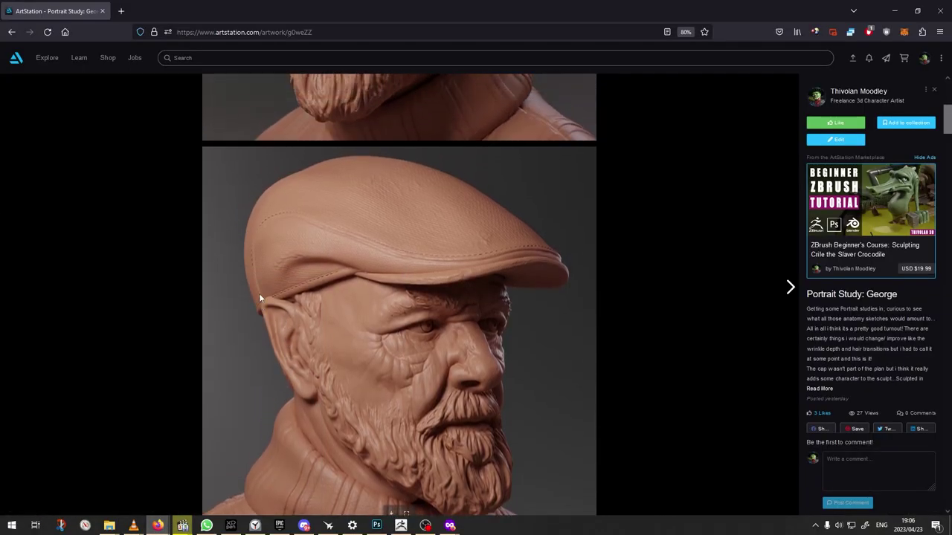
{"action": "scroll", "coordinate": [259, 293], "scroll_direction": "down", "scroll_amount": 10}
{"action": "scroll", "coordinate": [259, 293], "scroll_direction": "down", "scroll_amount": 2}
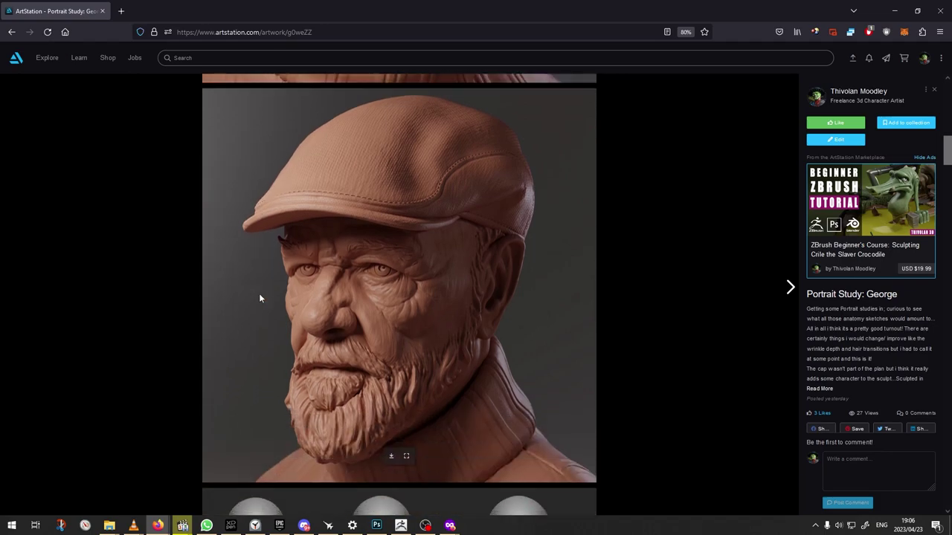
{"action": "scroll", "coordinate": [259, 293], "scroll_direction": "down", "scroll_amount": 2}
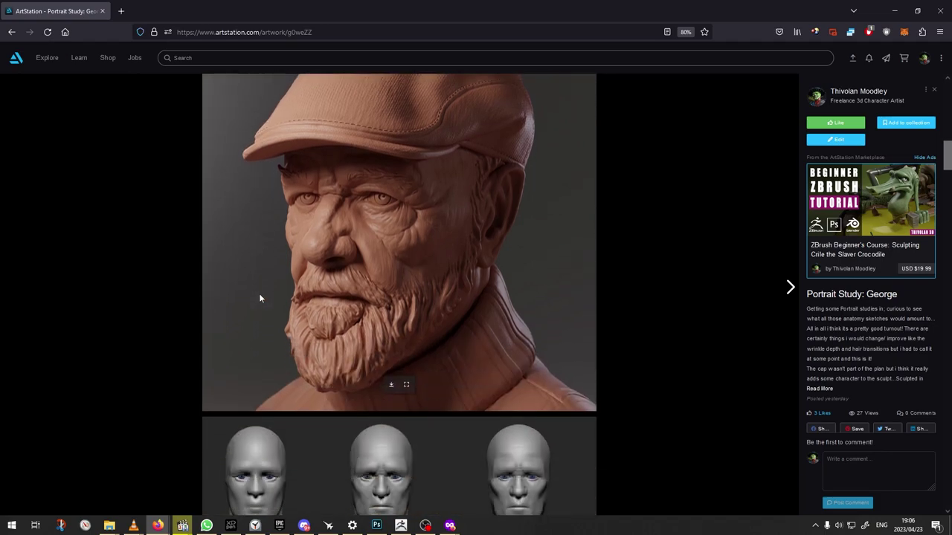
{"action": "scroll", "coordinate": [259, 293], "scroll_direction": "up", "scroll_amount": 1}
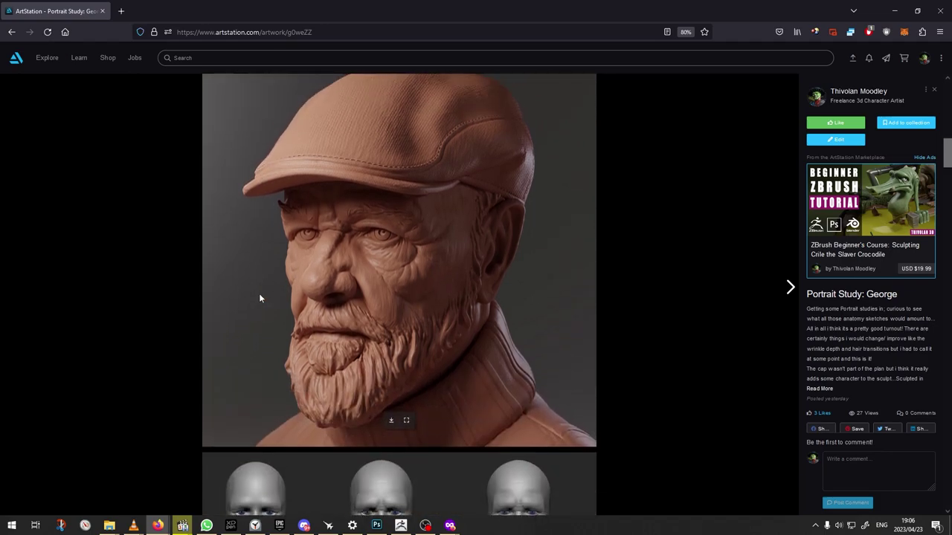
{"action": "scroll", "coordinate": [259, 292], "scroll_direction": "up", "scroll_amount": 2}
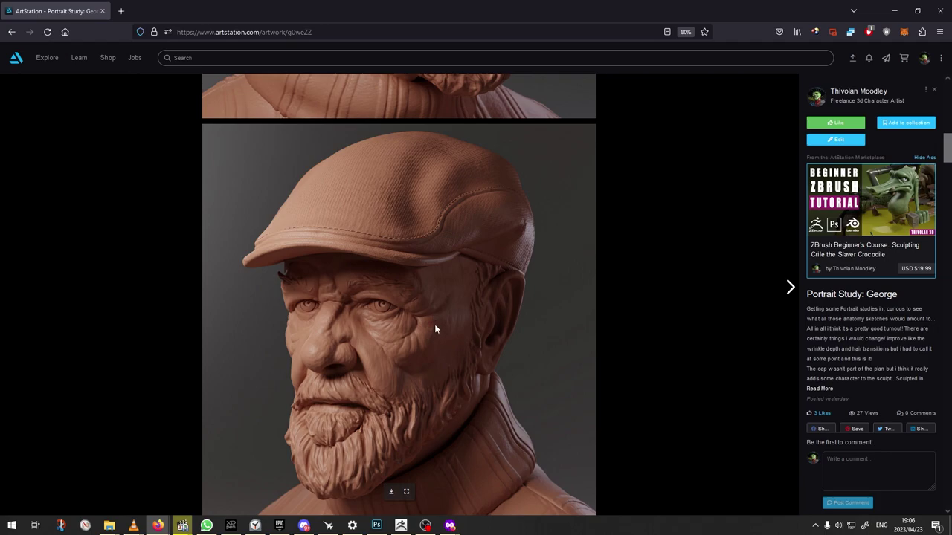
{"action": "scroll", "coordinate": [434, 324], "scroll_direction": "up", "scroll_amount": 1}
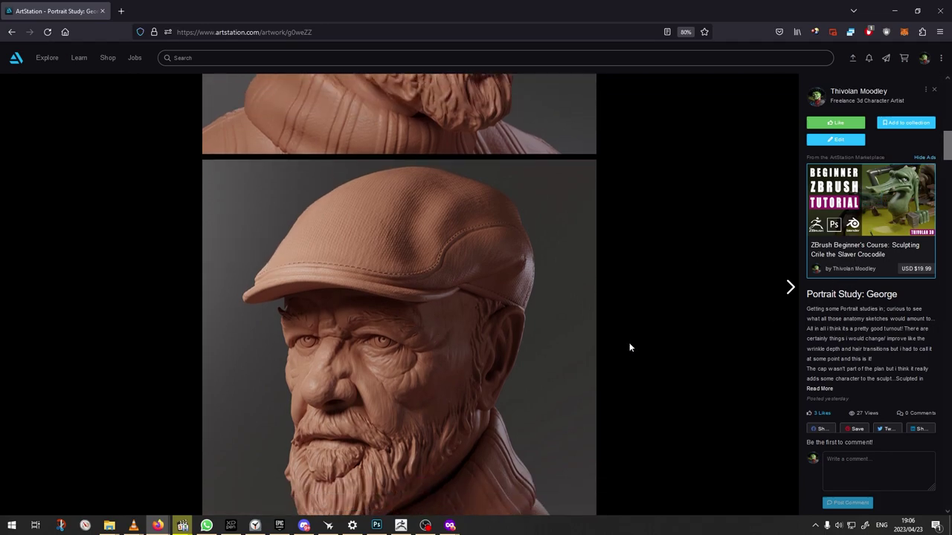
{"action": "scroll", "coordinate": [518, 331], "scroll_direction": "down", "scroll_amount": 2}
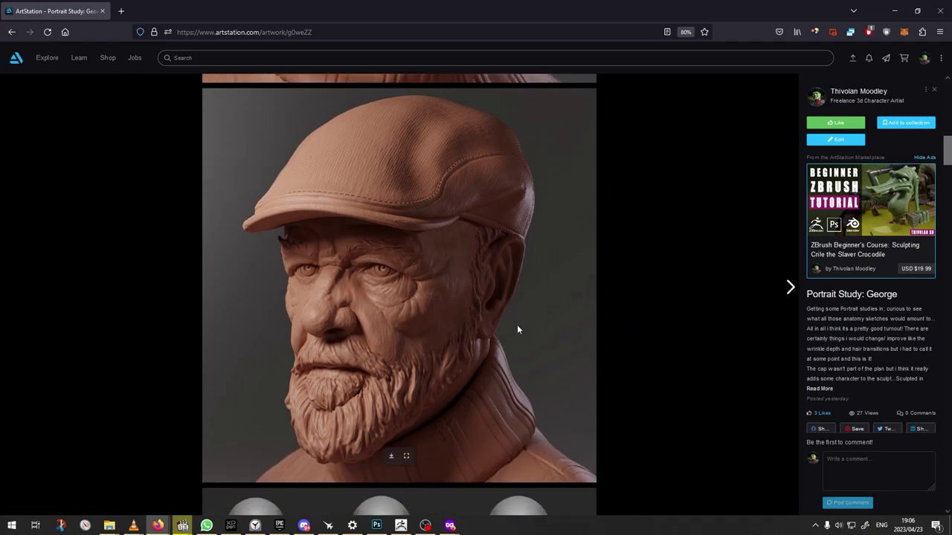
{"action": "scroll", "coordinate": [540, 331], "scroll_direction": "up", "scroll_amount": 1}
{"action": "scroll", "coordinate": [541, 331], "scroll_direction": "down", "scroll_amount": 1}
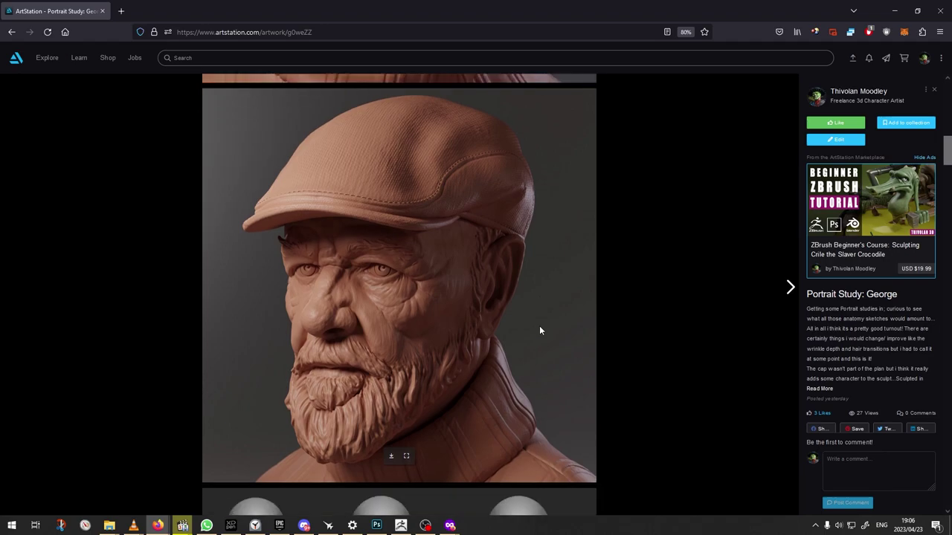